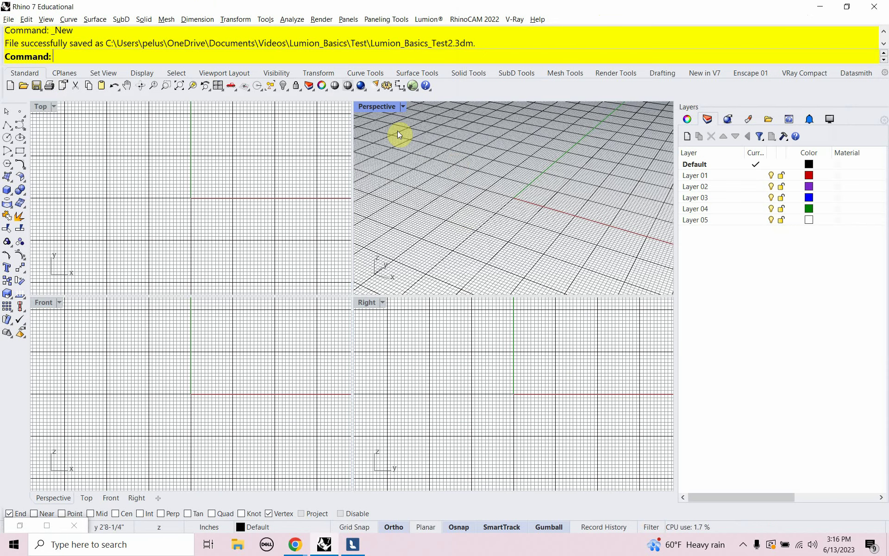
# Maximize the Perspective viewport.
pyautogui.doubleClick(370, 107)
pyautogui.scroll(5, 318, 303)
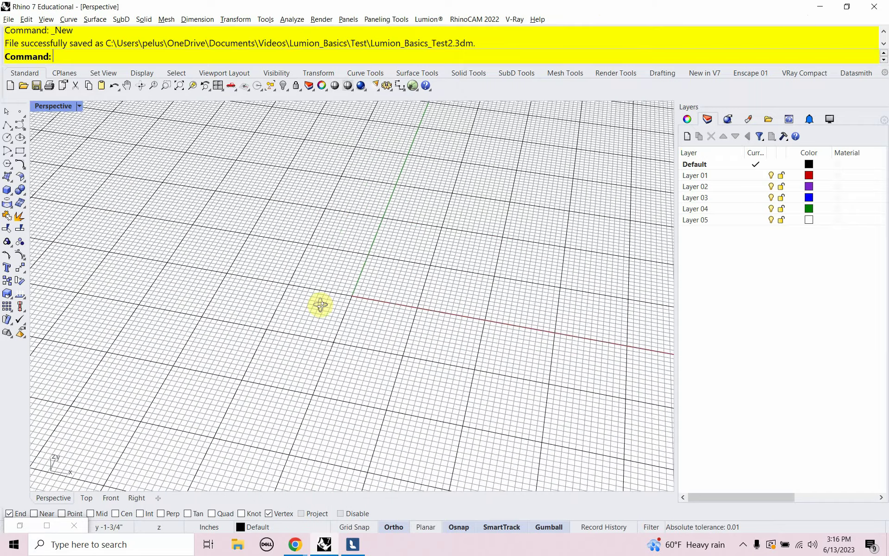
pyautogui.scroll(-2, 343, 304)
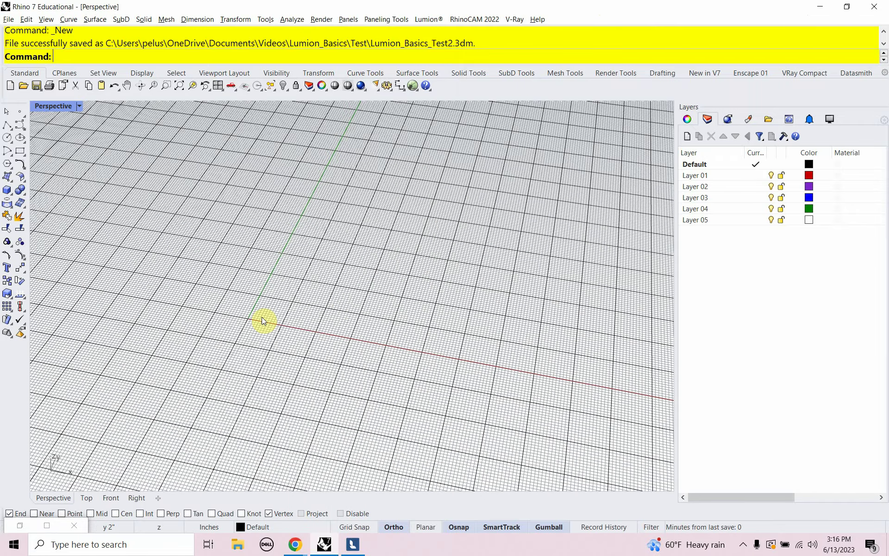
# In the document's grid properties, set the grid line count to 100 and the minor grid line spacing to 12 inches.
pyautogui.write('DocumentProperties')
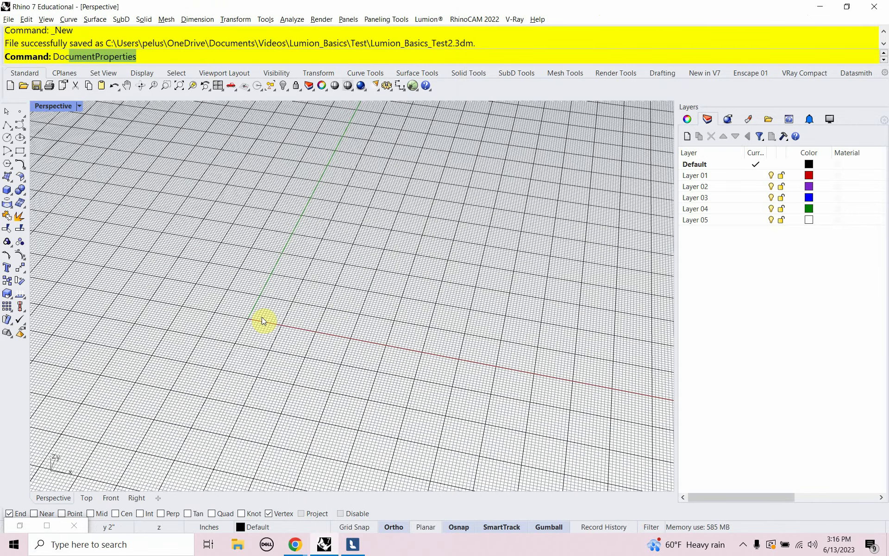
pyautogui.press('Return')
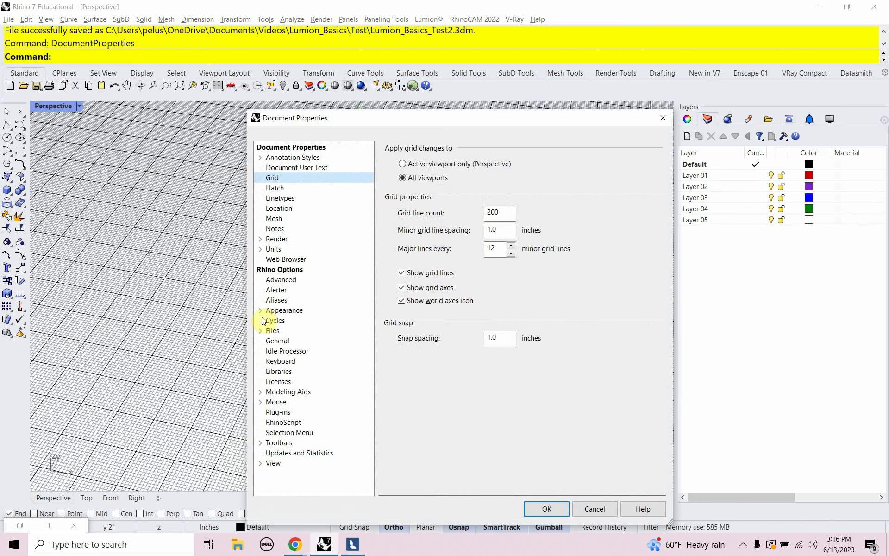
pyautogui.click(493, 212)
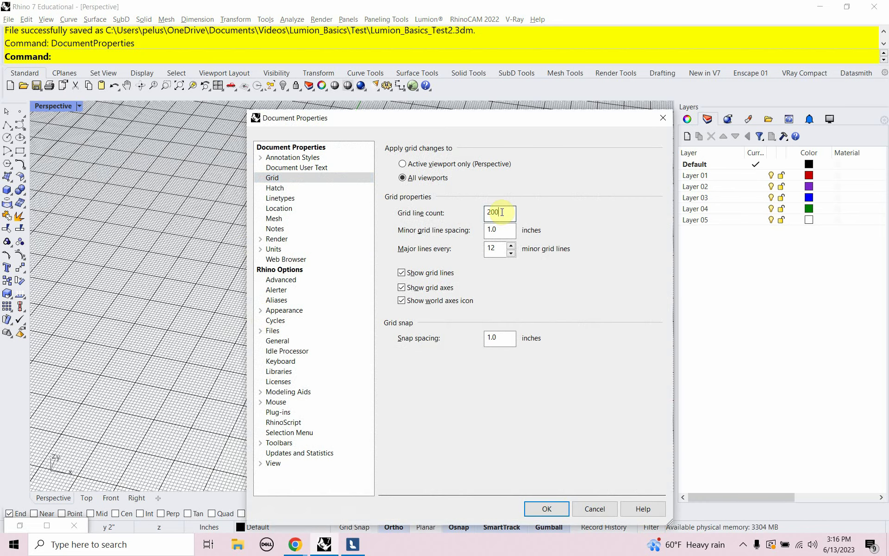
pyautogui.doubleClick(491, 212)
pyautogui.write('100')
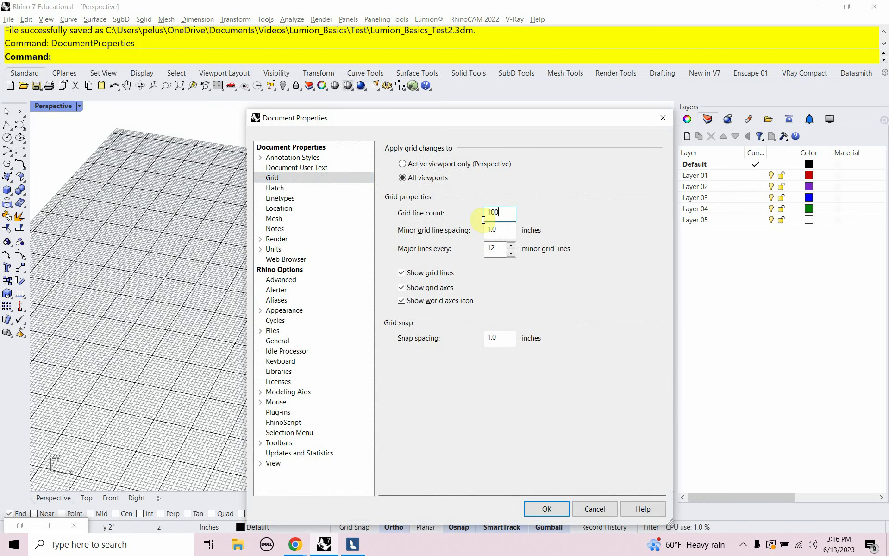
pyautogui.doubleClick(493, 229)
pyautogui.write('12')
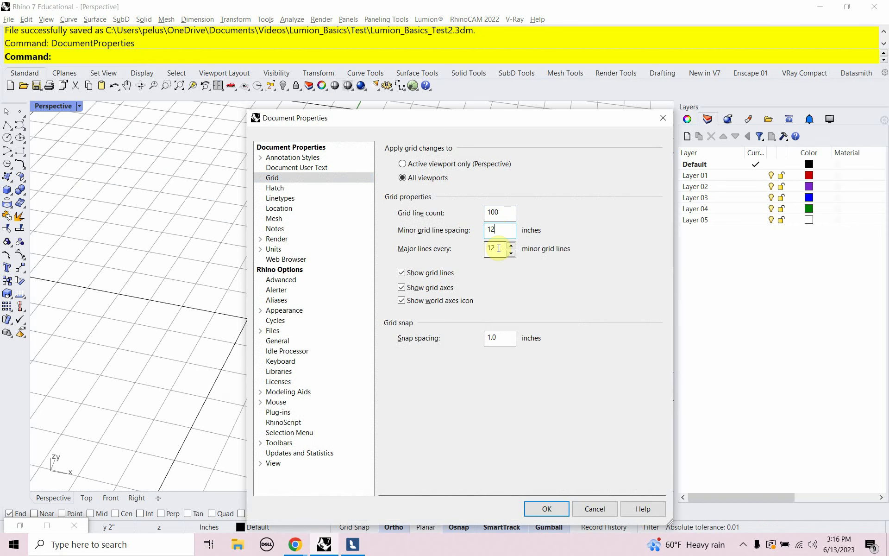
# Set major lines to every 10 minor grid lines and snap spacing to 12 inches, and apply the grid settings.
pyautogui.moveTo(498, 248); pyautogui.dragTo(466, 254)
pyautogui.write('10')
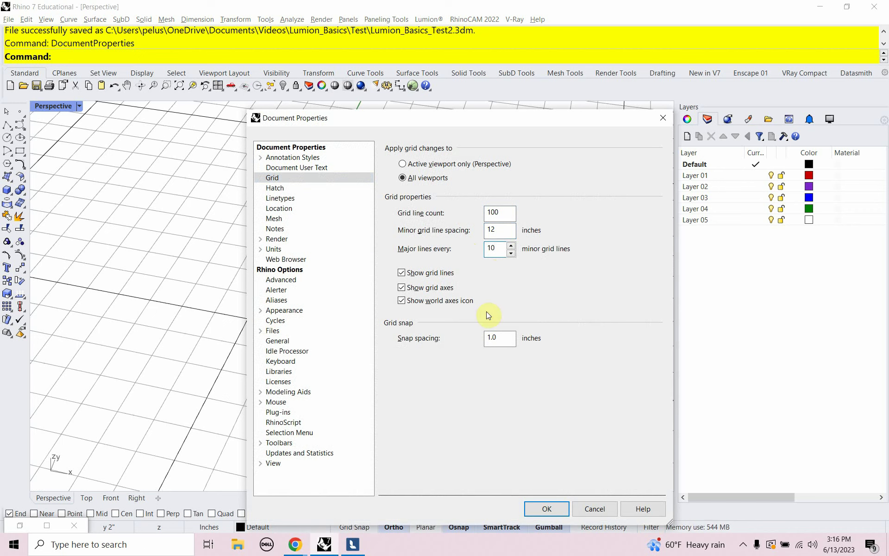
pyautogui.moveTo(500, 337); pyautogui.dragTo(461, 340)
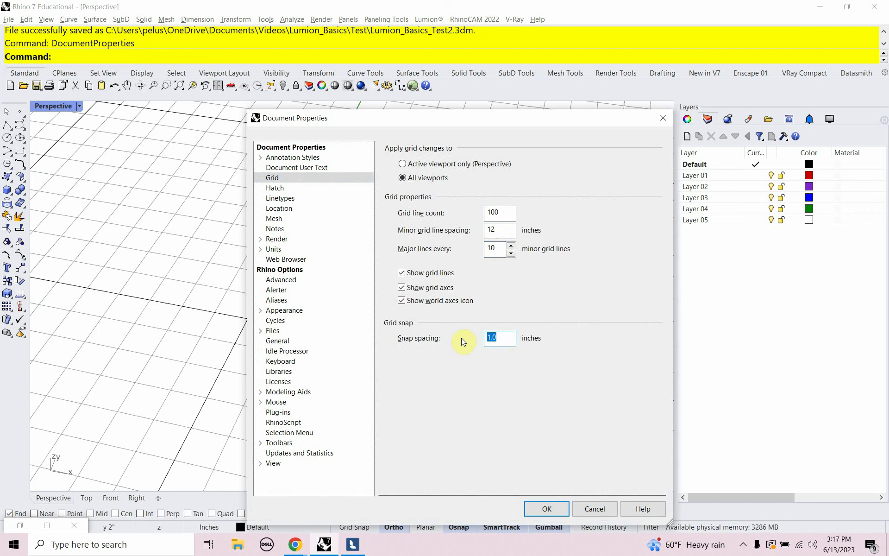
pyautogui.write('12')
pyautogui.click(547, 509)
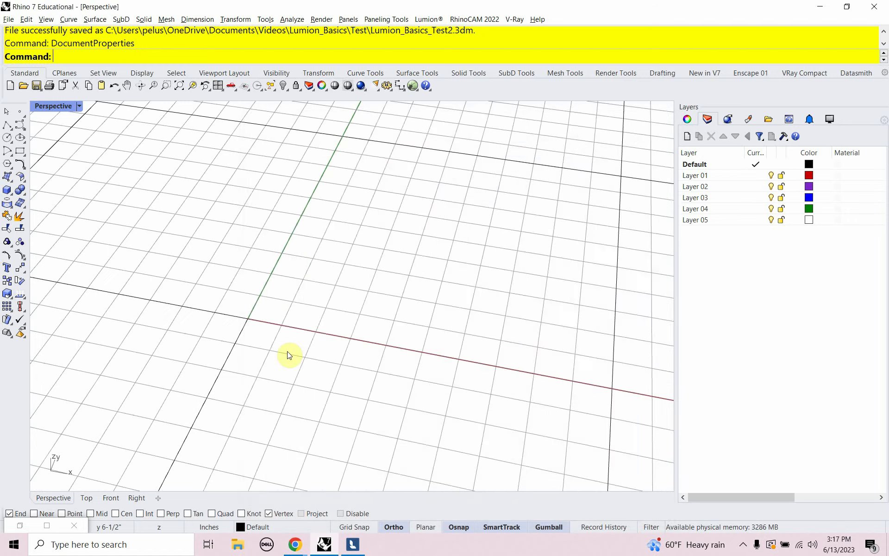
# Make Layer 01 the current layer and rename it Floor.
pyautogui.scroll(-5, 213, 303)
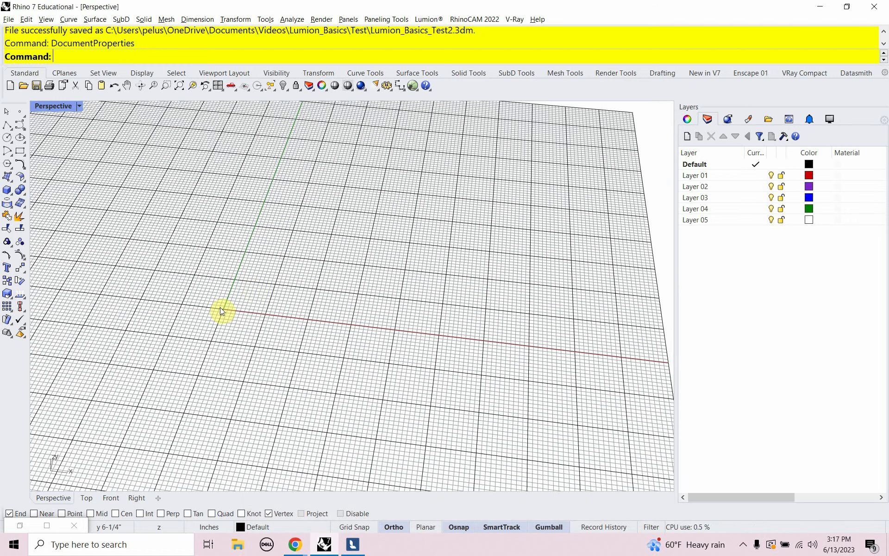
pyautogui.scroll(3, 258, 295)
pyautogui.scroll(3, 254, 346)
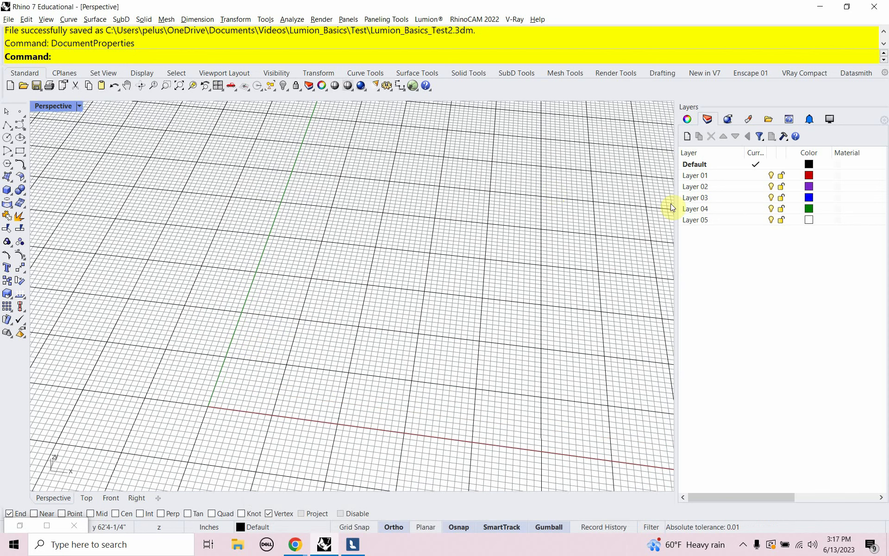
pyautogui.doubleClick(698, 175)
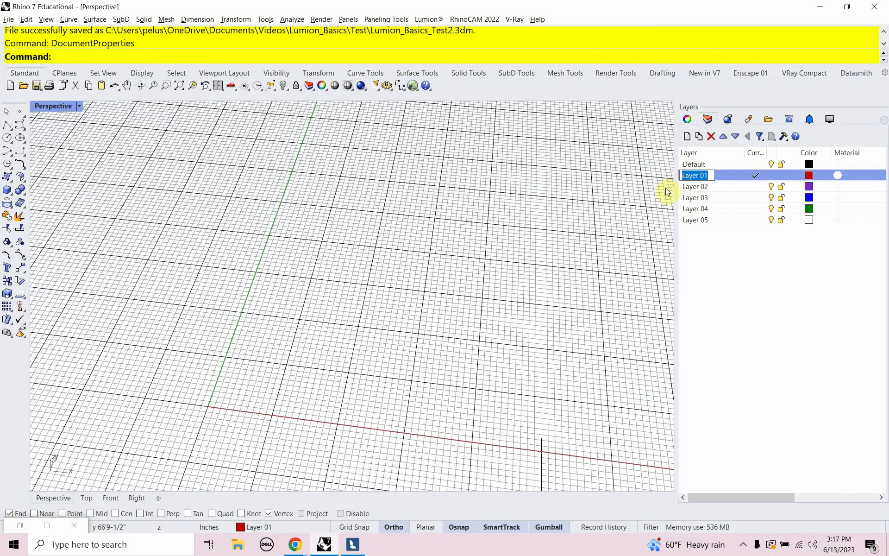
pyautogui.write('Floor')
pyautogui.press('Return')
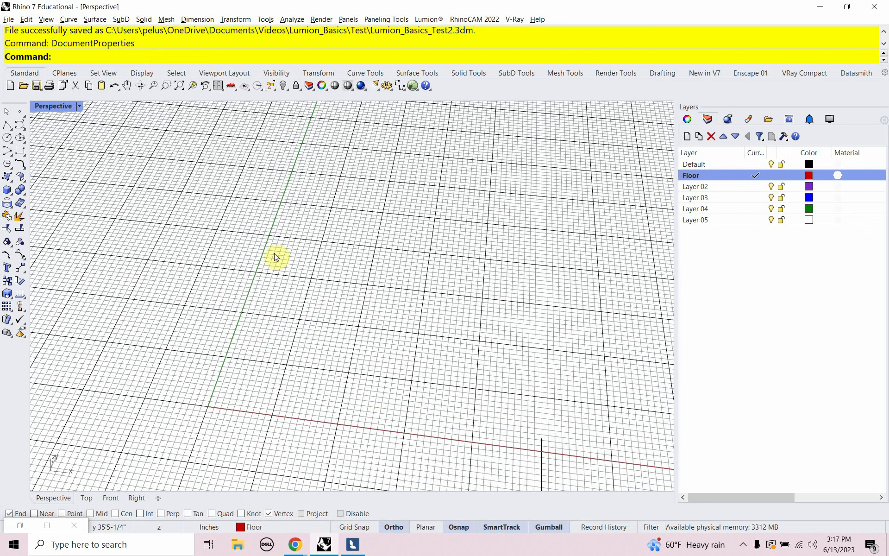
# With Grid Snap on, create a floor box from the origin, about 20 by 40 feet and -6 inches high, and display it shaded.
pyautogui.write('box')
pyautogui.press('Return')
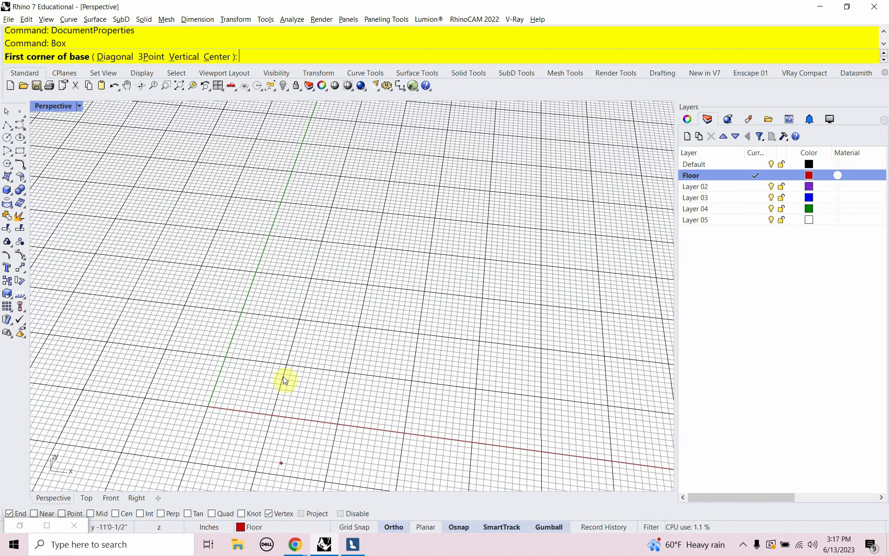
pyautogui.click(354, 527)
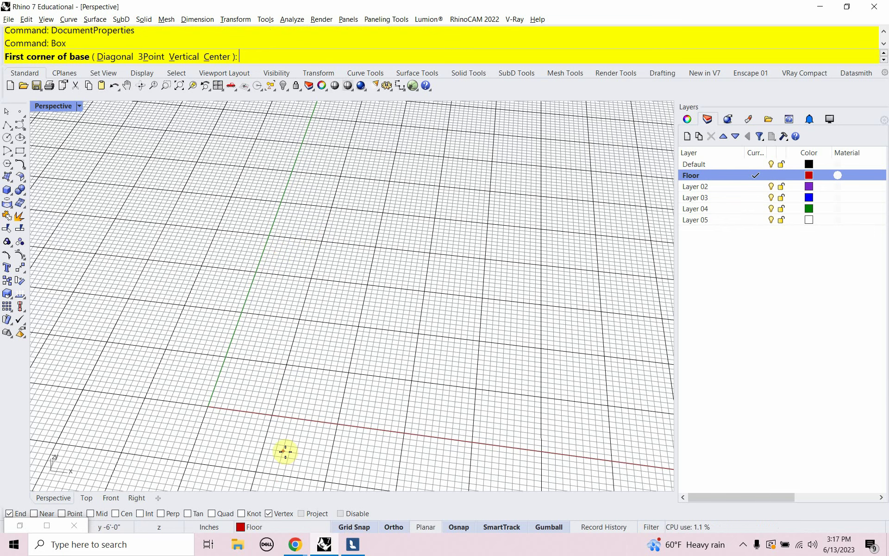
pyautogui.click(207, 407)
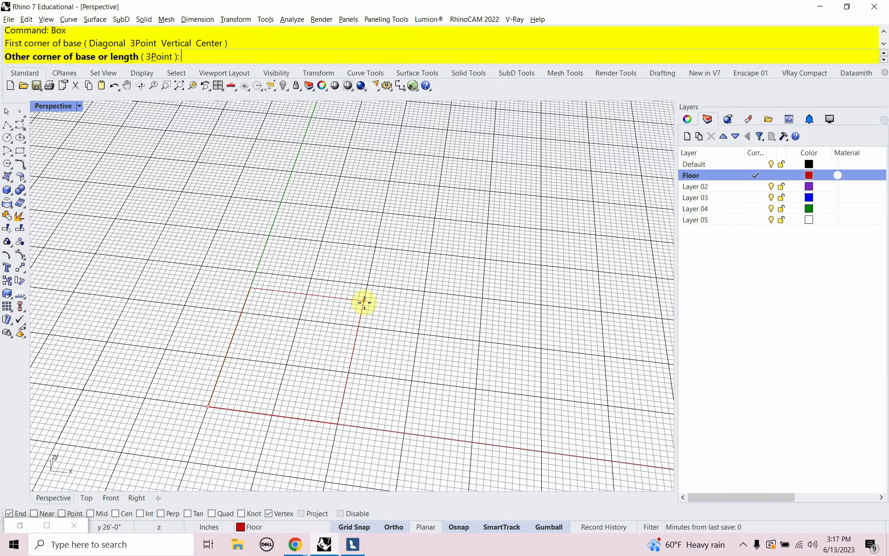
pyautogui.click(376, 247)
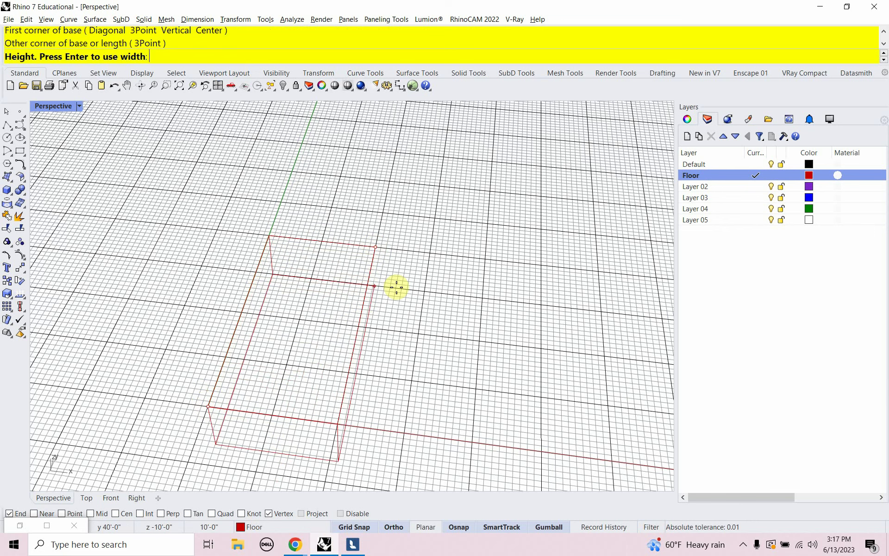
pyautogui.write('-6')
pyautogui.press('Return')
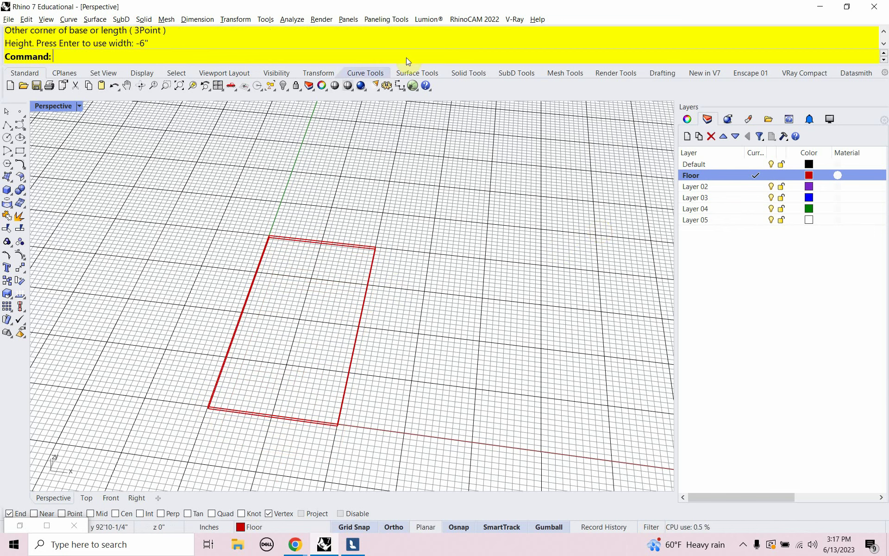
pyautogui.click(347, 86)
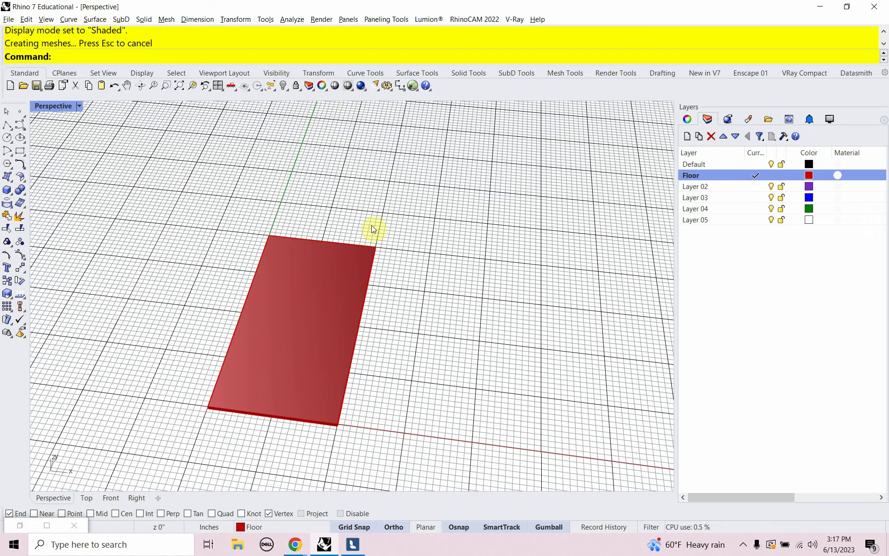
pyautogui.keyDown('shift'); pyautogui.moveTo(521, 314); pyautogui.dragTo(467, 291, button='right'); pyautogui.keyUp('shift')
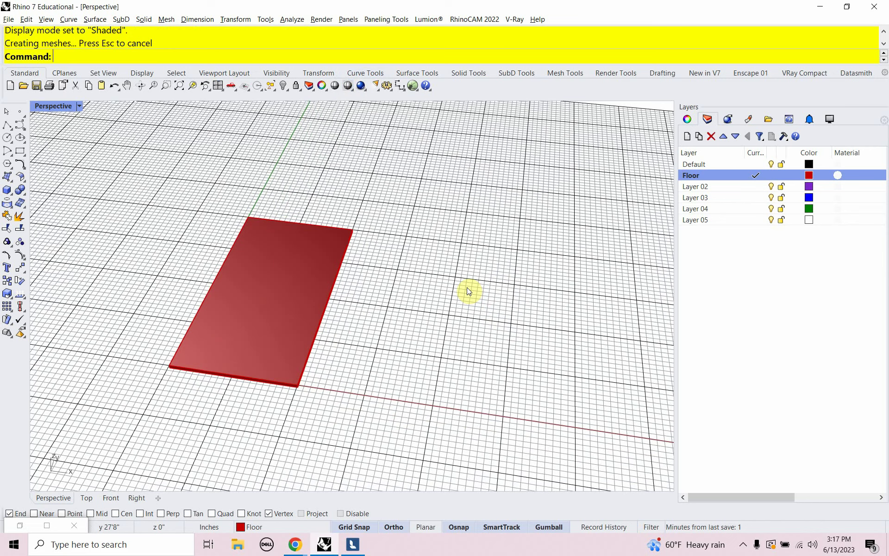
# Save the model as Lumion_Basics in the Lumion_Basics folder as a Rhino 7 3D model.
pyautogui.click(8, 20)
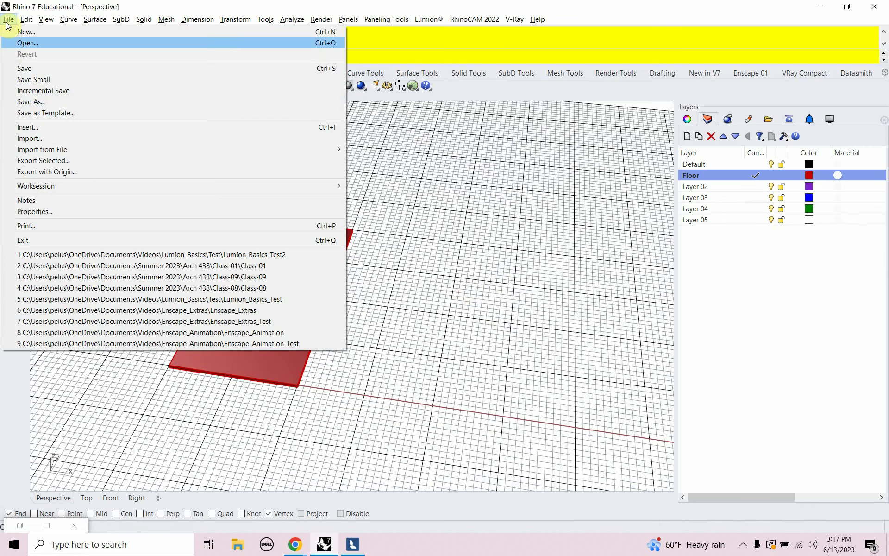
pyautogui.click(26, 69)
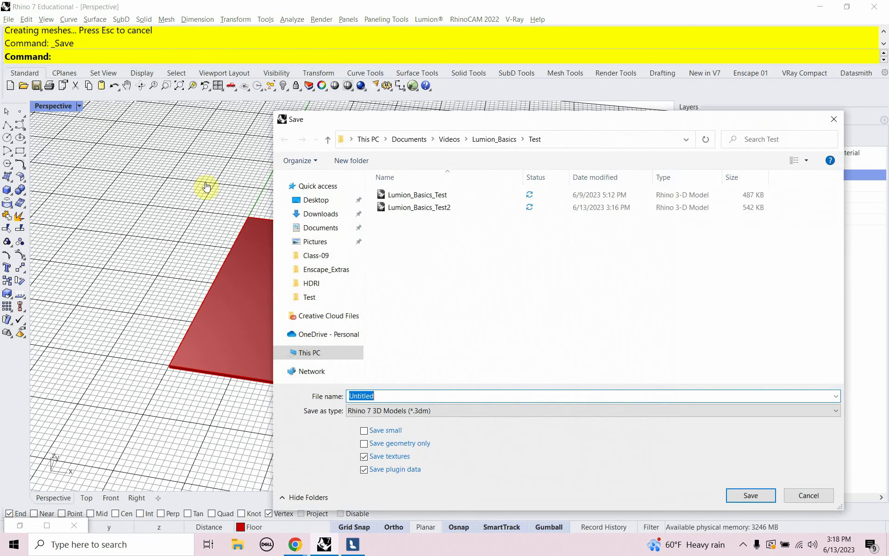
pyautogui.click(485, 139)
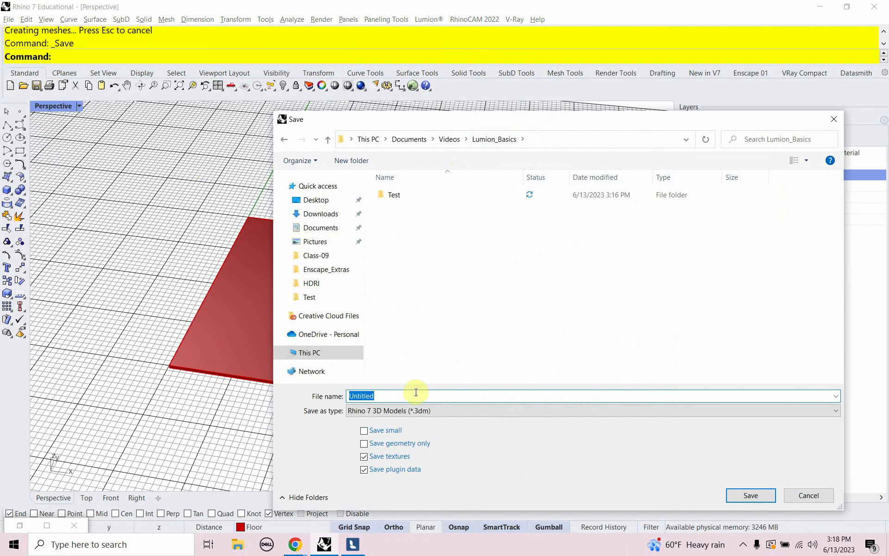
pyautogui.write('L')
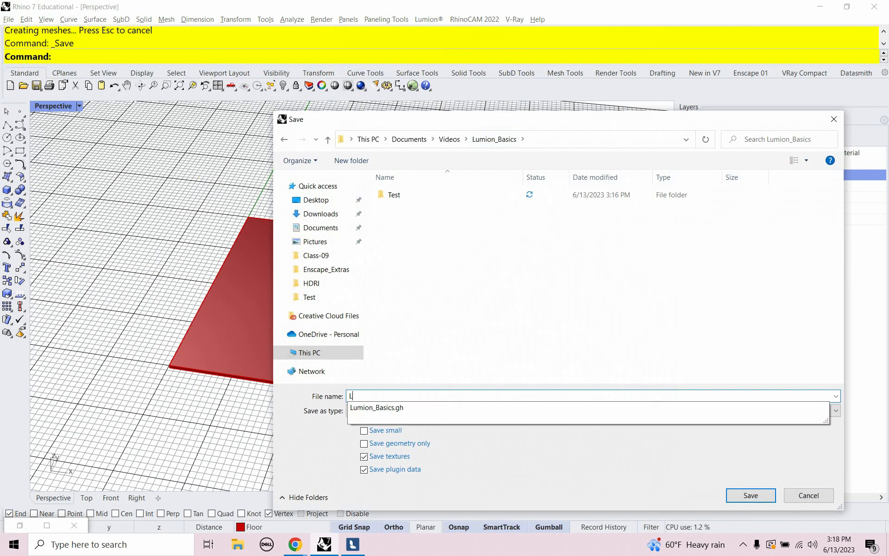
pyautogui.click(385, 407)
pyautogui.press('BackSpace')
pyautogui.press('BackSpace')
pyautogui.press('BackSpace')
pyautogui.click(421, 331)
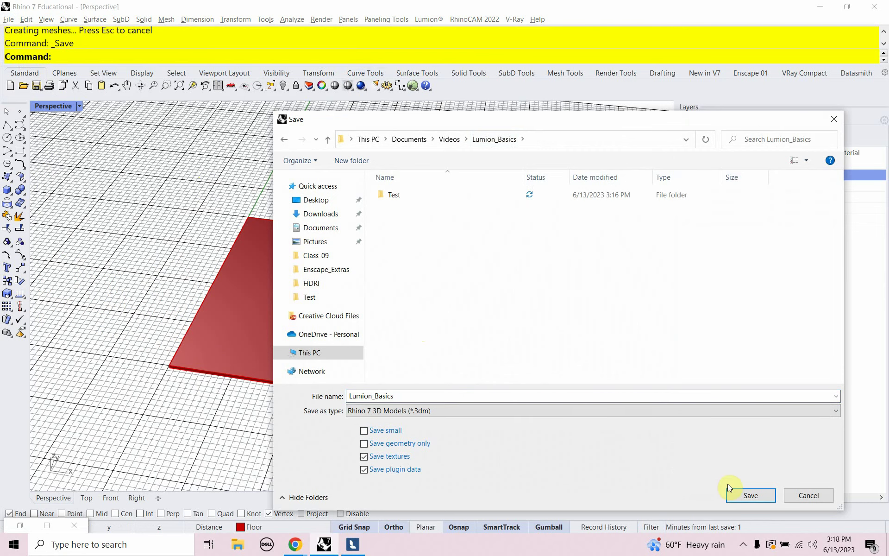
pyautogui.click(737, 494)
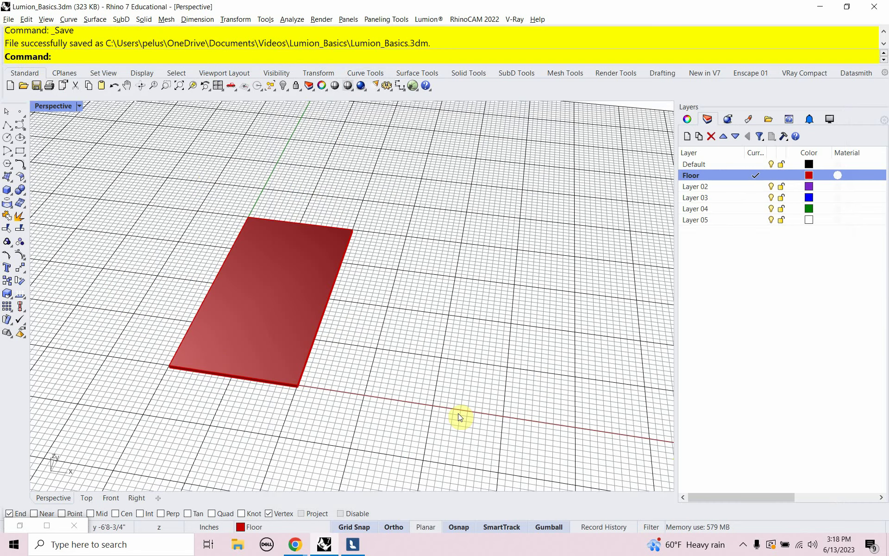
# Switch to Lumion and create a new project from the plain flat grass landscape.
pyautogui.click(353, 546)
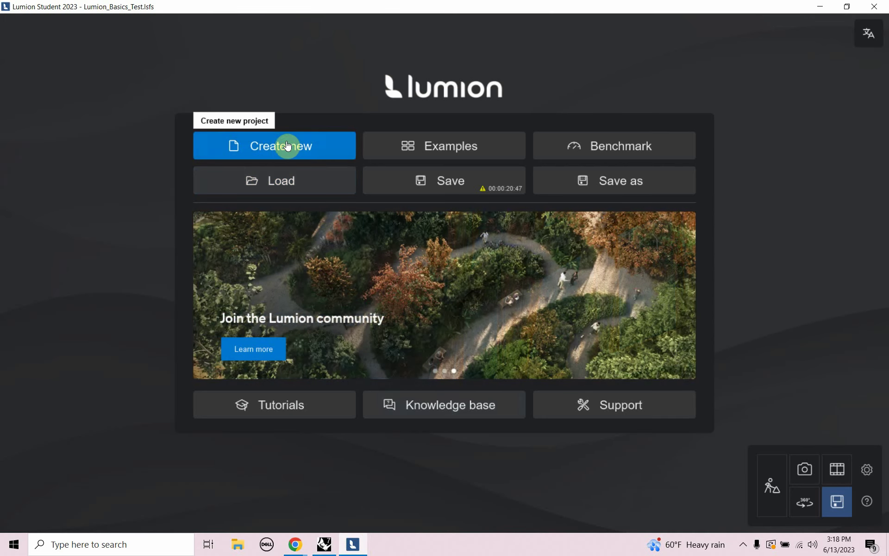
pyautogui.click(284, 147)
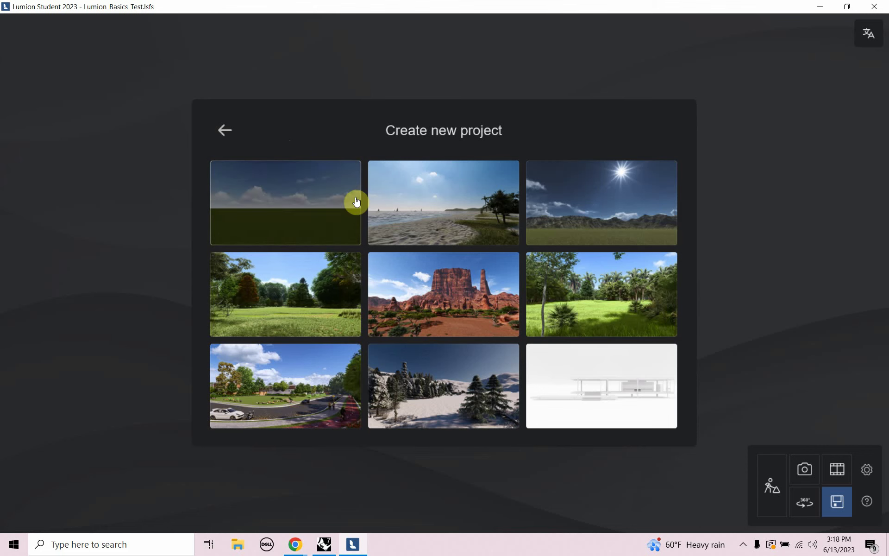
pyautogui.click(325, 210)
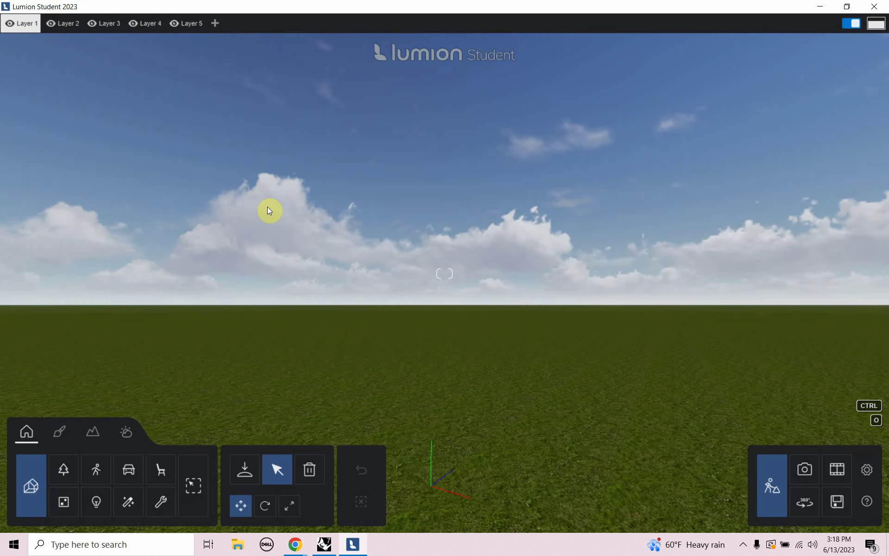
# Switch to Rhino, start Lumion LiveSync for the floor model, and view the synced floor in Lumion.
pyautogui.hotkey('alt', 'Tab')
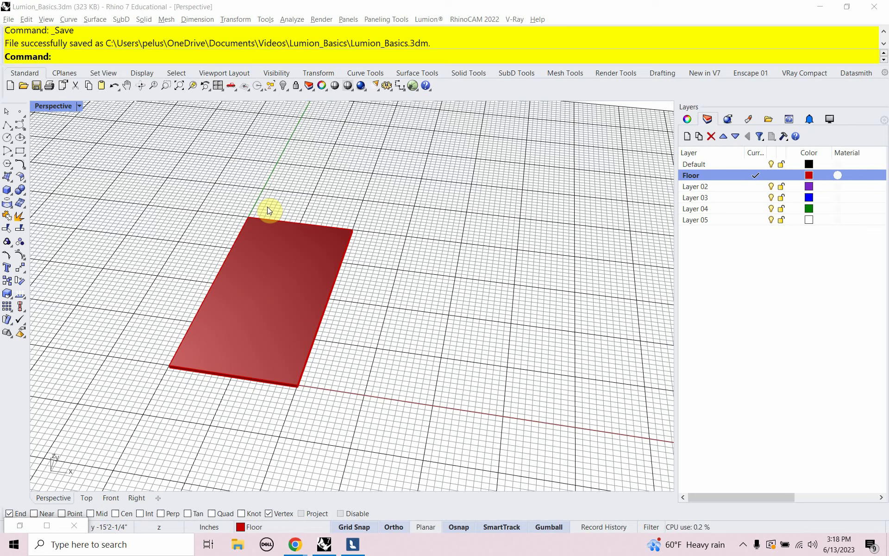
pyautogui.click(422, 19)
pyautogui.click(428, 32)
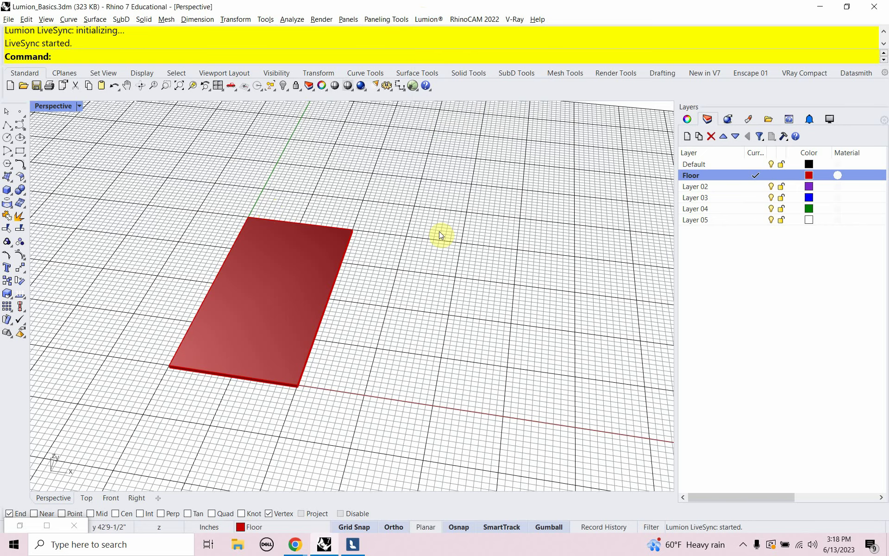
pyautogui.hotkey('alt', 'Tab')
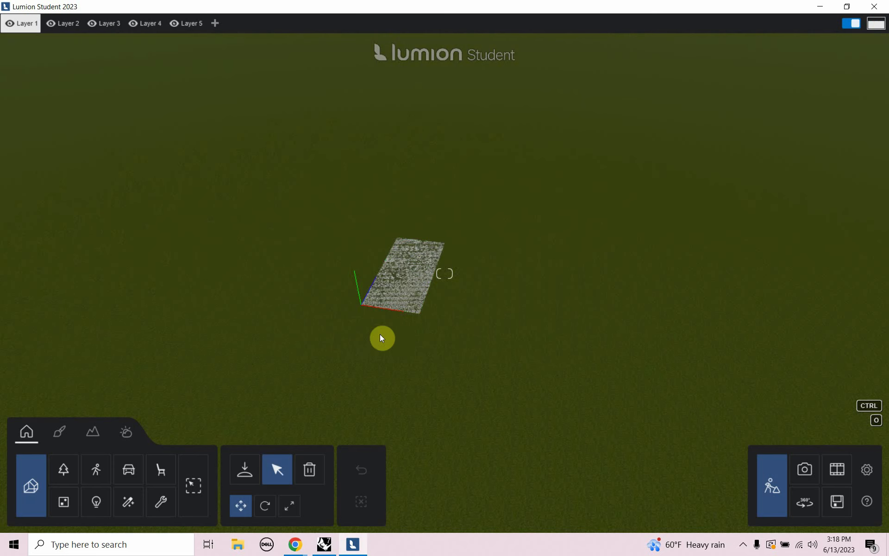
pyautogui.scroll(8, 376, 305)
pyautogui.scroll(3, 374, 305)
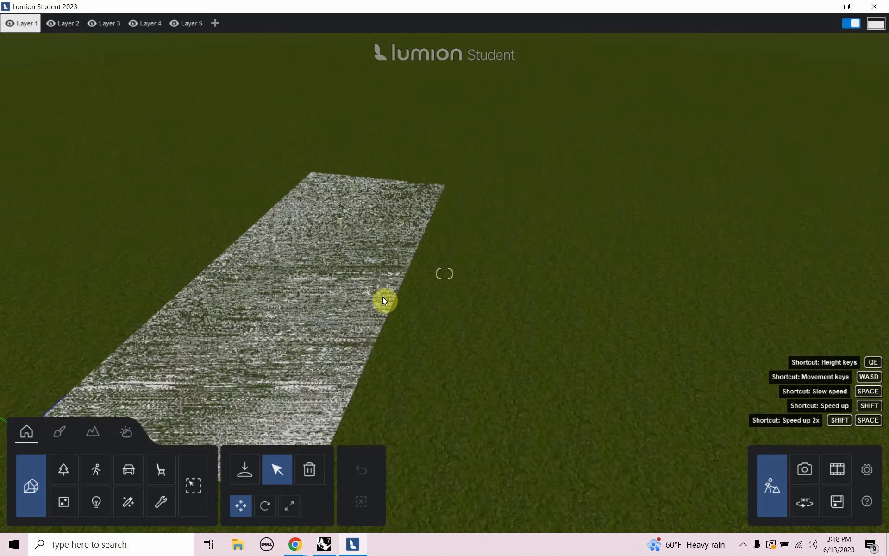
pyautogui.scroll(-3, 506, 189)
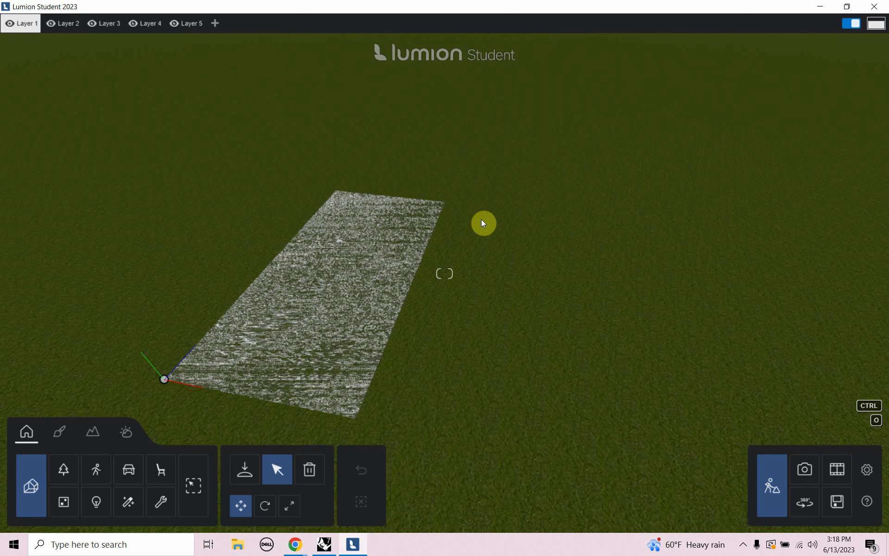
# Switch to Rhino, make Layer 02 the current layer, and rename it Patio.
pyautogui.hotkey('alt', 'Tab')
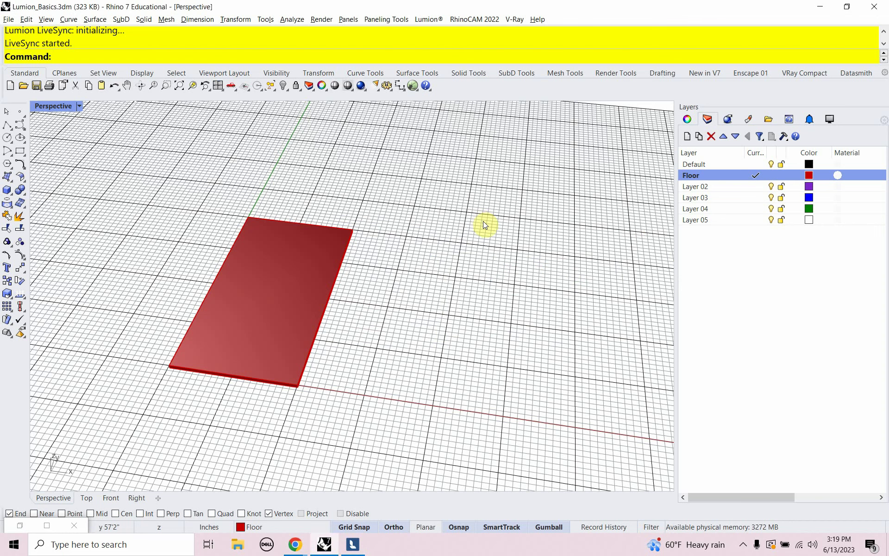
pyautogui.doubleClick(702, 186)
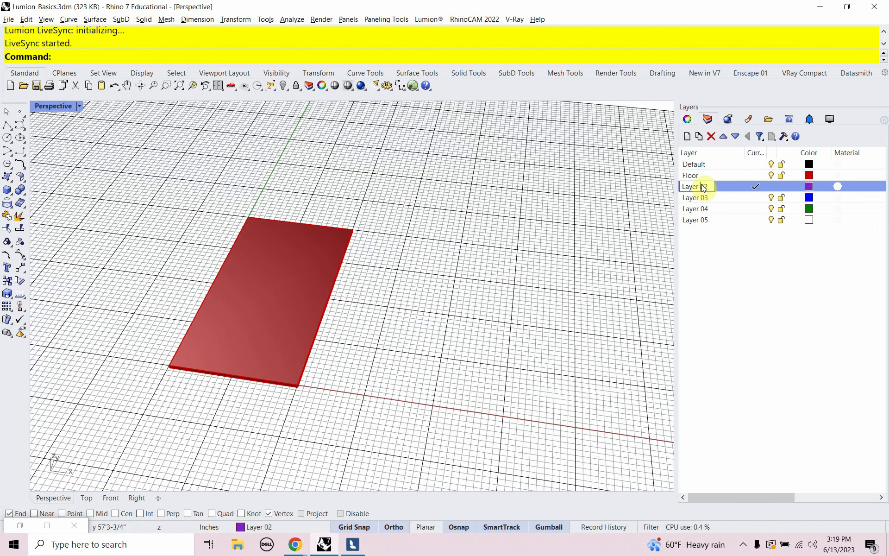
pyautogui.click(702, 186)
pyautogui.write('Pation')
pyautogui.press('Return')
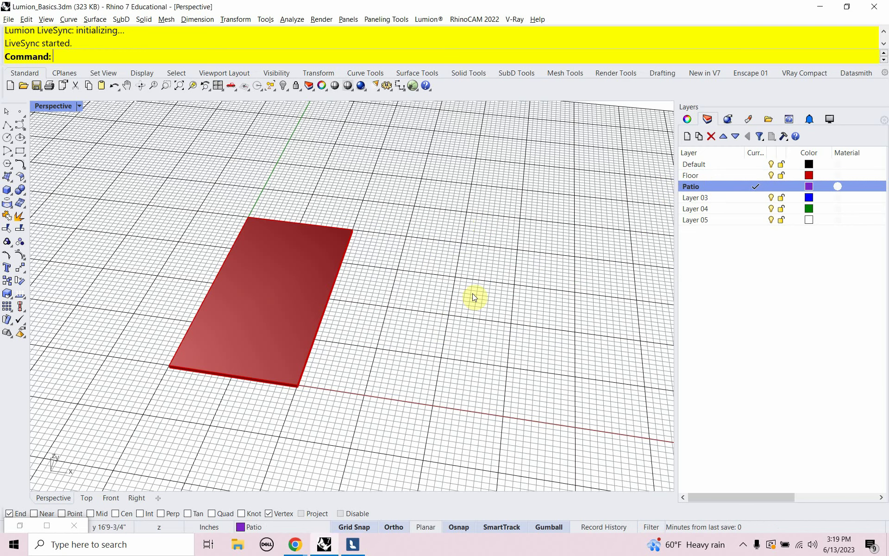
# Create a patio box surrounding the floor on all sides, about 60 feet wide, with a height of -6 inches.
pyautogui.scroll(-3, 474, 329)
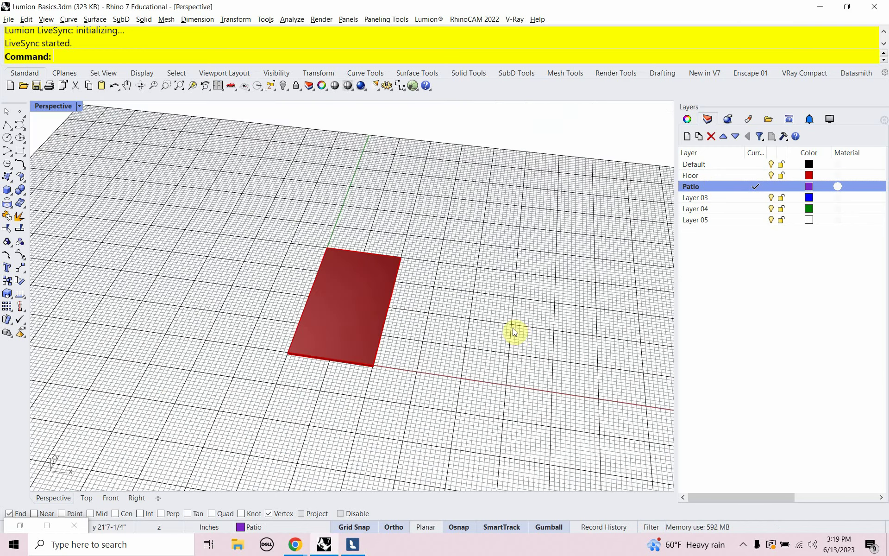
pyautogui.moveTo(513, 328); pyautogui.dragTo(538, 345, button='right')
pyautogui.write('Bo')
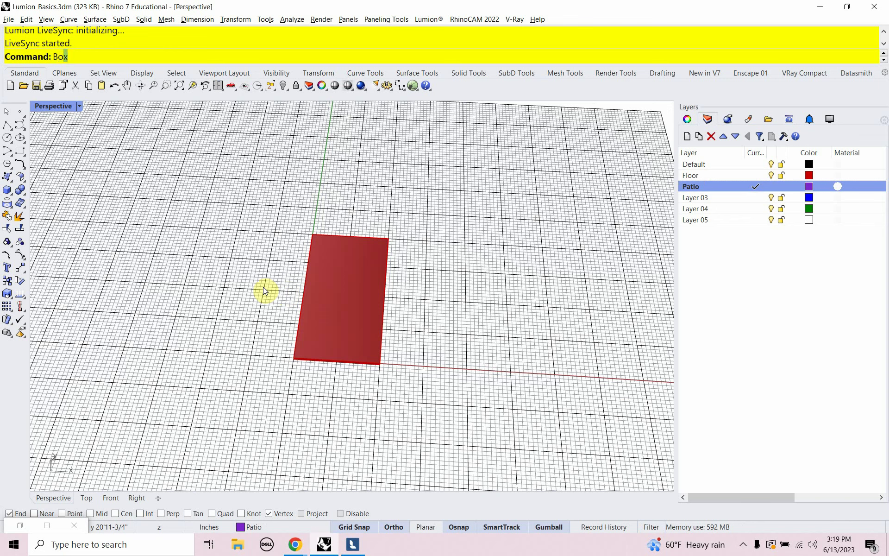
pyautogui.write('x')
pyautogui.press('Return')
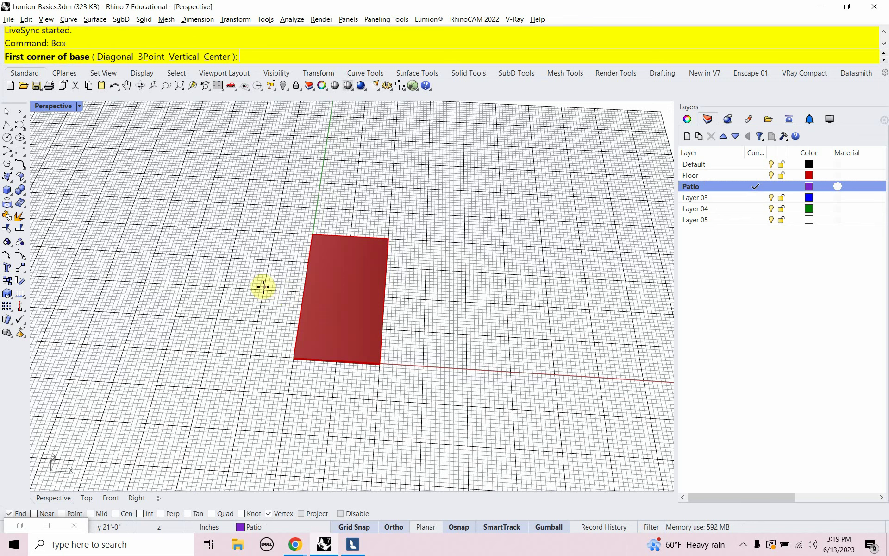
pyautogui.click(187, 423)
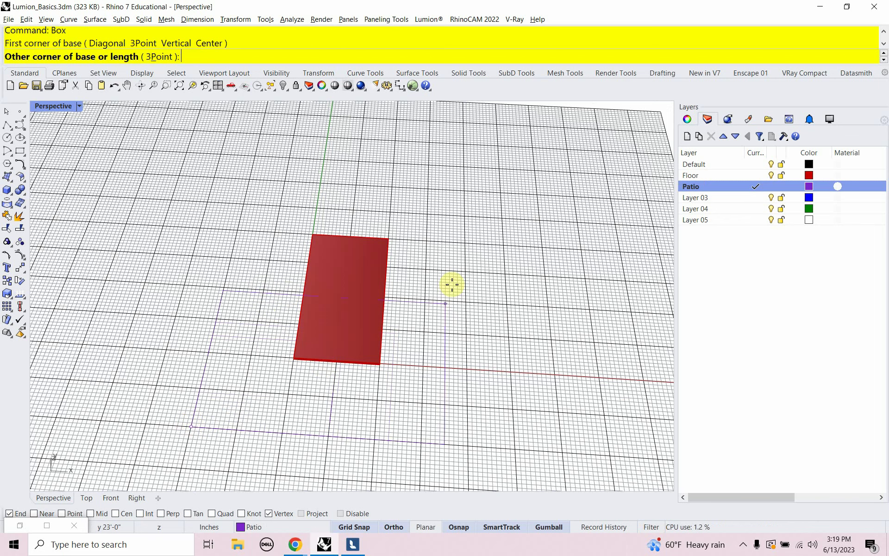
pyautogui.click(463, 166)
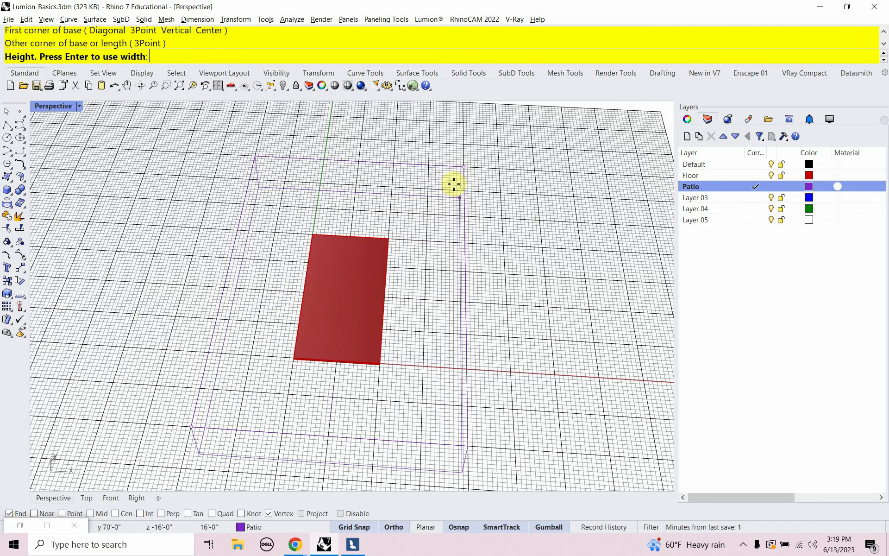
pyautogui.write('-6')
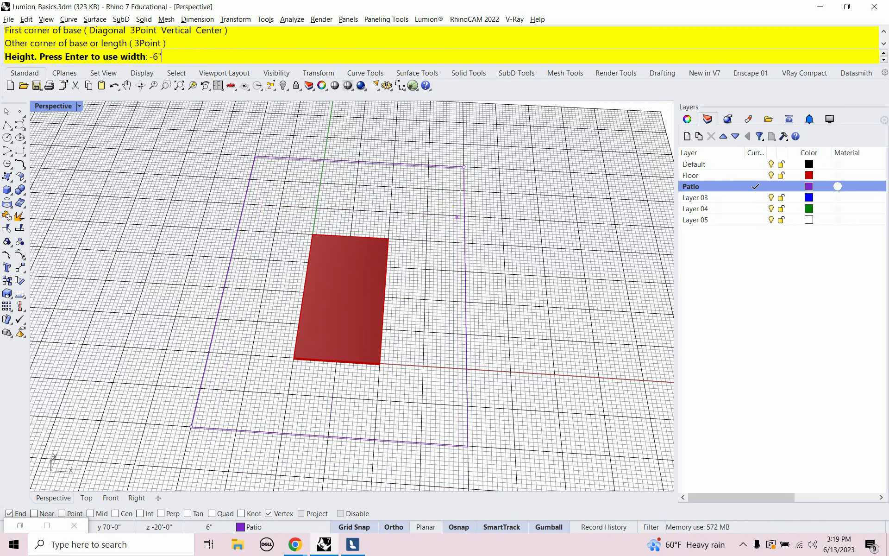
pyautogui.press('Return')
pyautogui.moveTo(434, 330); pyautogui.dragTo(334, 310, button='right')
# In the Front view, move the patio slab 6 inches down beneath the floor, then return to the Perspective view with nothing selected.
pyautogui.click(114, 497)
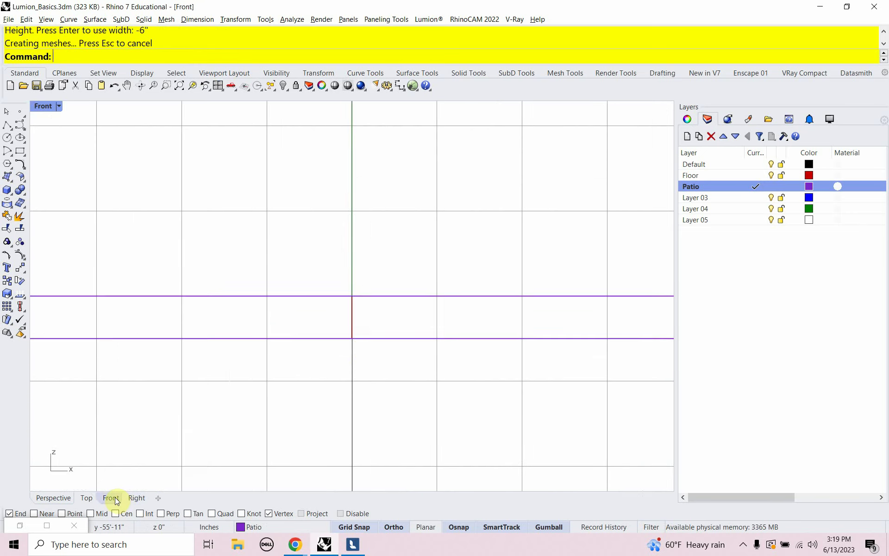
pyautogui.moveTo(329, 399); pyautogui.dragTo(275, 329)
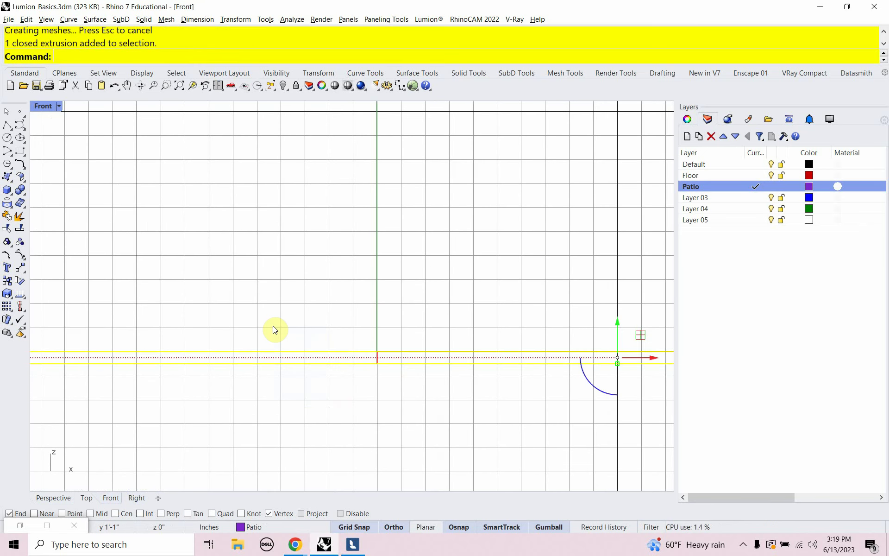
pyautogui.write('ove')
pyautogui.press('Return')
pyautogui.scroll(-3, 386, 322)
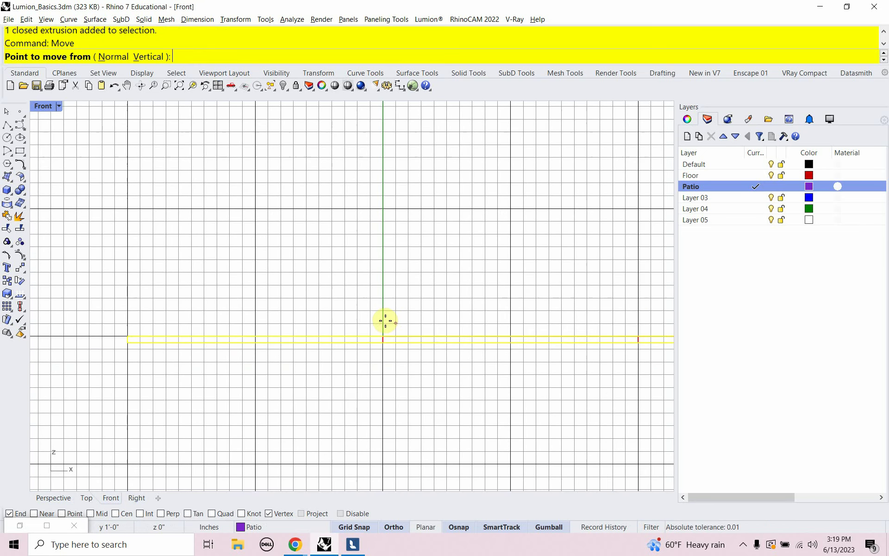
pyautogui.scroll(2, 83, 334)
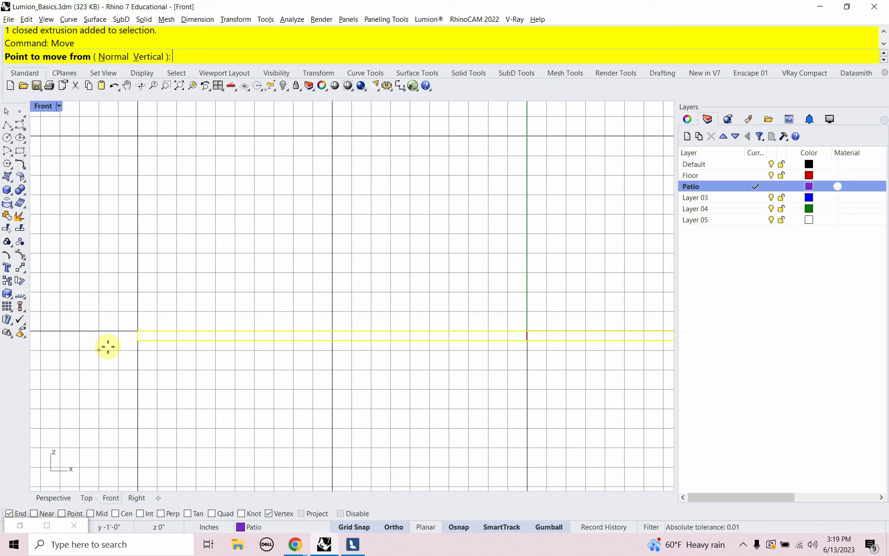
pyautogui.click(137, 330)
pyautogui.click(134, 343)
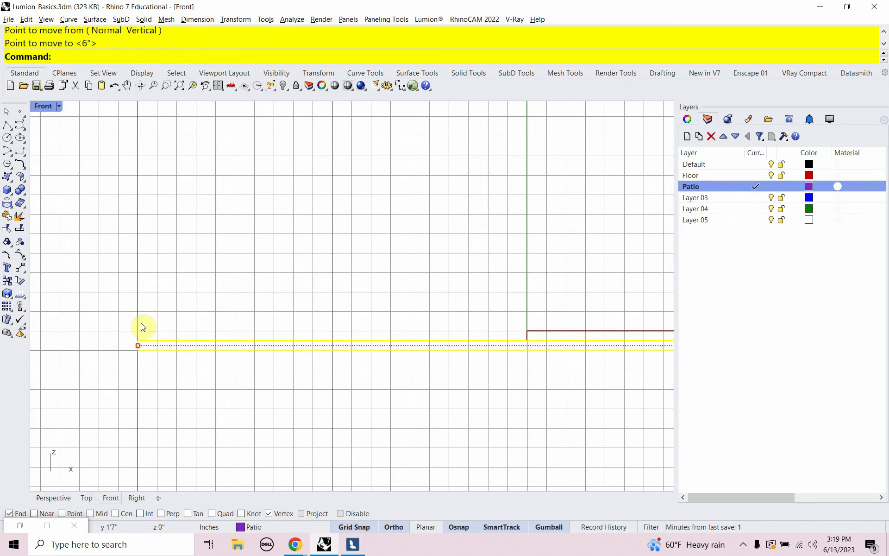
pyautogui.click(65, 499)
pyautogui.moveTo(104, 486); pyautogui.dragTo(282, 408, button='right')
pyautogui.click(250, 421)
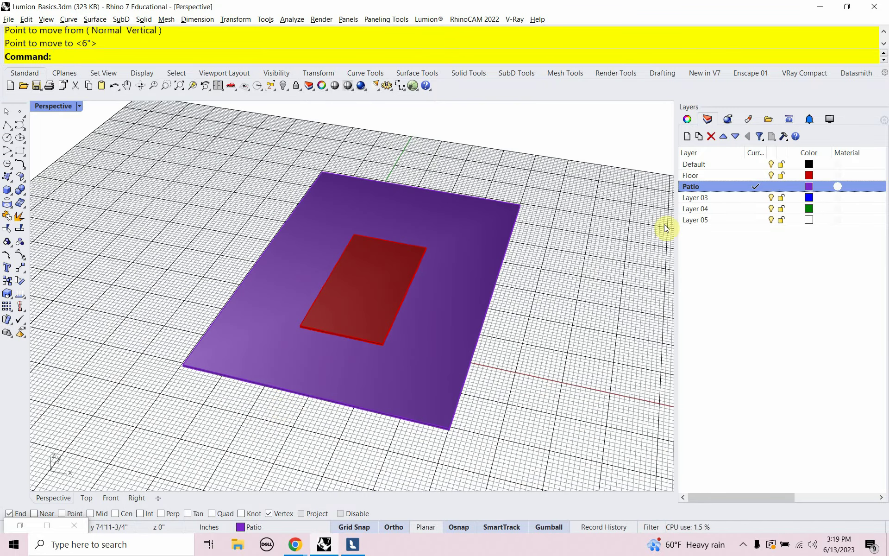
# Make Layer 03 the current layer and rename it Grass.
pyautogui.doubleClick(706, 200)
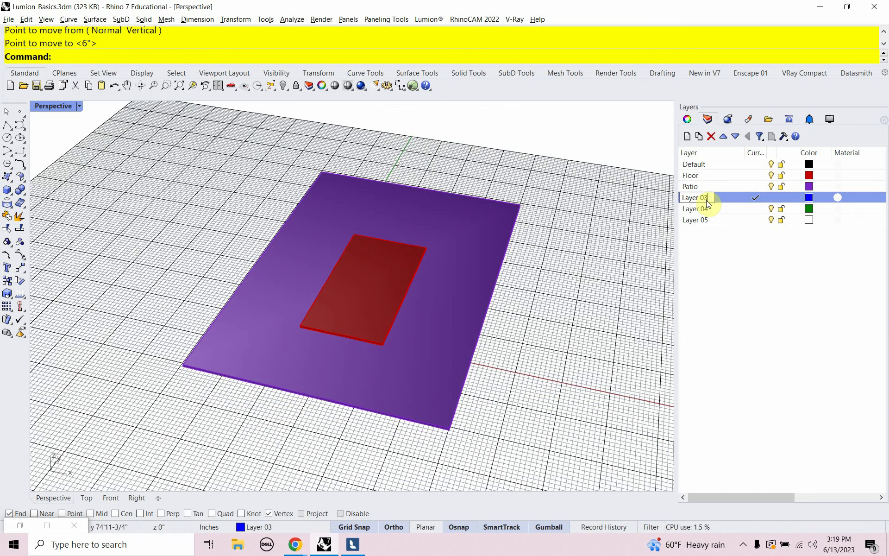
pyautogui.click(687, 200)
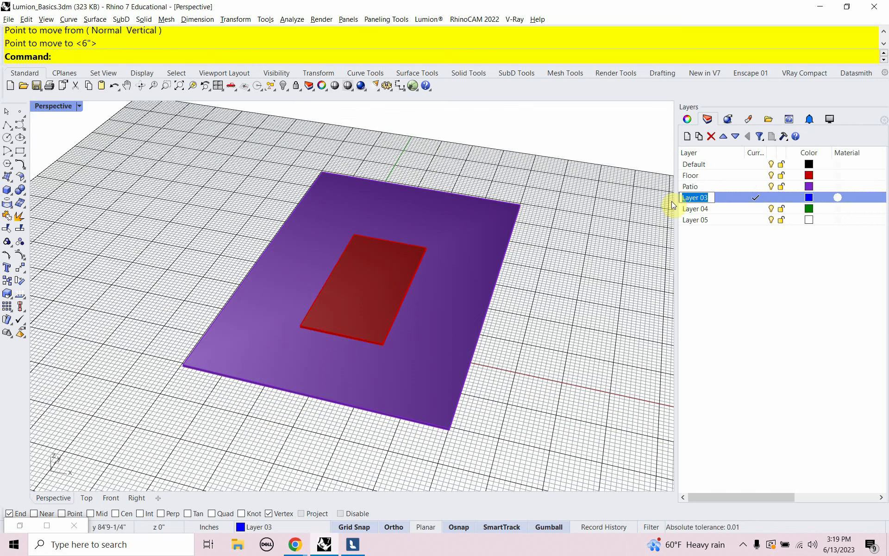
pyautogui.write('Grass')
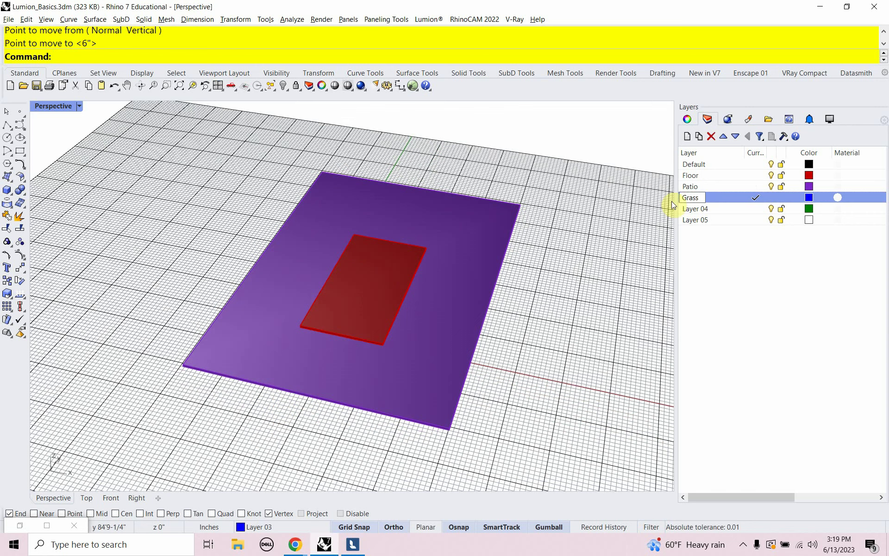
pyautogui.click(729, 201)
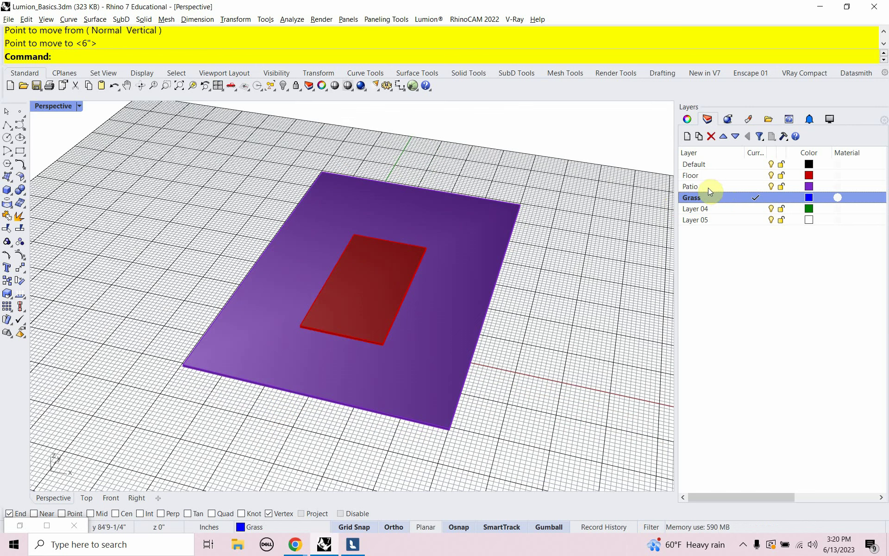
pyautogui.moveTo(498, 321); pyautogui.dragTo(324, 396, button='right')
pyautogui.write('Box')
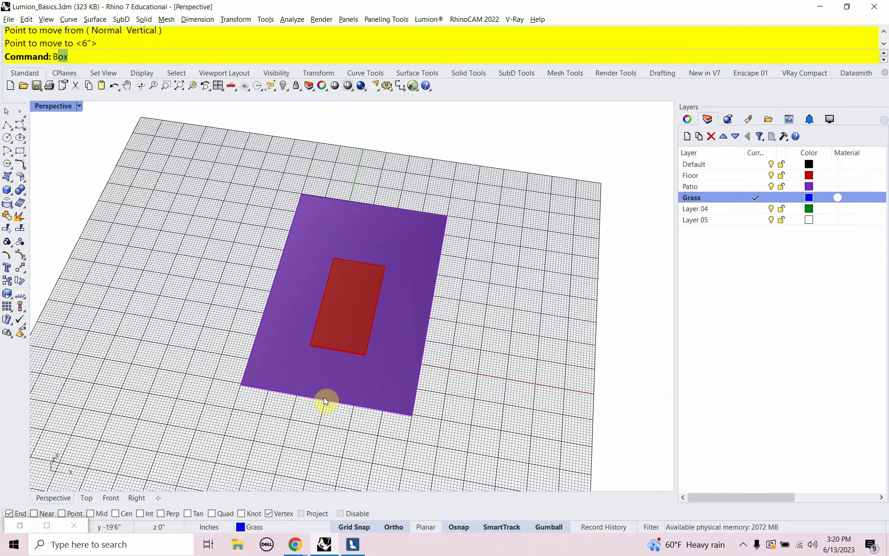
pyautogui.press('Return')
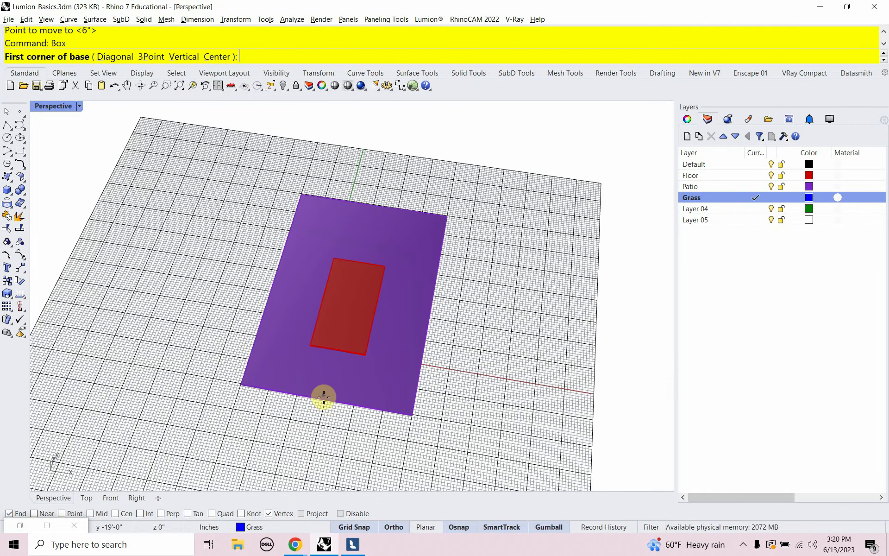
pyautogui.click(197, 431)
pyautogui.press('Escape')
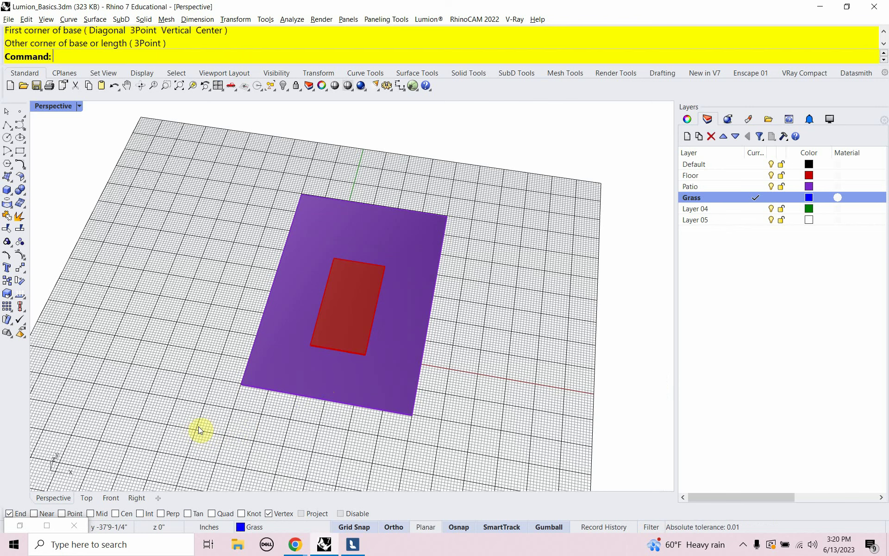
# Create a grass box surrounding the patio on all sides, about 100 feet wide, with a height of -6 inches.
pyautogui.press('Return')
pyautogui.click(166, 424)
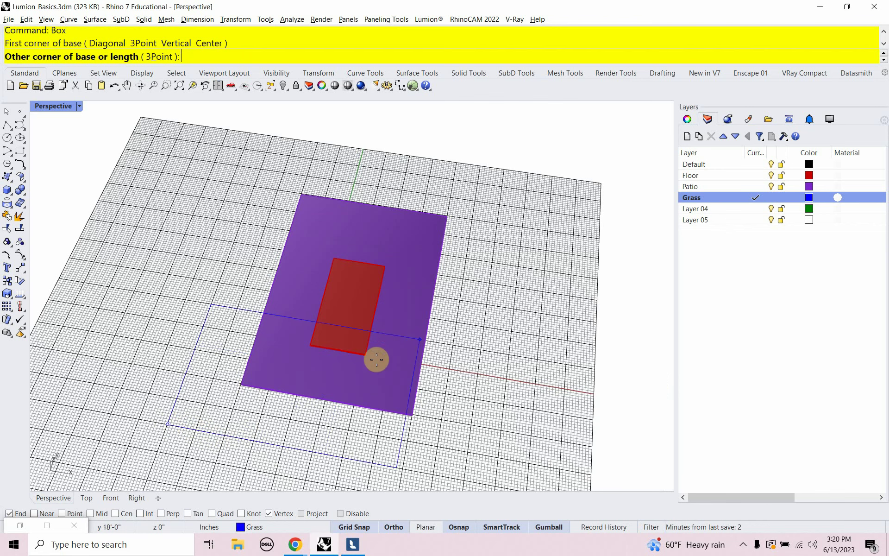
pyautogui.click(501, 186)
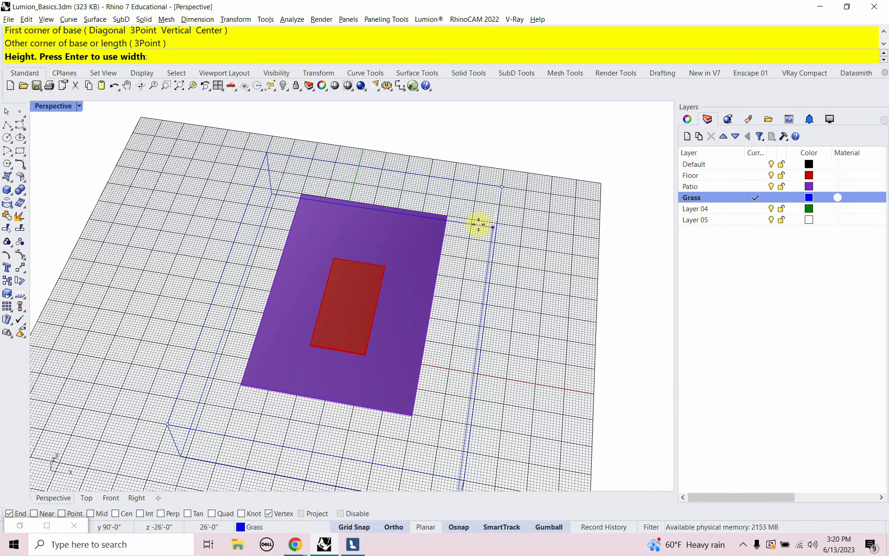
pyautogui.write('-6')
pyautogui.press('Return')
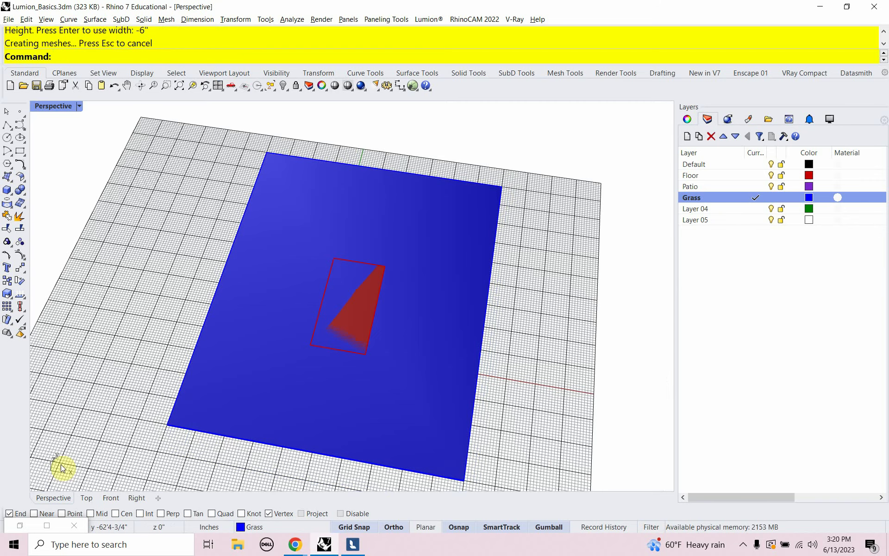
# In the Front view, move the grass slab 1 foot down, deselect it, and check the three stepped levels in Front and Perspective.
pyautogui.click(105, 499)
pyautogui.scroll(2, 273, 361)
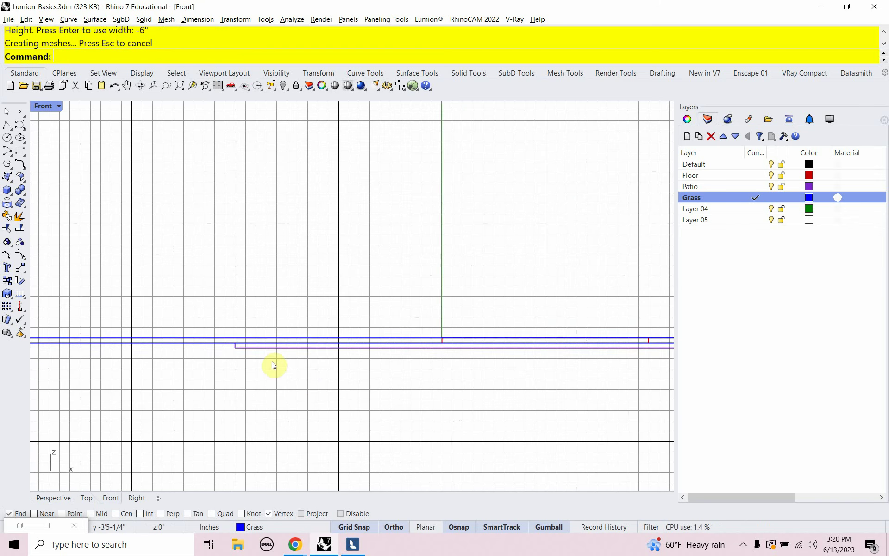
pyautogui.moveTo(313, 376); pyautogui.dragTo(273, 329)
pyautogui.write('move')
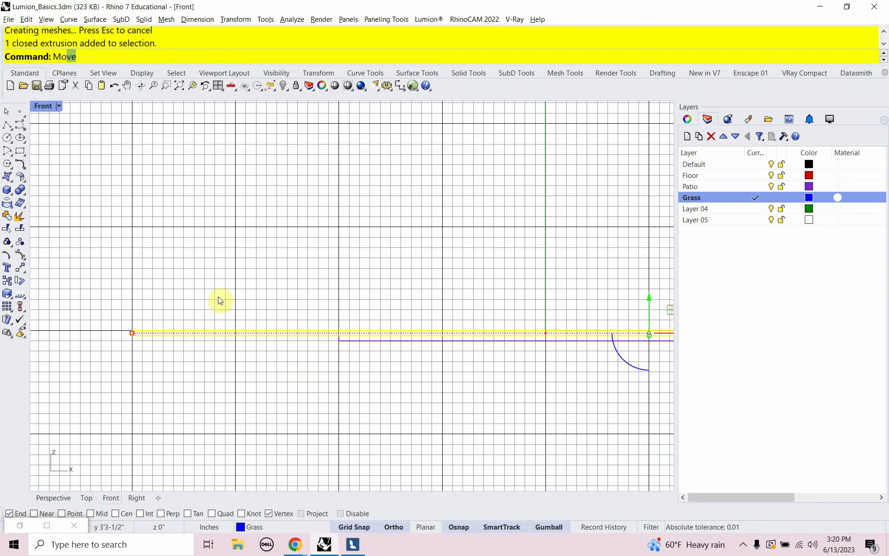
pyautogui.press('Return')
pyautogui.click(218, 297)
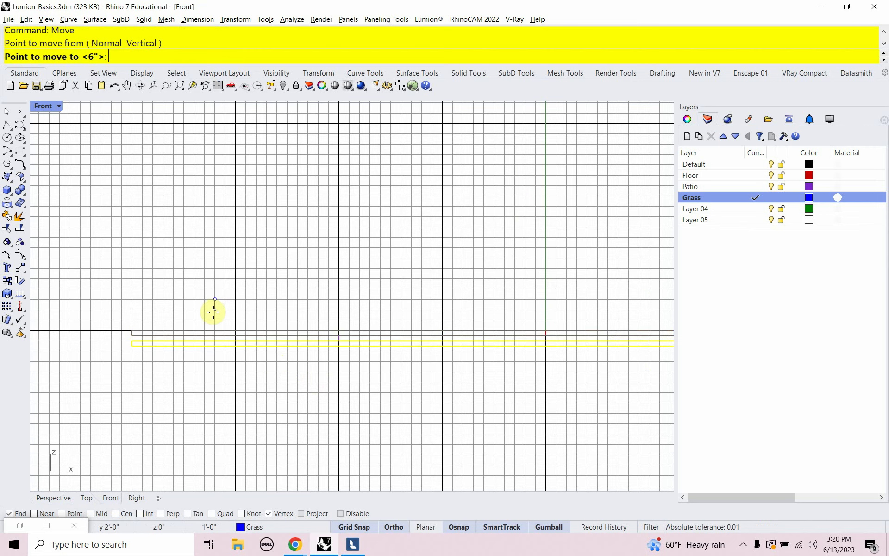
pyautogui.click(213, 310)
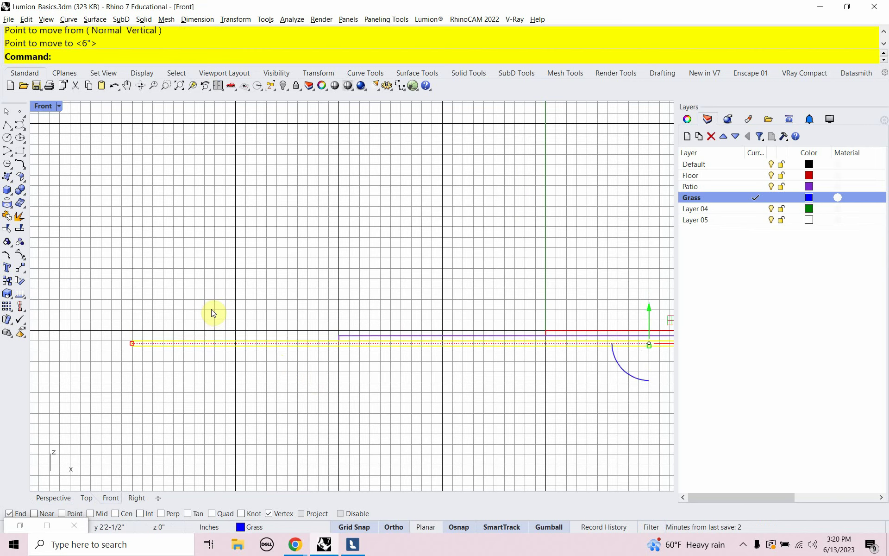
pyautogui.press('Escape')
pyautogui.scroll(-5, 157, 290)
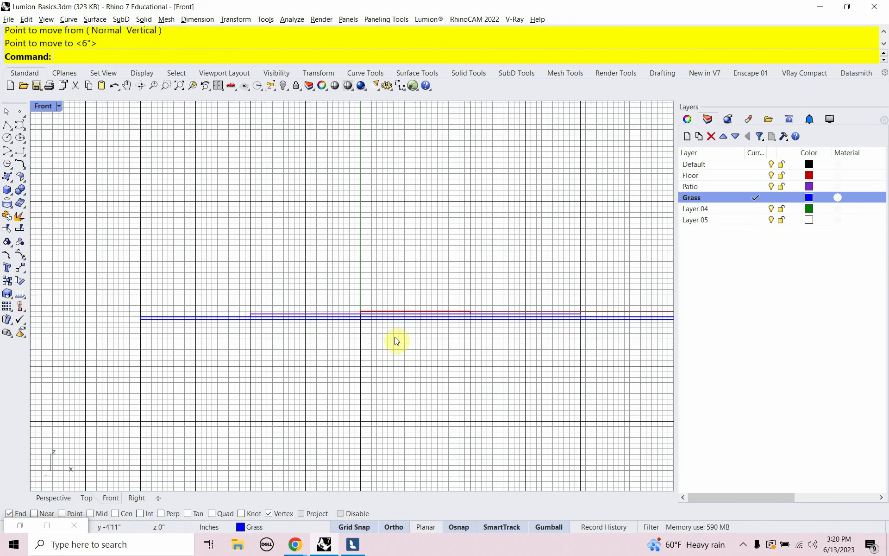
pyautogui.moveTo(394, 337); pyautogui.dragTo(346, 359, button='right')
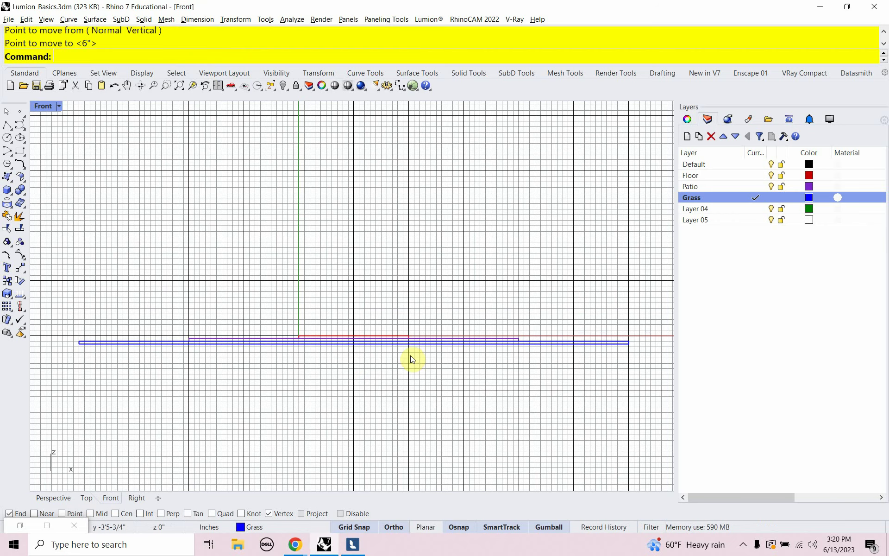
pyautogui.click(73, 502)
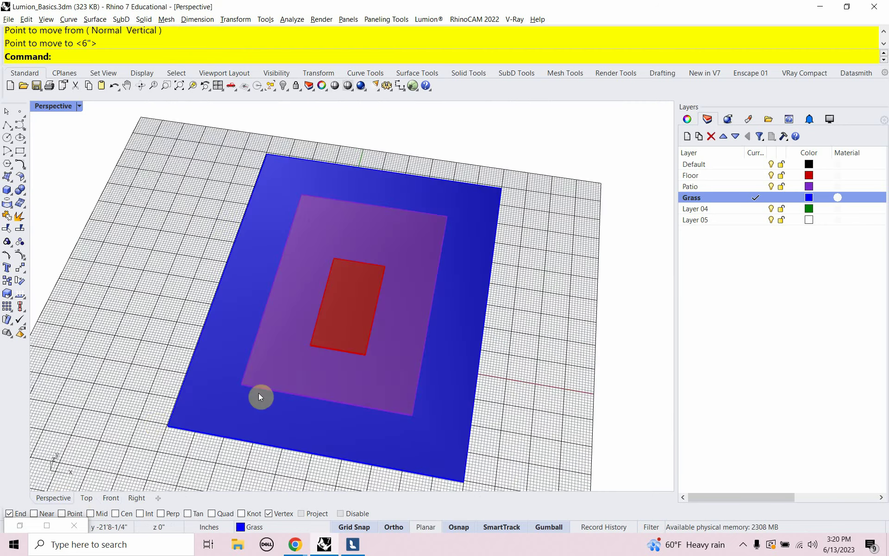
pyautogui.moveTo(258, 395); pyautogui.dragTo(293, 368, button='right')
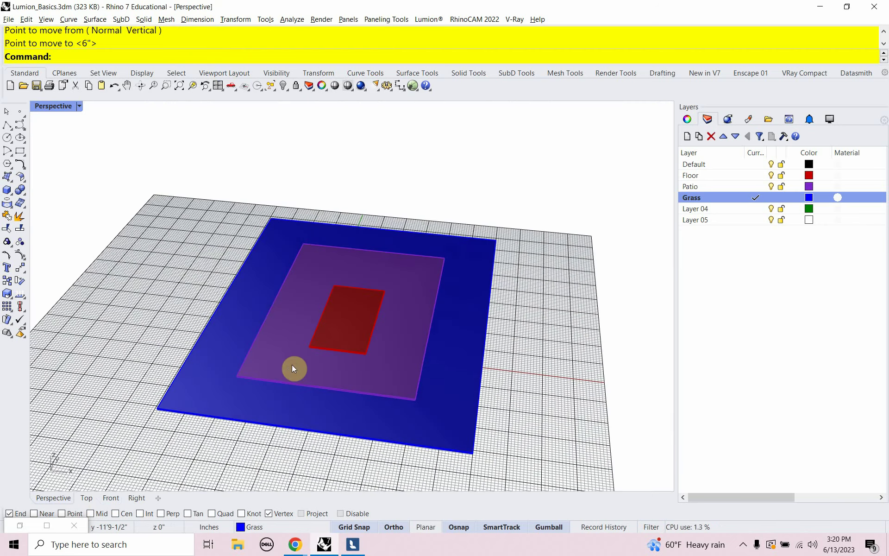
# Switch to Lumion and examine how the linked slabs sit relative to the ground.
pyautogui.click(353, 544)
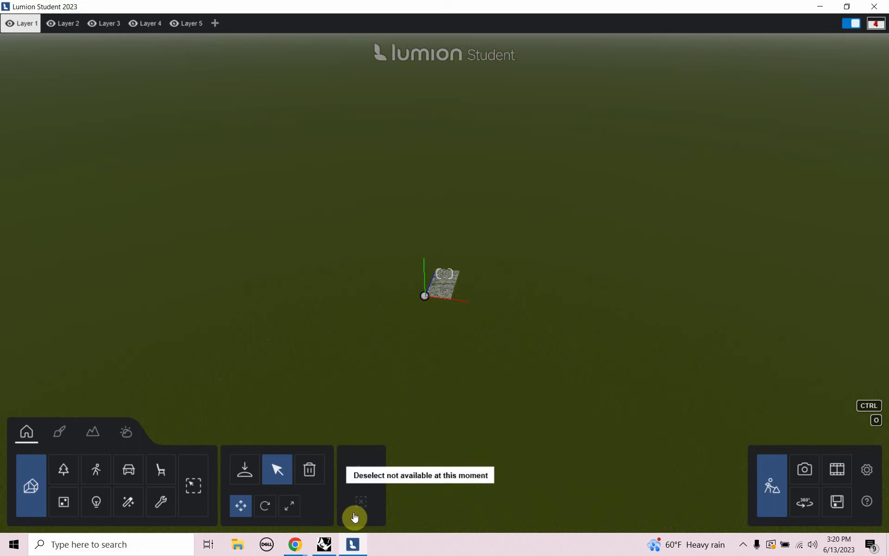
pyautogui.scroll(10, 448, 296)
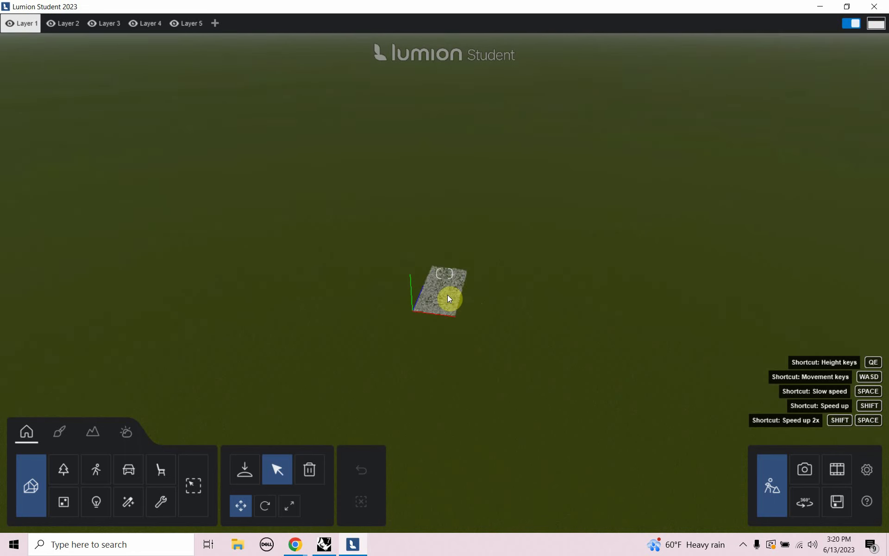
pyautogui.scroll(2, 449, 295)
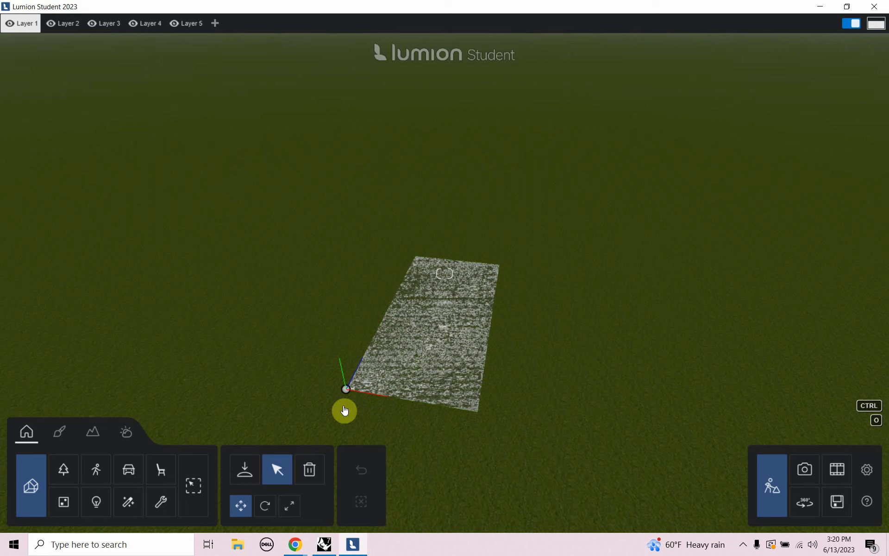
# Return to Rhino and, in the Front view, move all three slabs up until the grass slab's underside rests on the ground line; return to Perspective.
pyautogui.click(323, 545)
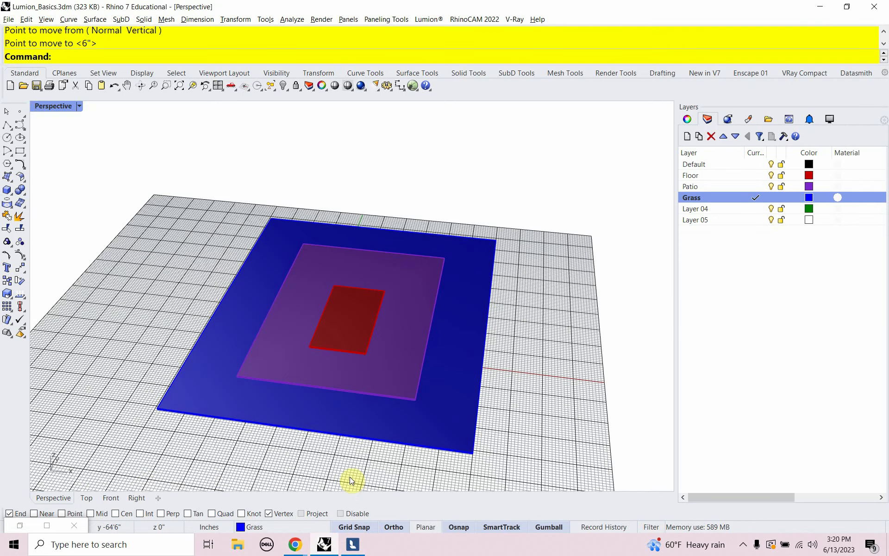
pyautogui.click(99, 496)
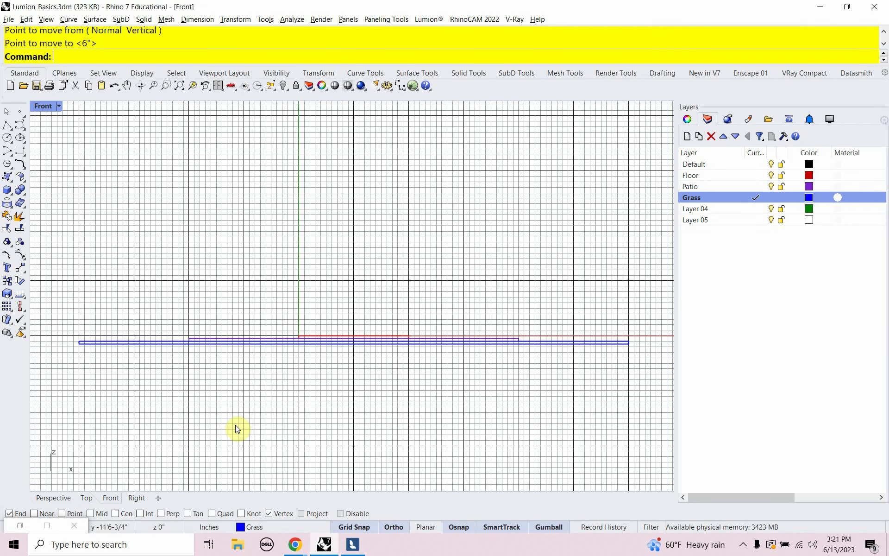
pyautogui.moveTo(630, 399); pyautogui.dragTo(51, 259)
pyautogui.write('Move')
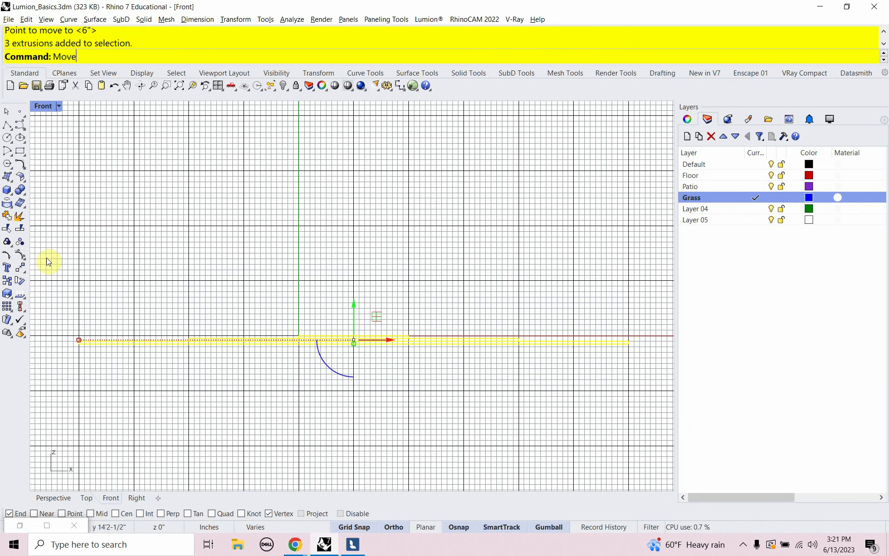
pyautogui.press('Return')
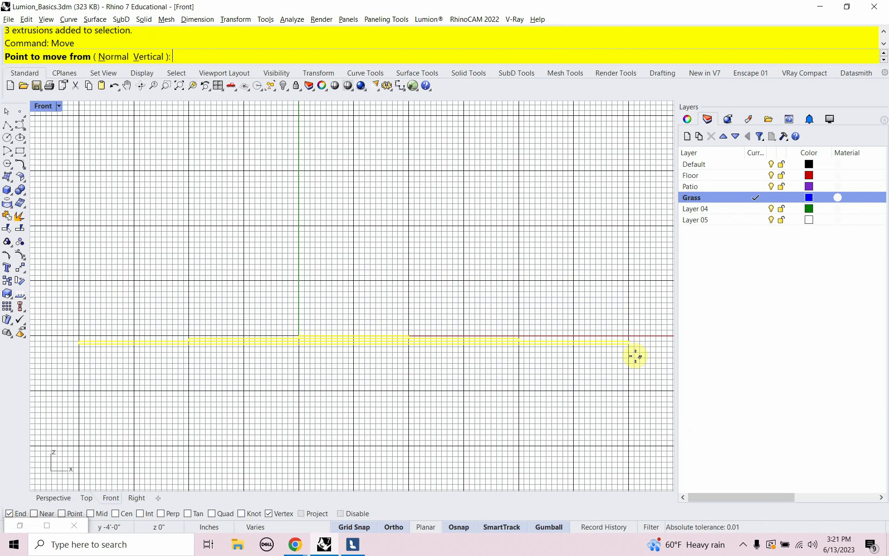
pyautogui.scroll(5, 635, 355)
pyautogui.click(619, 352)
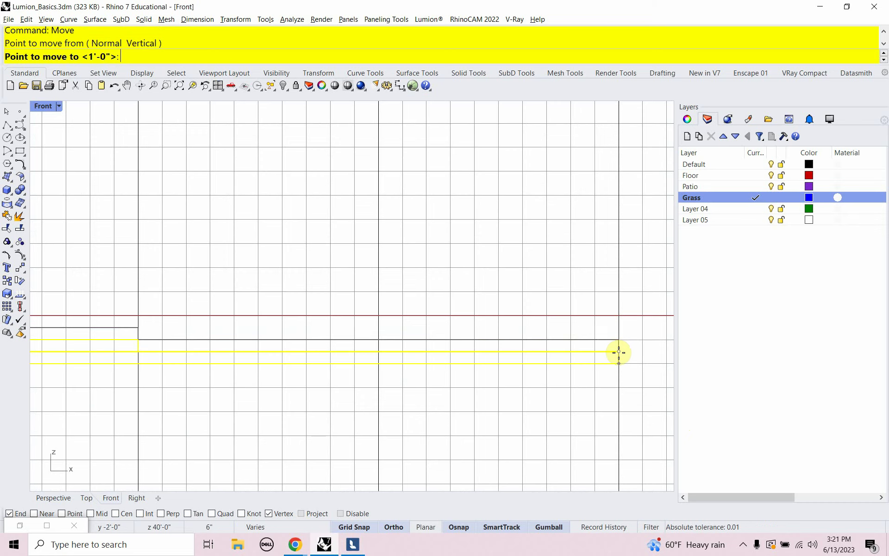
pyautogui.click(619, 316)
pyautogui.scroll(-5, 583, 352)
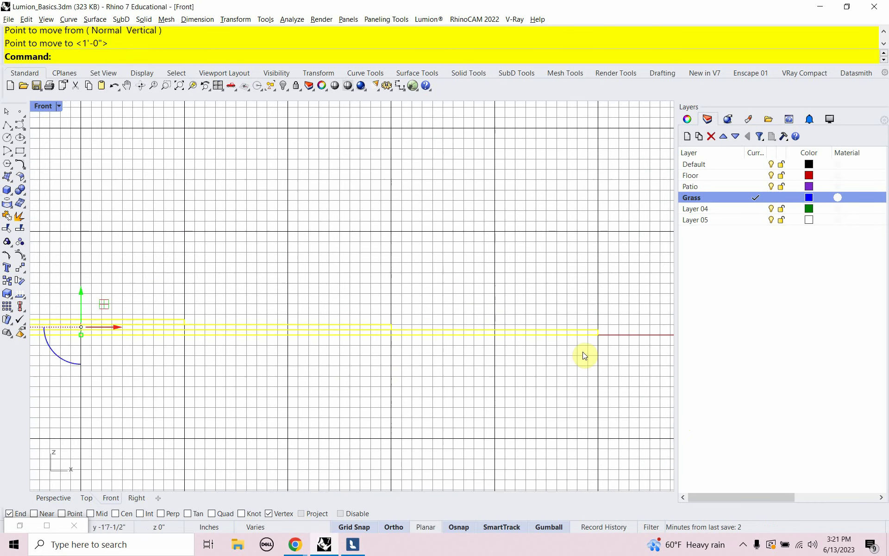
pyautogui.click(453, 393)
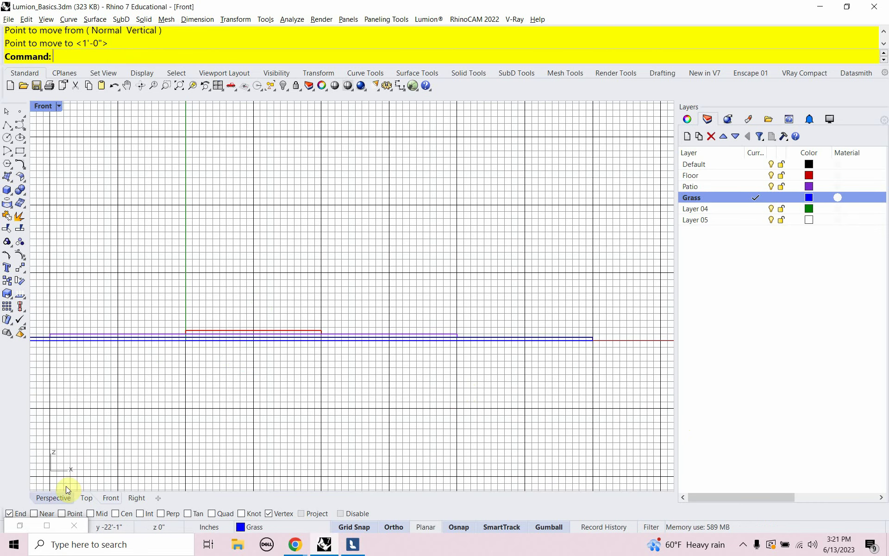
pyautogui.click(60, 496)
pyautogui.moveTo(226, 379); pyautogui.dragTo(307, 351, button='right')
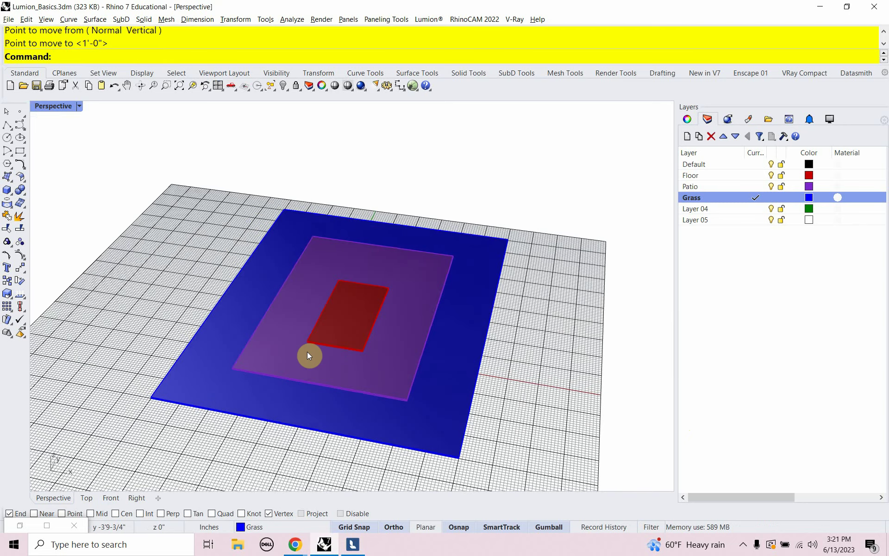
# Switch to Lumion and inspect the raised grass, patio and floor slabs up close, checking their stepped edges.
pyautogui.hotkey('alt', 'Tab')
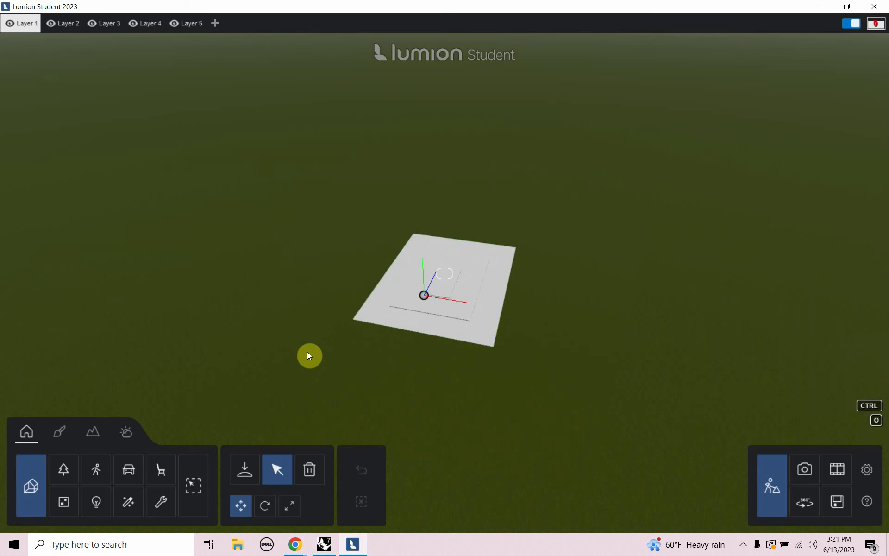
pyautogui.moveTo(429, 275); pyautogui.dragTo(428, 308, button='right')
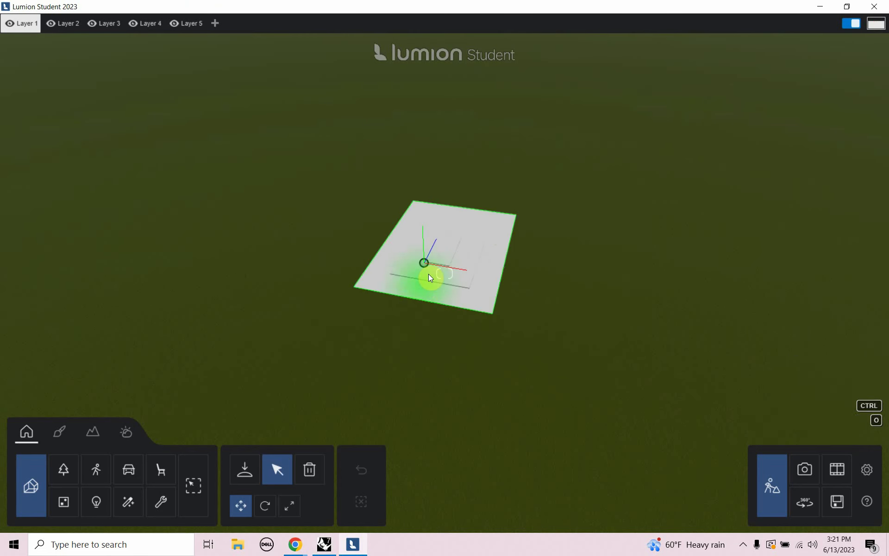
pyautogui.scroll(2, 437, 262)
pyautogui.scroll(6, 437, 258)
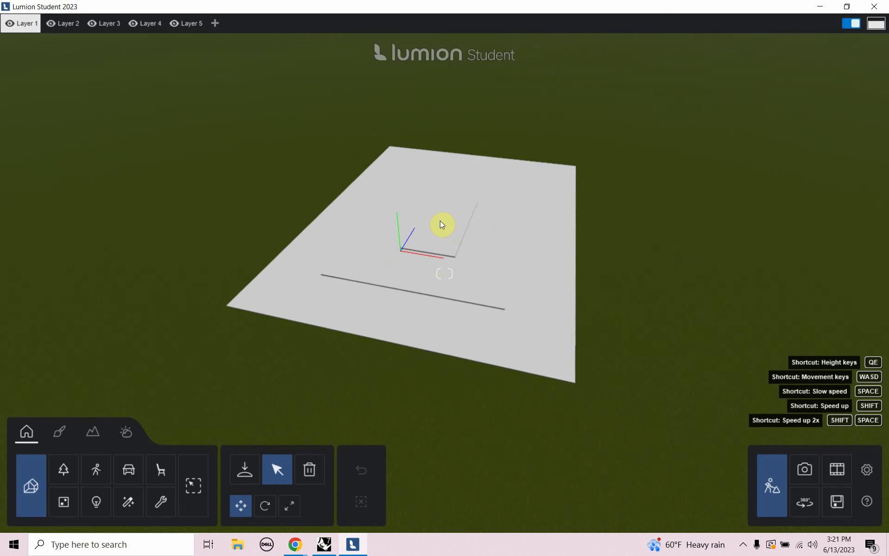
pyautogui.scroll(-3, 441, 223)
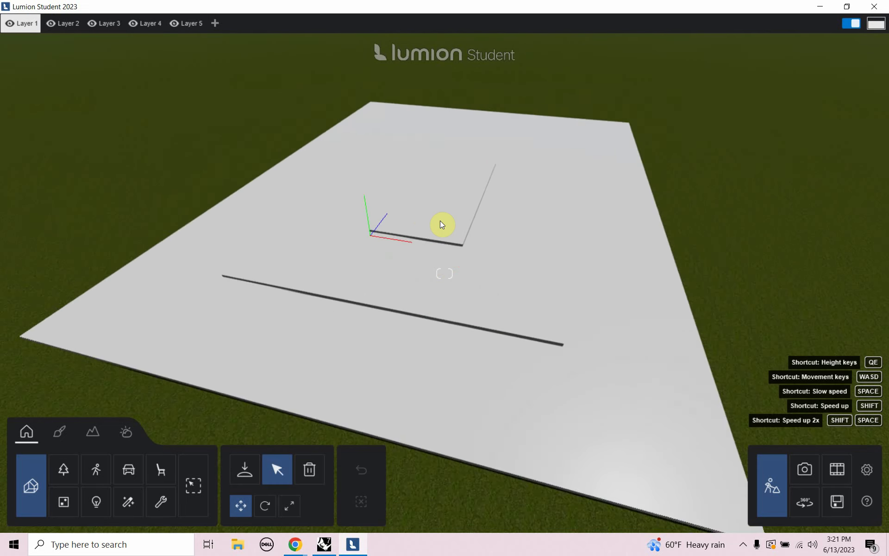
pyautogui.click(440, 223)
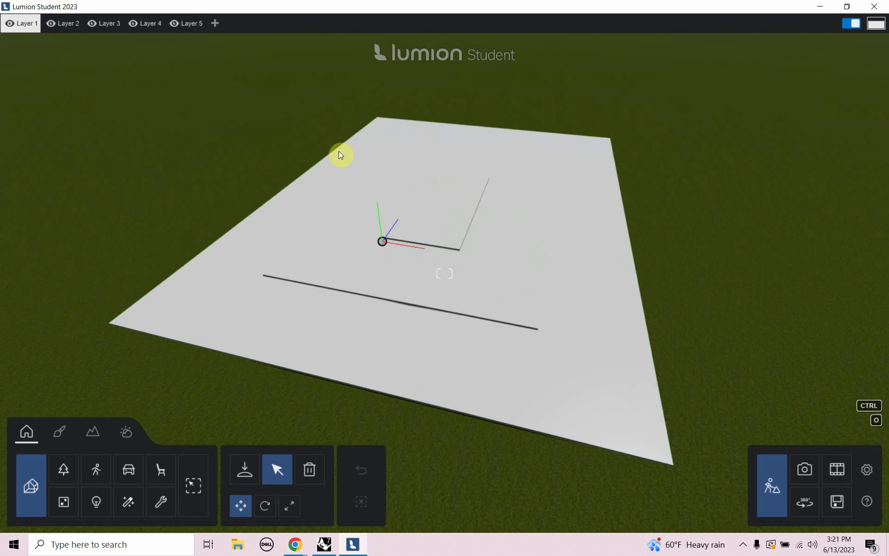
pyautogui.click(573, 348)
pyautogui.click(582, 265)
pyautogui.click(268, 314)
pyautogui.click(539, 261)
pyautogui.click(370, 157)
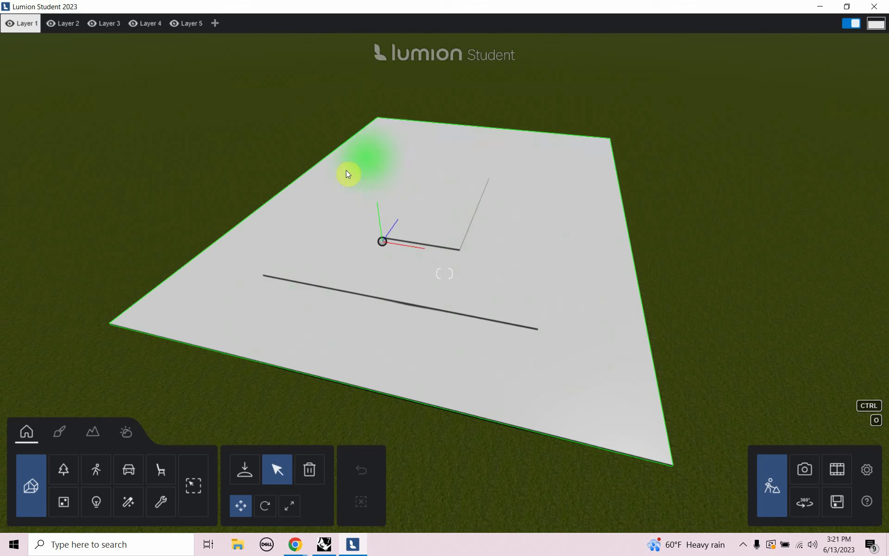
pyautogui.click(327, 260)
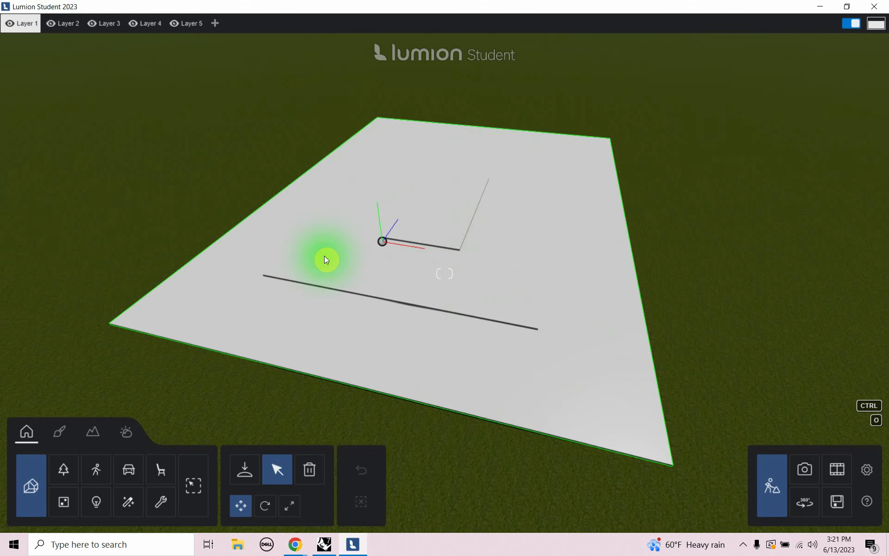
# Return to Rhino, save the model, and make Layer 04 the current layer, renamed Walls.
pyautogui.hotkey('alt', 'Tab')
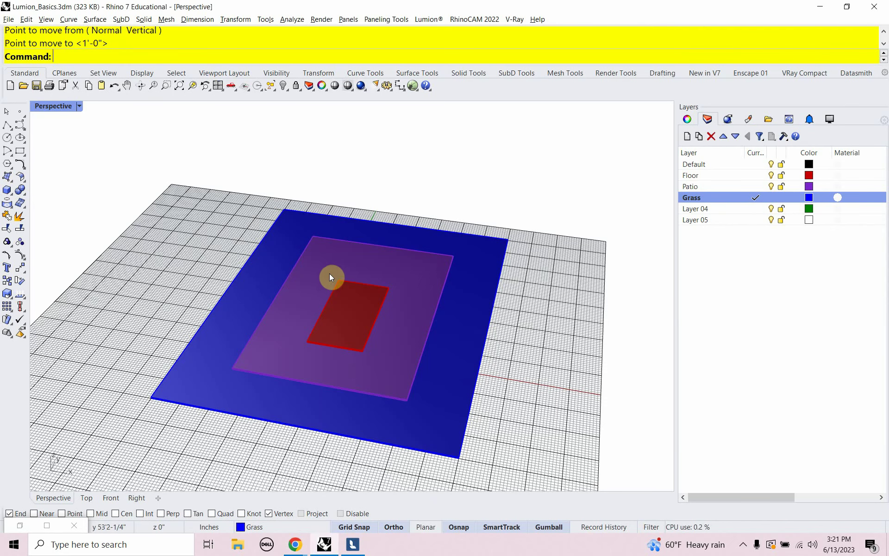
pyautogui.hotkey('ctrl', 's')
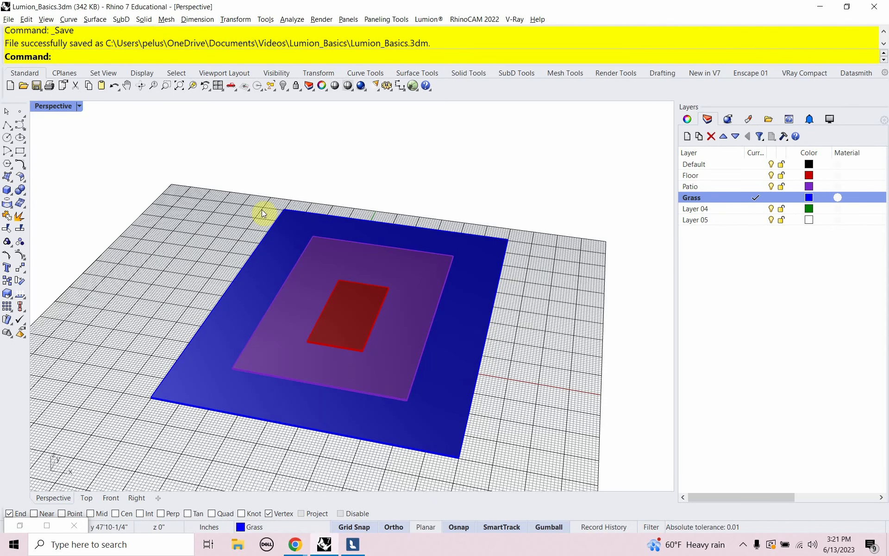
pyautogui.doubleClick(696, 213)
pyautogui.click(695, 213)
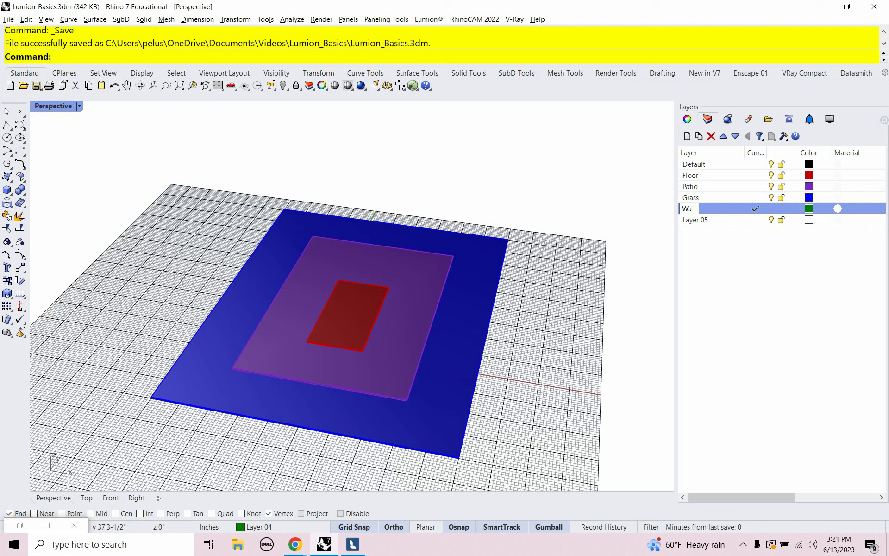
pyautogui.write('Wals')
pyautogui.press('BackSpace')
pyautogui.press('Return')
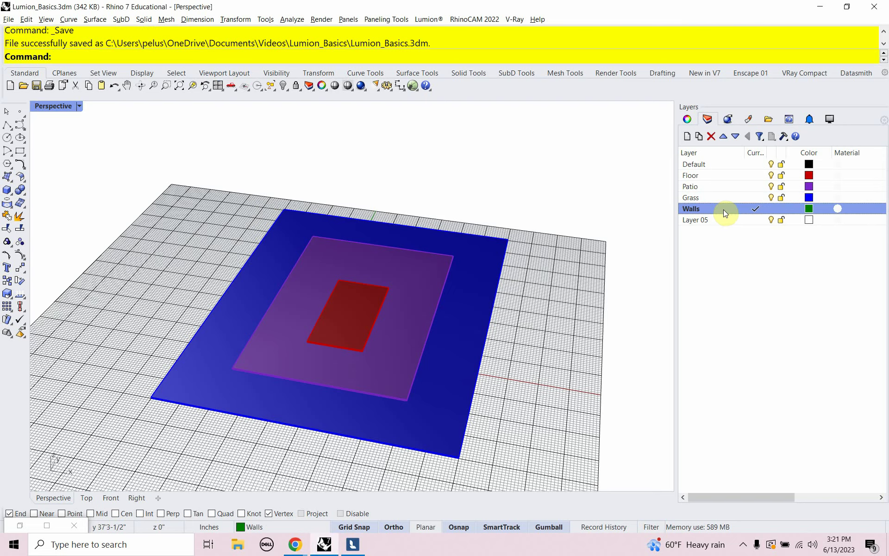
# Create a wall box from the floor's front corner along its short edge, 20' long, 6" thick and 10' high.
pyautogui.moveTo(366, 373); pyautogui.dragTo(296, 402, button='right')
pyautogui.scroll(3, 347, 344)
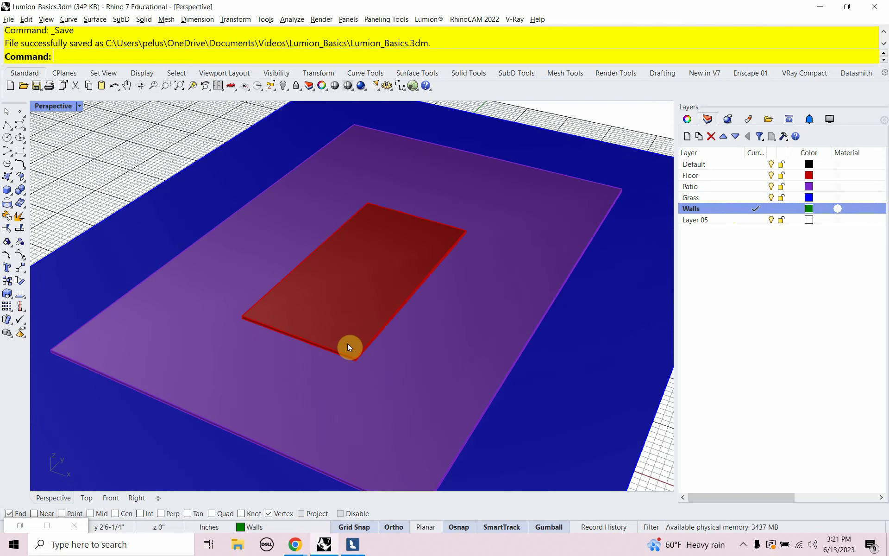
pyautogui.scroll(3, 279, 326)
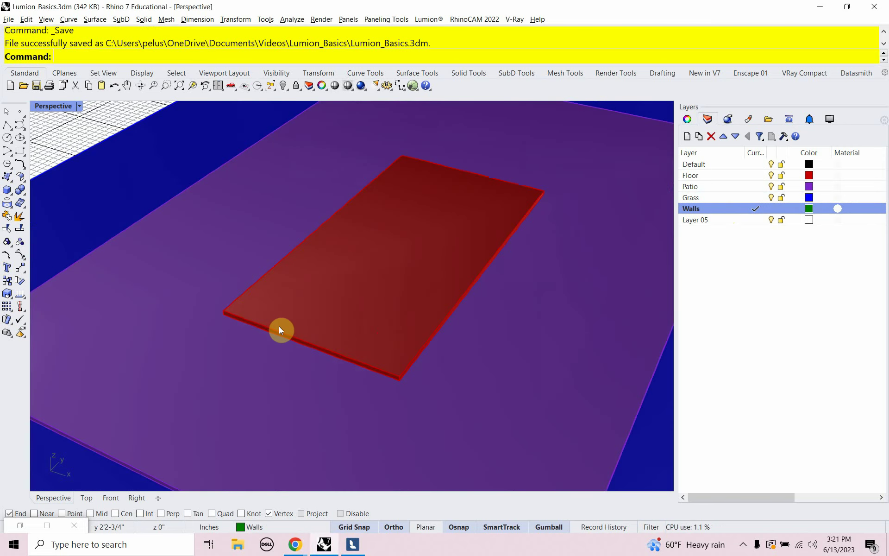
pyautogui.write('box')
pyautogui.press('Return')
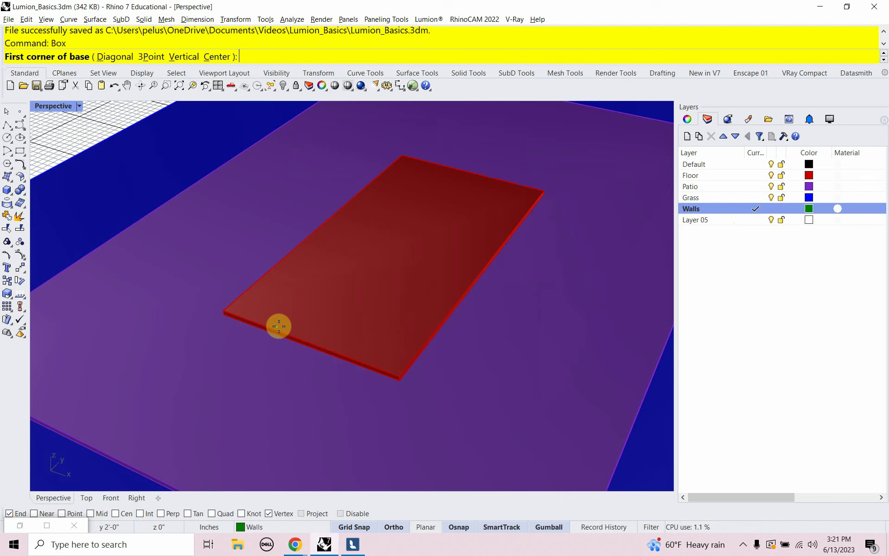
pyautogui.click(224, 310)
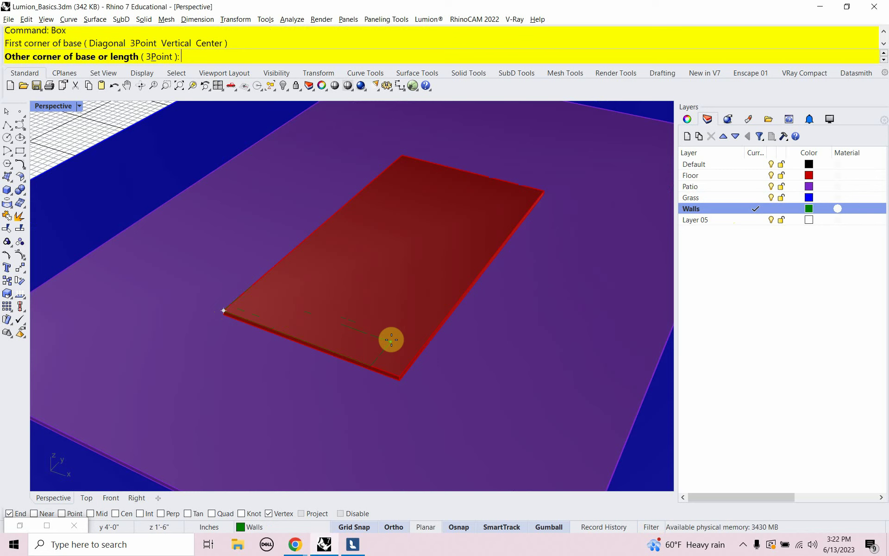
pyautogui.write('@')
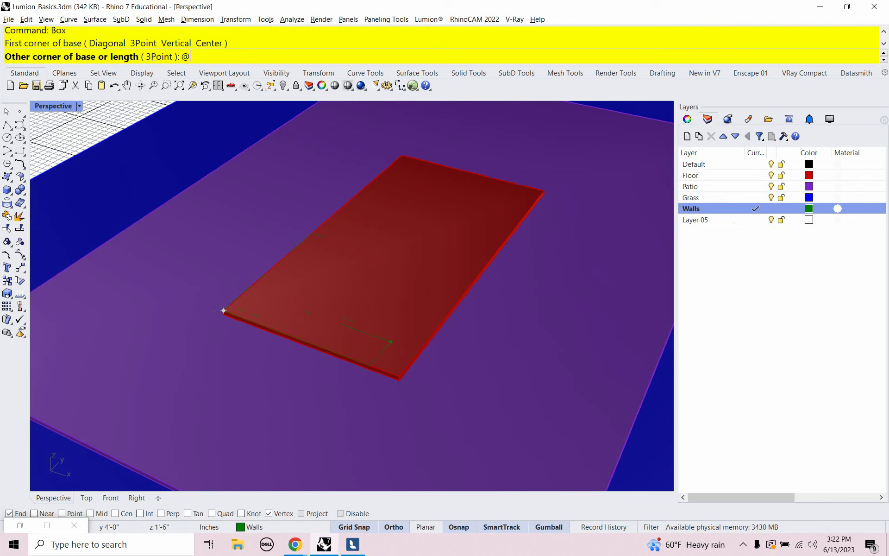
pyautogui.write('20\',6"')
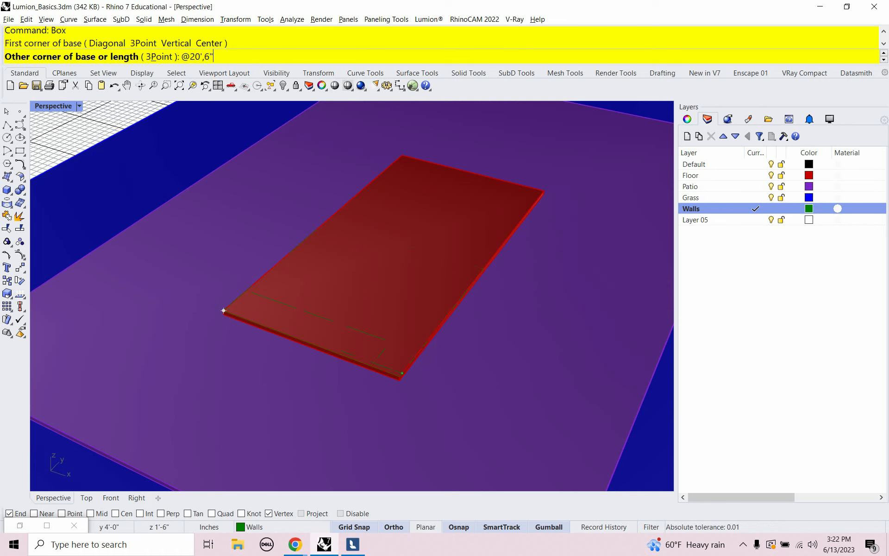
pyautogui.press('Return')
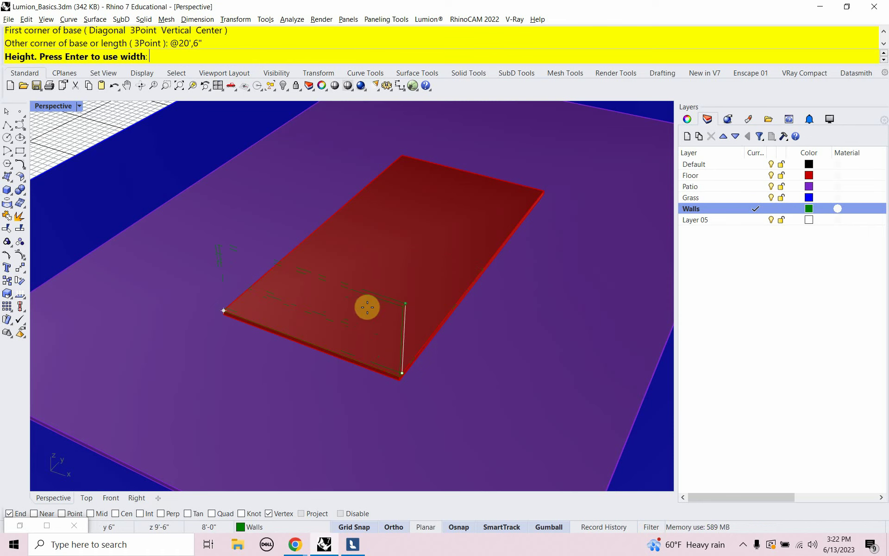
pyautogui.write('10')
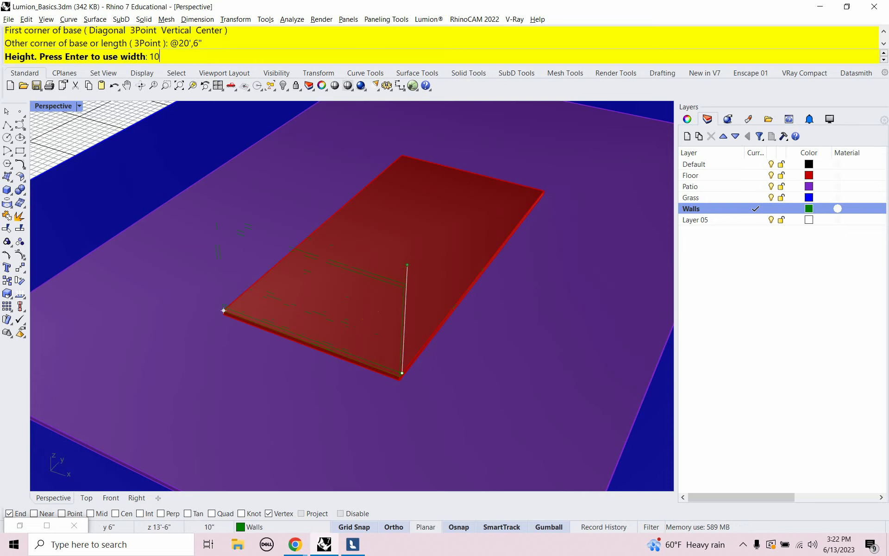
pyautogui.press('Return')
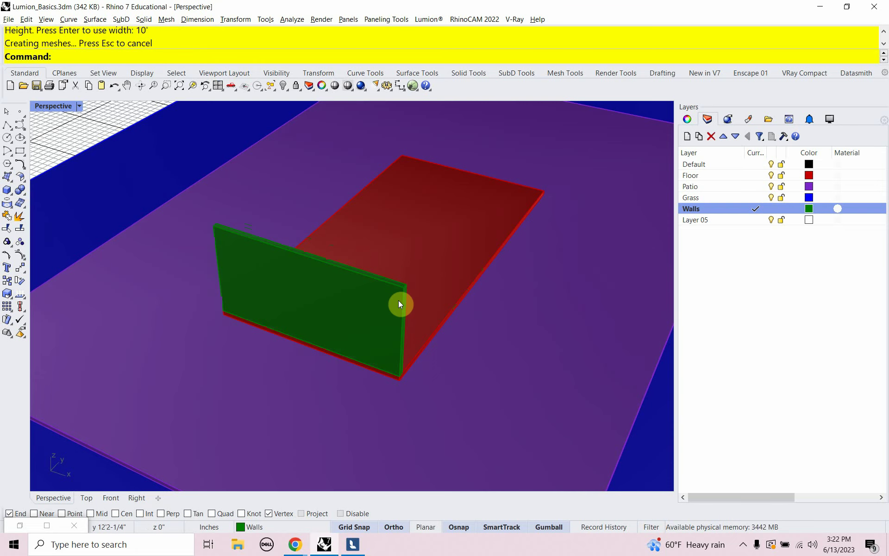
# Copy the green wall from its inner bottom corner to the floor's far top corner, placing a second wall at the opposite short edge.
pyautogui.moveTo(399, 304); pyautogui.dragTo(345, 377, button='right')
pyautogui.scroll(-4, 370, 323)
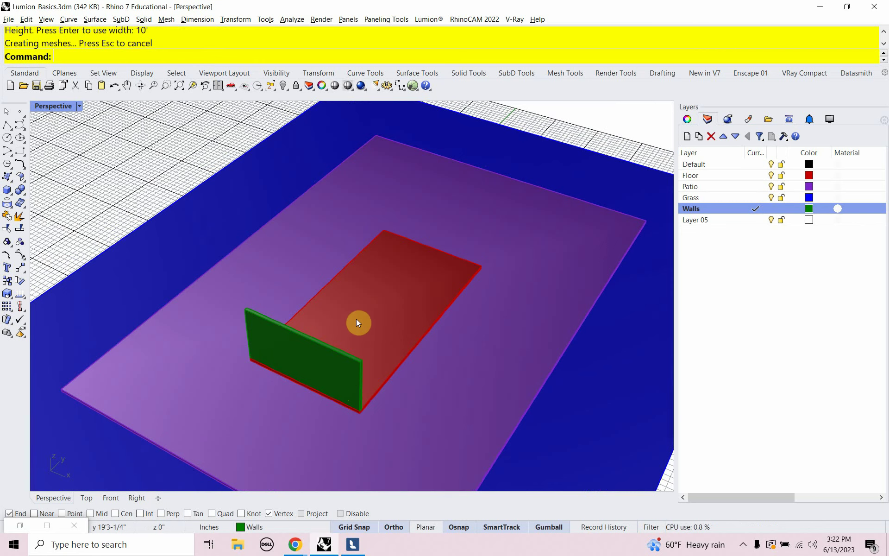
pyautogui.scroll(2, 356, 317)
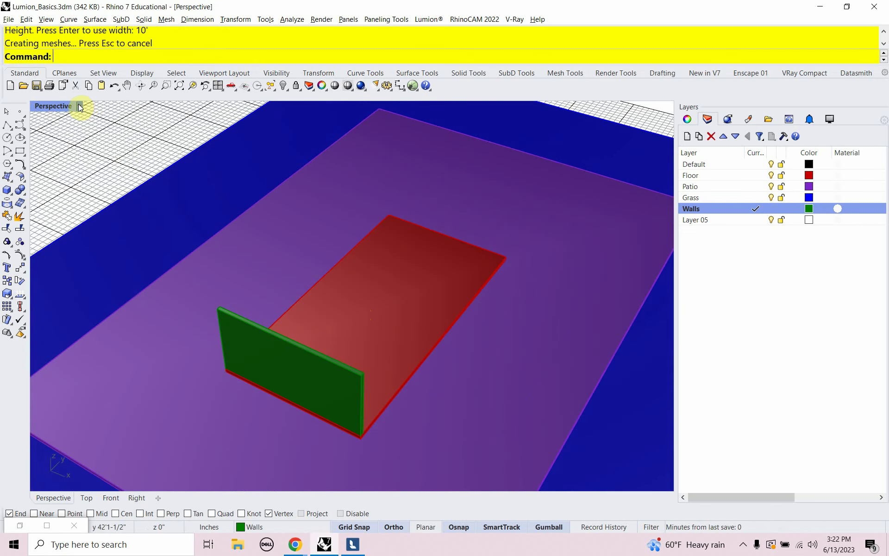
pyautogui.scroll(4, 365, 457)
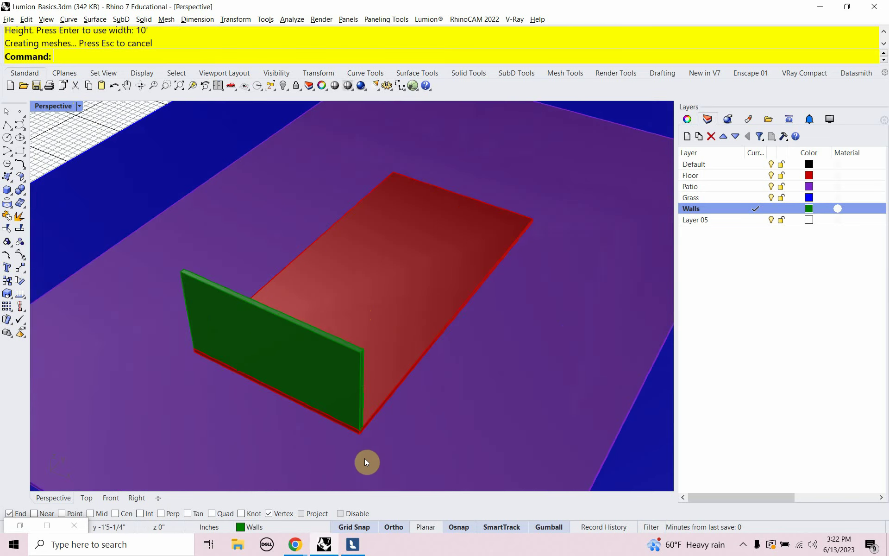
pyautogui.write('Copy')
pyautogui.press('Return')
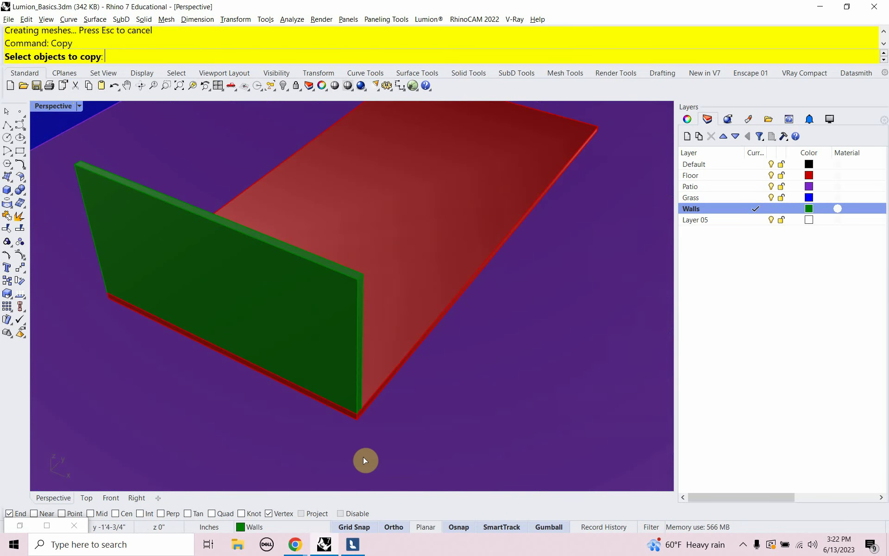
pyautogui.click(355, 386)
pyautogui.press('Return')
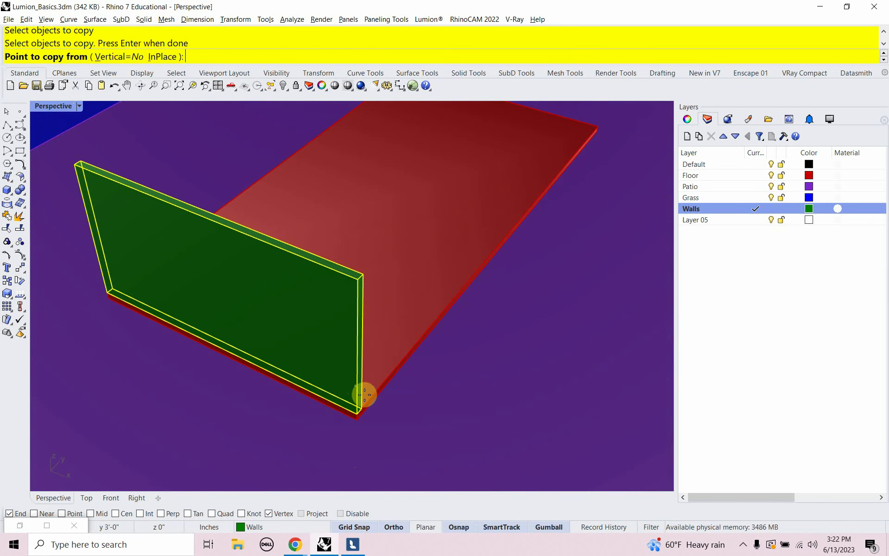
pyautogui.click(363, 410)
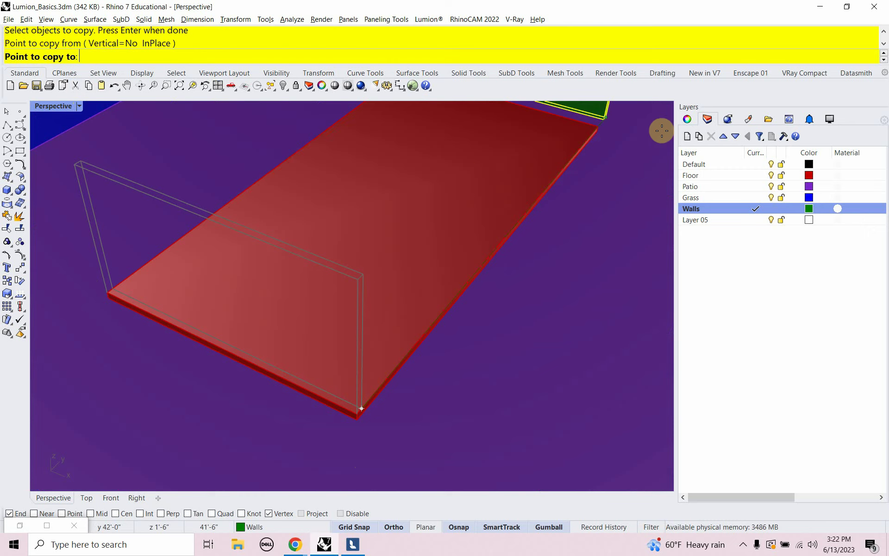
pyautogui.scroll(4, 602, 129)
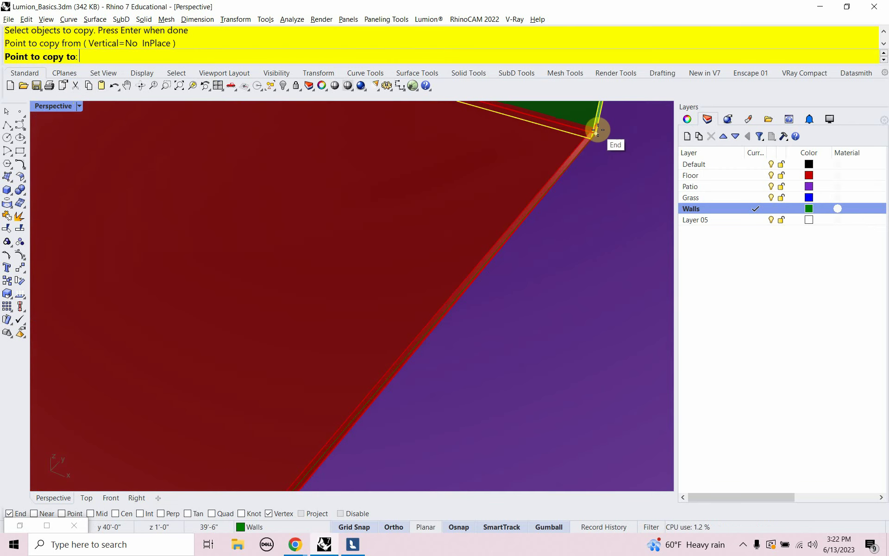
pyautogui.click(597, 125)
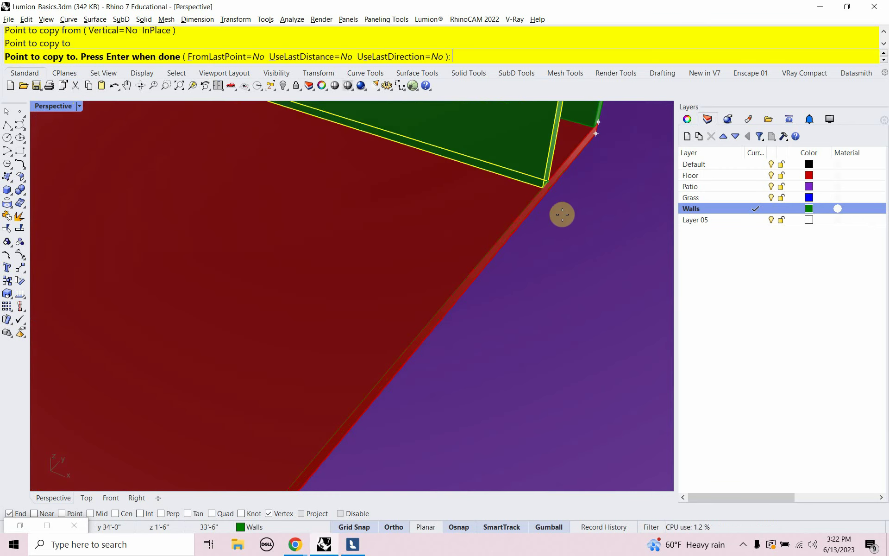
pyautogui.scroll(-4, 545, 240)
pyautogui.press('Return')
# Move the copied far wall 10' along the floor's length toward the first wall.
pyautogui.click(523, 180)
pyautogui.scroll(-3, 512, 192)
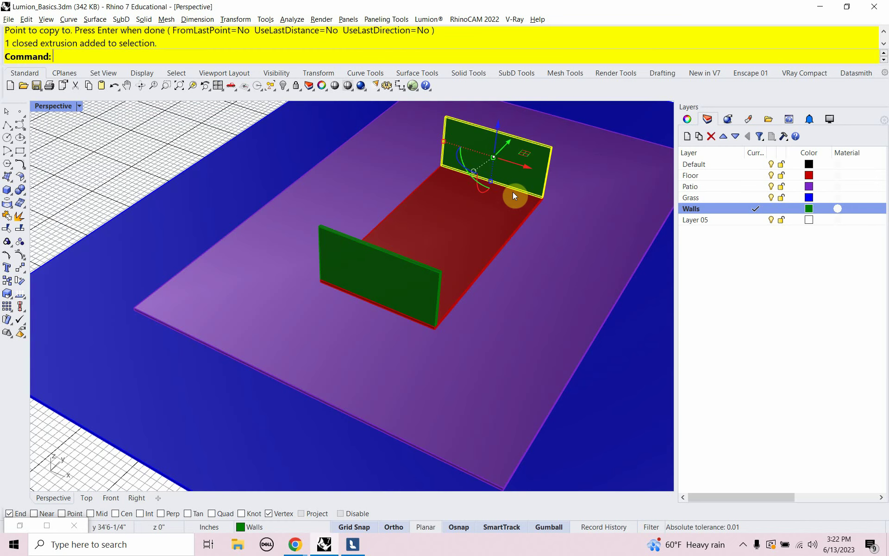
pyautogui.write('Move')
pyautogui.press('Return')
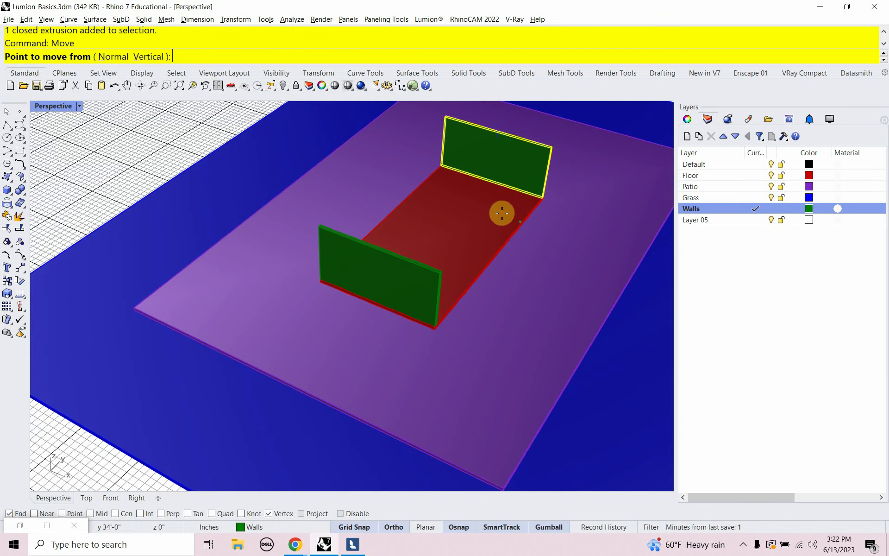
pyautogui.click(552, 228)
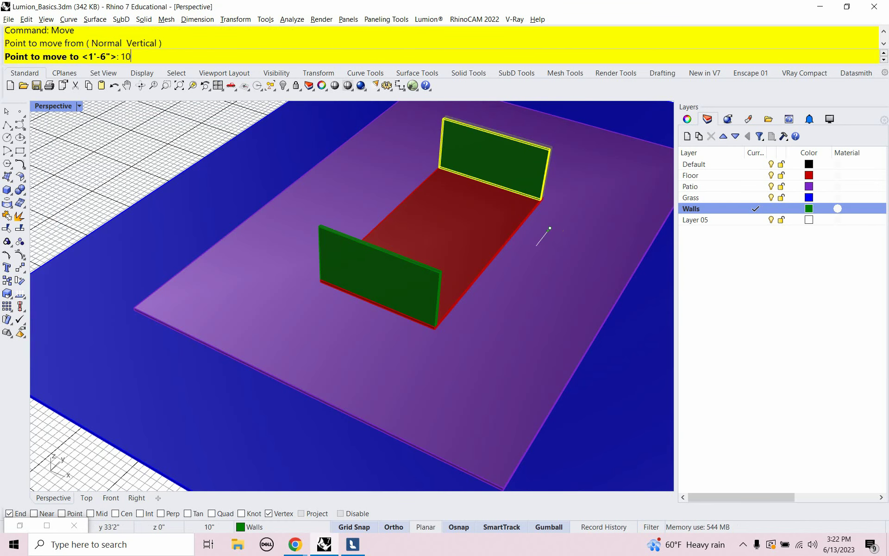
pyautogui.click(536, 245)
pyautogui.press('Escape')
# Make Layer 05 the current layer, rename it Roof, and set its color to black.
pyautogui.moveTo(521, 268); pyautogui.dragTo(440, 319, button='right')
pyautogui.doubleClick(690, 224)
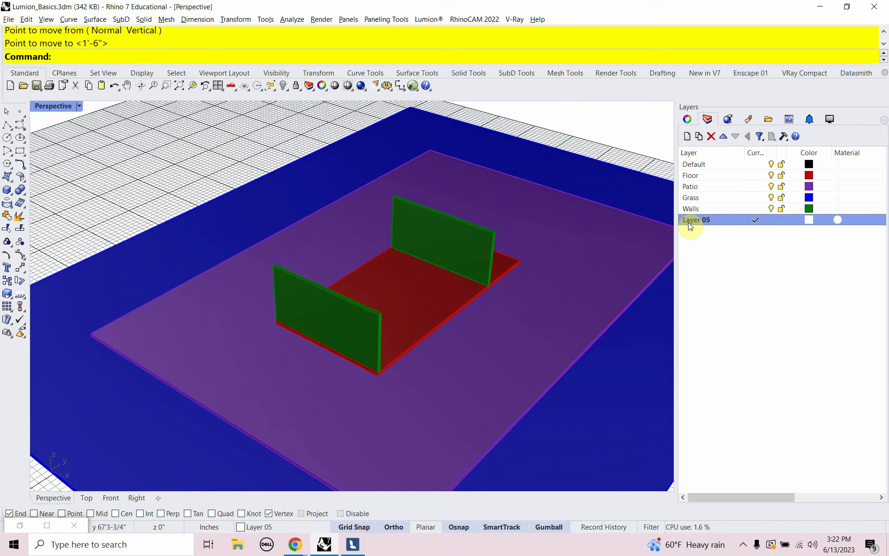
pyautogui.click(708, 221)
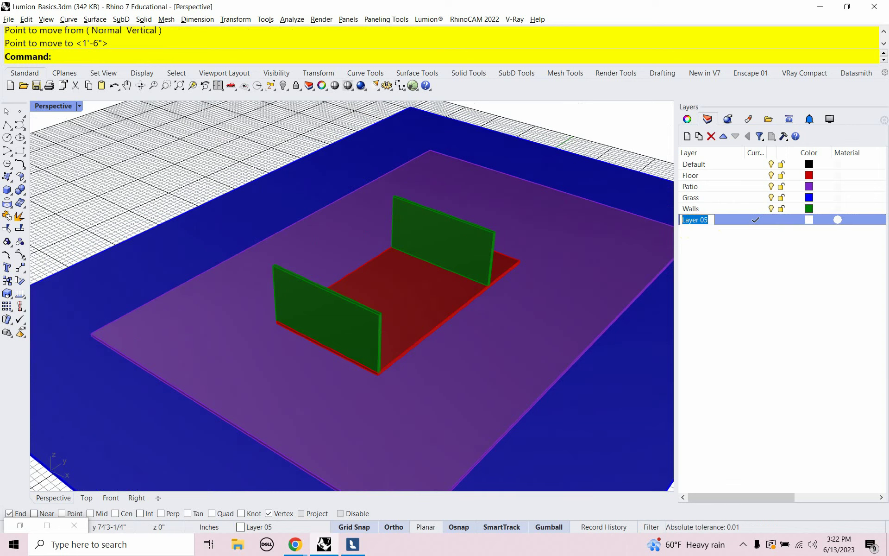
pyautogui.write('Roof')
pyautogui.click(723, 220)
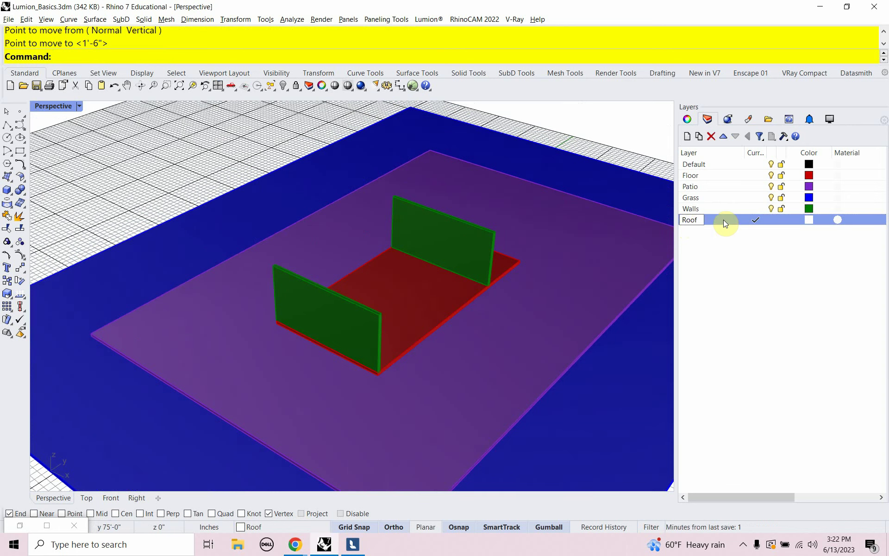
pyautogui.click(810, 220)
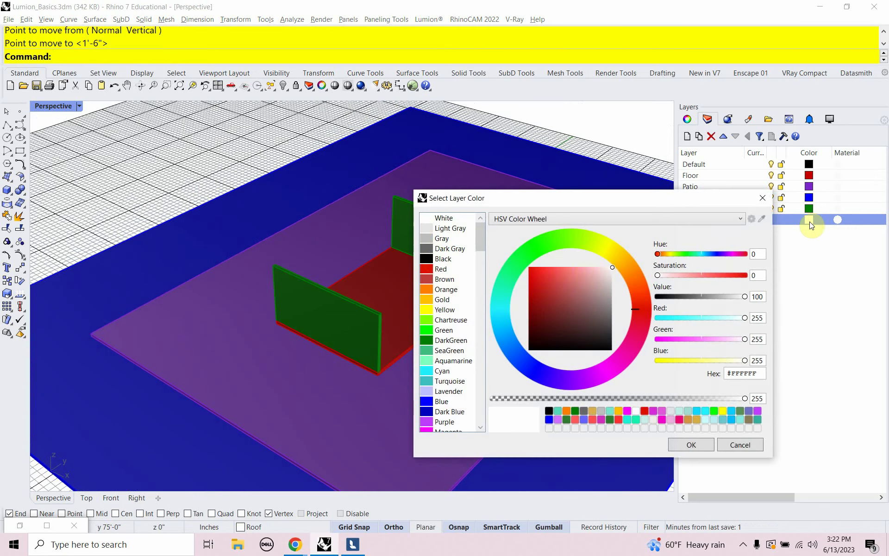
pyautogui.click(443, 258)
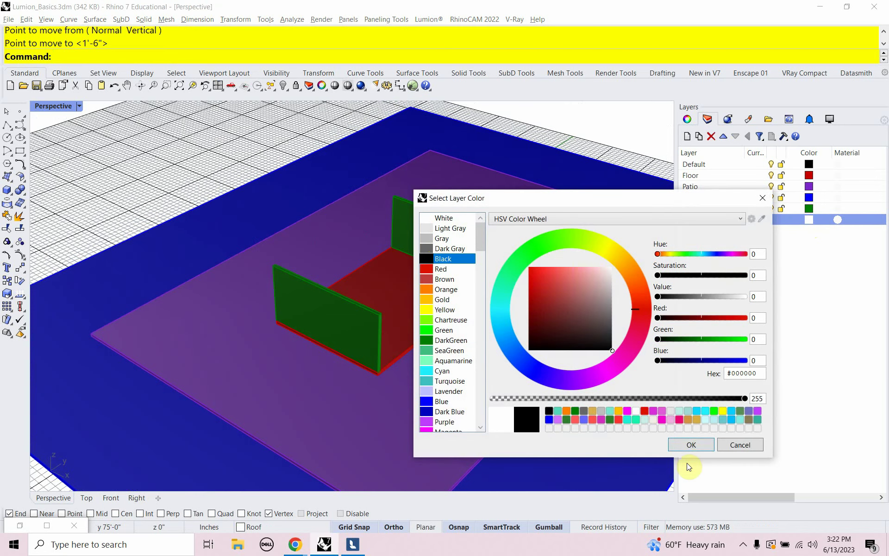
pyautogui.click(691, 444)
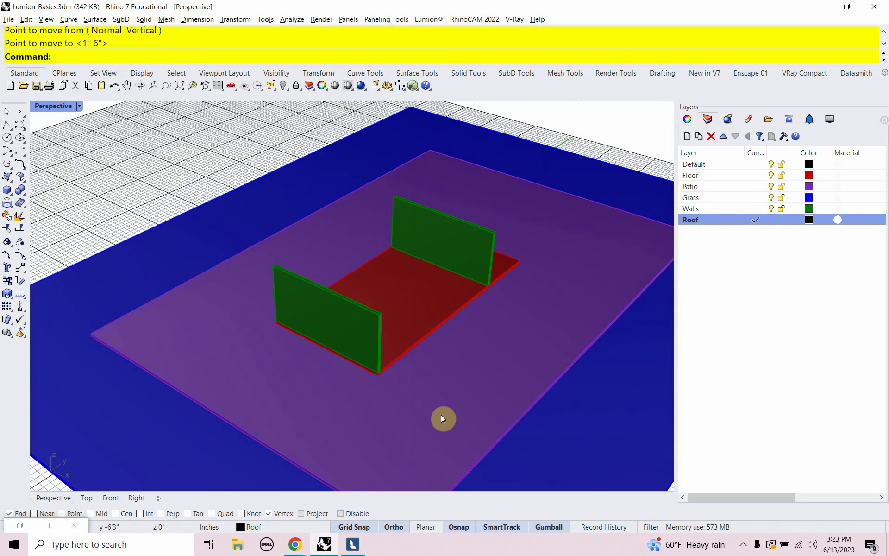
# Copy the floor slab from its front bottom corner up to the top corner of the front wall to form the roof.
pyautogui.click(412, 356)
pyautogui.write('copy')
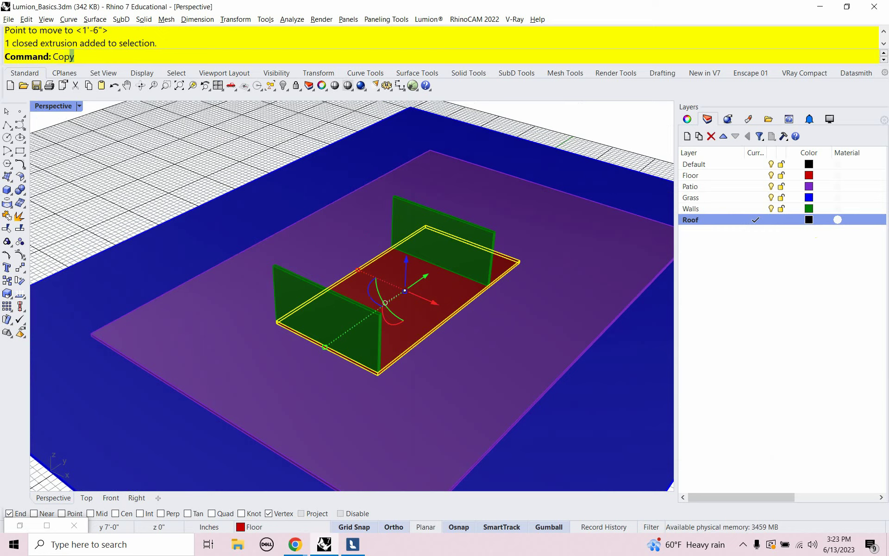
pyautogui.press('Return')
pyautogui.scroll(3, 371, 380)
pyautogui.scroll(4, 371, 379)
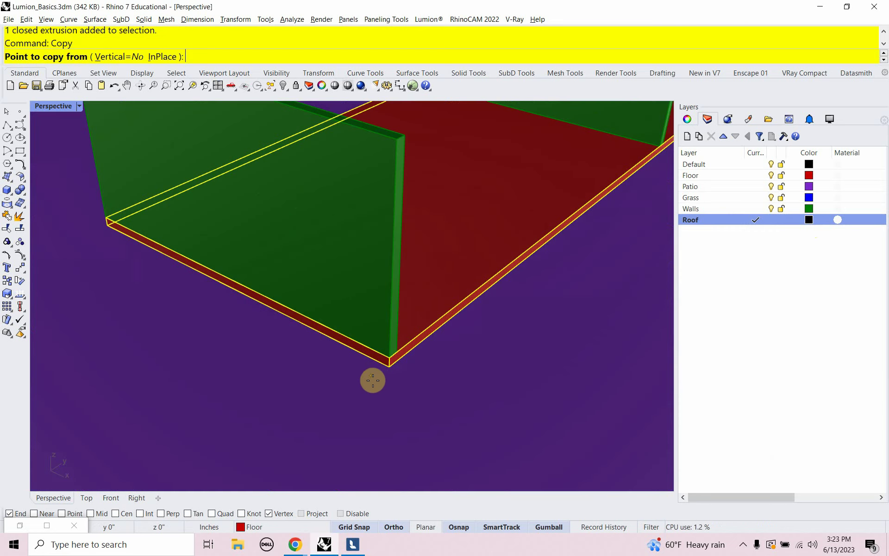
pyautogui.click(389, 366)
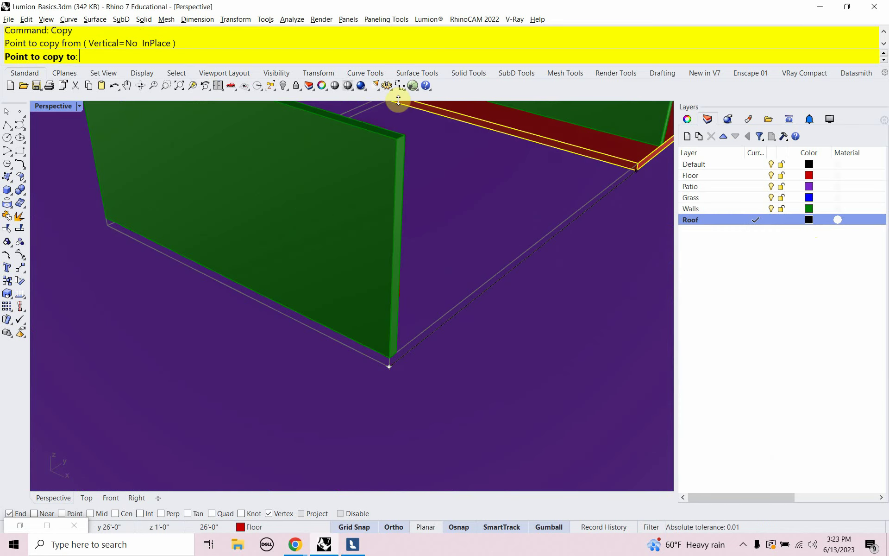
pyautogui.click(395, 135)
pyautogui.scroll(-5, 370, 233)
pyautogui.press('Return')
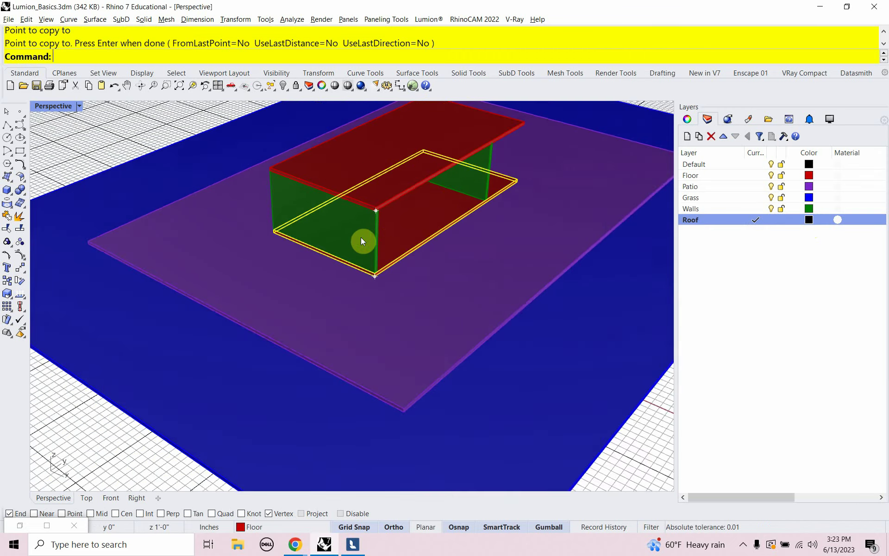
# Reassign the upper slab resting on the walls to the Roof layer and clear the selection.
pyautogui.scroll(-5, 366, 243)
pyautogui.scroll(4, 367, 246)
pyautogui.click(391, 190)
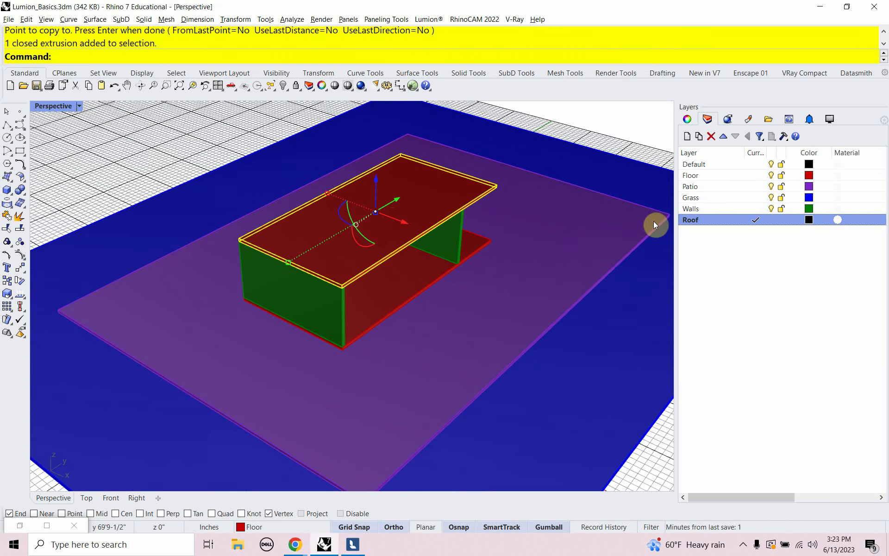
pyautogui.rightClick(705, 221)
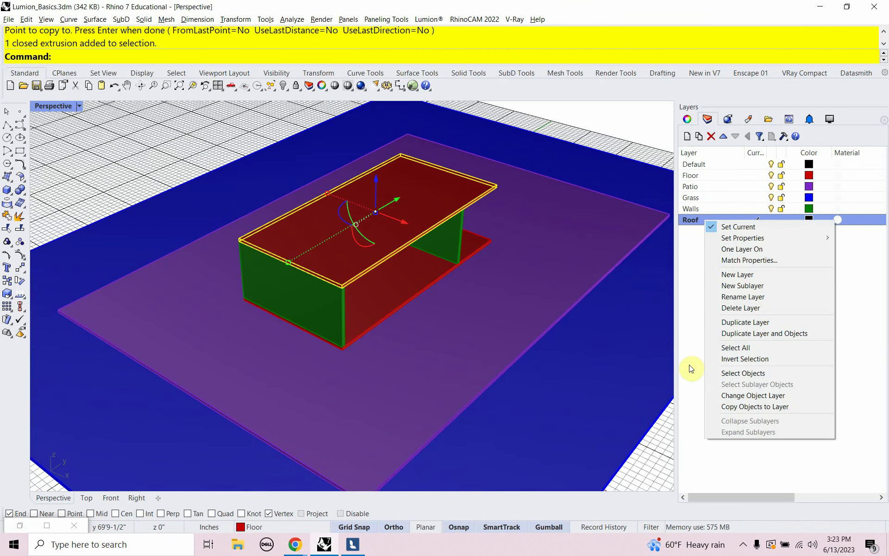
pyautogui.click(729, 395)
pyautogui.click(526, 323)
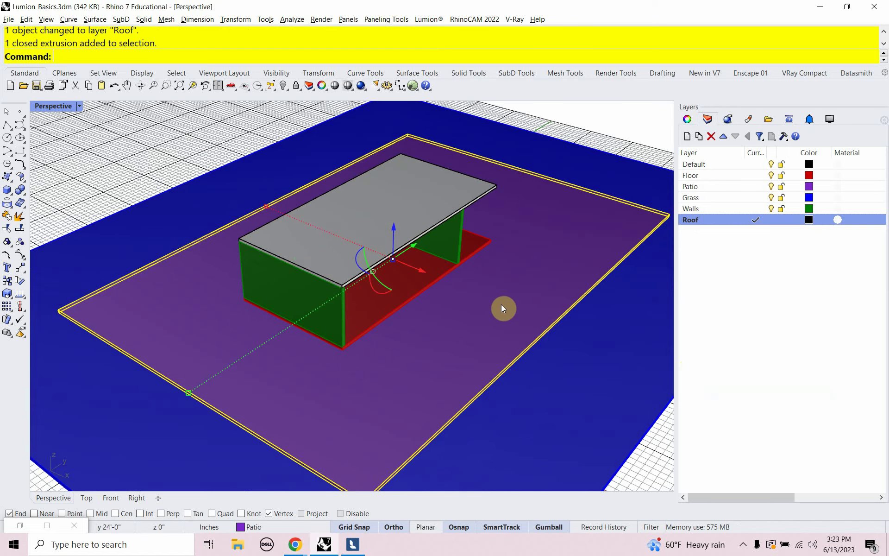
pyautogui.press('Escape')
# Save the Rhino model with its completed walls and roof.
pyautogui.moveTo(492, 310); pyautogui.dragTo(275, 278, button='right')
pyautogui.scroll(-5, 415, 310)
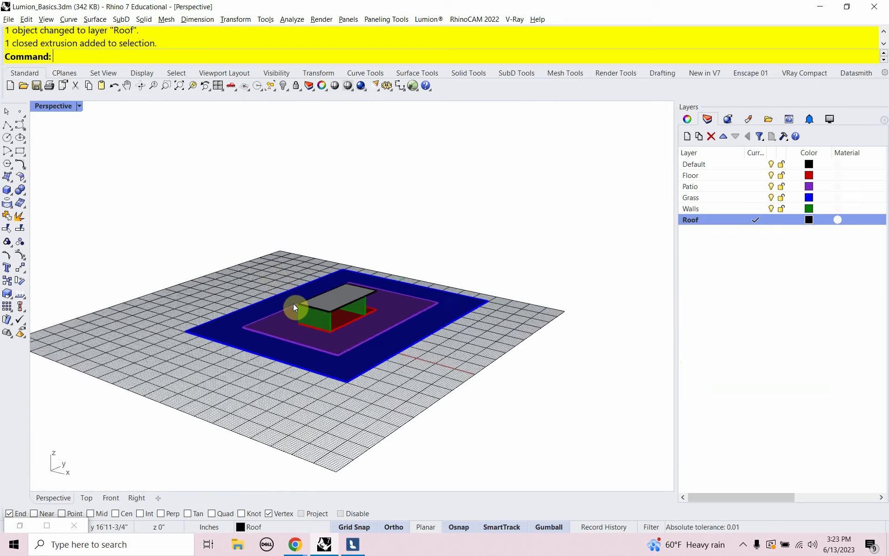
pyautogui.scroll(5, 293, 308)
pyautogui.keyDown('shift'); pyautogui.moveTo(308, 324); pyautogui.dragTo(296, 296, button='right'); pyautogui.keyUp('shift')
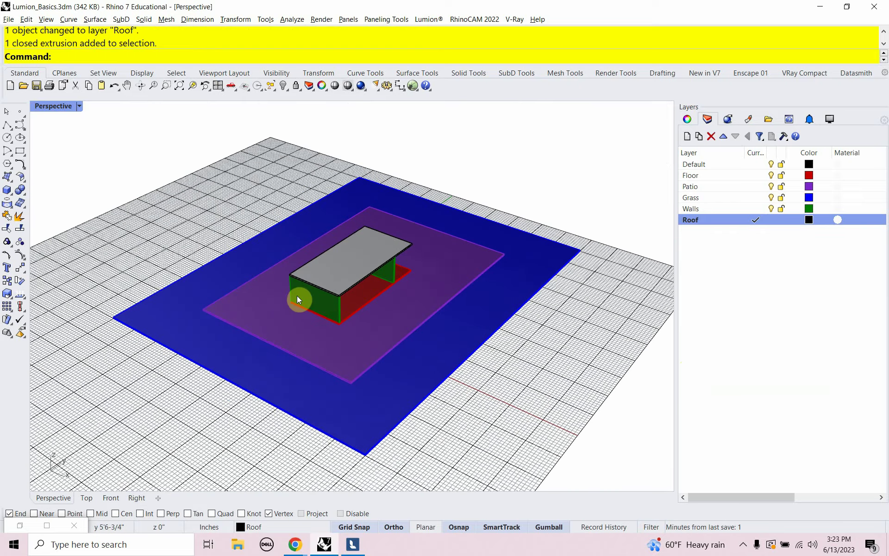
pyautogui.hotkey('ctrl', 's')
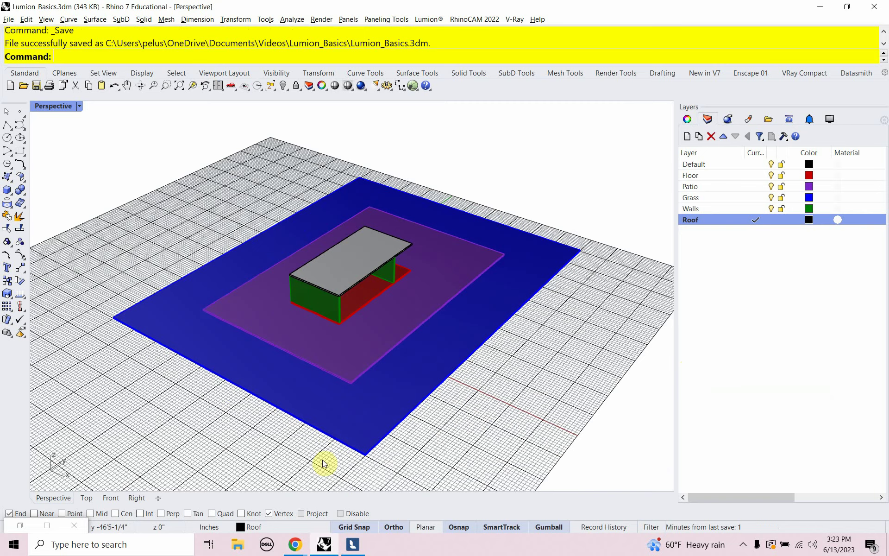
# Switch to Lumion and inspect the synced walls and roof up close.
pyautogui.click(353, 545)
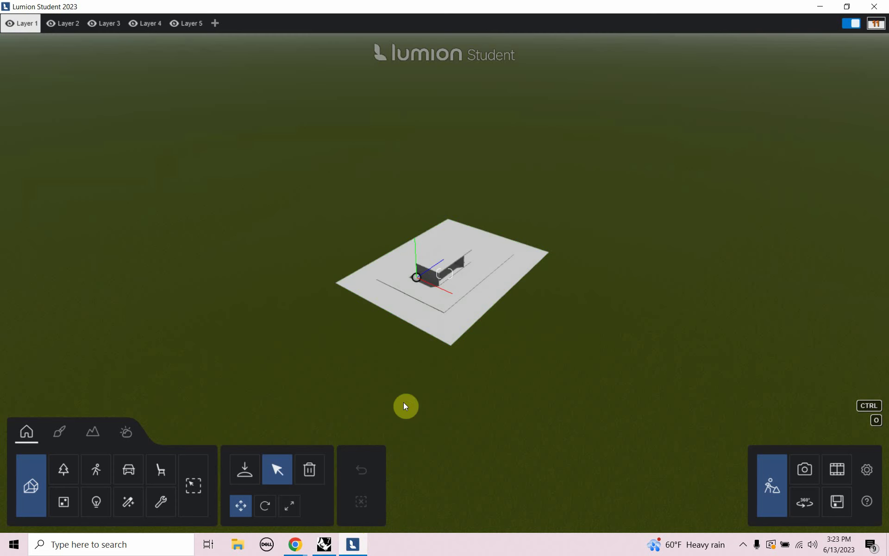
pyautogui.scroll(5, 432, 299)
pyautogui.scroll(8, 419, 299)
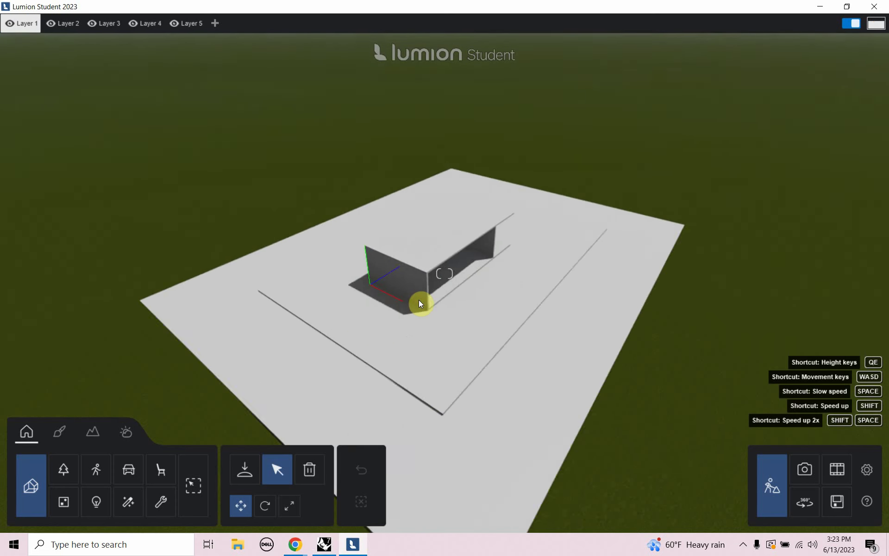
pyautogui.scroll(-8, 422, 302)
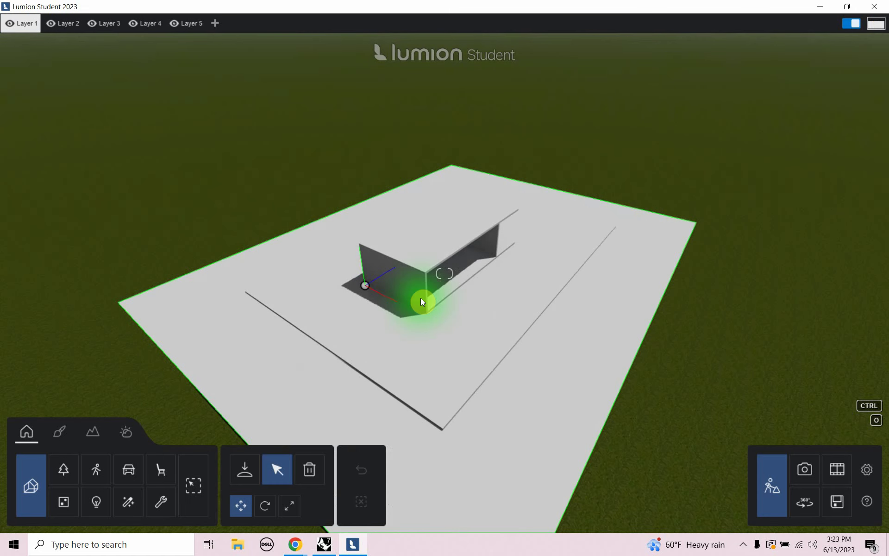
pyautogui.scroll(-3, 421, 298)
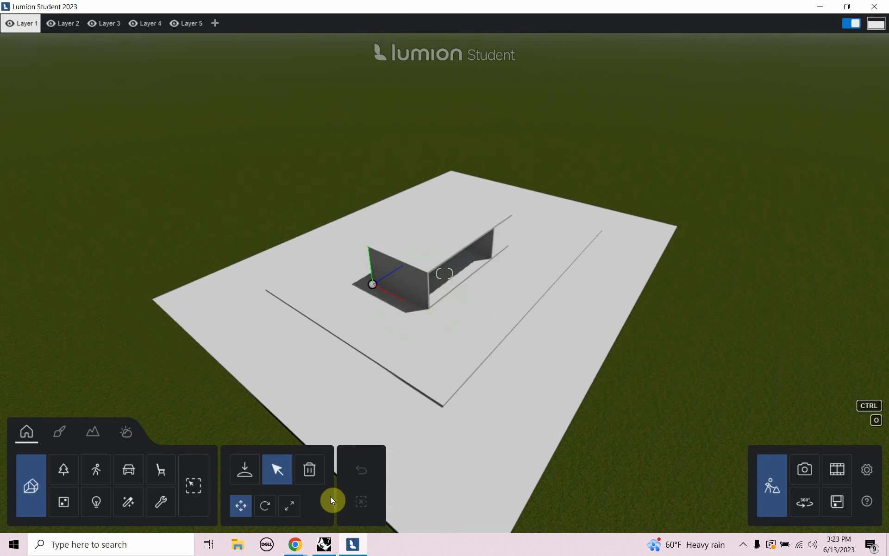
# Return to Rhino and review the available Lumion LiveSync commands and running status, leaving them as they are.
pyautogui.click(323, 544)
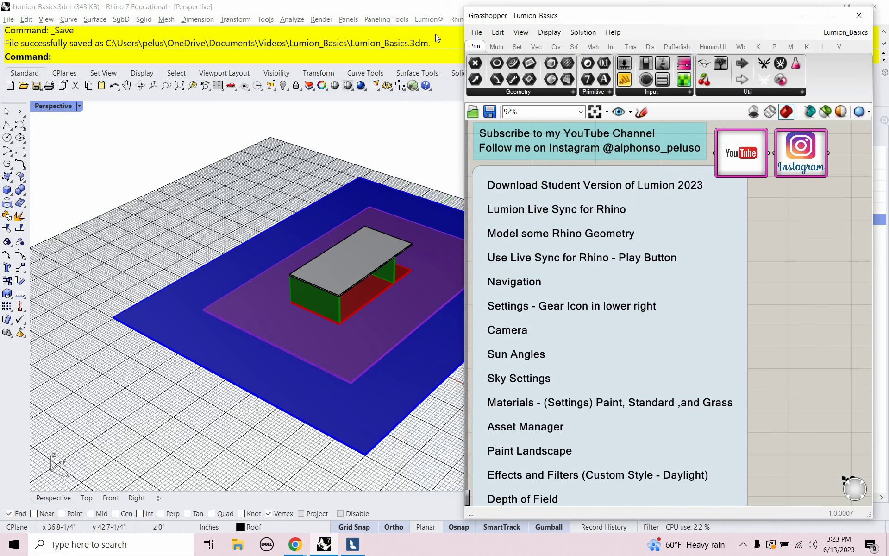
pyautogui.click(427, 21)
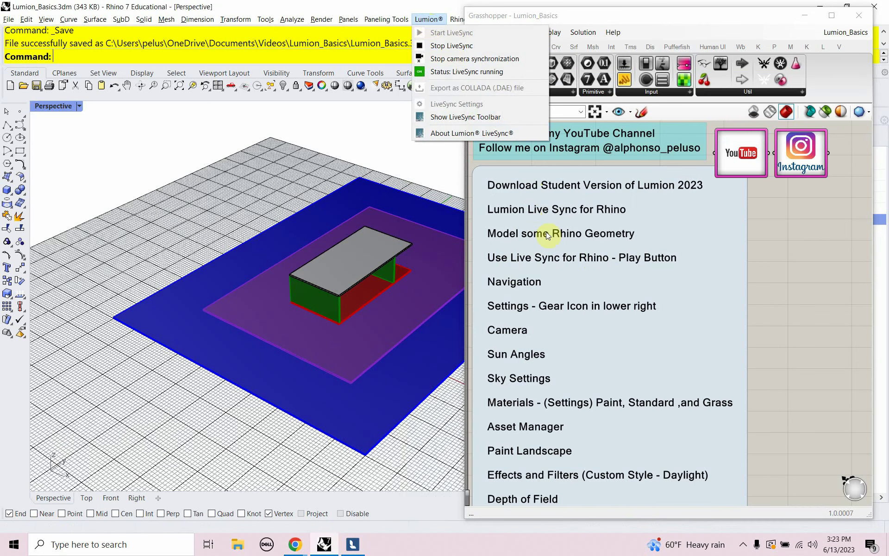
pyautogui.click(781, 271)
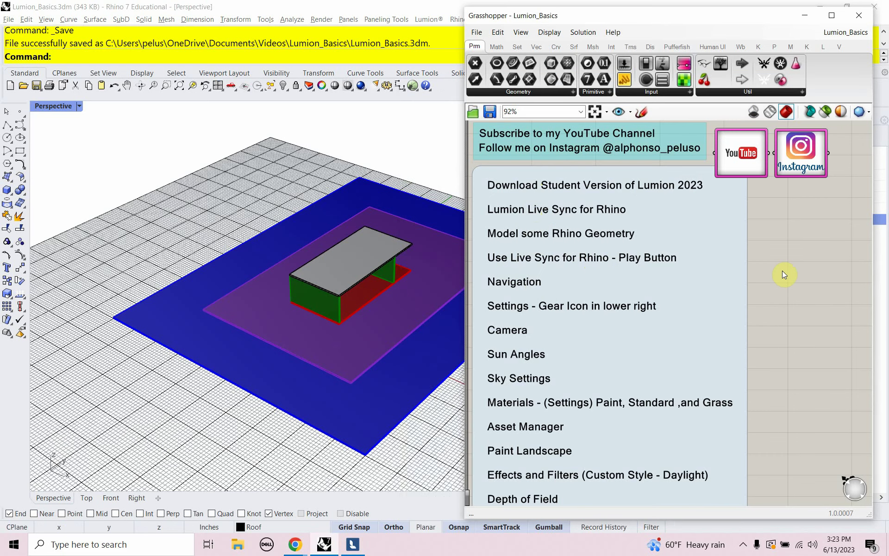
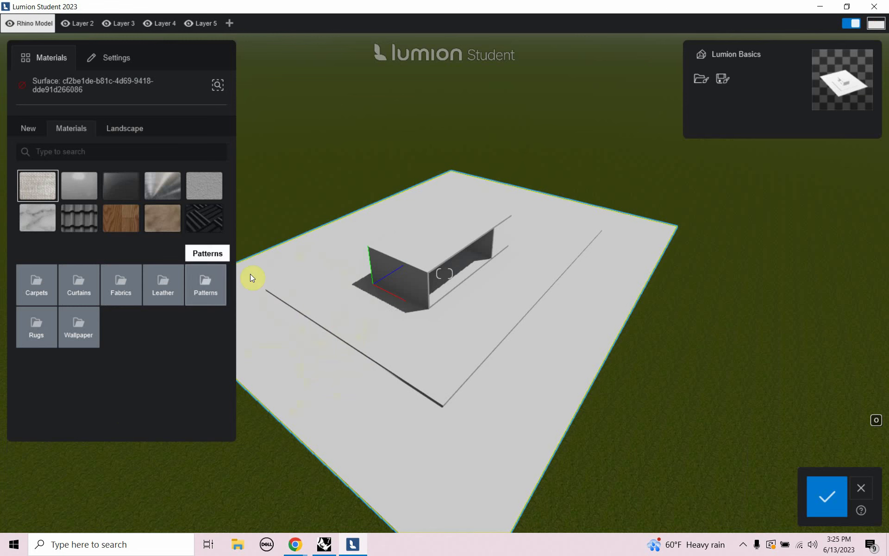
# Apply the checkered mown-grass landscape material to the imported model's surface and keep the material change.
pyautogui.click(128, 134)
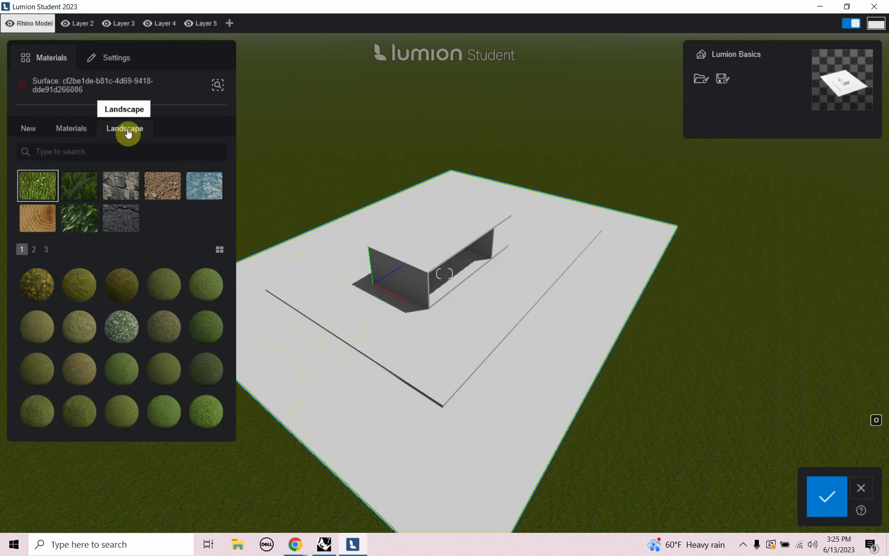
pyautogui.click(81, 194)
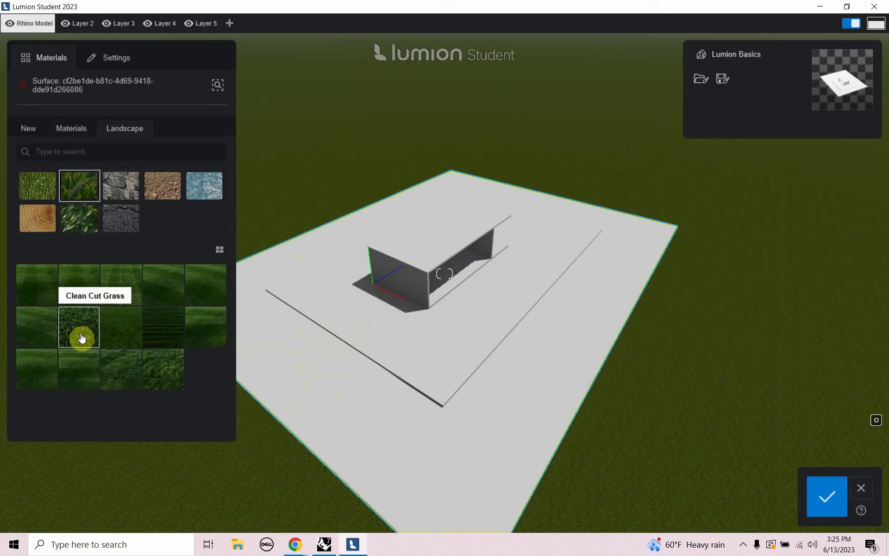
pyautogui.click(123, 283)
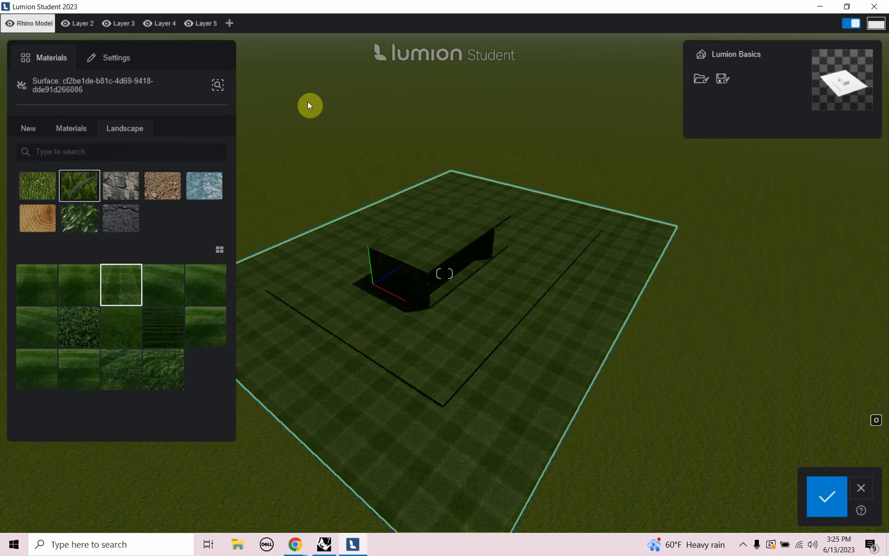
pyautogui.click(823, 505)
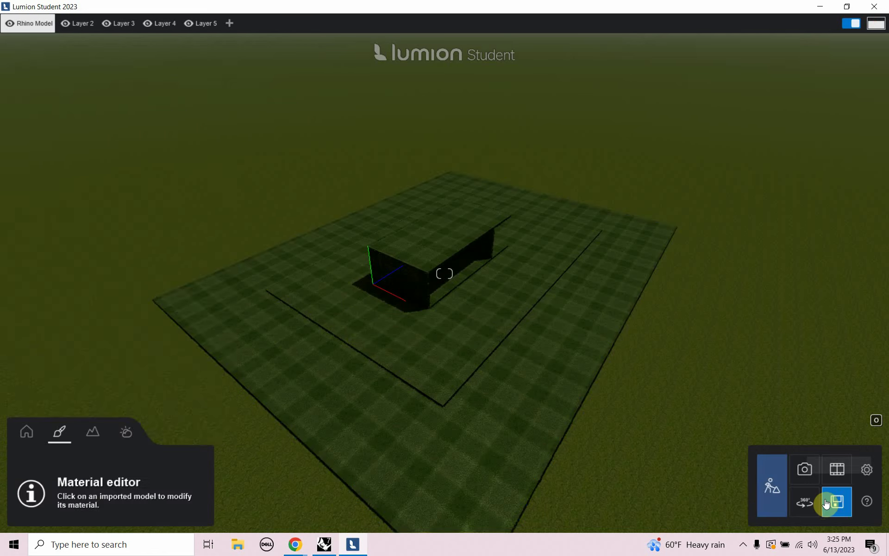
# Create a new Lumion project from the plain green field environment with a blue cloudy sky.
pyautogui.click(825, 504)
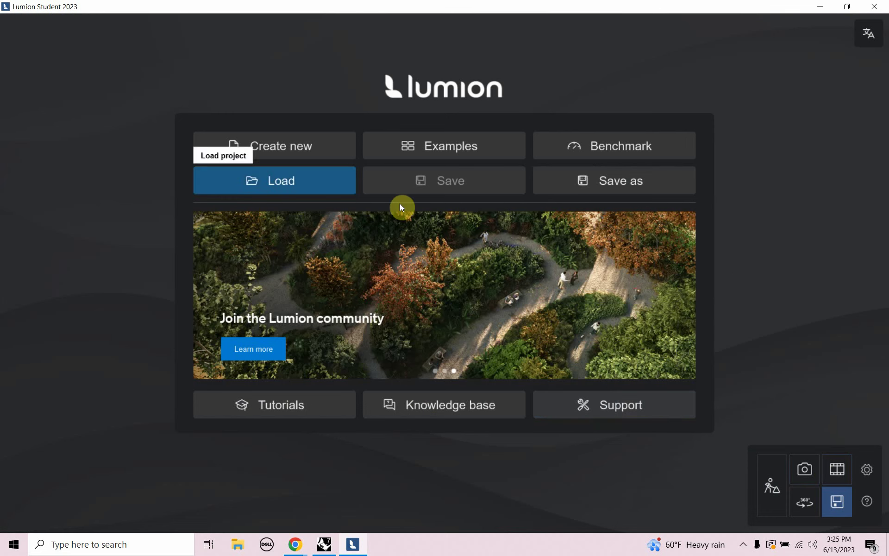
pyautogui.click(238, 173)
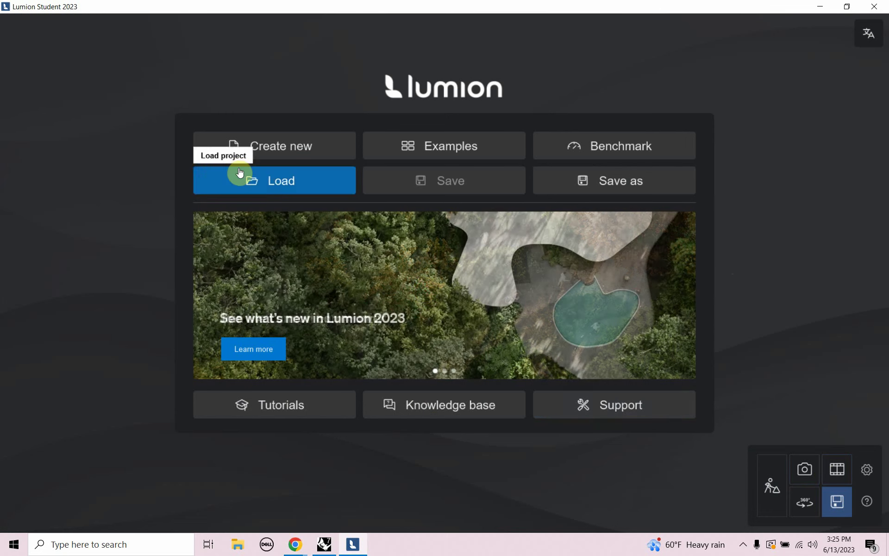
pyautogui.click(837, 504)
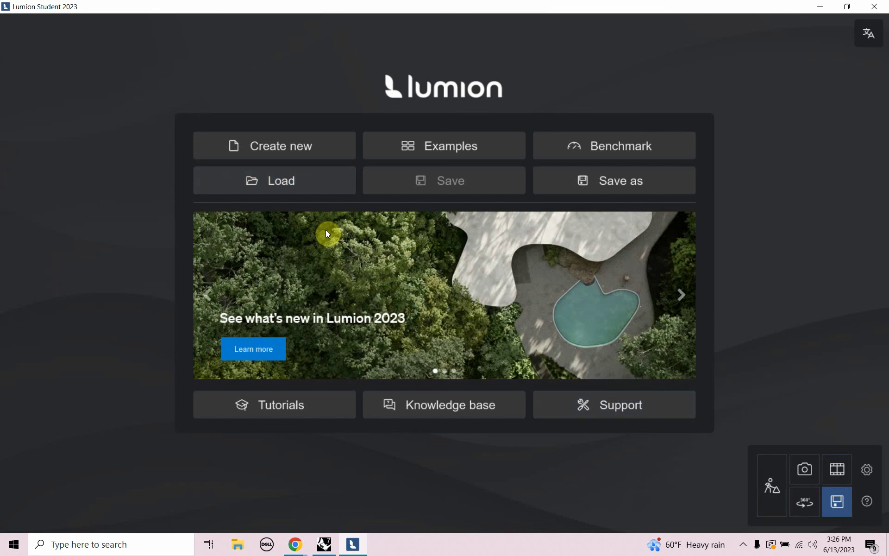
pyautogui.click(837, 504)
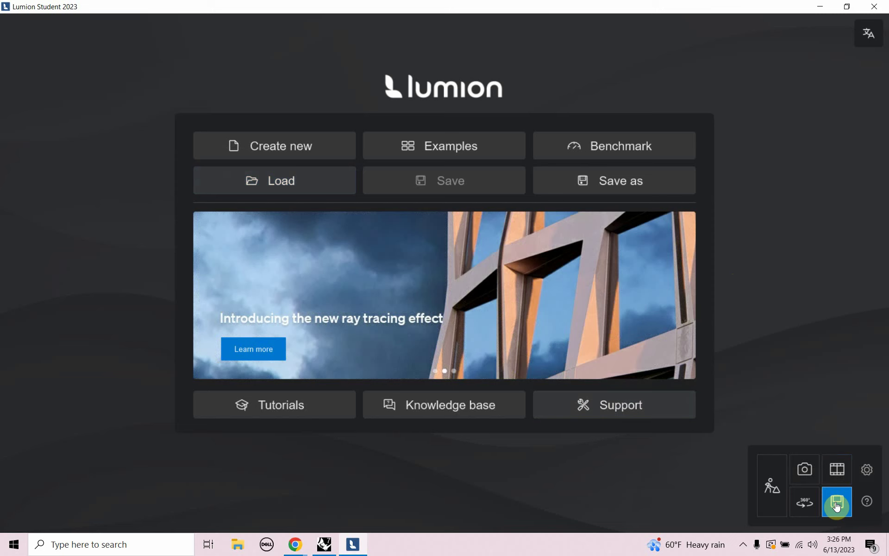
pyautogui.click(278, 183)
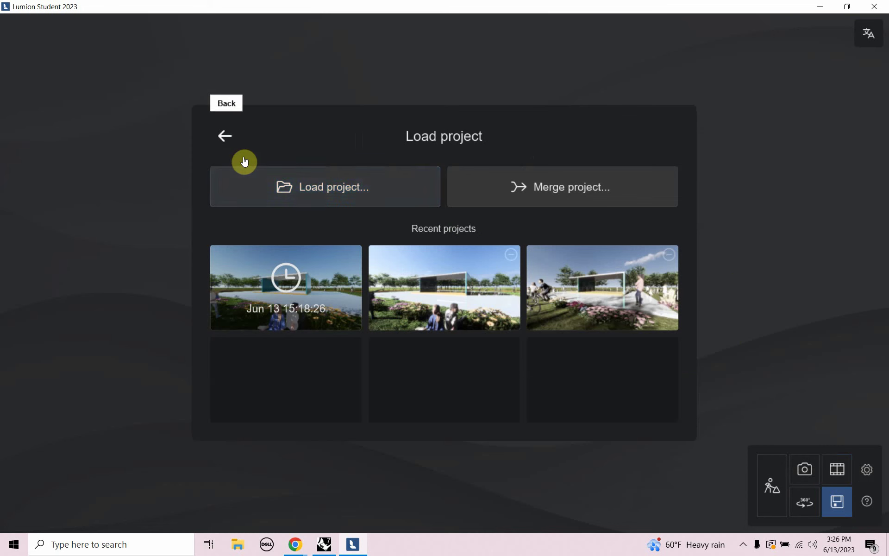
pyautogui.click(224, 139)
pyautogui.click(222, 146)
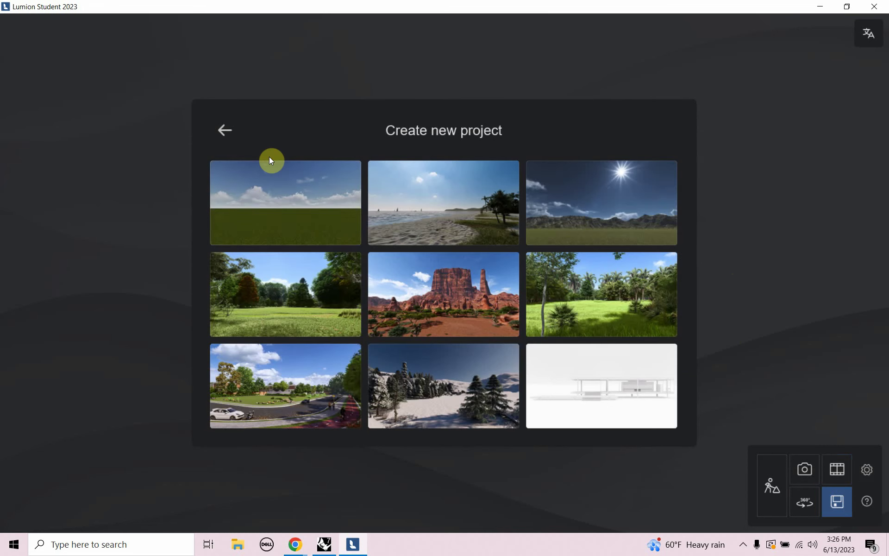
pyautogui.click(285, 210)
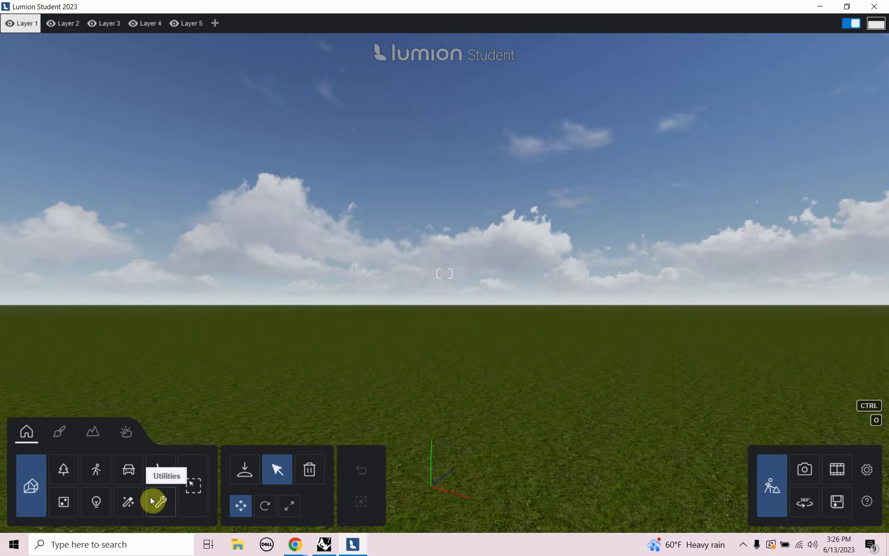
# Switch to Rhino and start LiveSync for the Lumion_Basics model.
pyautogui.click(324, 544)
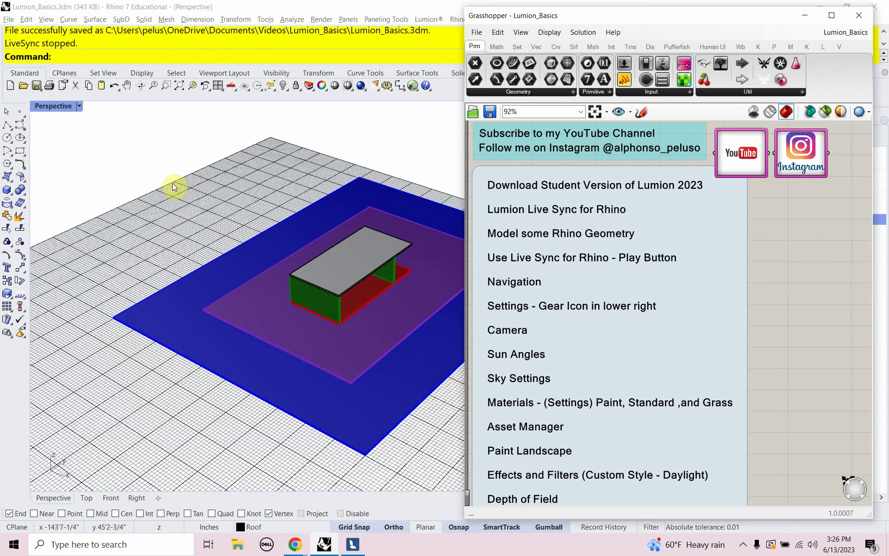
pyautogui.click(426, 18)
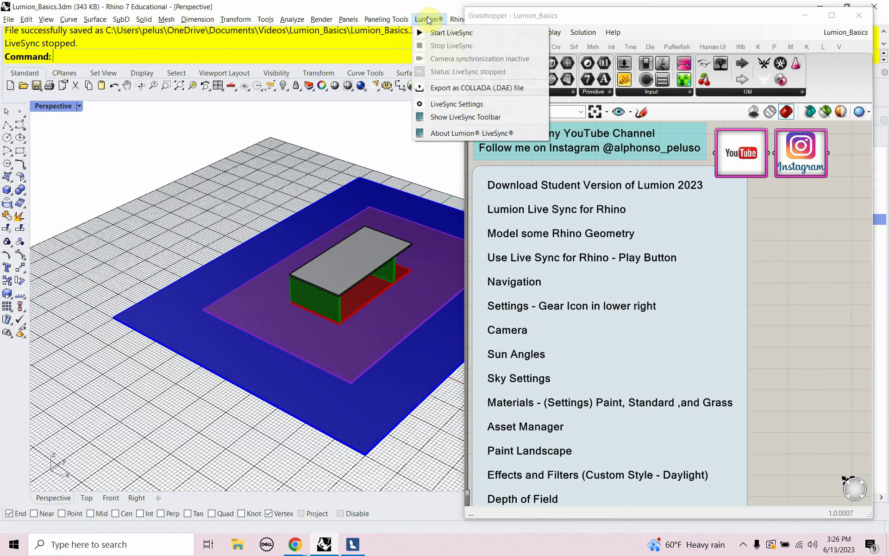
pyautogui.click(426, 22)
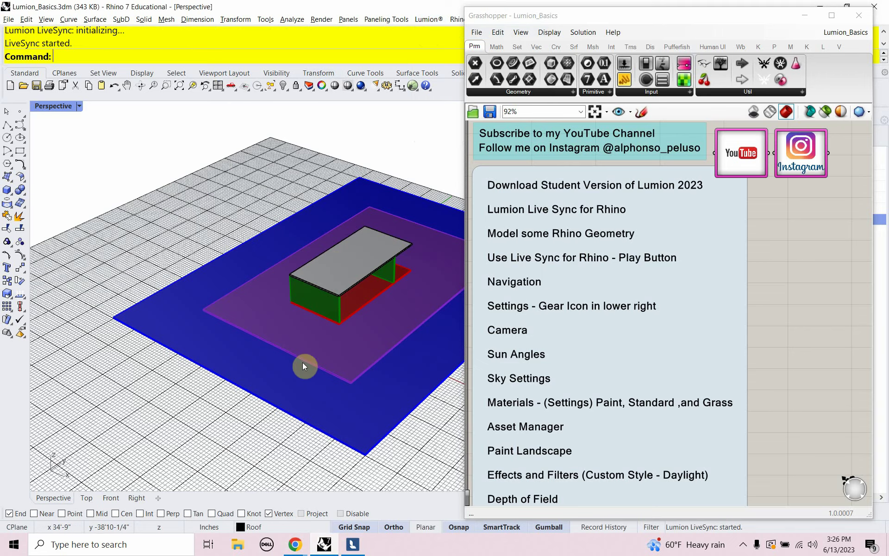
# Return to Lumion and inspect the synced Rhino model up close in the new project.
pyautogui.click(353, 545)
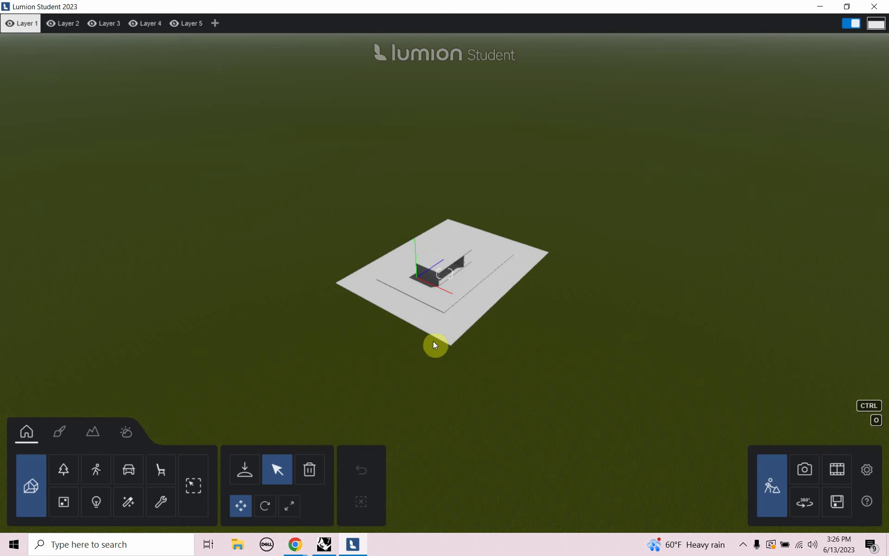
pyautogui.press('w')
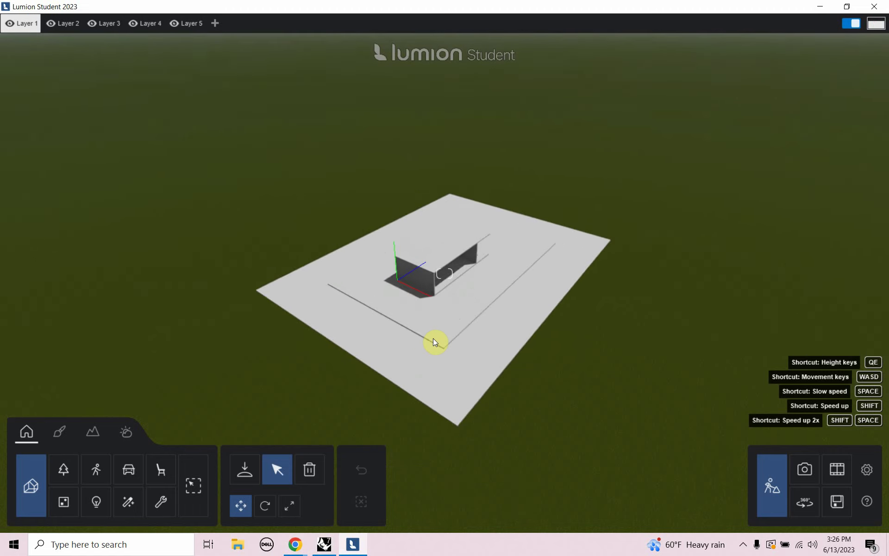
pyautogui.press('w')
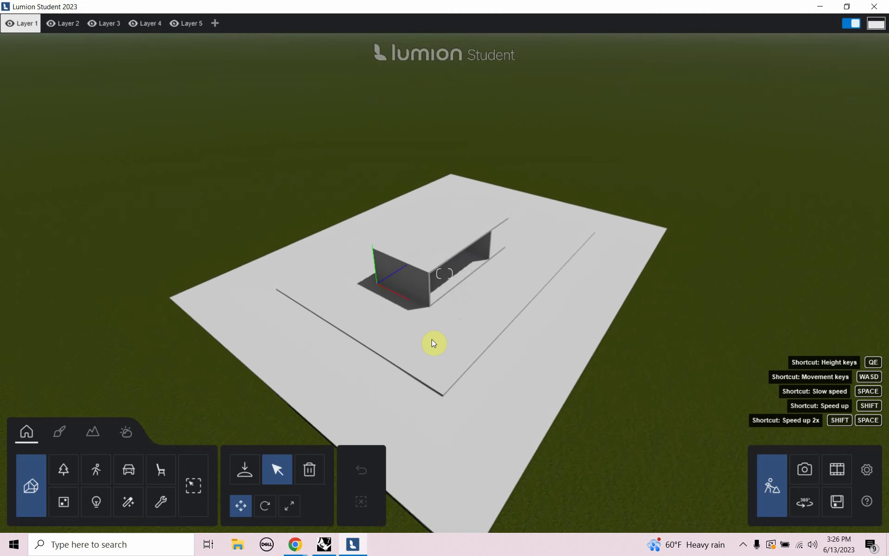
pyautogui.click(415, 342)
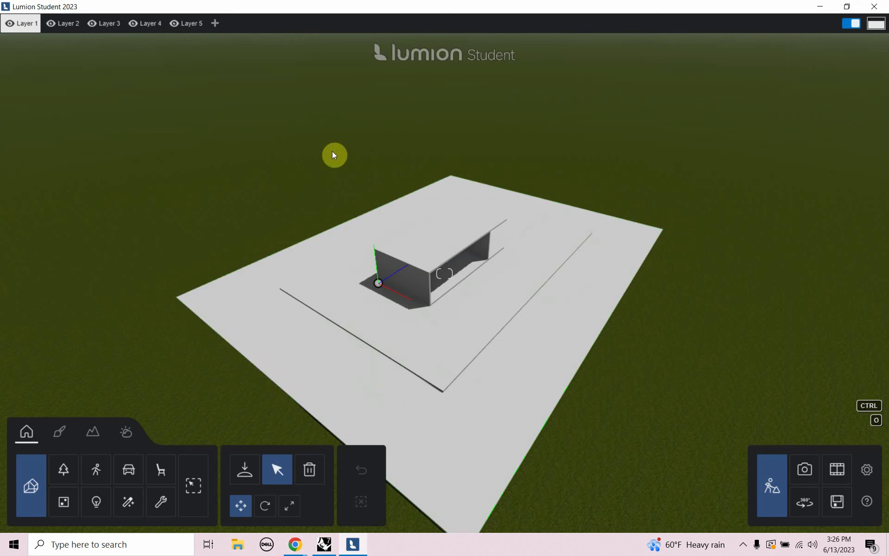
# Rename Layer 1 as Rhino Model.
pyautogui.click(26, 29)
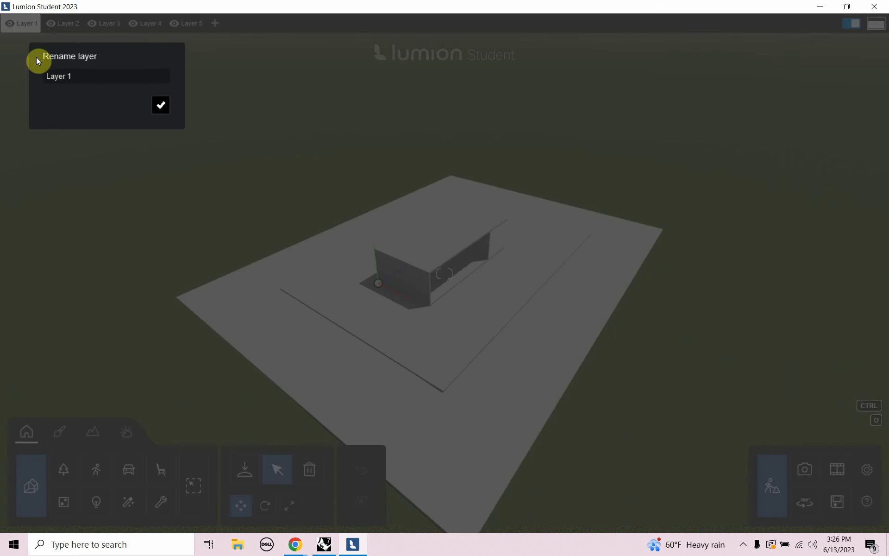
pyautogui.click(74, 76)
pyautogui.hotkey('ctrl', 'a')
pyautogui.write('Rhino')
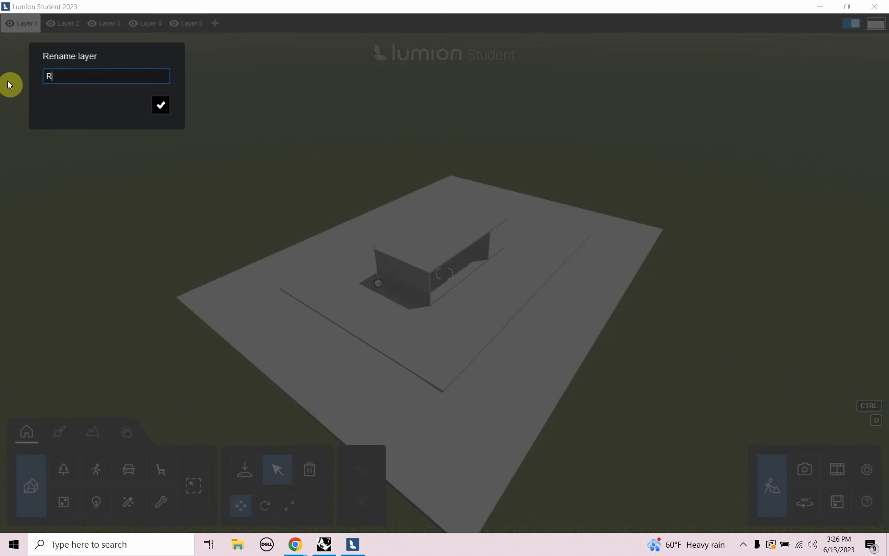
pyautogui.write(' Model')
pyautogui.click(156, 106)
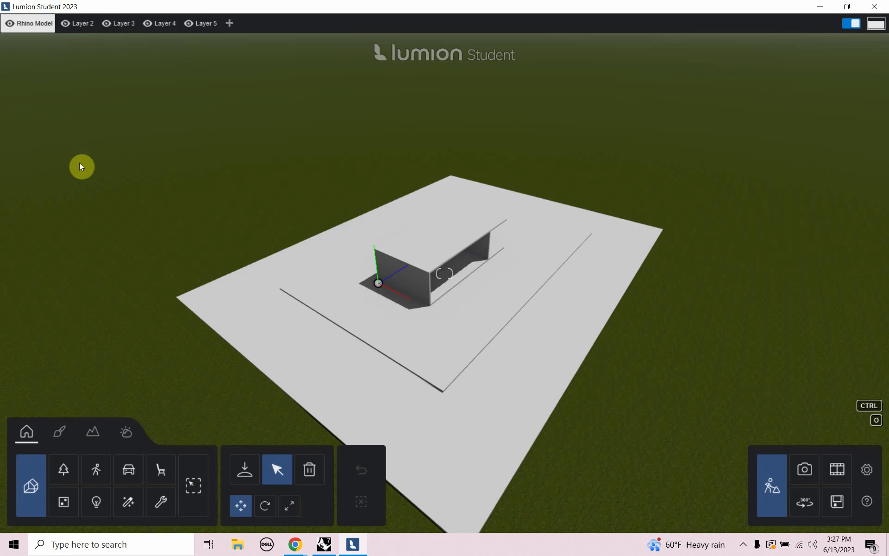
# Assign the checkered mown-grass landscape material to the synced model's ground surface and keep the change.
pyautogui.click(66, 435)
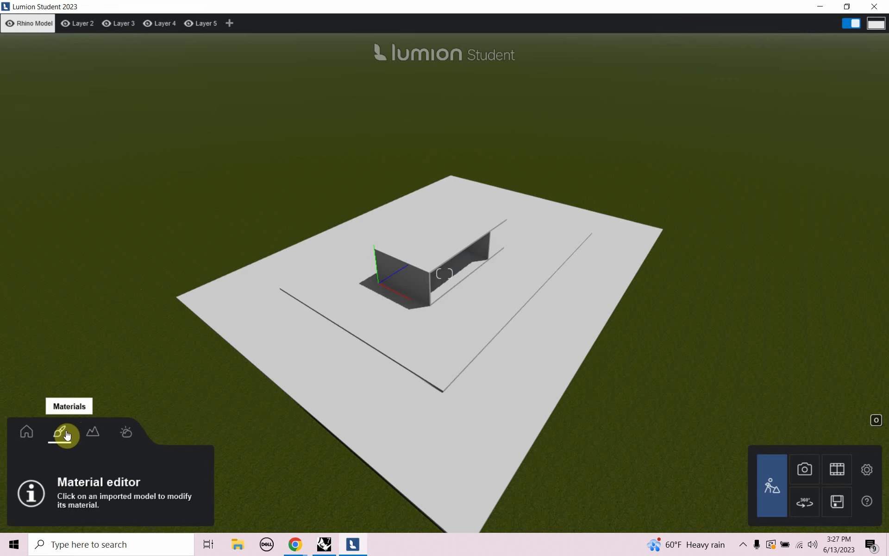
pyautogui.click(292, 385)
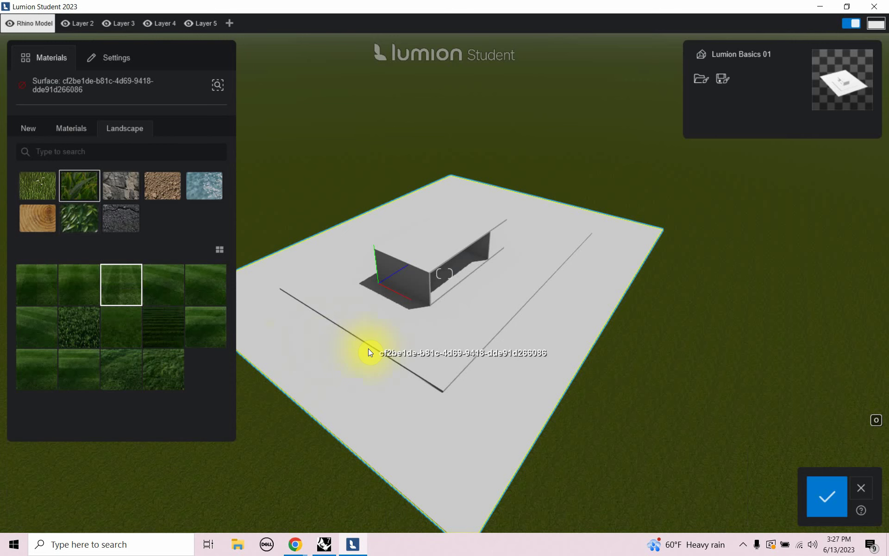
pyautogui.click(131, 293)
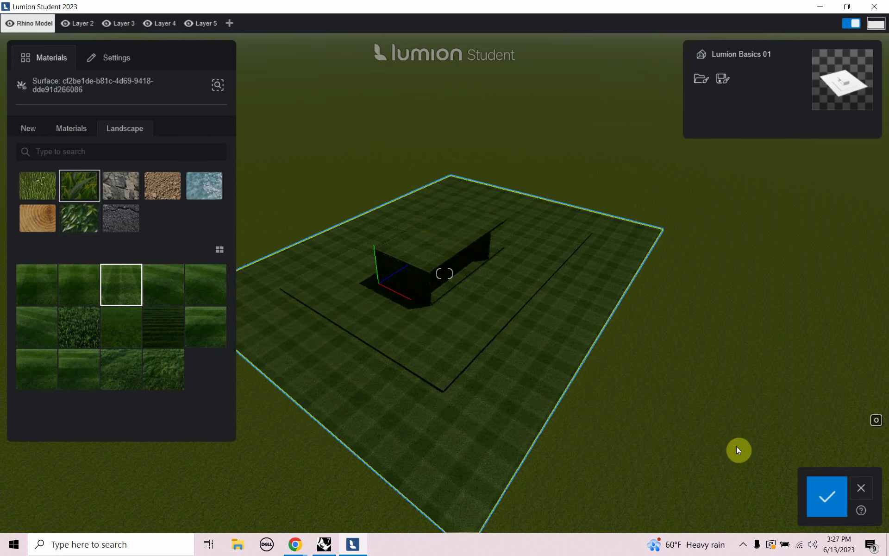
pyautogui.click(819, 504)
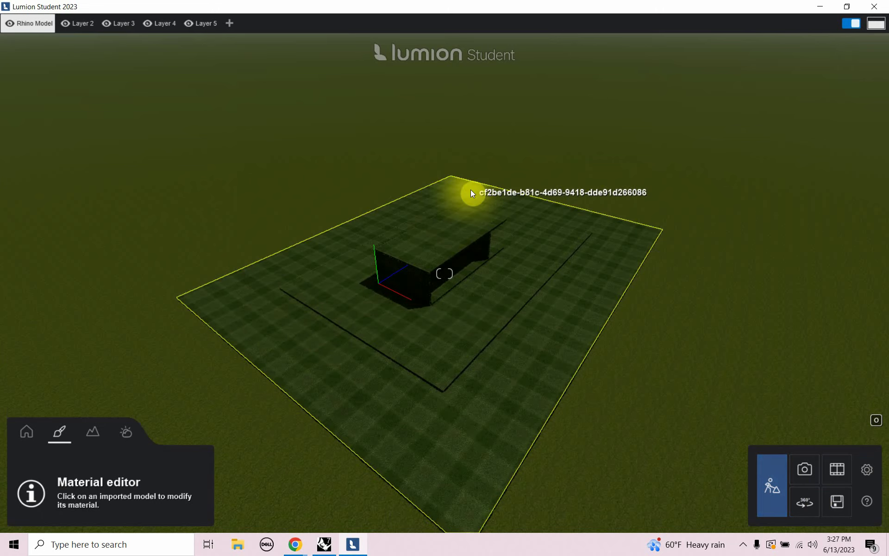
# Save the Lumion project as Lumion_Basics in the Lumion_Basics folder and return to the scene in build mode.
pyautogui.click(837, 504)
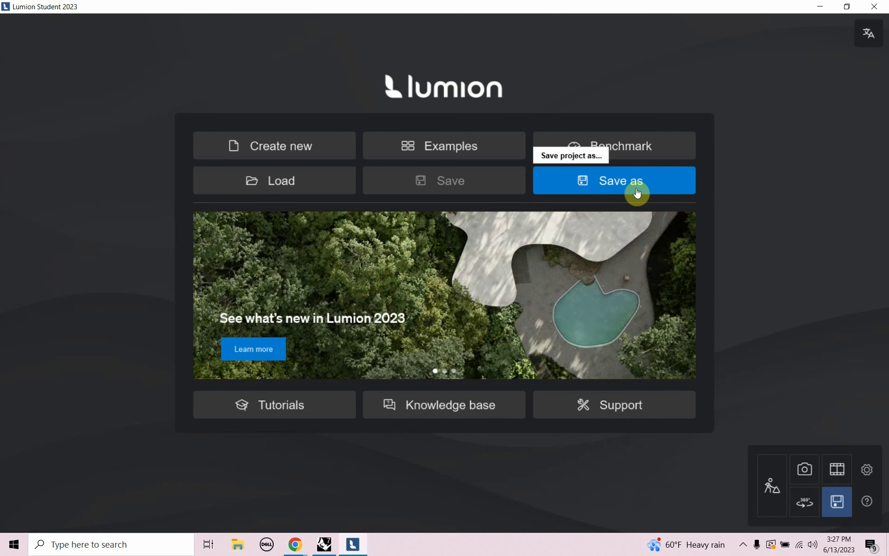
pyautogui.click(628, 190)
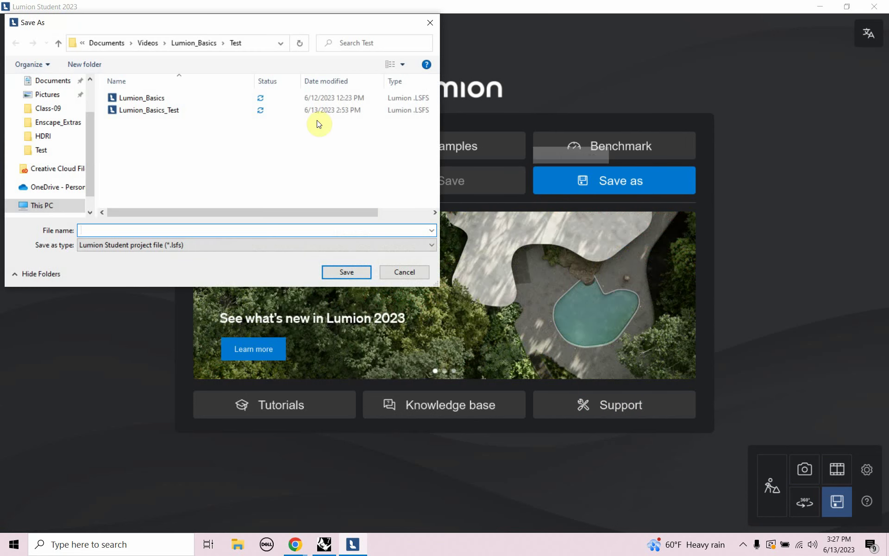
pyautogui.click(189, 43)
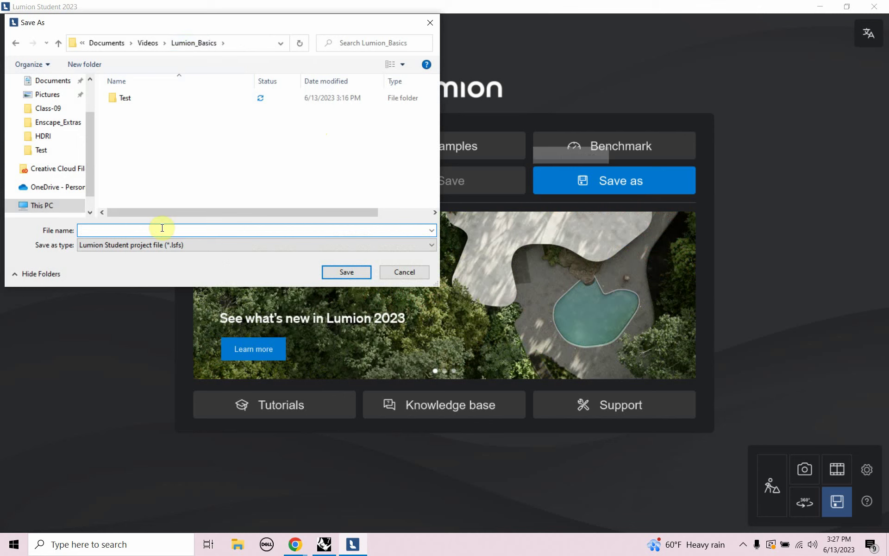
pyautogui.write('Lumion')
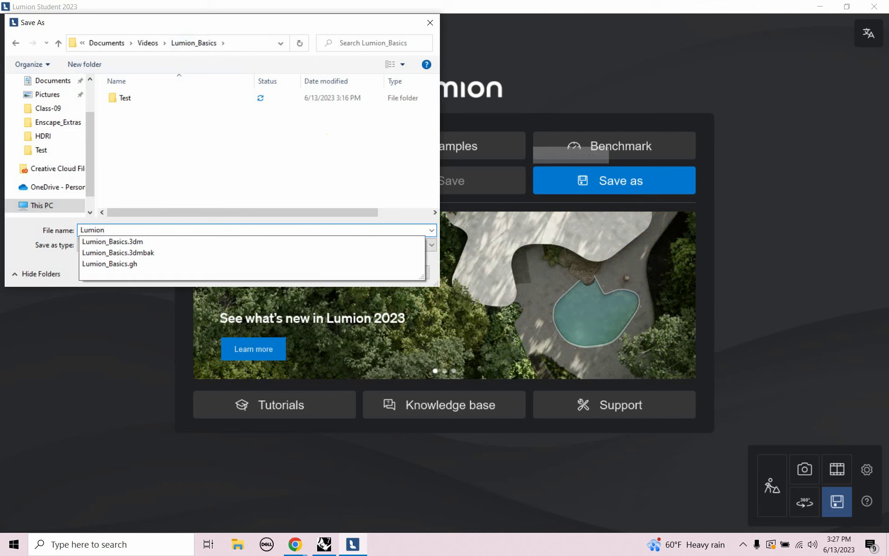
pyautogui.write('_Basics')
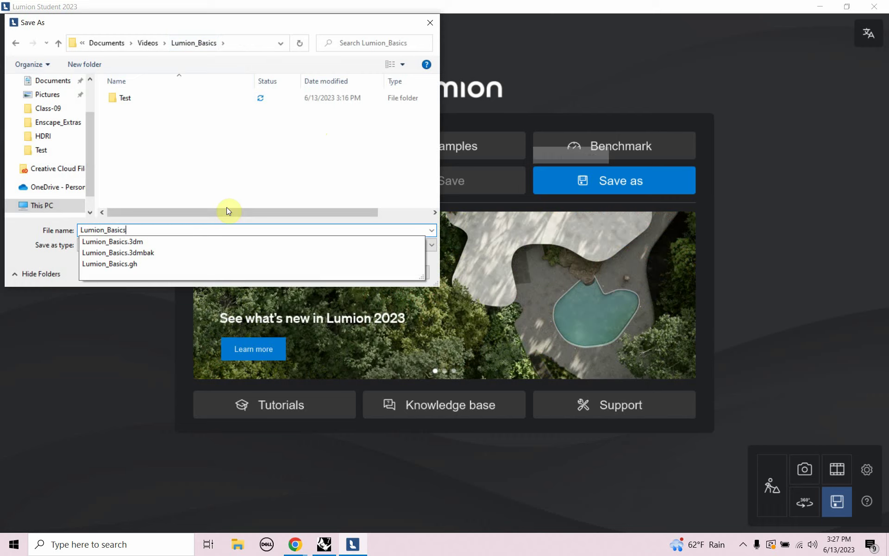
pyautogui.click(217, 177)
pyautogui.click(354, 273)
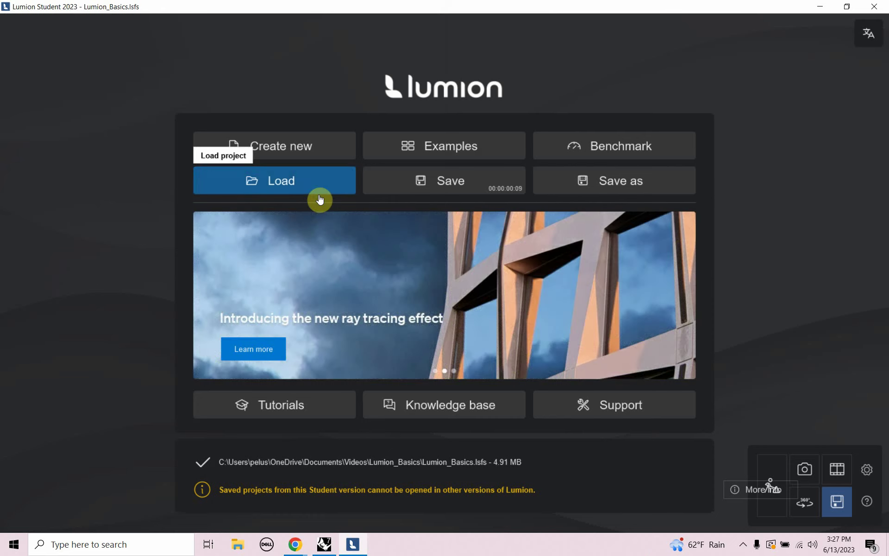
pyautogui.click(778, 477)
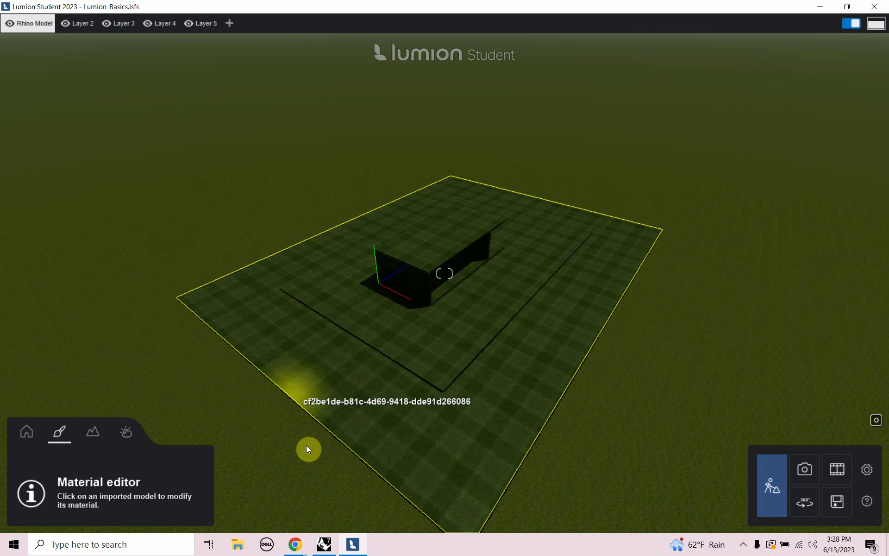
# Switch to Rhino, minimize Grasshopper, and assign a plaster material named Floor to the Floor layer.
pyautogui.click(324, 544)
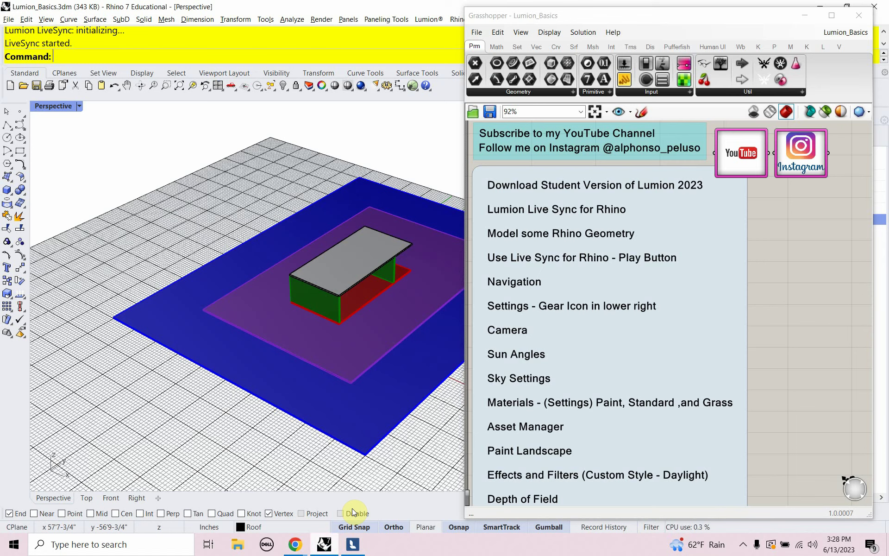
pyautogui.click(806, 16)
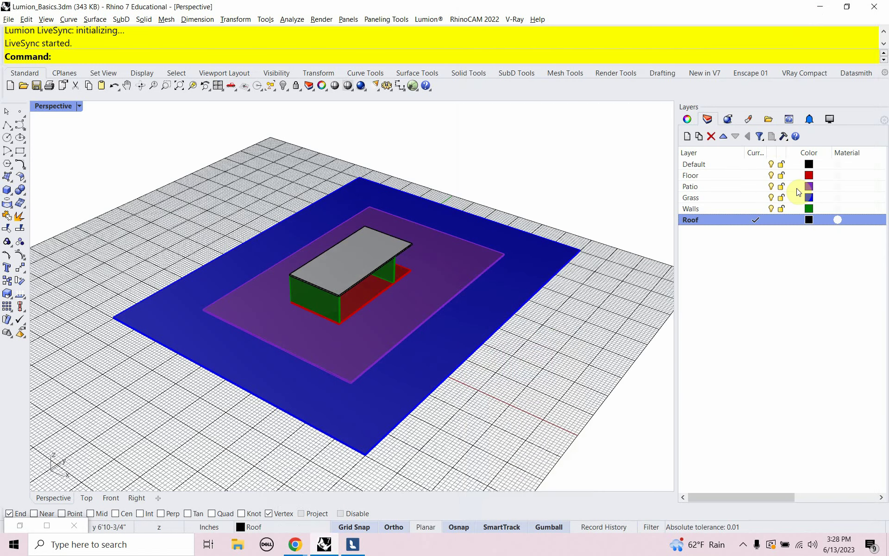
pyautogui.click(833, 177)
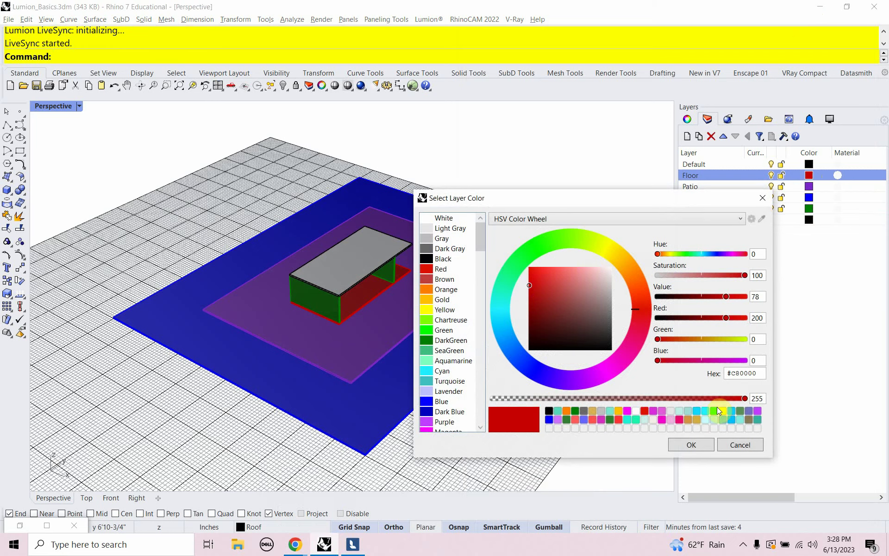
pyautogui.click(735, 448)
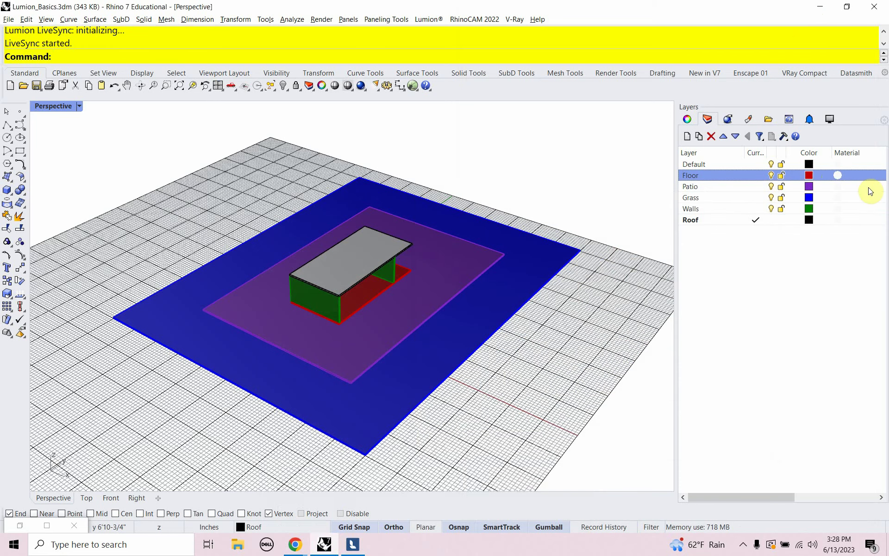
pyautogui.click(838, 175)
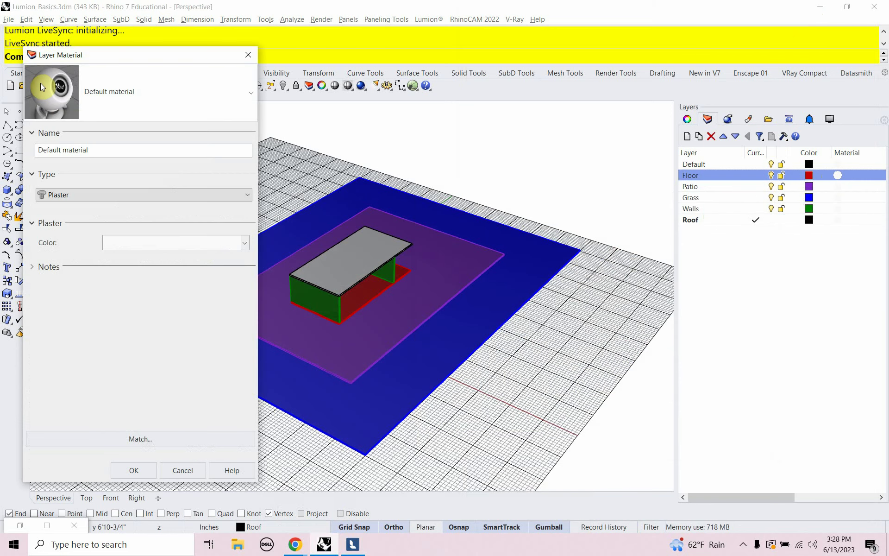
pyautogui.tripleClick(90, 149)
pyautogui.write('Floor')
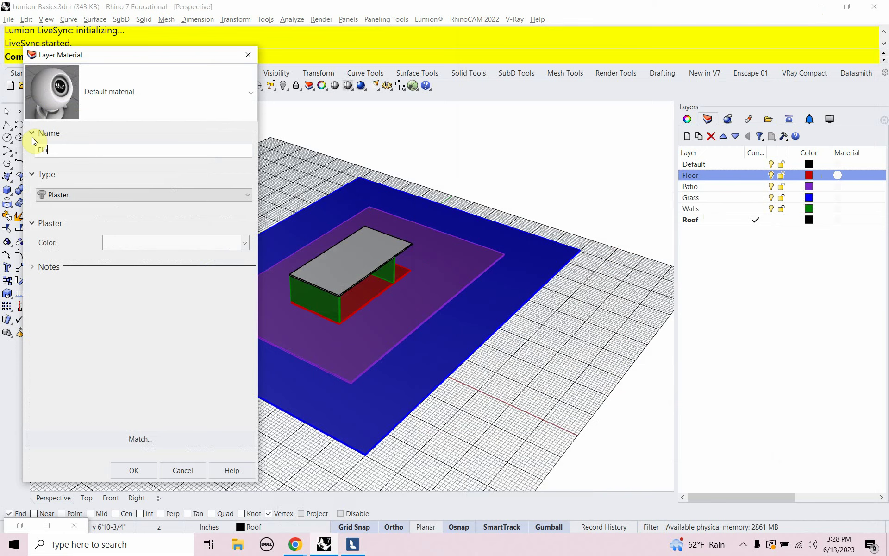
pyautogui.click(134, 470)
# Assign a plaster material named Patio to the Patio layer and one named Grass to the Grass layer.
pyautogui.click(837, 186)
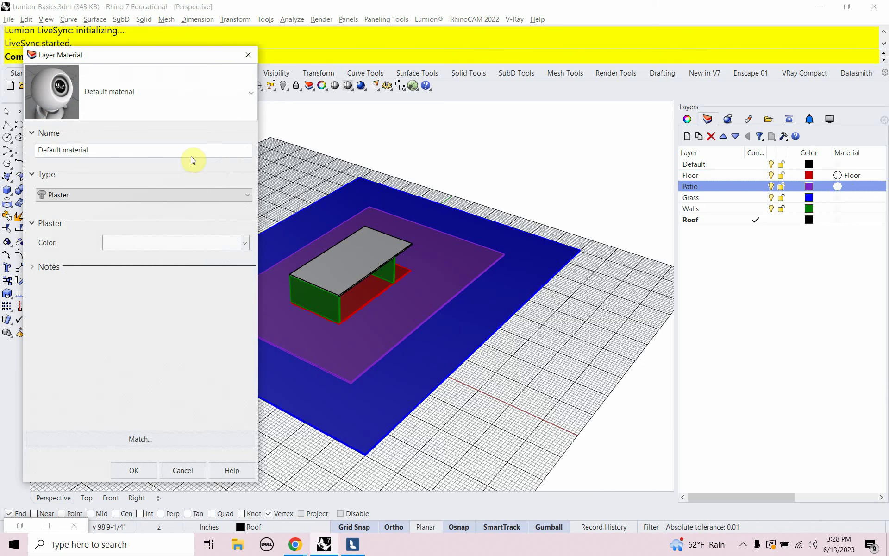
pyautogui.tripleClick(110, 149)
pyautogui.write('Patio')
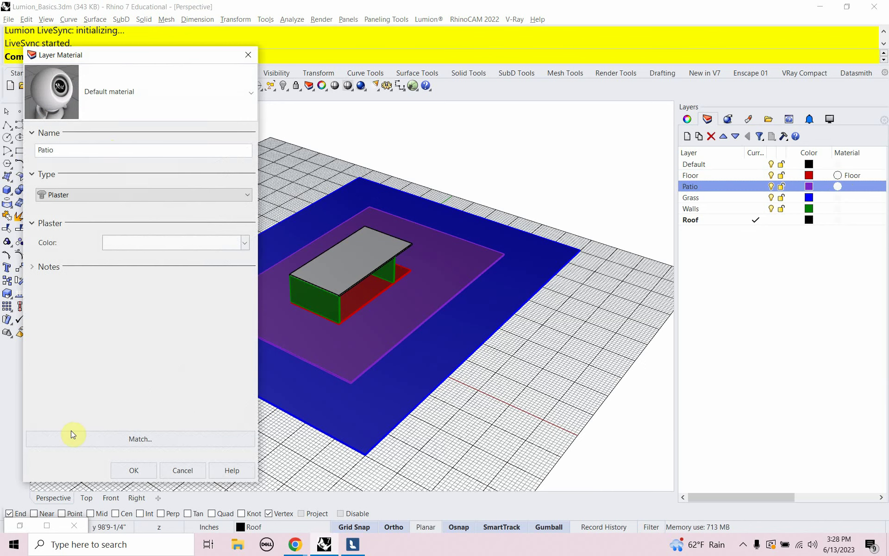
pyautogui.click(132, 470)
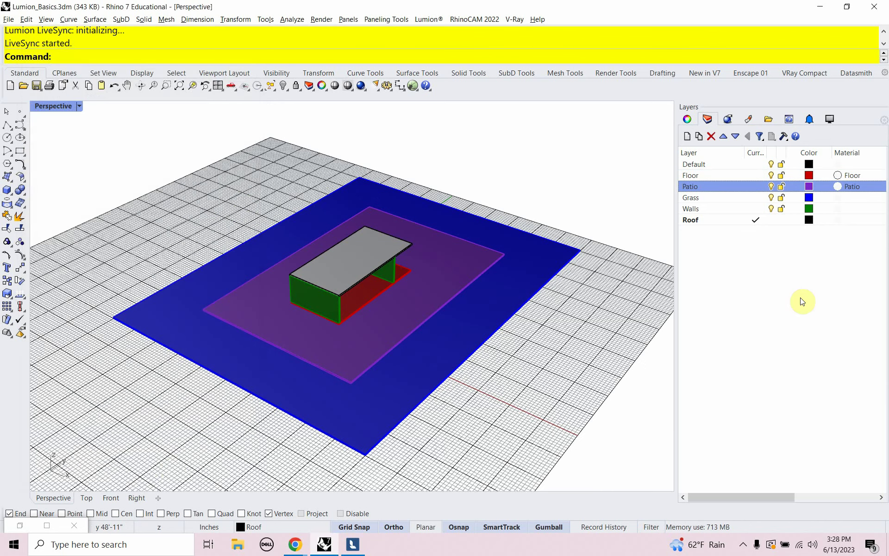
pyautogui.click(838, 197)
pyautogui.tripleClick(117, 150)
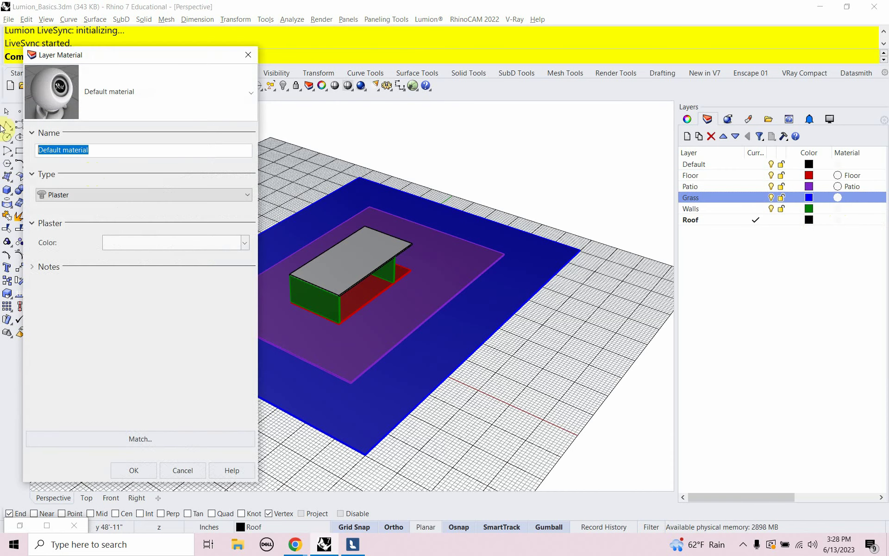
pyautogui.write('Grass')
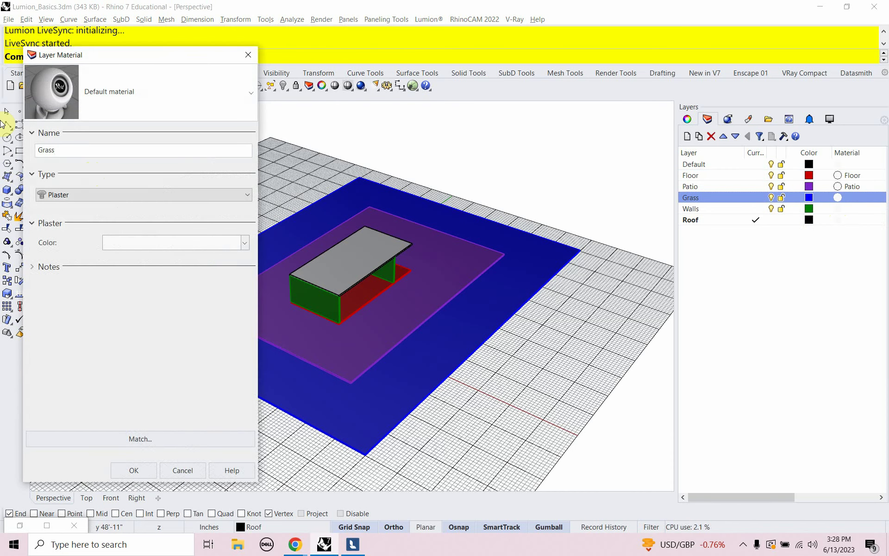
pyautogui.click(132, 470)
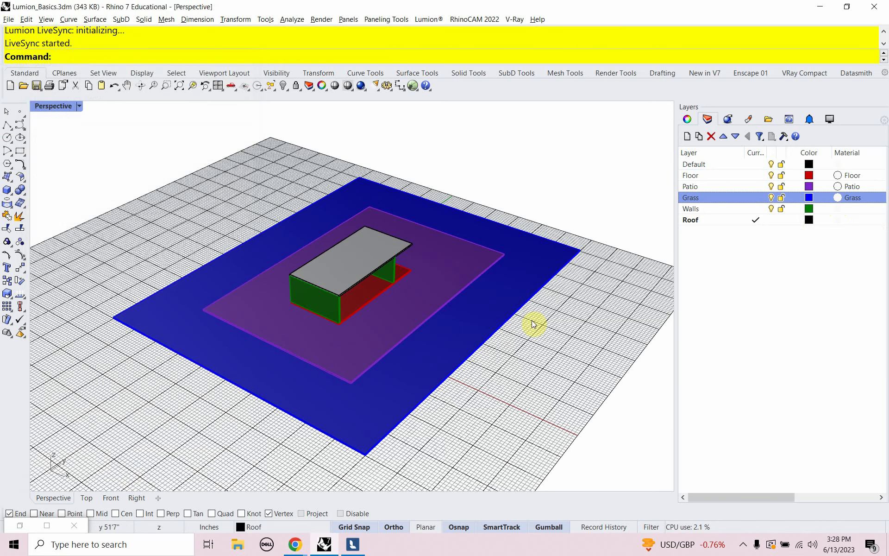
# Assign a plaster material named Walls to the Walls layer and one named Roof to the Roof layer.
pyautogui.click(836, 207)
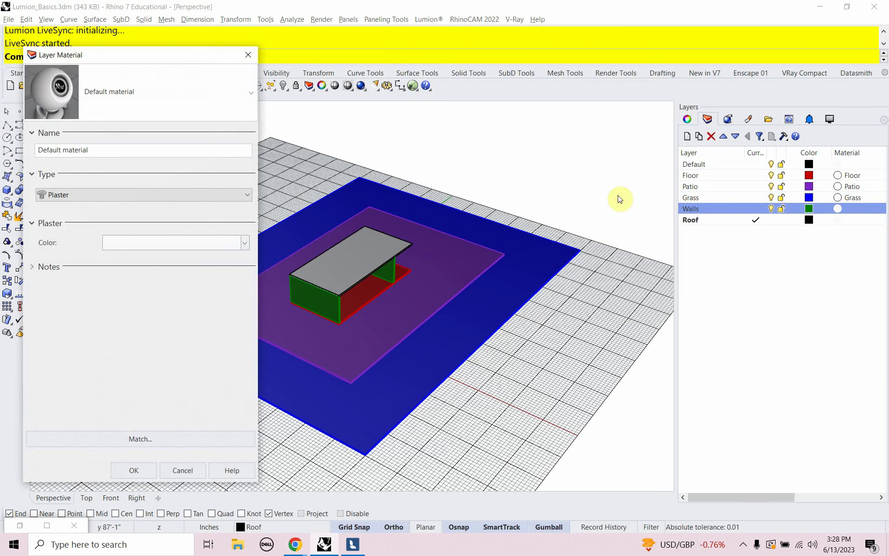
pyautogui.moveTo(90, 149); pyautogui.dragTo(51, 161)
pyautogui.write('Walls')
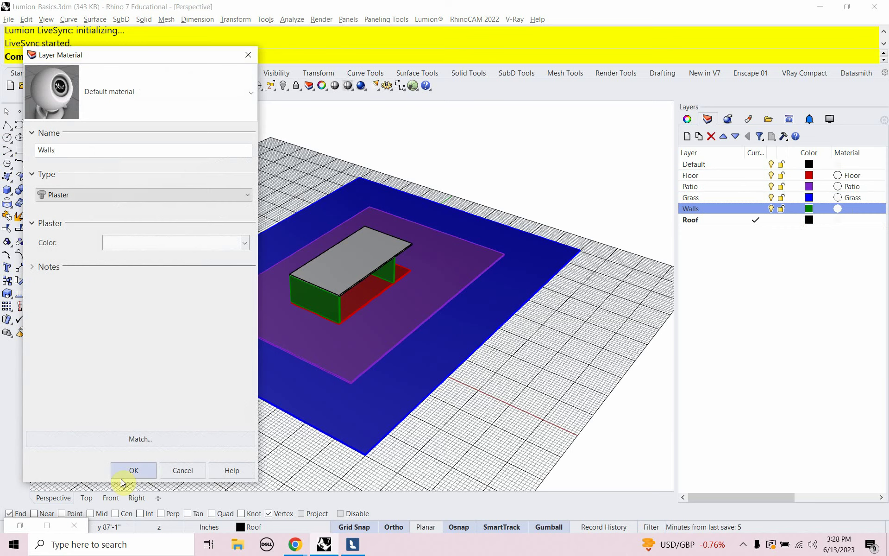
pyautogui.click(133, 470)
pyautogui.click(837, 219)
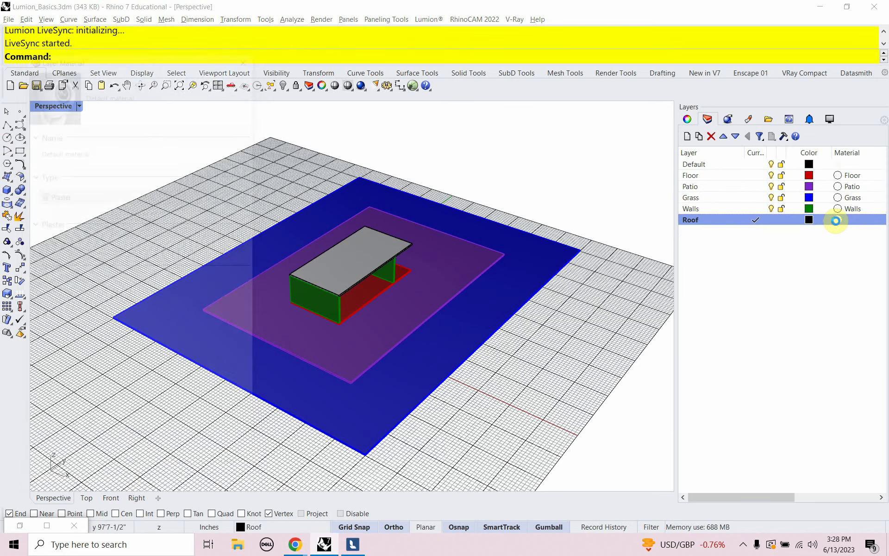
pyautogui.tripleClick(99, 149)
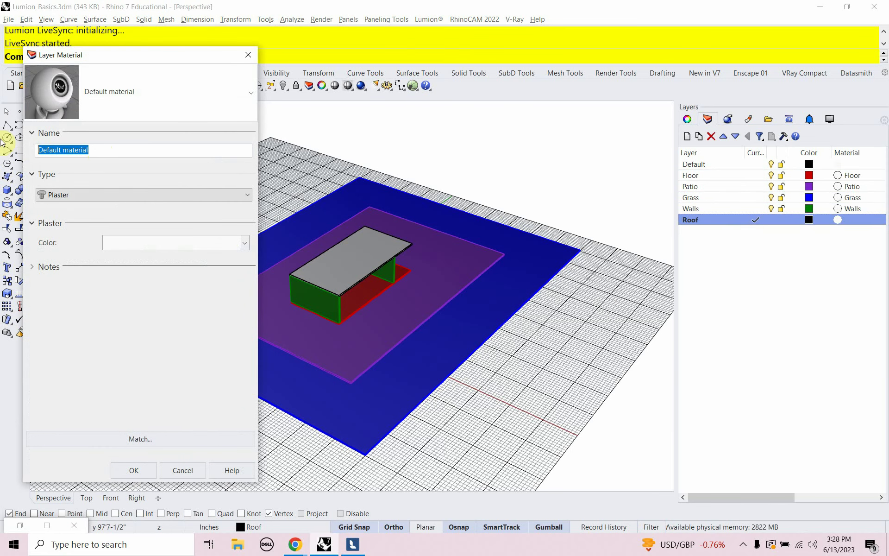
pyautogui.write('Roof')
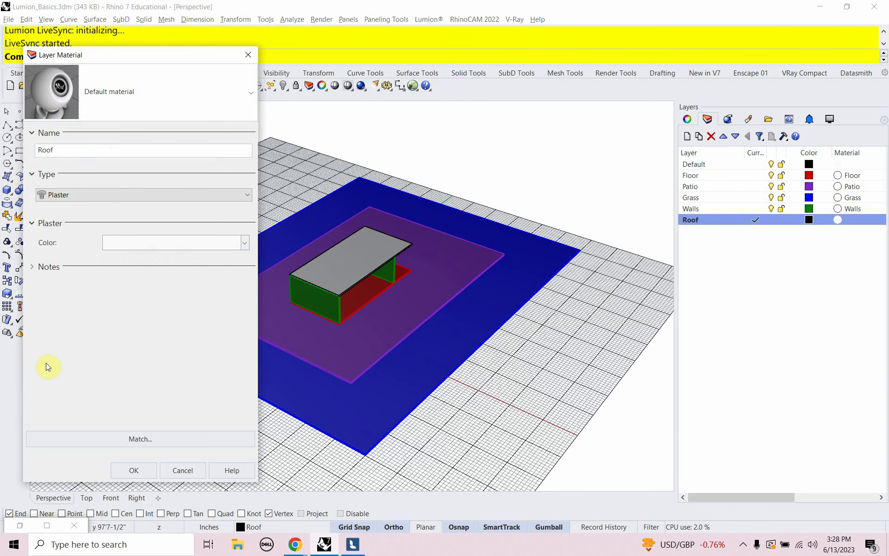
pyautogui.click(134, 470)
# Save the Rhino file and return to Lumion to inspect the material of each surface on the synced model.
pyautogui.hotkey('ctrl', 's')
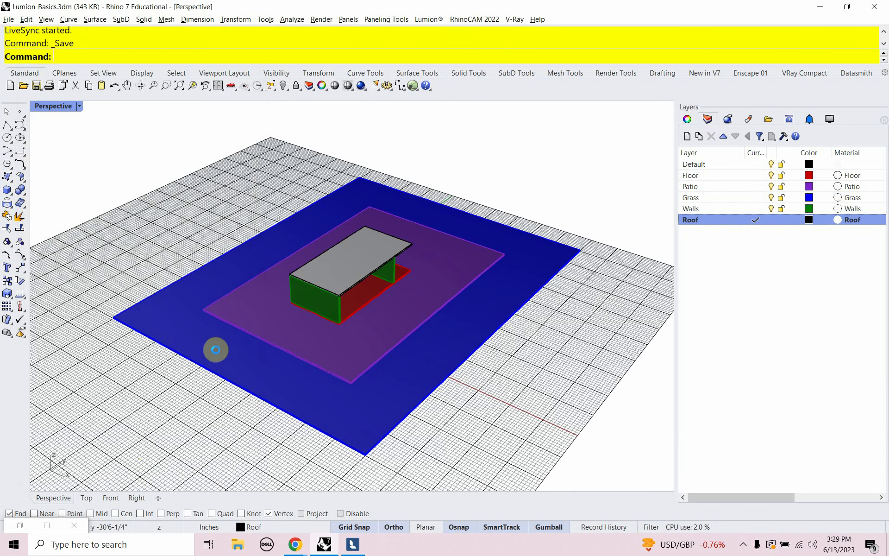
pyautogui.click(361, 551)
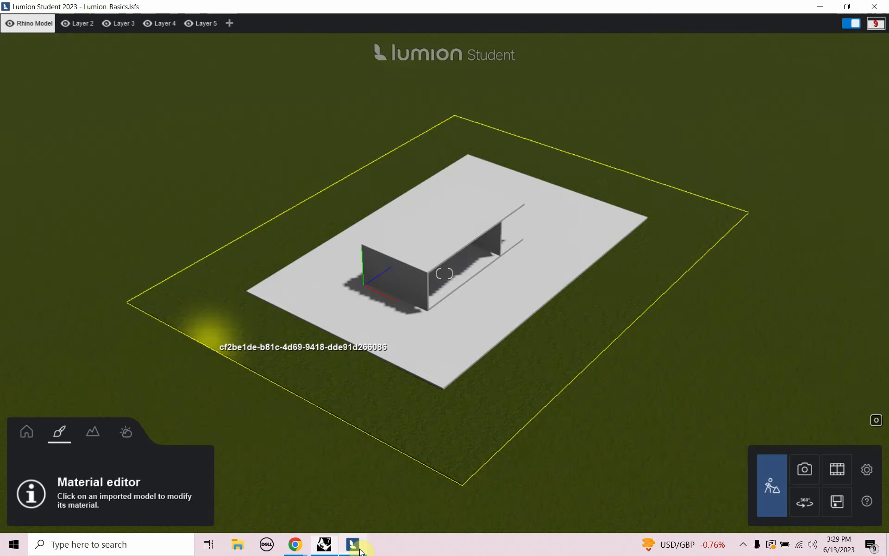
pyautogui.scroll(3, 438, 307)
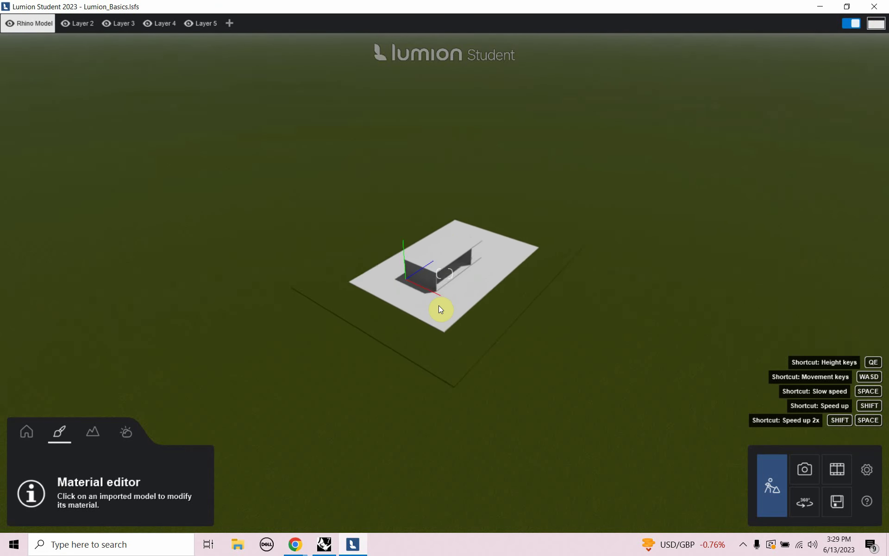
pyautogui.scroll(3, 439, 307)
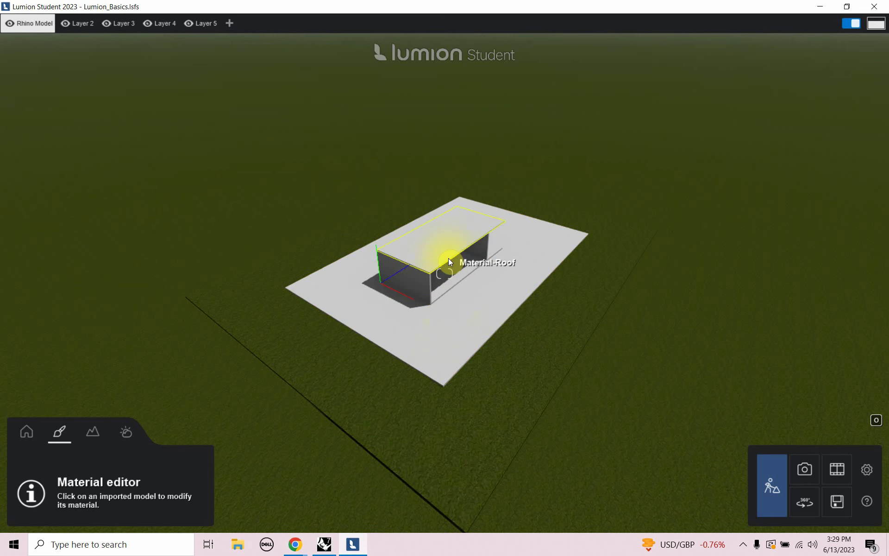
# Switch back to Rhino and rename the Grass layer's material as Landscape.
pyautogui.hotkey('alt', 'Tab')
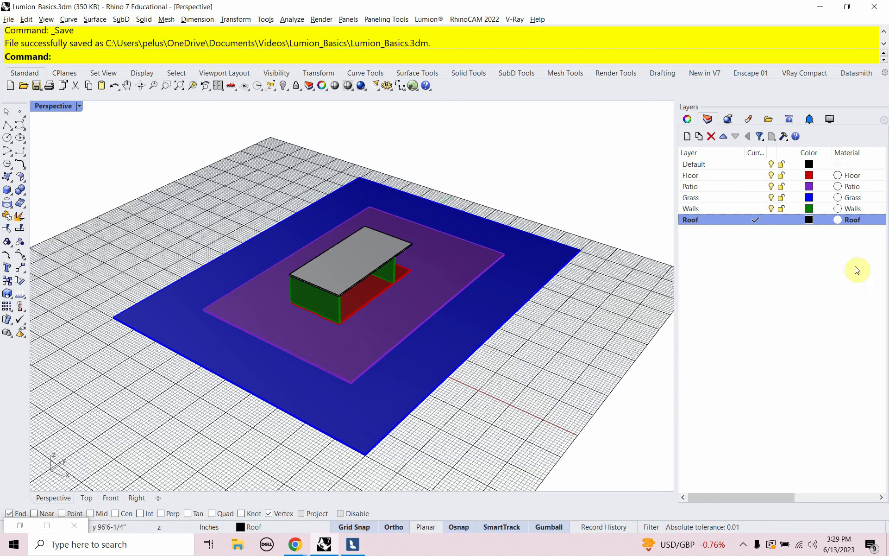
pyautogui.click(850, 198)
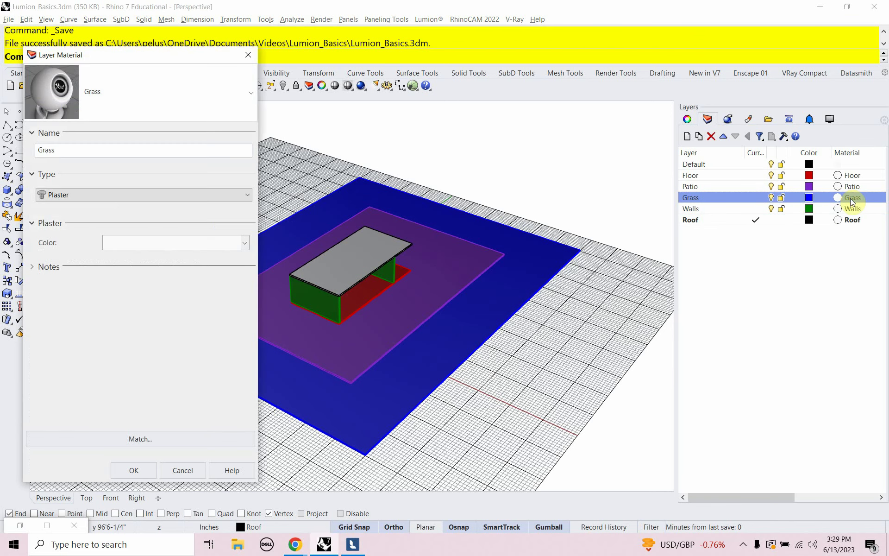
pyautogui.moveTo(54, 150); pyautogui.dragTo(28, 154)
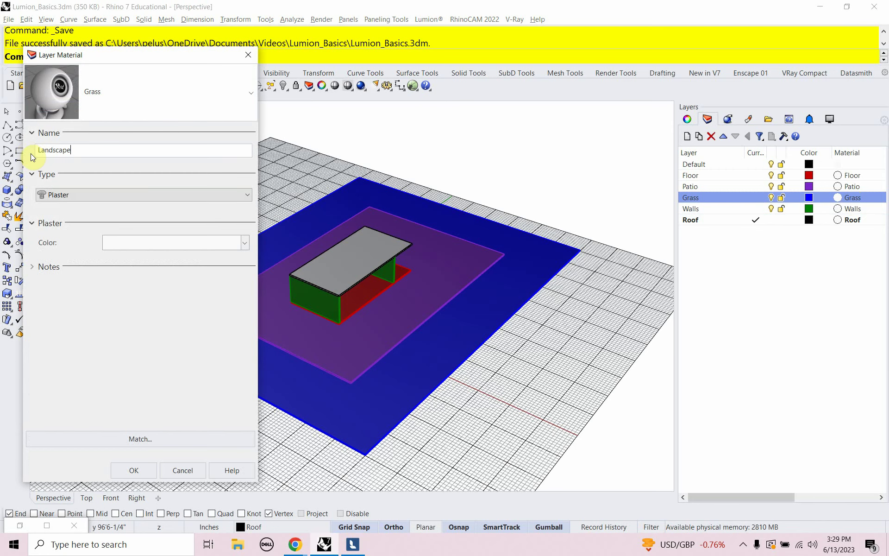
pyautogui.click(129, 478)
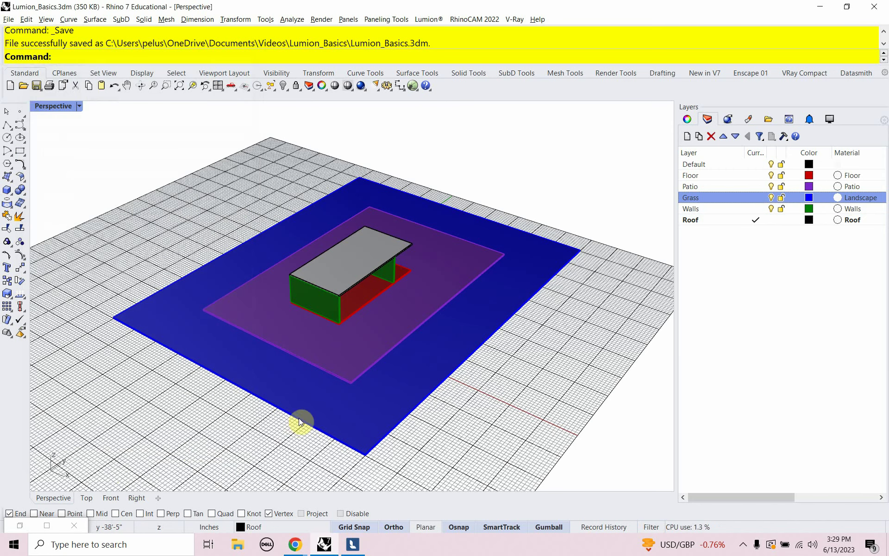
# Return to Lumion and examine the ground surface of the synced model after the material rename.
pyautogui.click(359, 546)
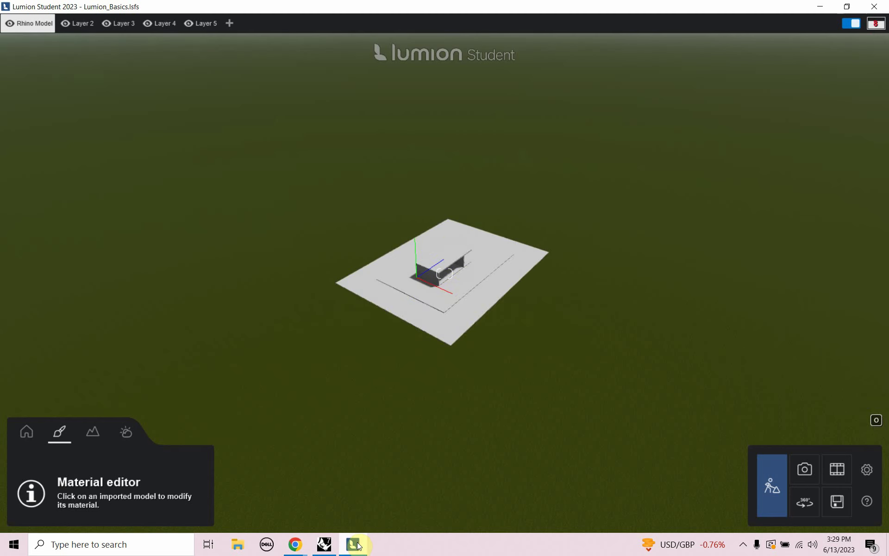
pyautogui.scroll(5, 460, 352)
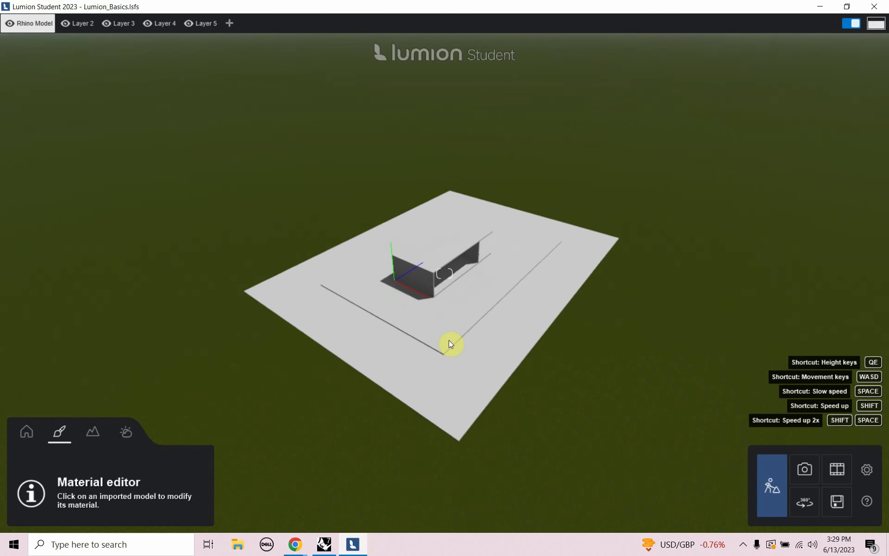
pyautogui.scroll(3, 448, 348)
pyautogui.scroll(-2, 449, 348)
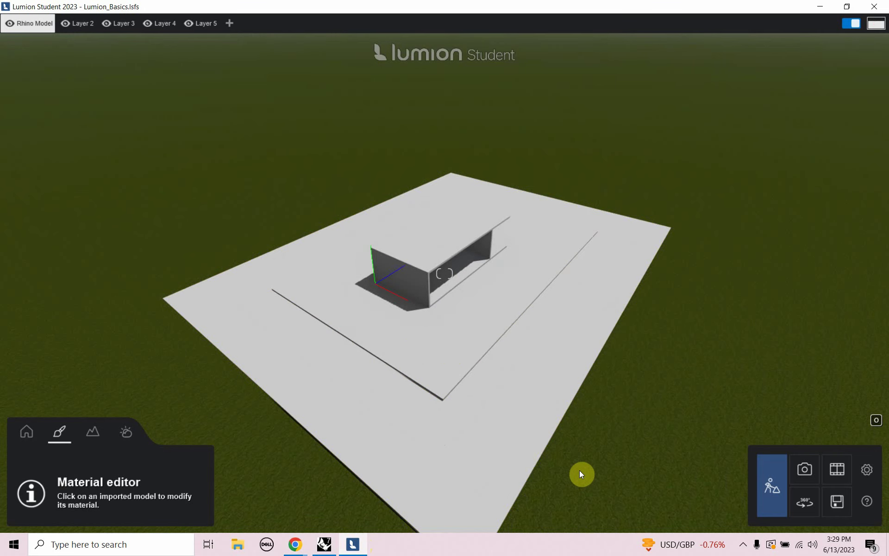
# Restore the Grasshopper topic outline in Rhino, check the Navigation topic, and return to Lumion.
pyautogui.hotkey('alt', 'Tab')
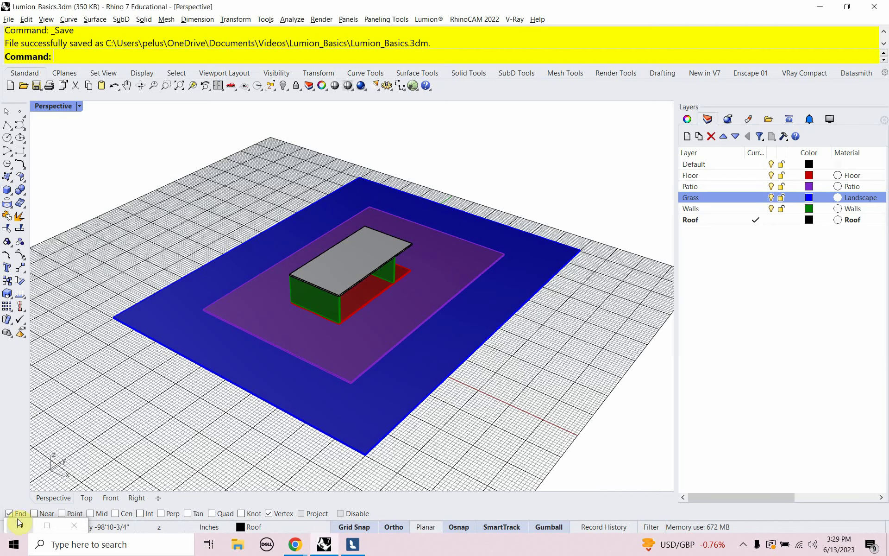
pyautogui.click(19, 525)
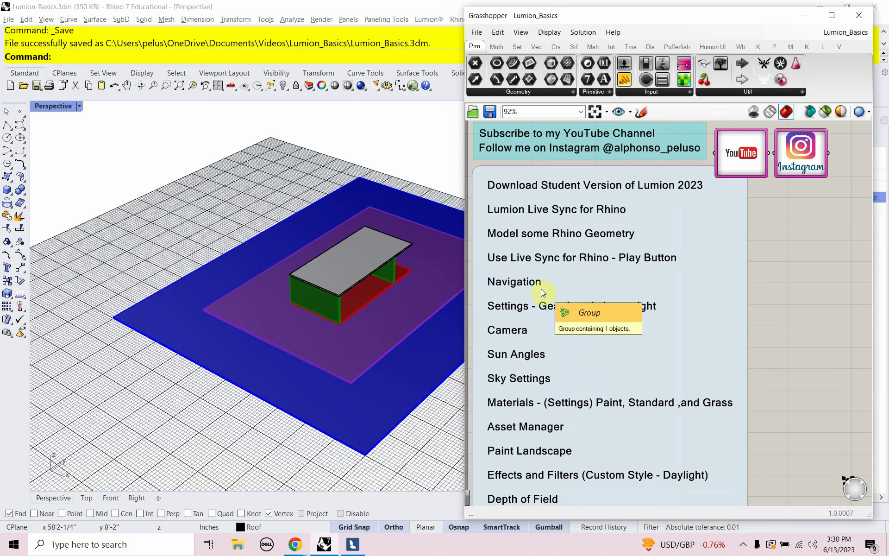
pyautogui.hotkey('alt', 'Tab')
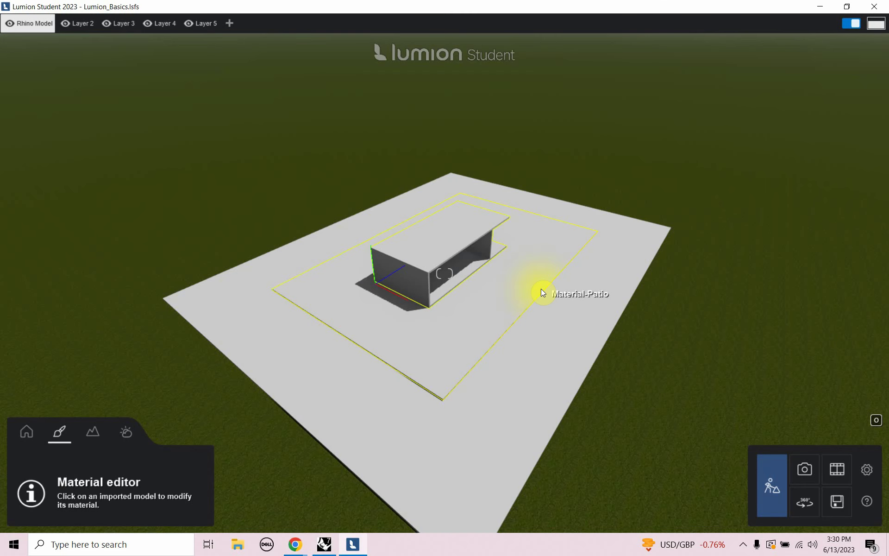
# Read the camera navigation help overlay, close it, and move the camera forward and back in front of the model.
pyautogui.click(867, 502)
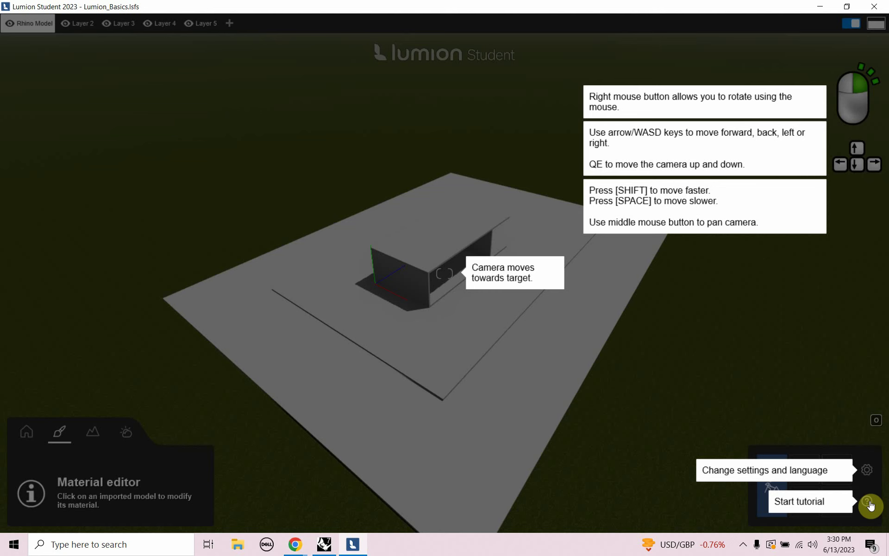
pyautogui.click(870, 504)
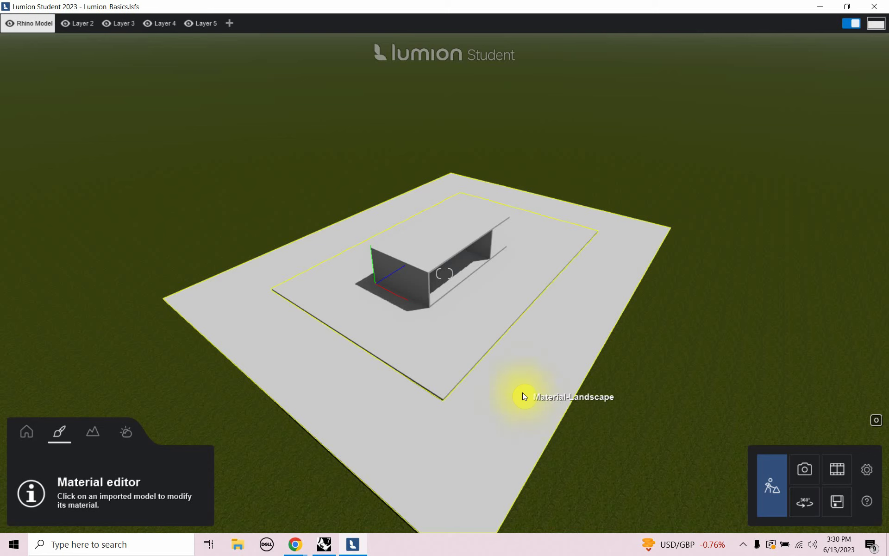
pyautogui.press('w')
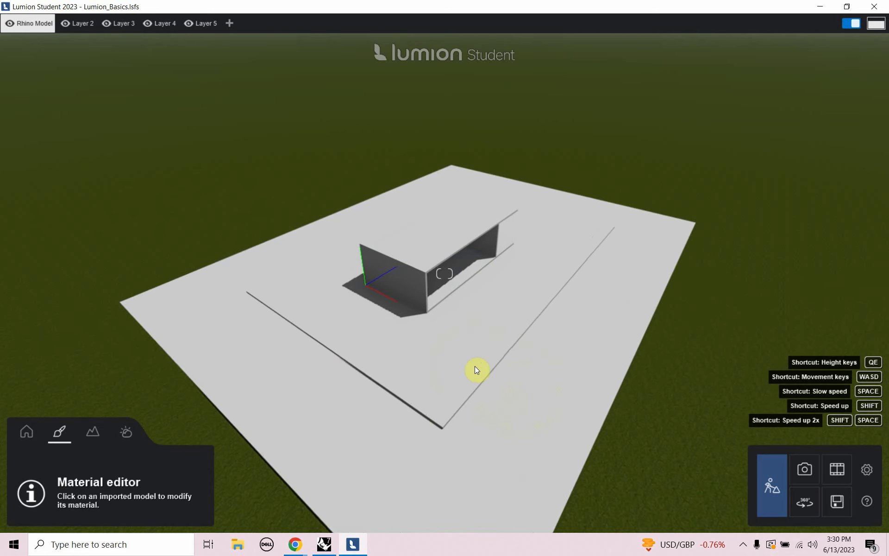
pyautogui.press('s')
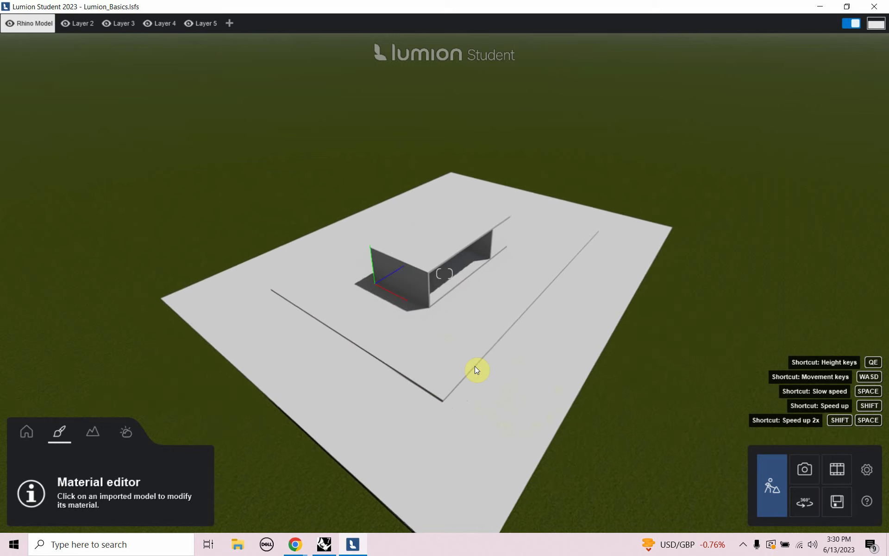
# Practise raising, lowering and strafing the Lumion camera, turning it, and moving it closer to the model.
pyautogui.press('q')
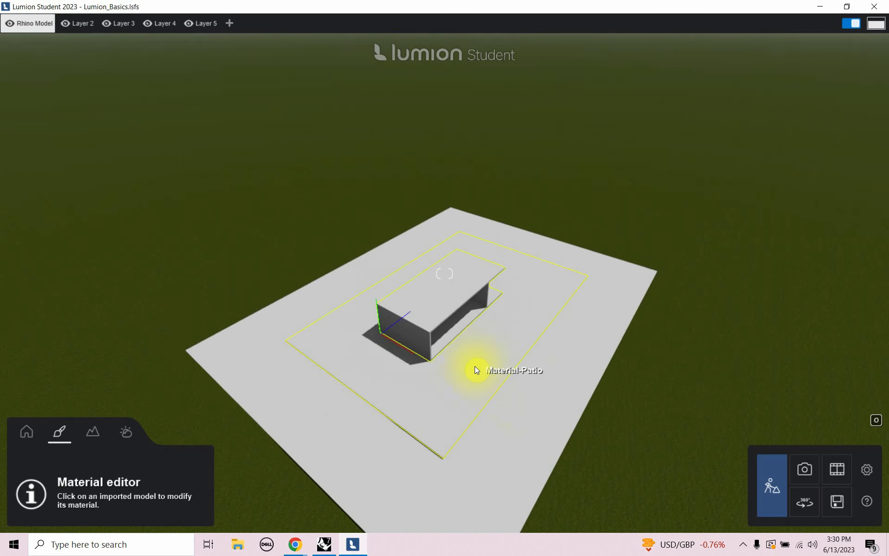
pyautogui.press('e')
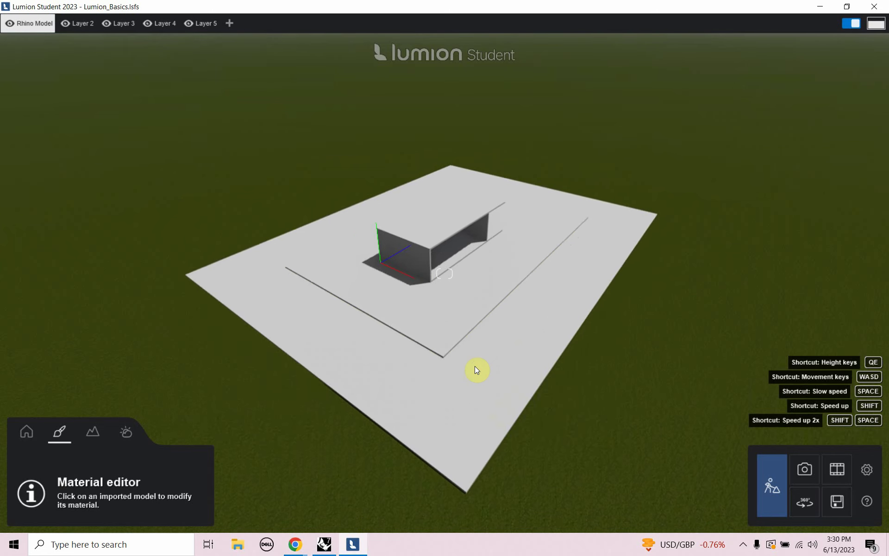
pyautogui.press('a')
pyautogui.press('a')
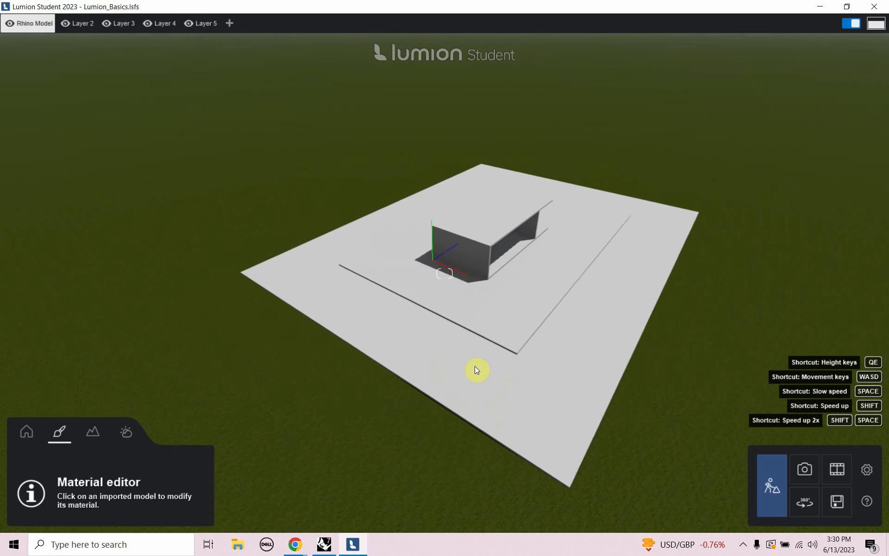
pyautogui.press('d')
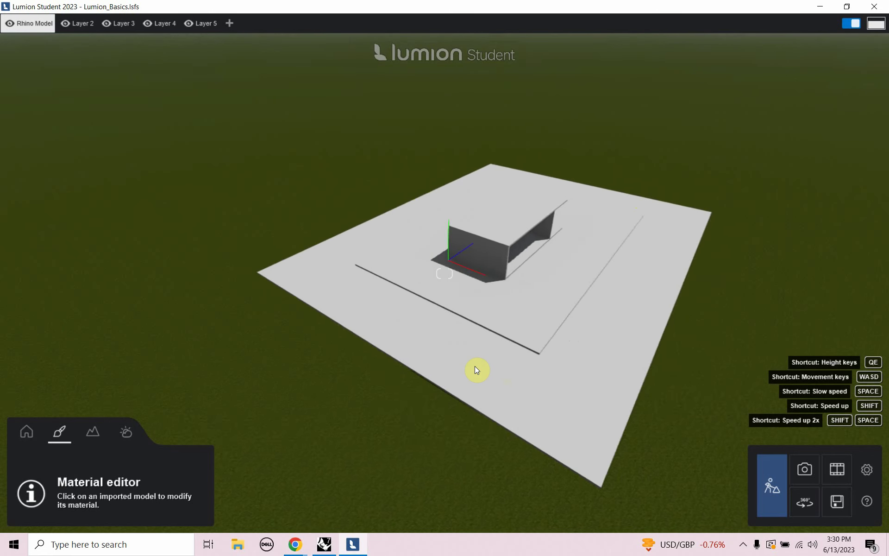
pyautogui.moveTo(474, 366); pyautogui.dragTo(509, 380, button='right')
pyautogui.scroll(5, 527, 324)
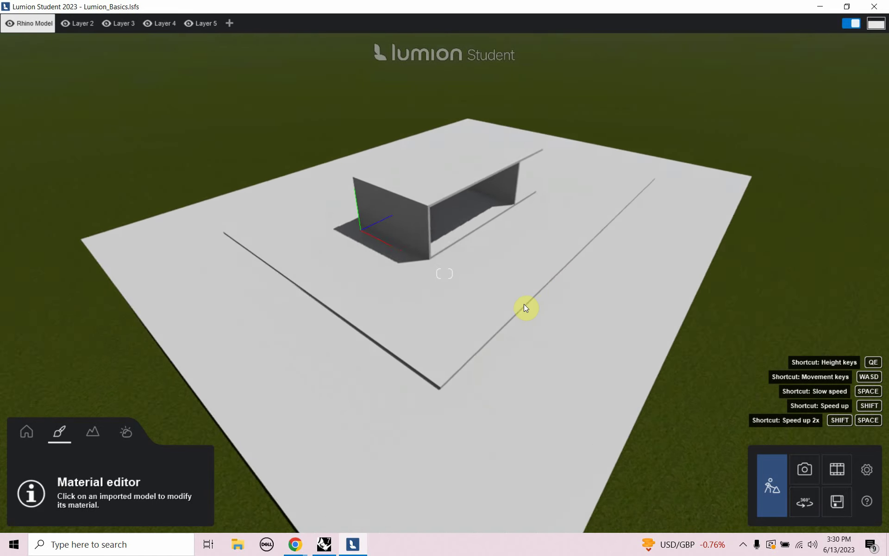
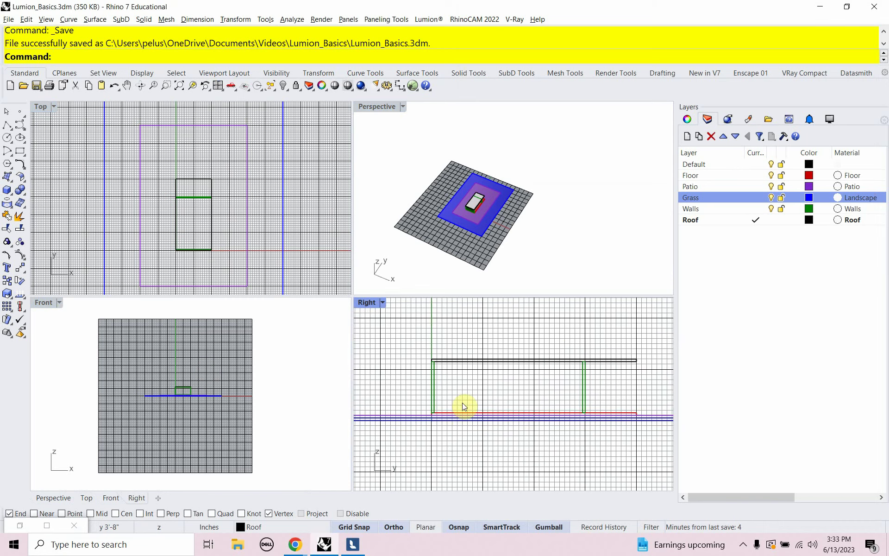
# In Rhino, show the Perspective view's camera object and move its location point in the Top view to the northeast of the pavilion.
pyautogui.moveTo(452, 254); pyautogui.dragTo(457, 267, button='right')
pyautogui.scroll(2, 457, 264)
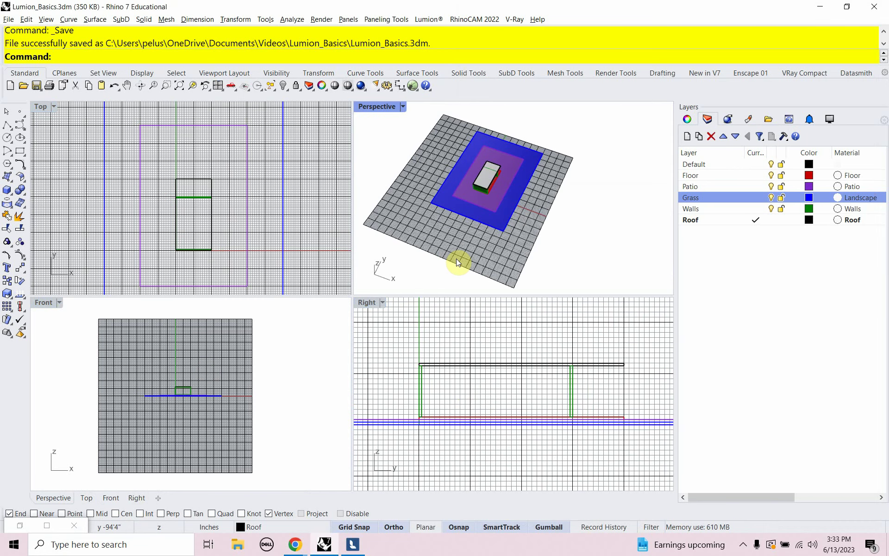
pyautogui.scroll(2, 457, 259)
pyautogui.scroll(2, 459, 205)
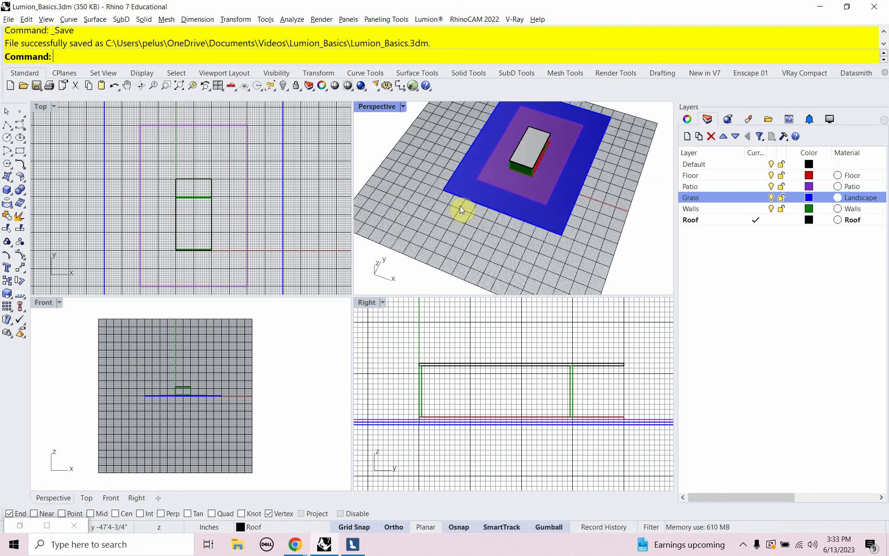
pyautogui.scroll(-4, 460, 208)
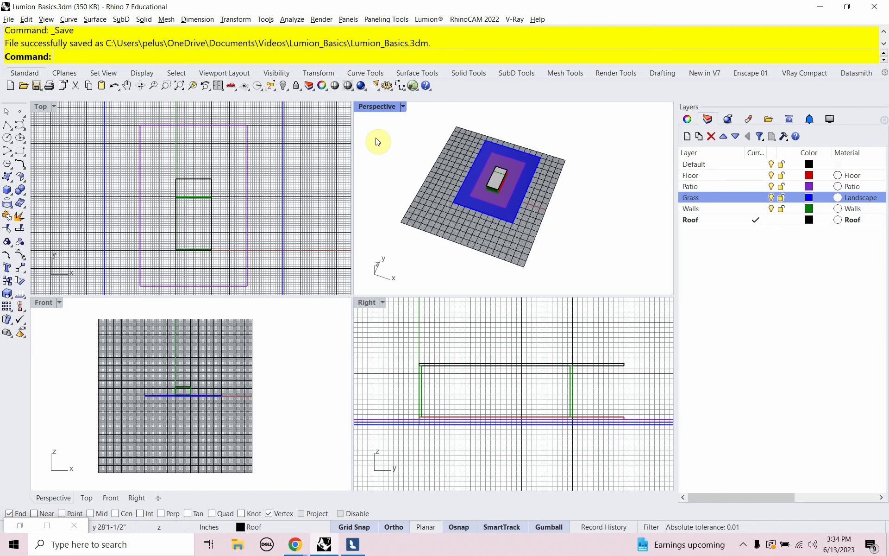
pyautogui.press('F6')
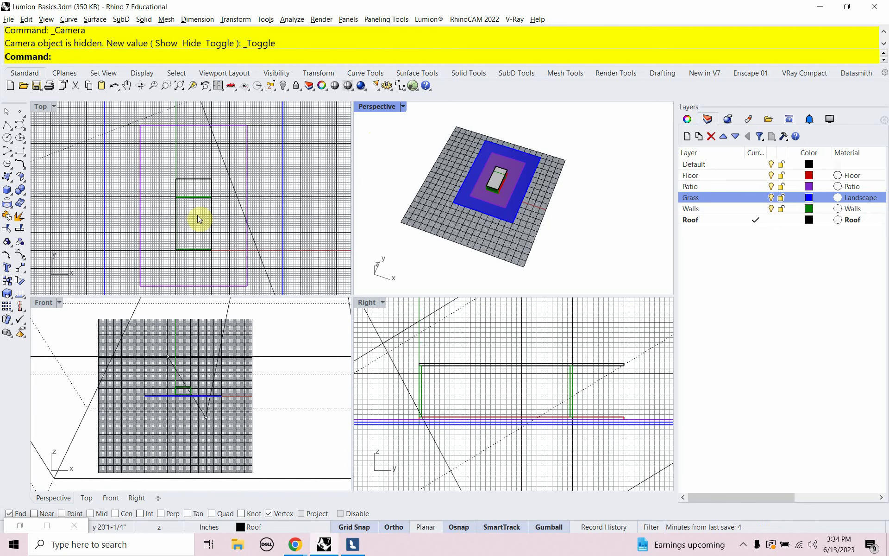
pyautogui.scroll(-5, 197, 204)
pyautogui.scroll(-3, 196, 188)
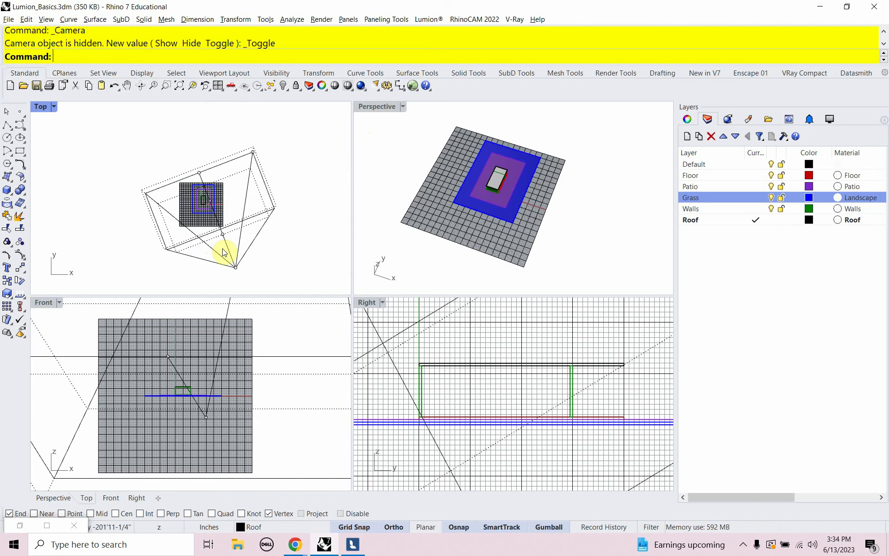
pyautogui.click(235, 267)
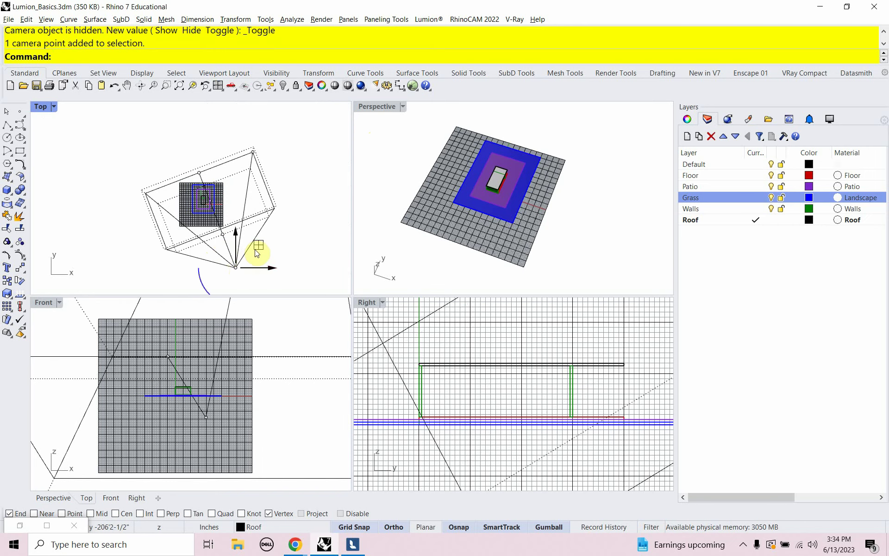
pyautogui.moveTo(257, 252); pyautogui.dragTo(260, 142)
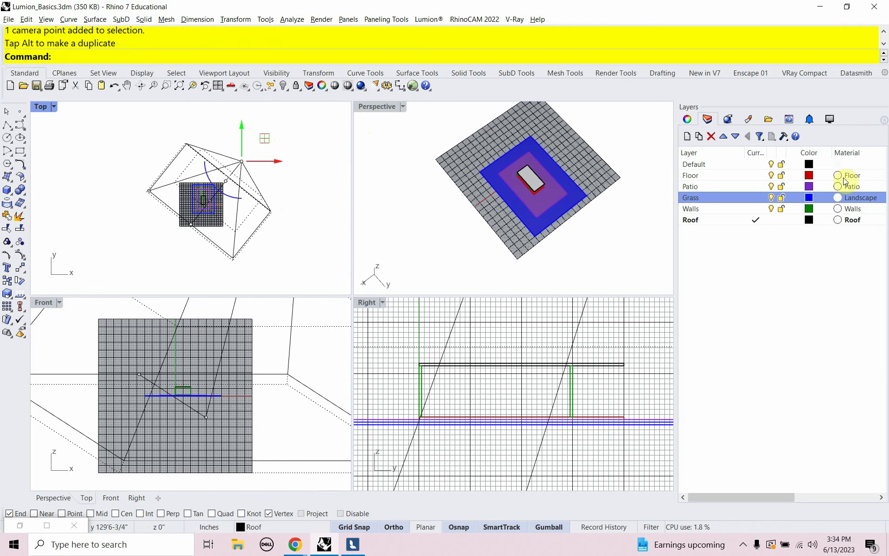
# Set both the Z location and the Z target of the Perspective viewport's camera to 54.
pyautogui.click(686, 121)
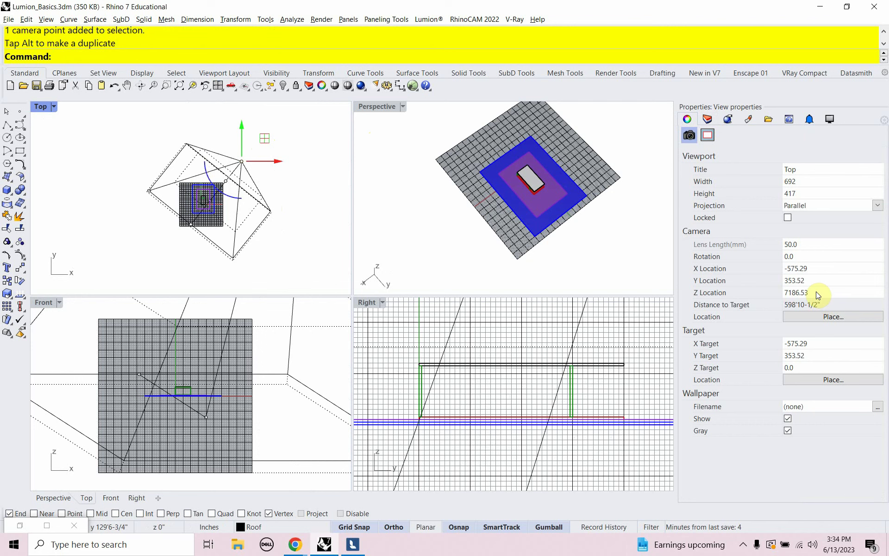
pyautogui.click(382, 110)
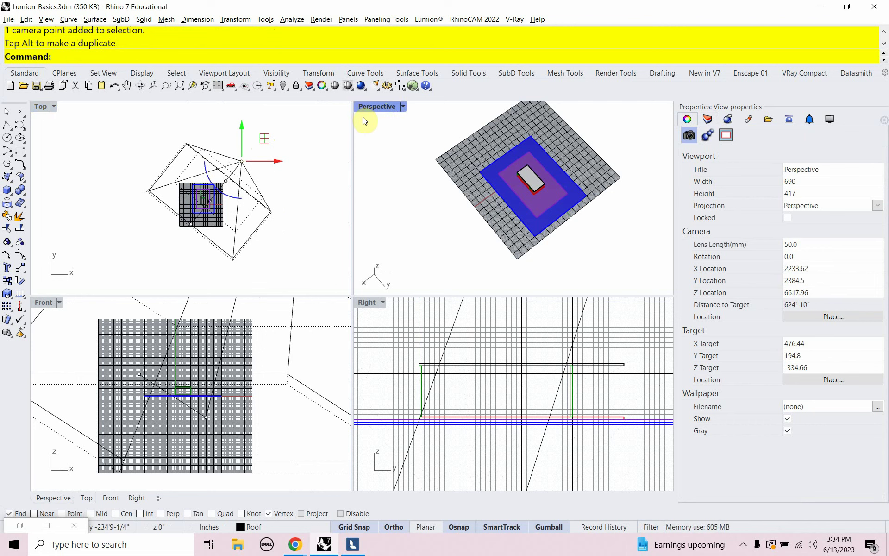
pyautogui.click(816, 291)
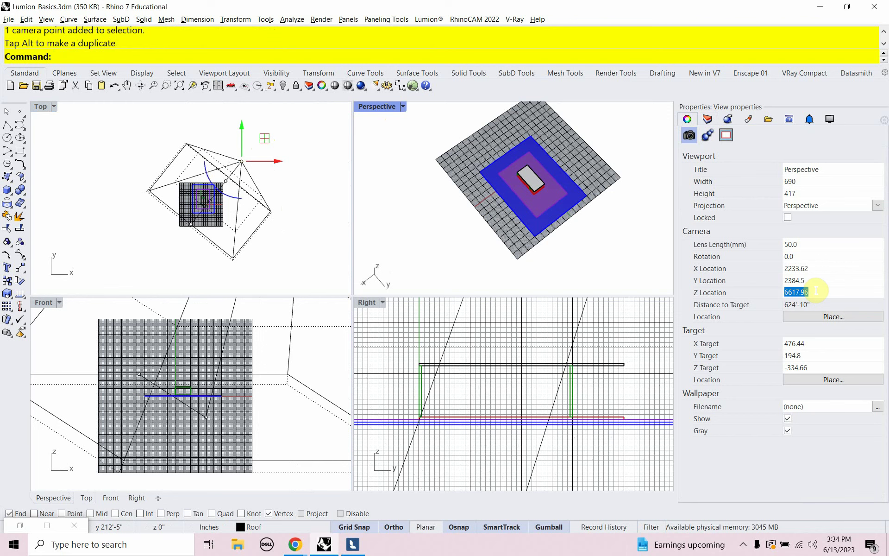
pyautogui.write('54')
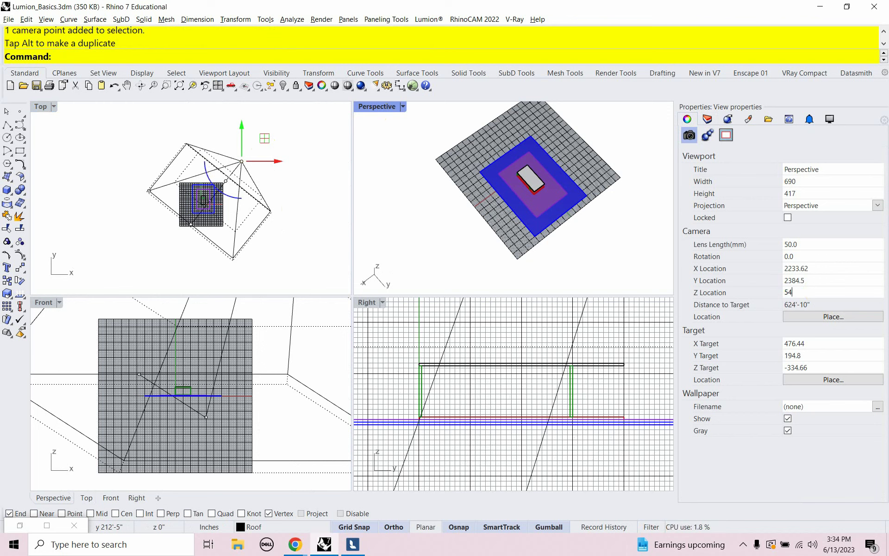
pyautogui.press('Return')
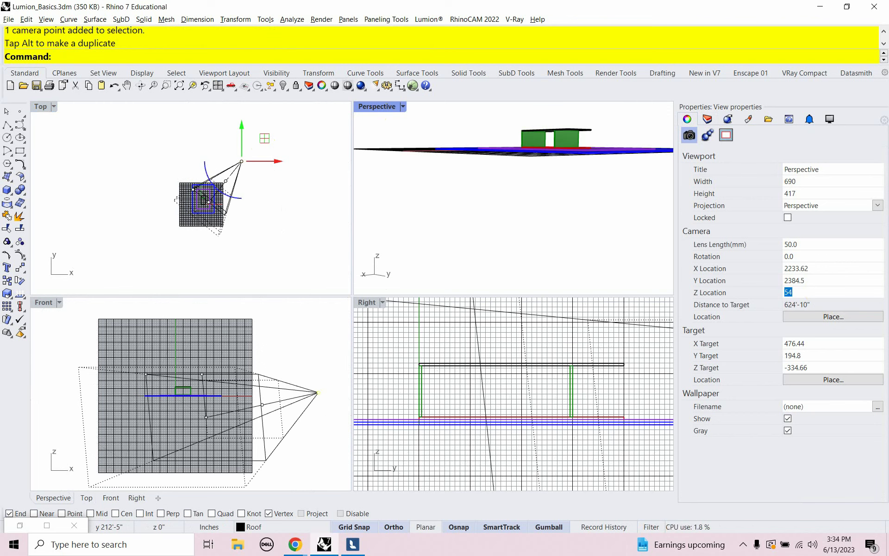
pyautogui.click(815, 367)
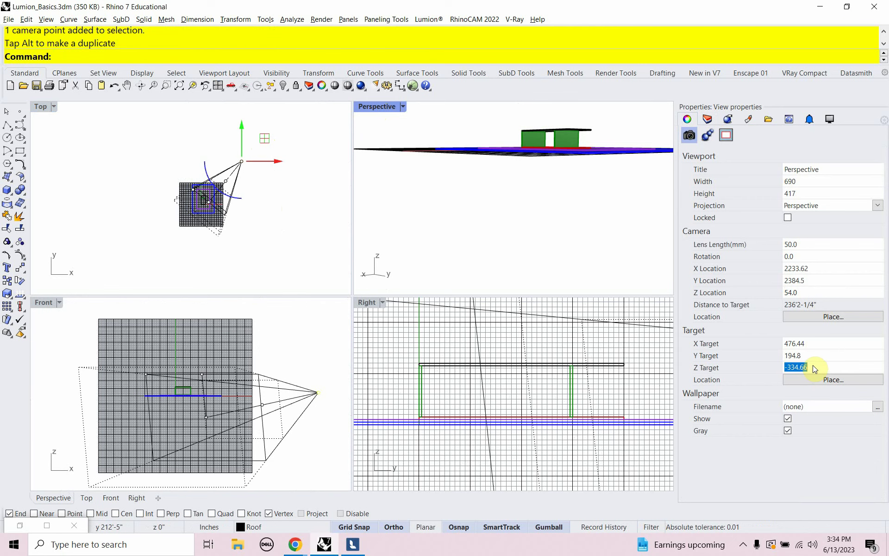
pyautogui.write('54')
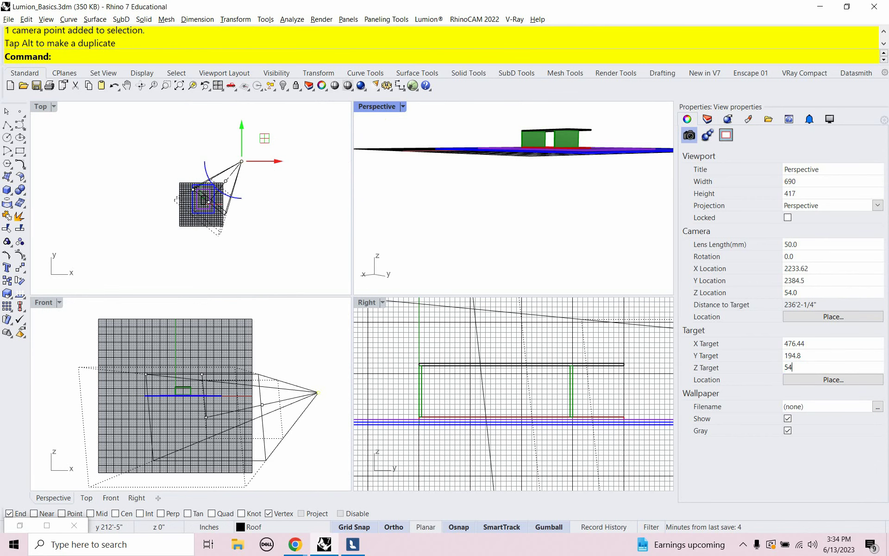
pyautogui.press('Return')
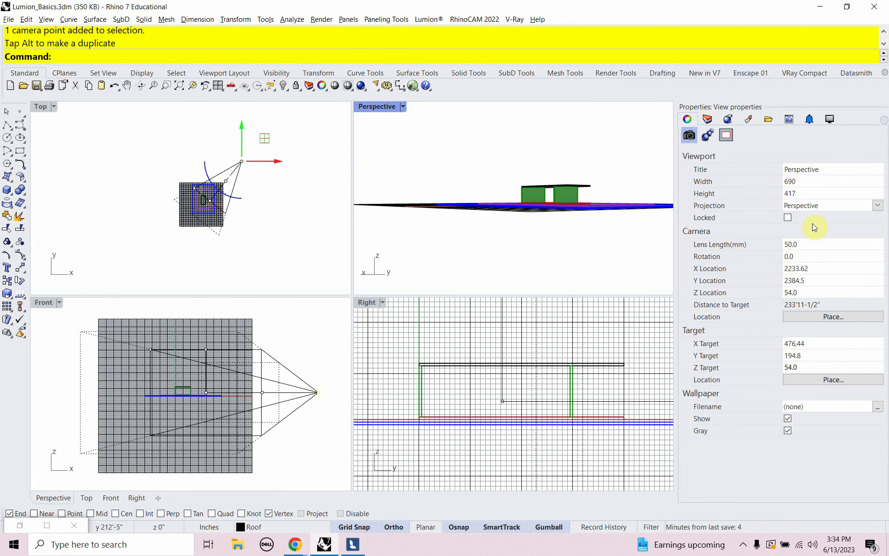
# Set the Perspective camera's lens length to 28 mm.
pyautogui.click(803, 246)
pyautogui.write('28')
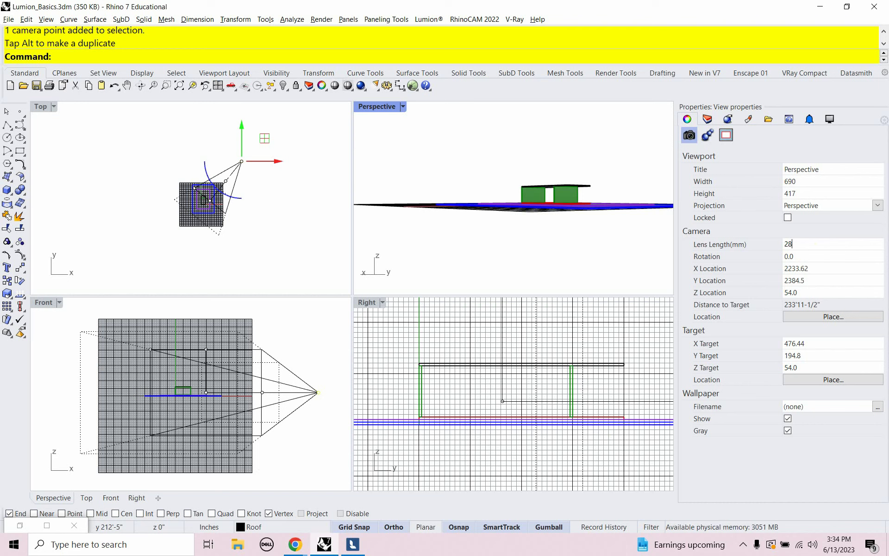
pyautogui.press('Return')
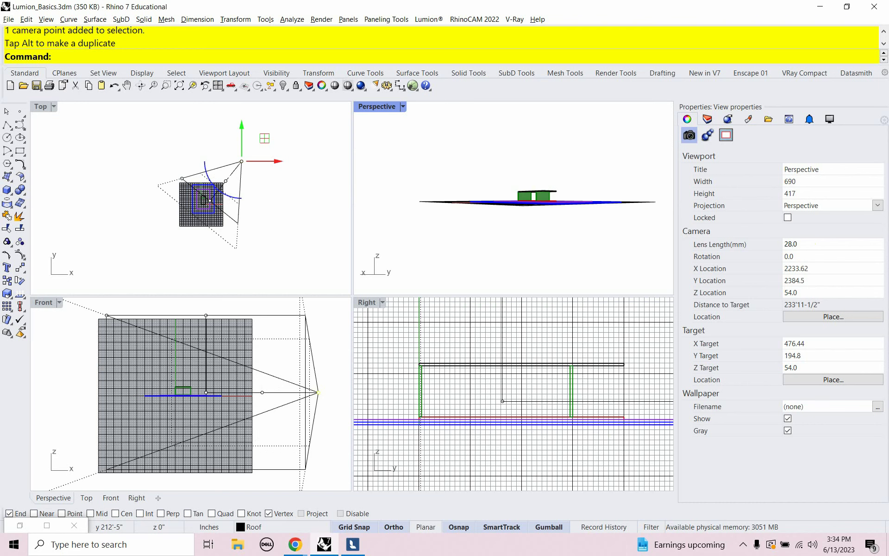
# Move the whole Perspective camera southwest in the Top view, bringing its location onto the grass northeast of the pavilion.
pyautogui.moveTo(189, 167); pyautogui.dragTo(205, 236, button='right')
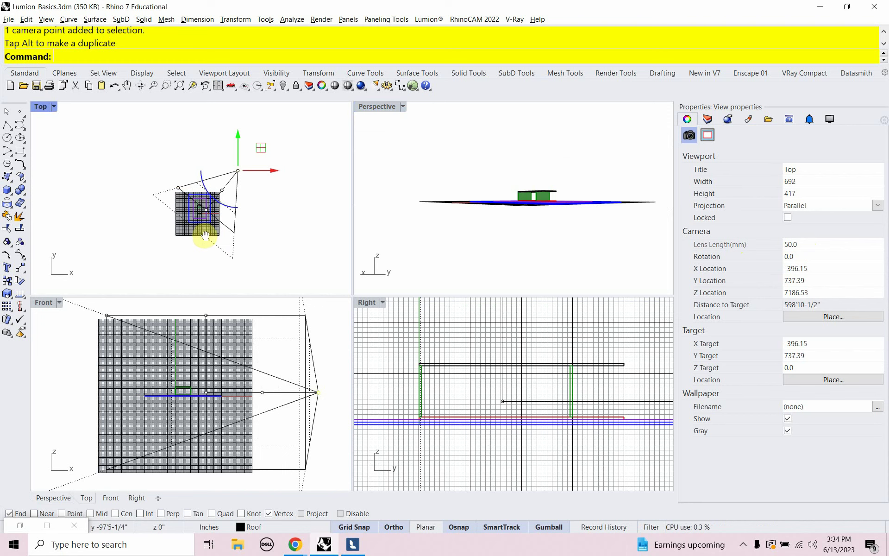
pyautogui.scroll(4, 192, 231)
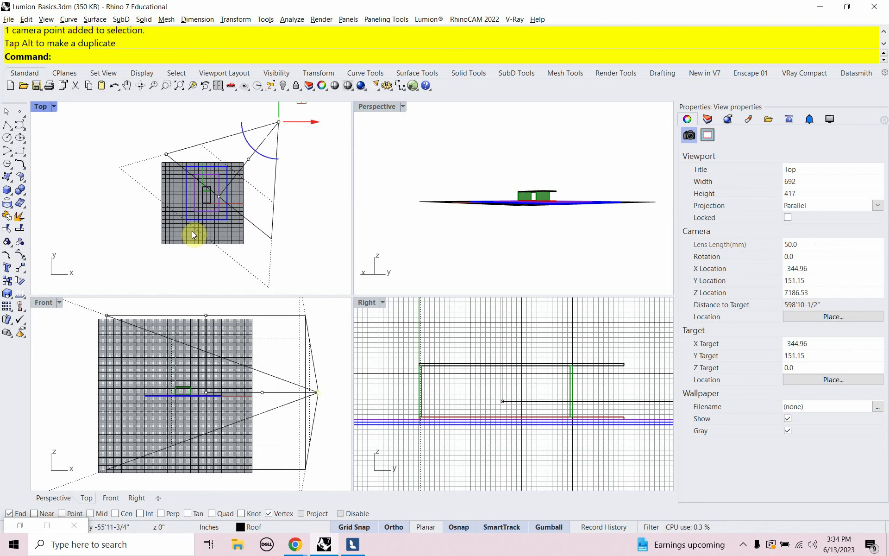
pyautogui.click(258, 159)
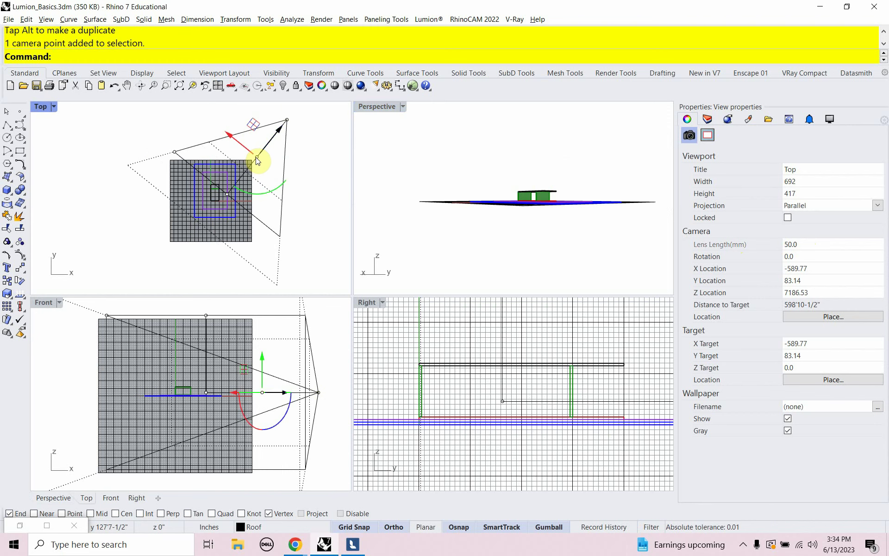
pyautogui.moveTo(258, 159); pyautogui.dragTo(202, 178)
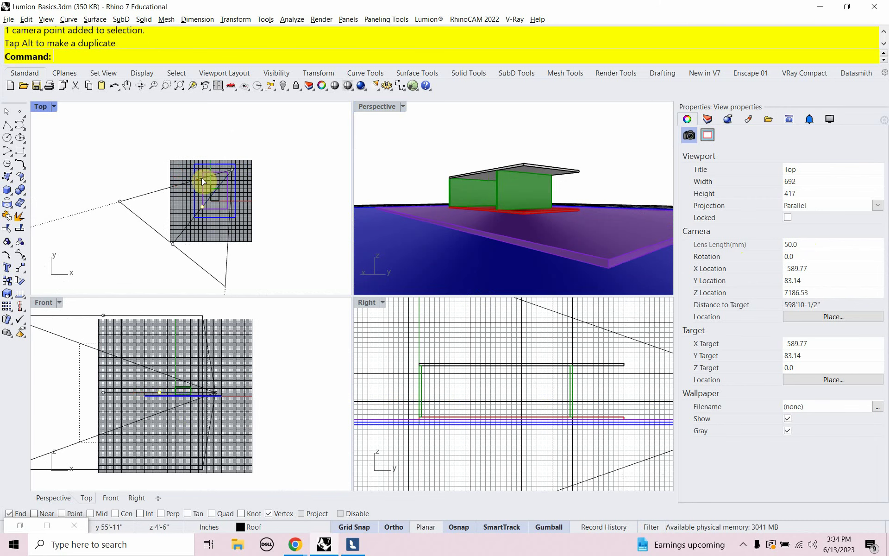
# Move the camera target point north in the Top view and reposition the camera location just east of the grass area.
pyautogui.click(175, 245)
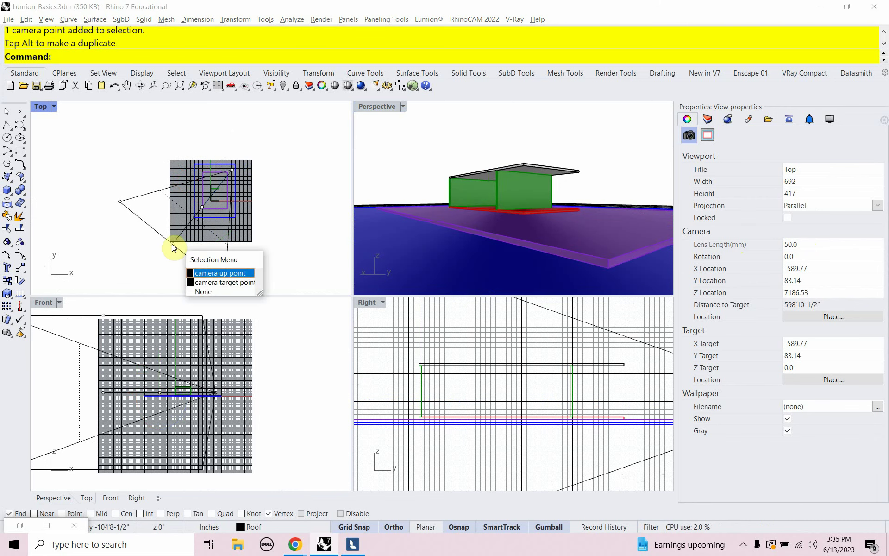
pyautogui.click(199, 282)
pyautogui.moveTo(182, 234); pyautogui.dragTo(184, 187)
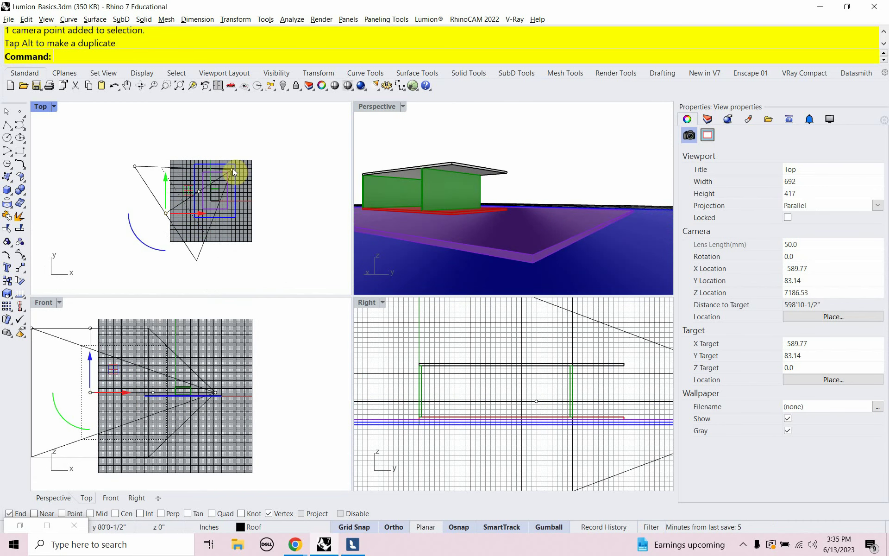
pyautogui.moveTo(232, 171); pyautogui.dragTo(265, 159)
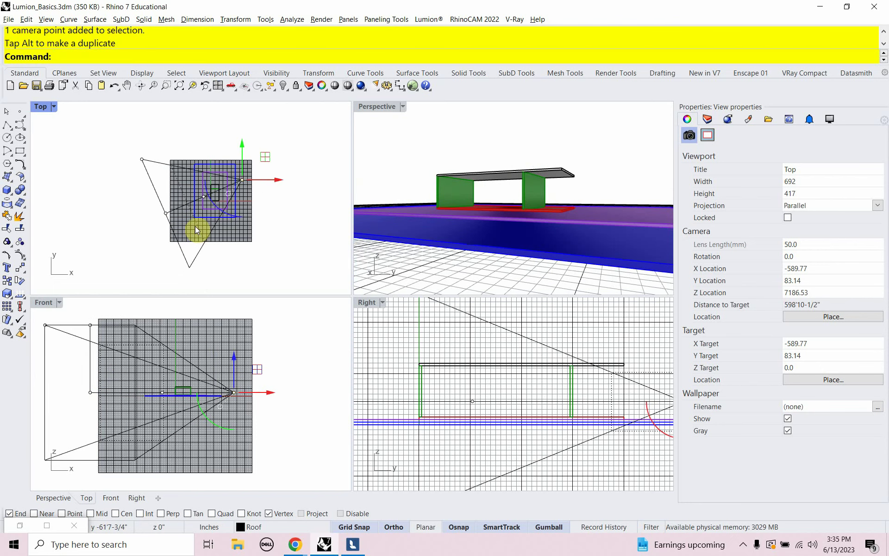
# Shift the whole camera slightly southwest in the Top view, bringing its location to the grass area's east edge.
pyautogui.scroll(8, 195, 225)
pyautogui.moveTo(206, 201); pyautogui.dragTo(205, 237, button='right')
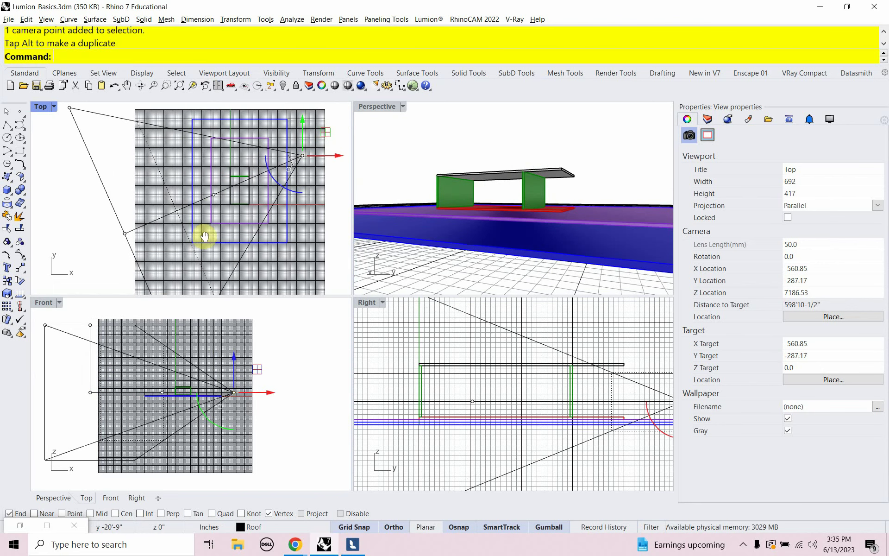
pyautogui.click(211, 202)
pyautogui.moveTo(224, 171); pyautogui.dragTo(210, 178)
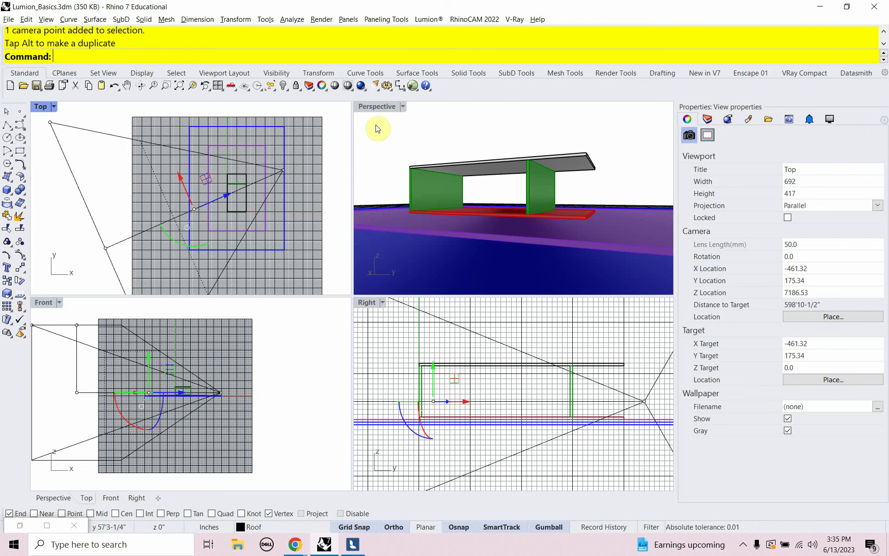
# Save the Perspective viewport as a named view called Eye-Level and save the Rhino file.
pyautogui.click(383, 110)
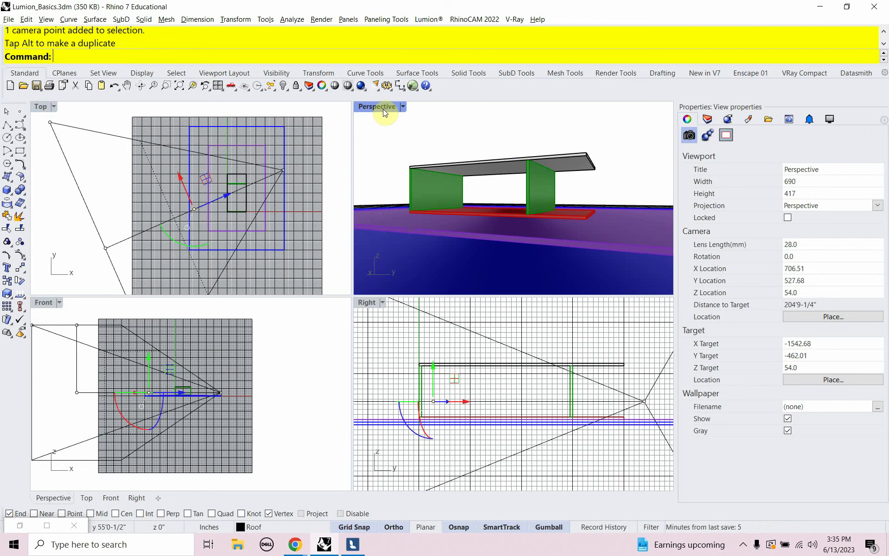
pyautogui.write('N')
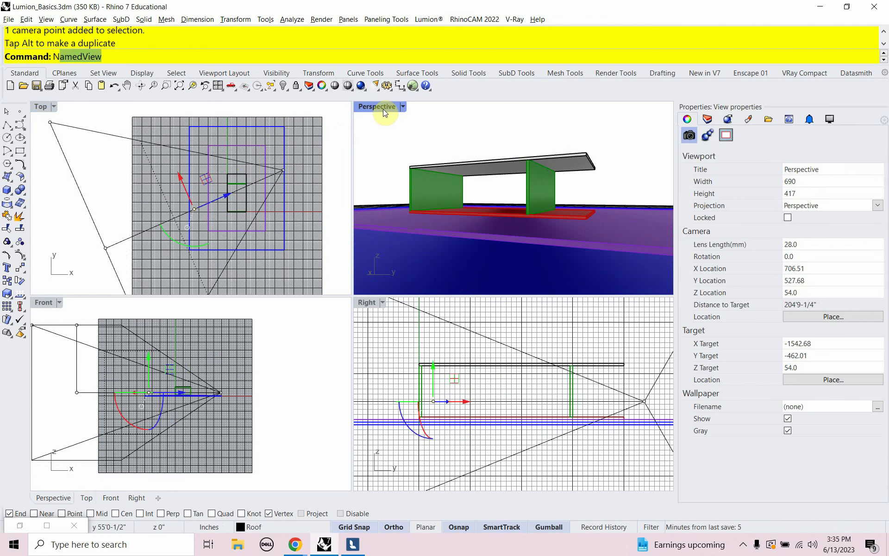
pyautogui.write('amedVi')
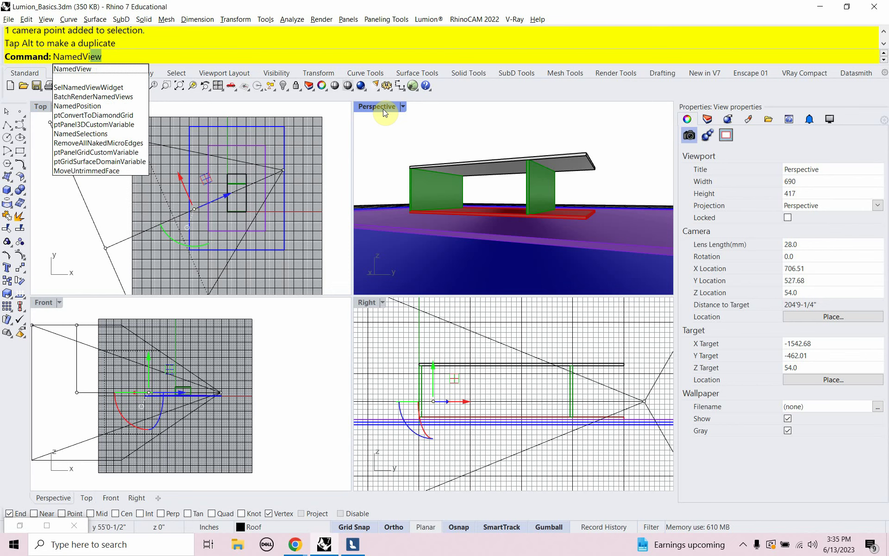
pyautogui.write('ew')
pyautogui.press('Return')
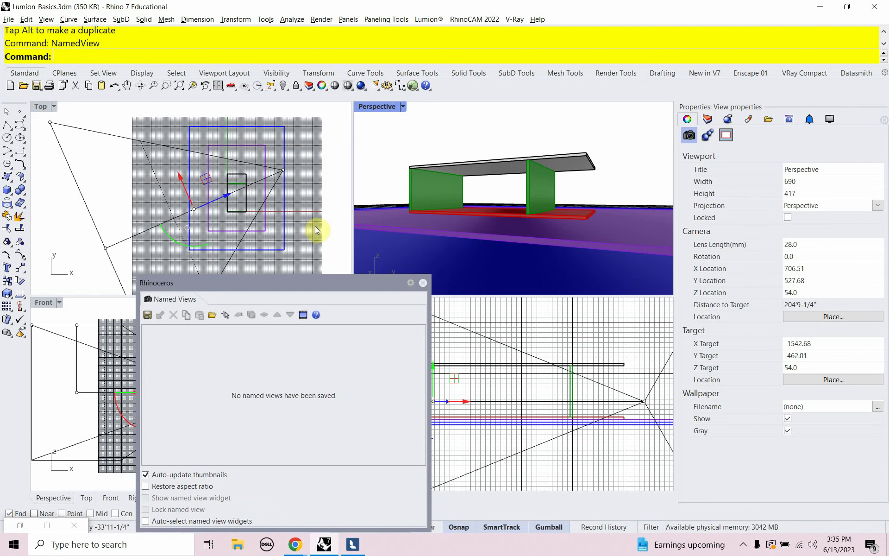
pyautogui.click(145, 315)
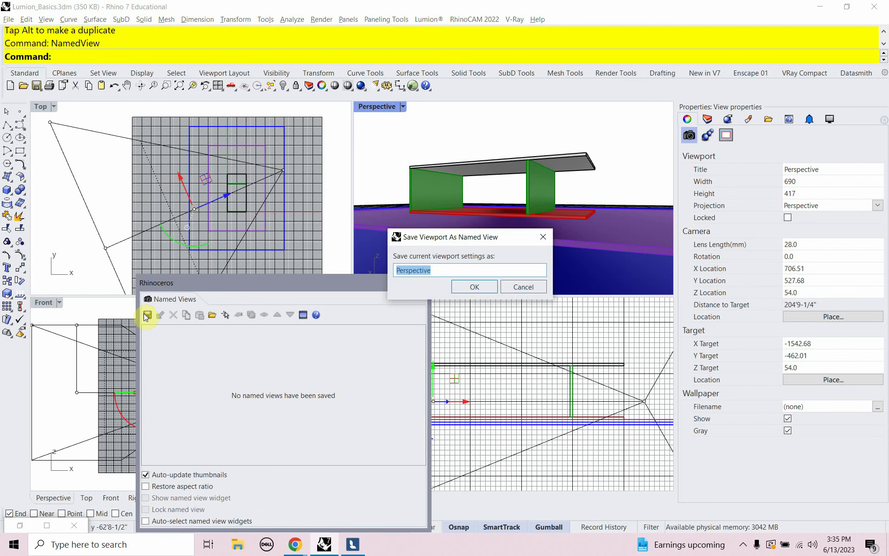
pyautogui.write('Eye')
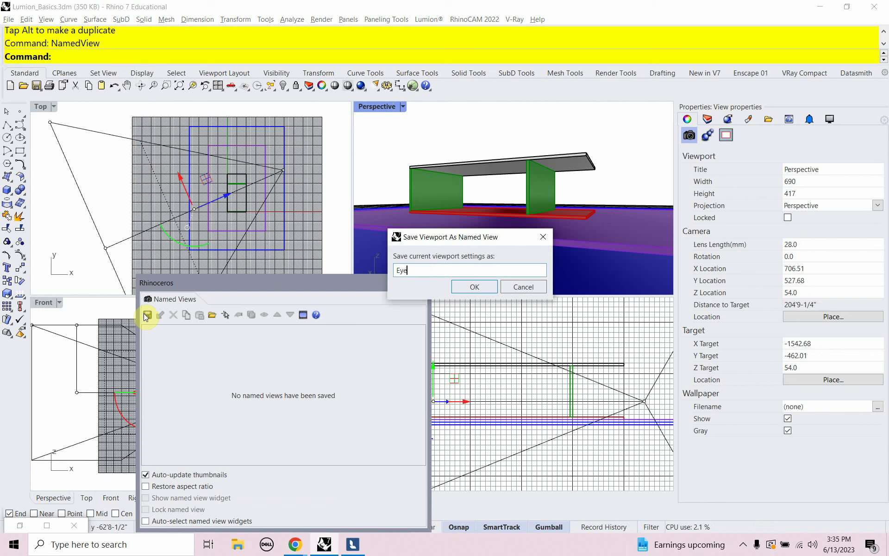
pyautogui.write('-Level')
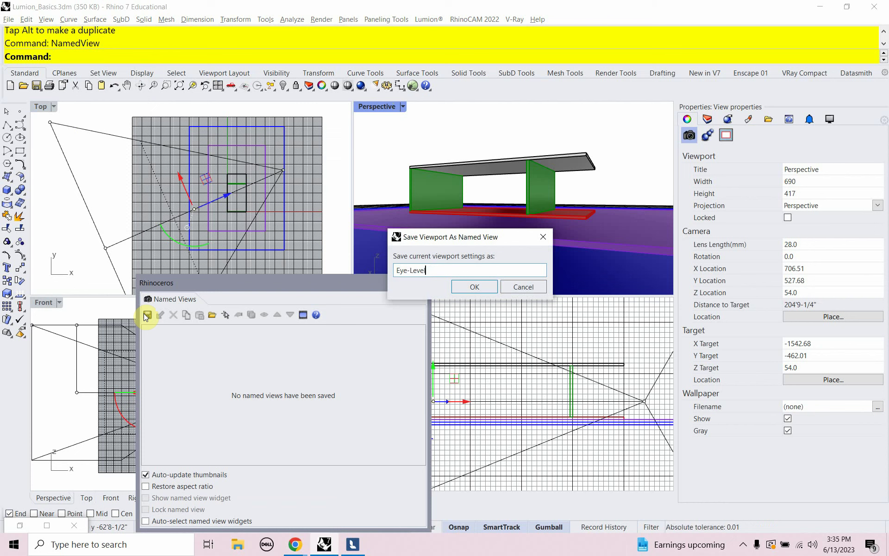
pyautogui.click(475, 288)
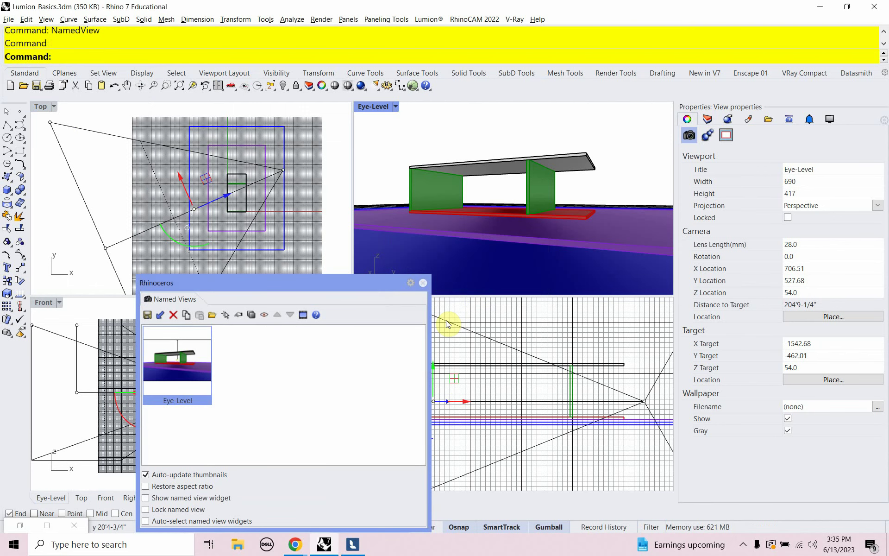
pyautogui.click(422, 282)
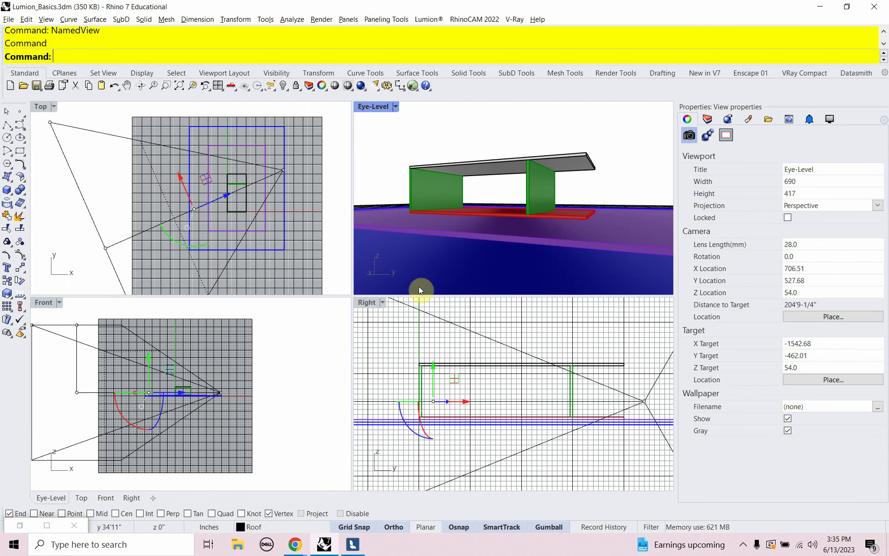
pyautogui.click(9, 19)
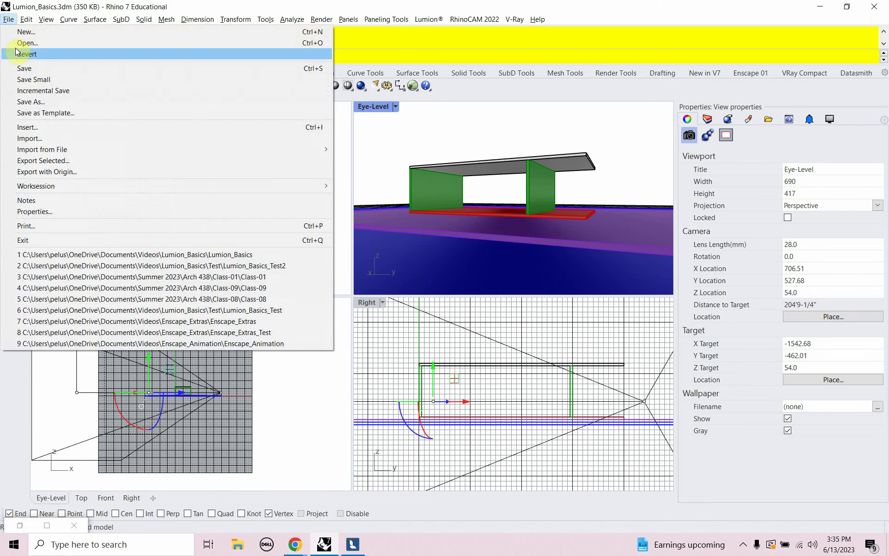
pyautogui.click(17, 70)
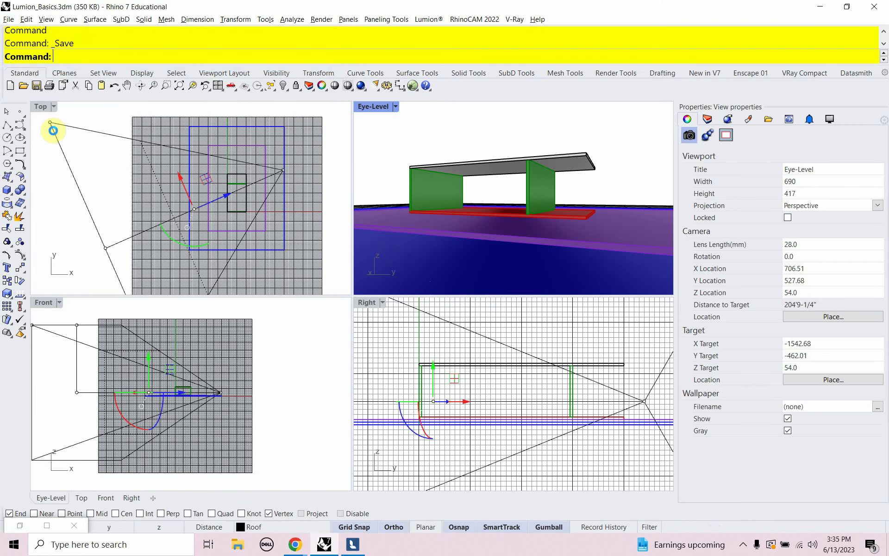
# Switch to Lumion, store the current pavilion view in photo slot 1 in Photo mode, and return to Build mode.
pyautogui.click(354, 545)
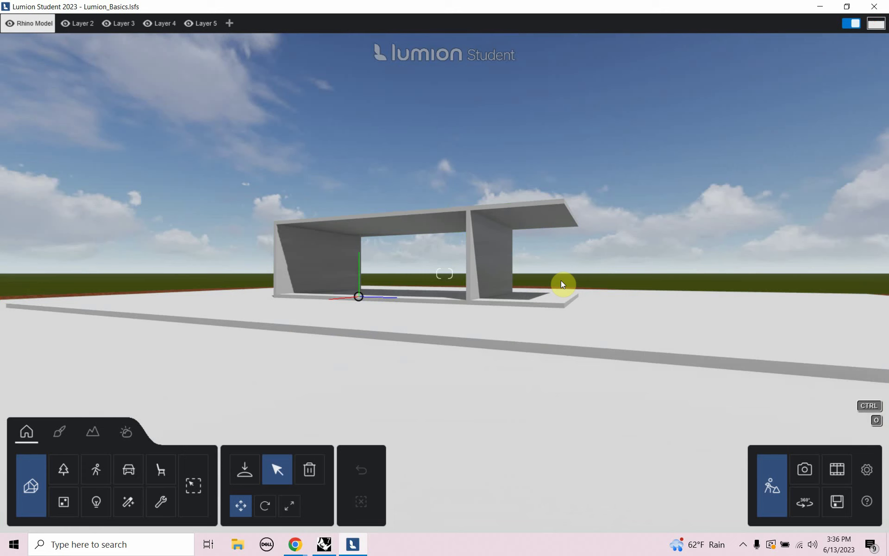
pyautogui.moveTo(579, 306)
pyautogui.mouseDown()
pyautogui.moveTo(610, 371)
pyautogui.moveTo(676, 409)
pyautogui.mouseUp()
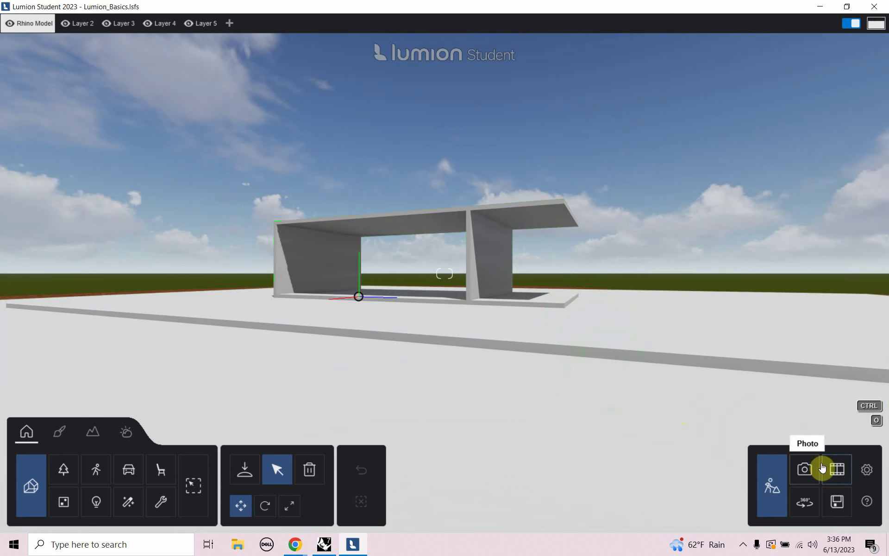
pyautogui.click(809, 473)
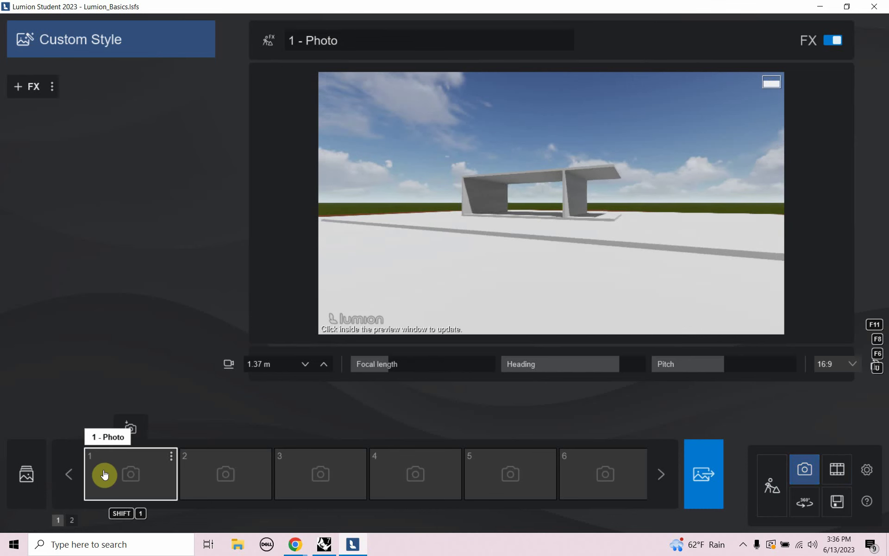
pyautogui.click(122, 431)
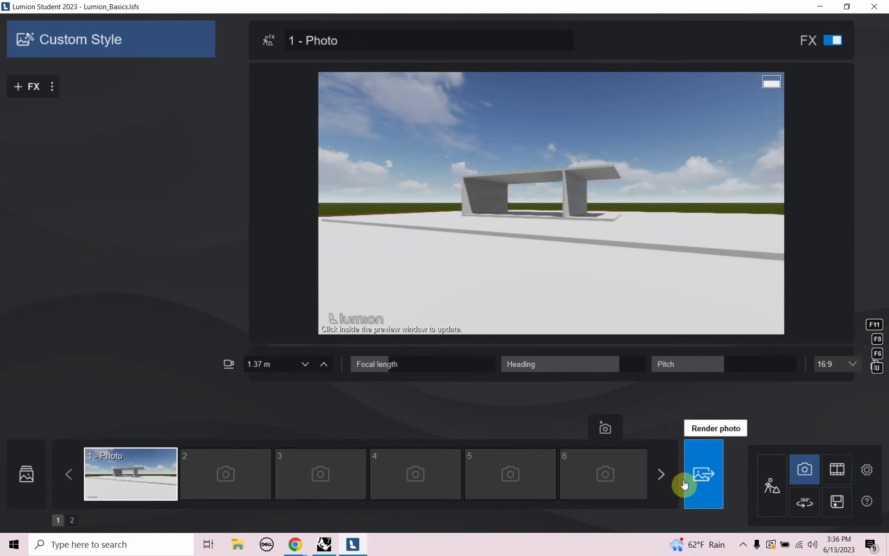
pyautogui.click(771, 492)
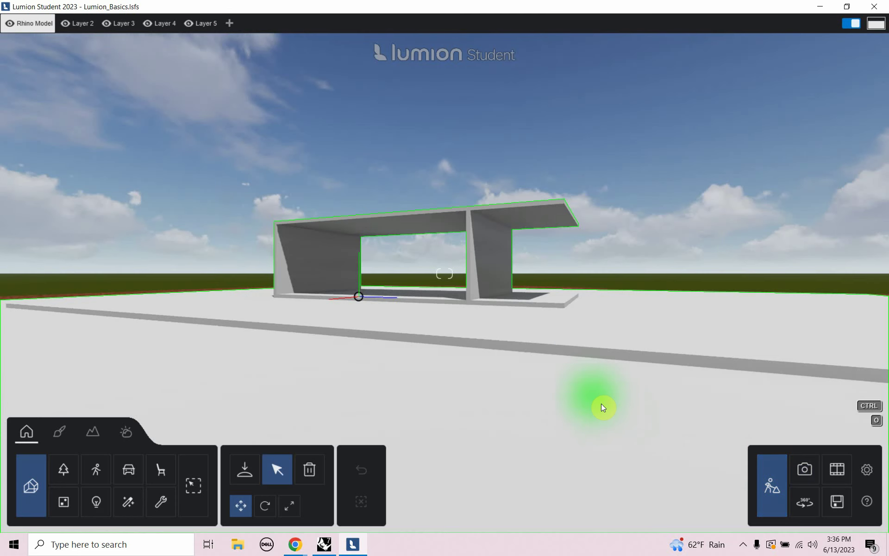
pyautogui.hotkey('alt', 'Tab')
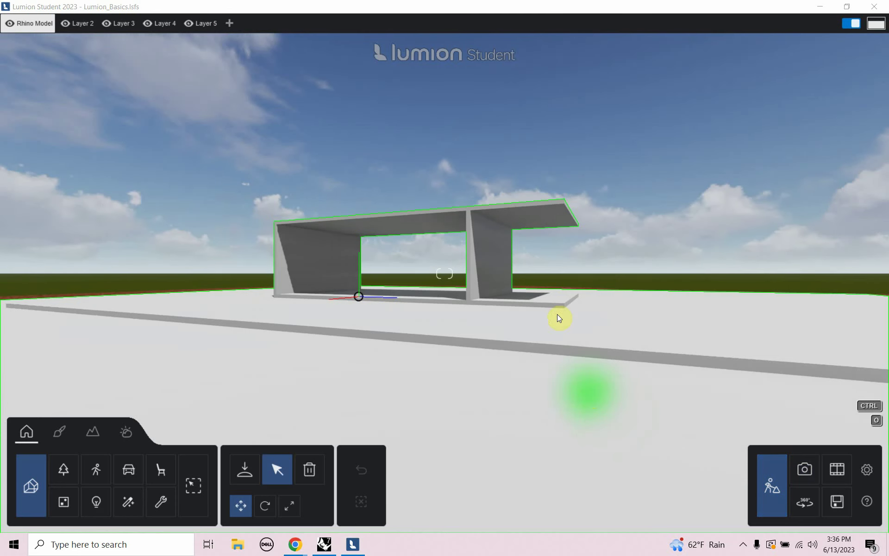
pyautogui.hotkey('alt', 'Tab')
pyautogui.hotkey('alt', 'Tab')
pyautogui.click(355, 548)
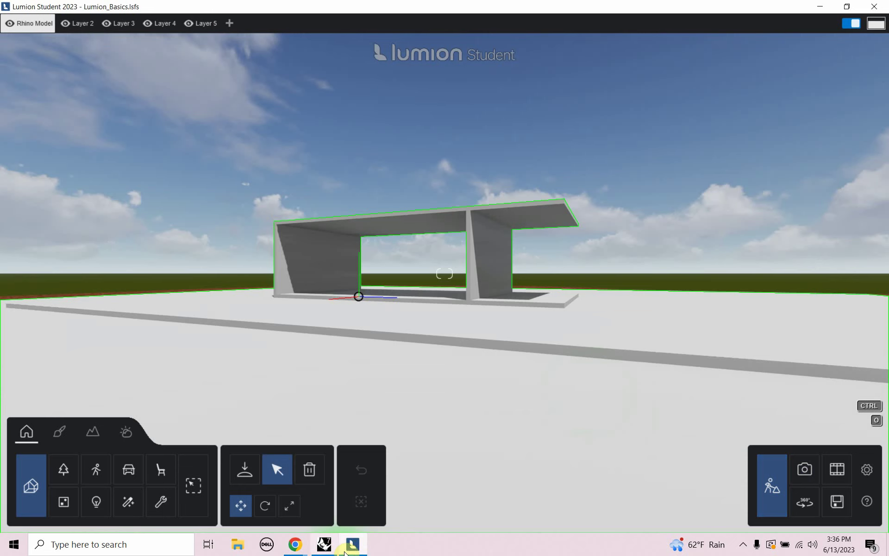
pyautogui.click(328, 548)
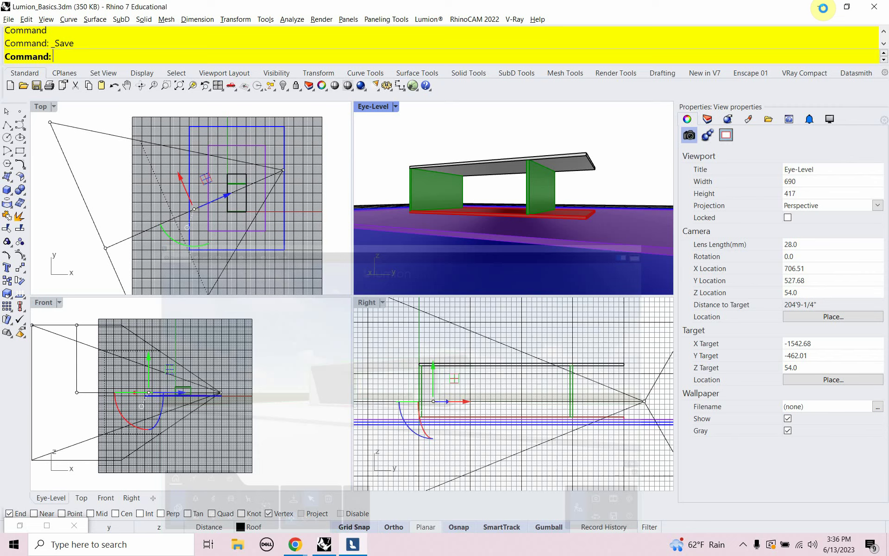
pyautogui.click(820, 7)
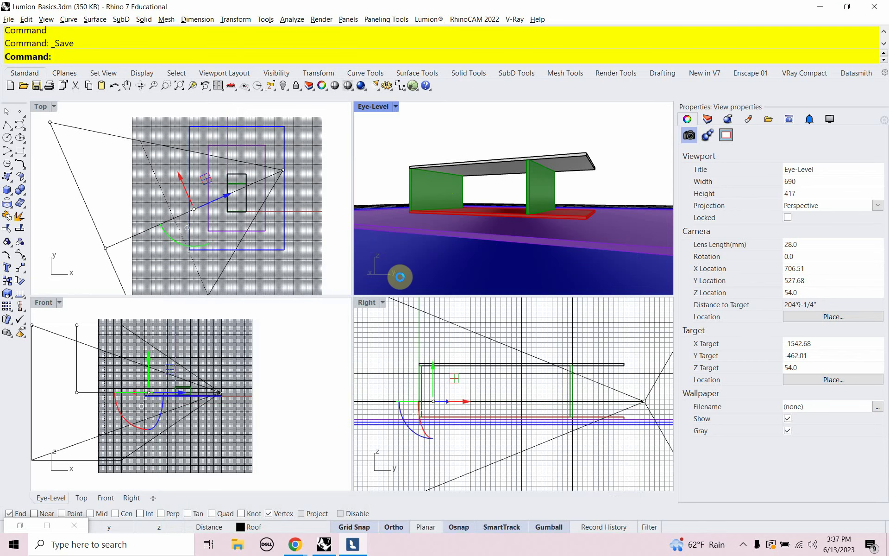
# Switch to Lumion and adjust the sun direction in the northeast part of the compass in the weather settings.
pyautogui.click(352, 544)
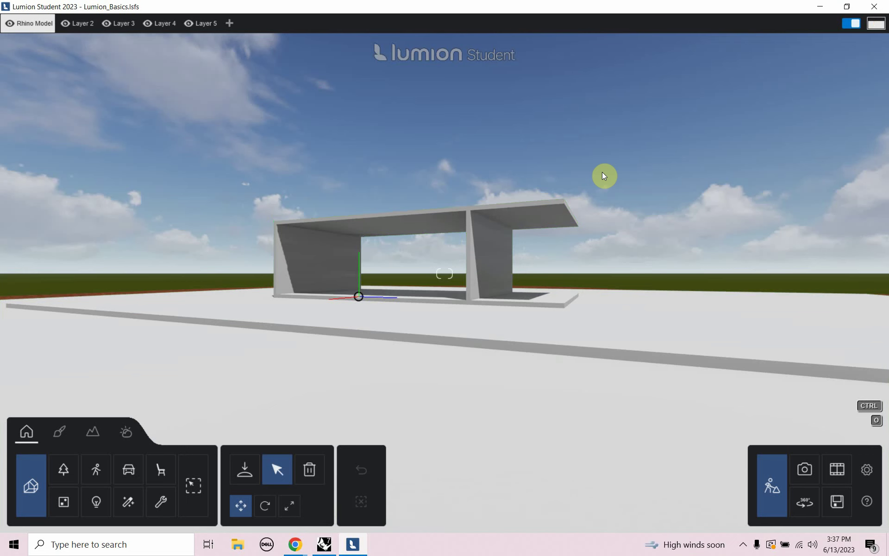
pyautogui.click(124, 440)
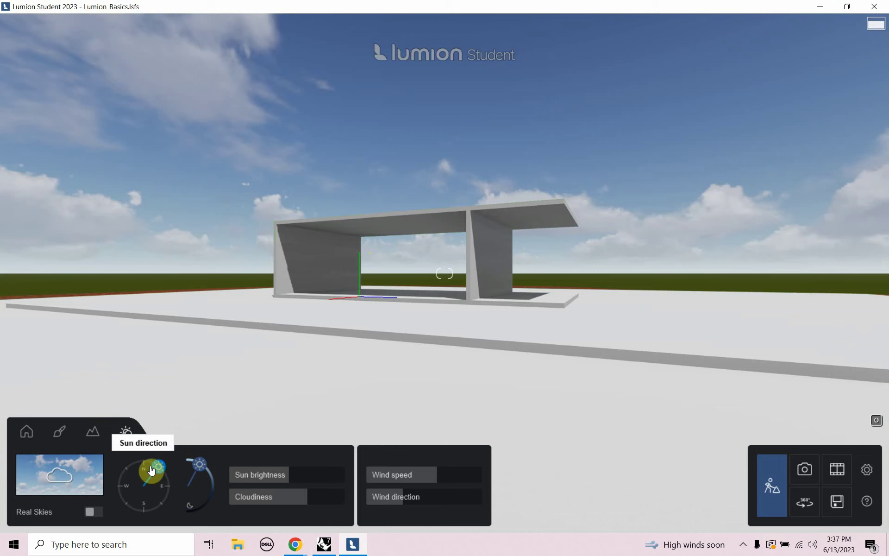
pyautogui.moveTo(153, 470); pyautogui.dragTo(160, 473)
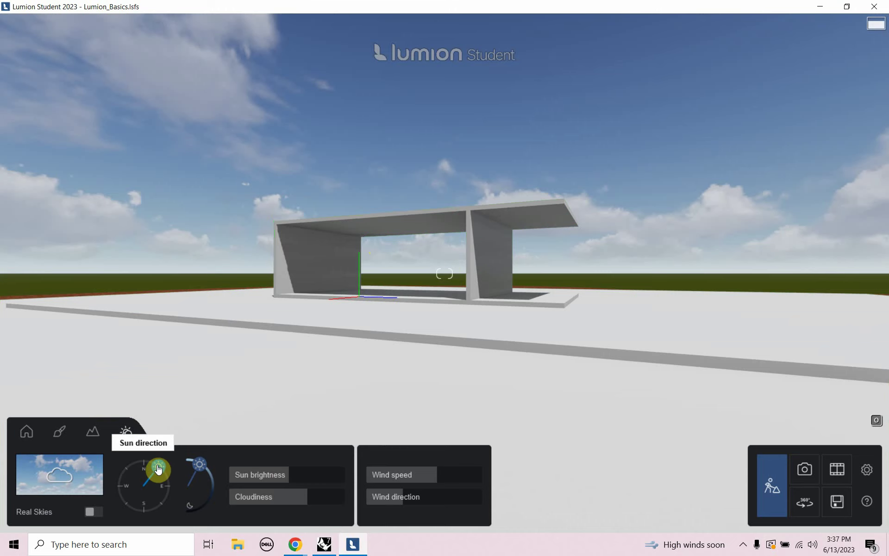
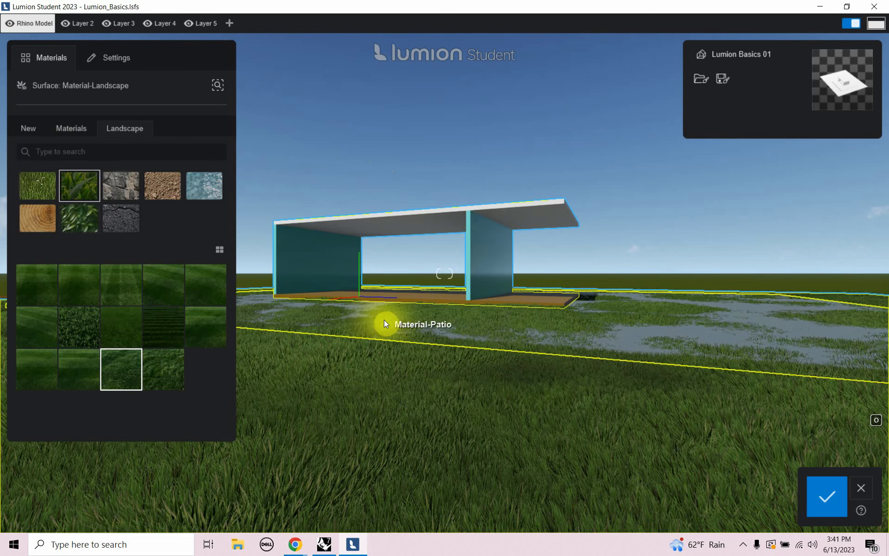
# Reduce the Grass length of the Material-Landscape surface to about a third of its range and save the material changes.
pyautogui.click(116, 68)
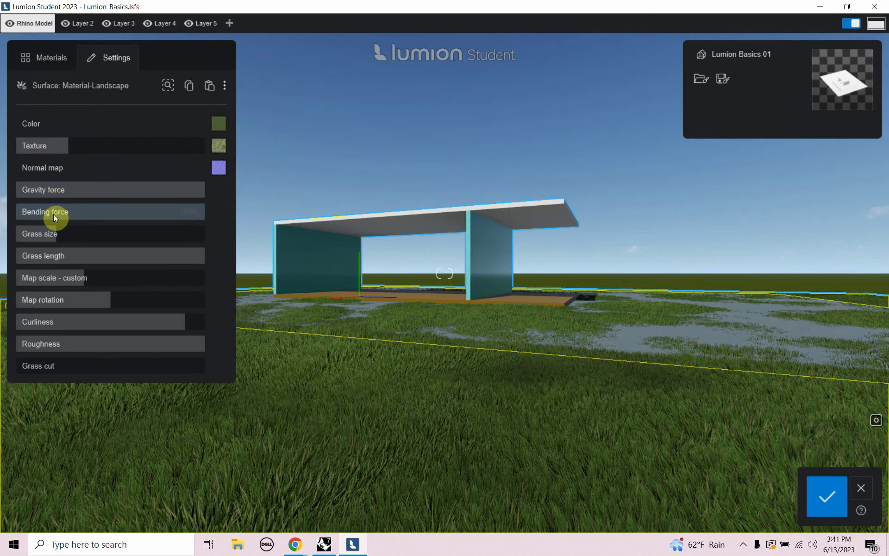
pyautogui.moveTo(206, 259); pyautogui.dragTo(82, 261)
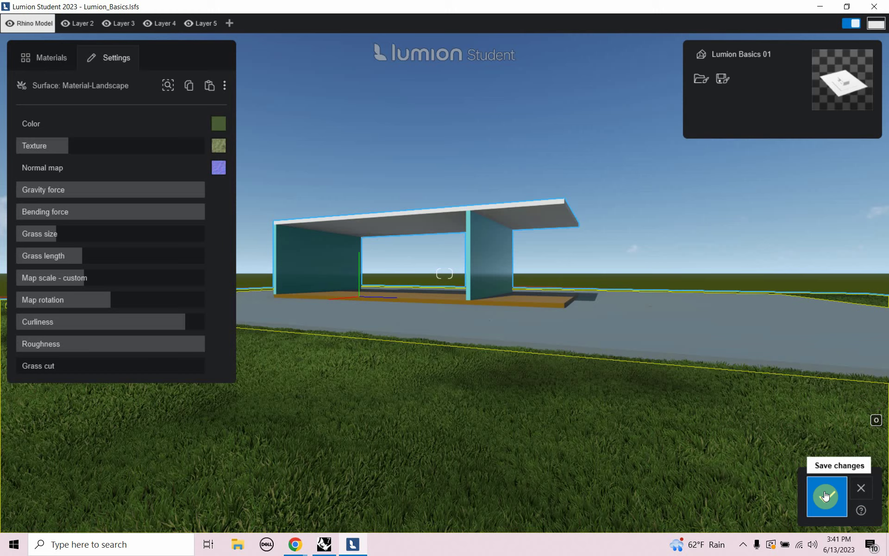
pyautogui.click(827, 496)
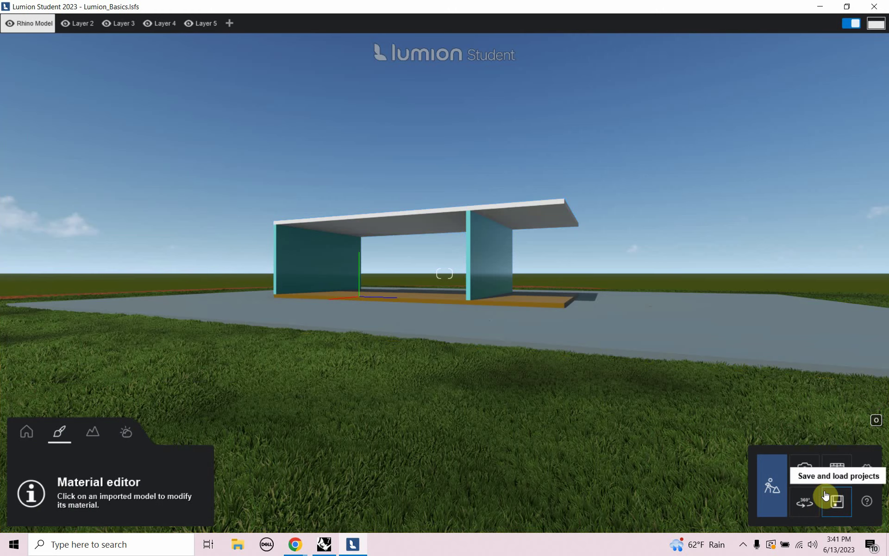
# Save the project under its current file name and return to Build mode.
pyautogui.click(837, 501)
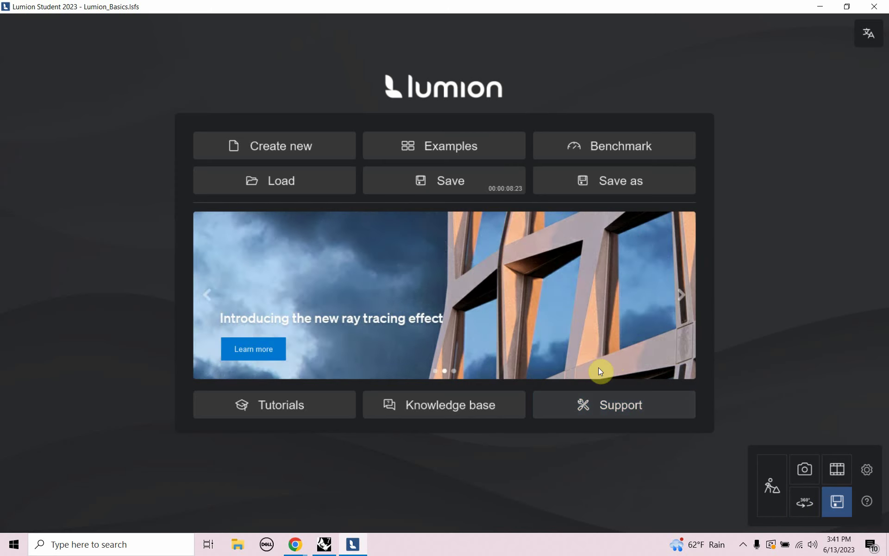
pyautogui.click(471, 188)
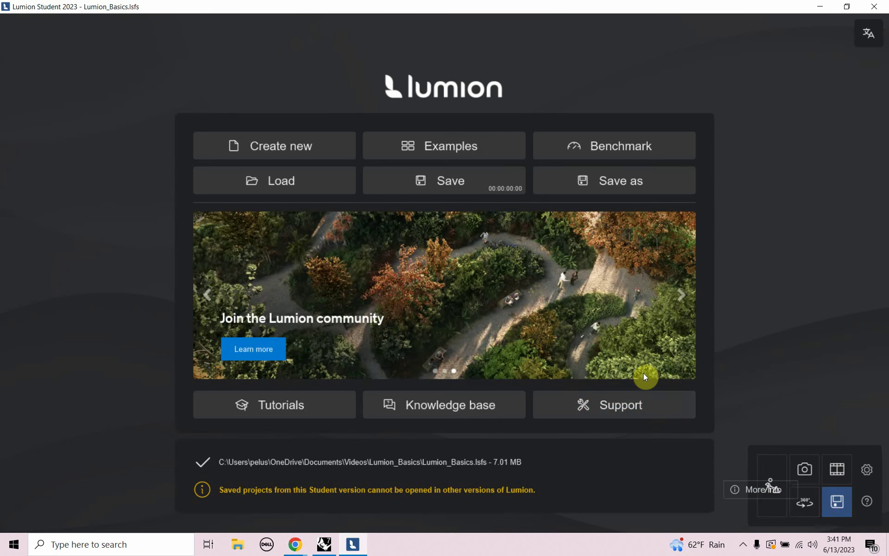
pyautogui.click(768, 490)
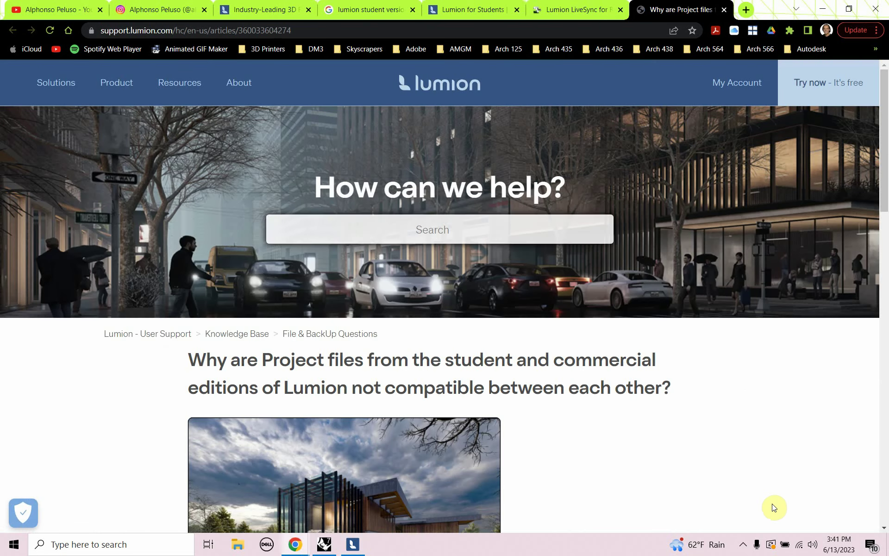
pyautogui.hotkey('alt', 'Tab')
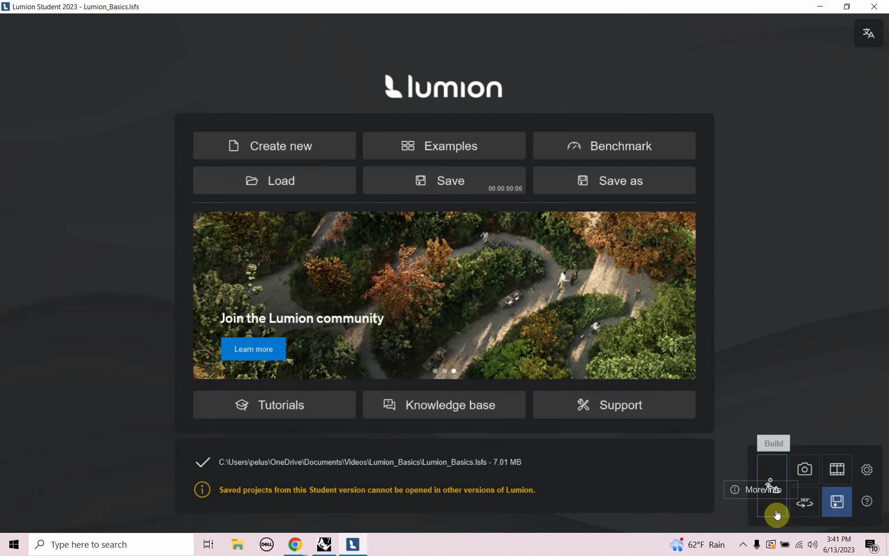
pyautogui.click(778, 514)
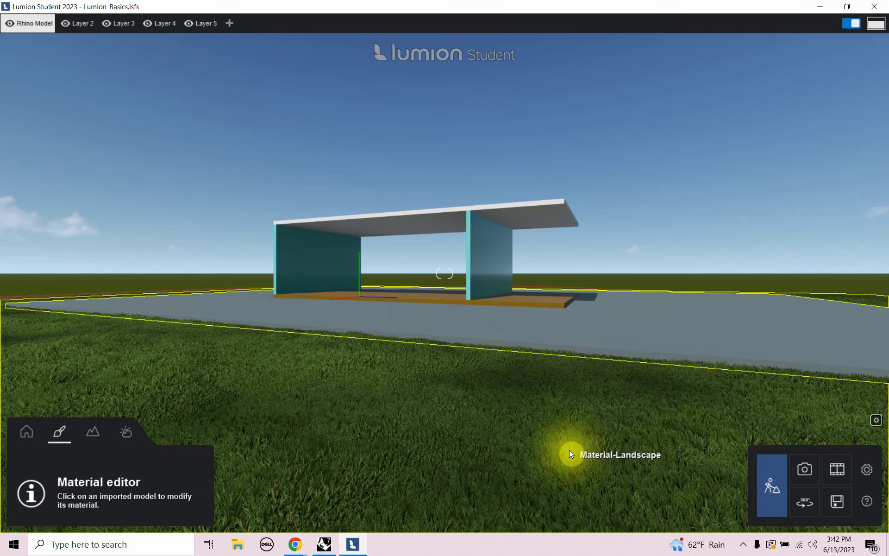
# Switch to Rhino to check the topic list on the Grasshopper canvas, and return to Lumion.
pyautogui.hotkey('alt', 'Tab')
pyautogui.hotkey('alt', 'Tab')
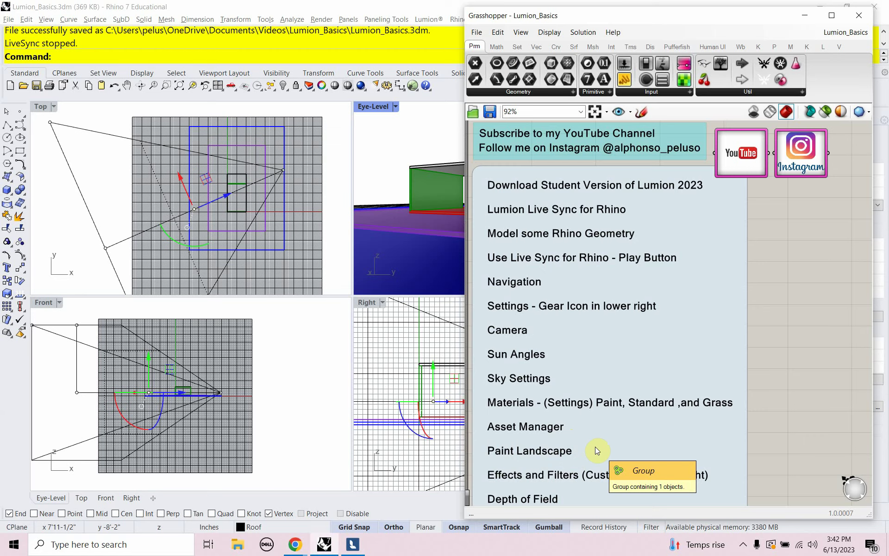
pyautogui.hotkey('alt', 'Tab')
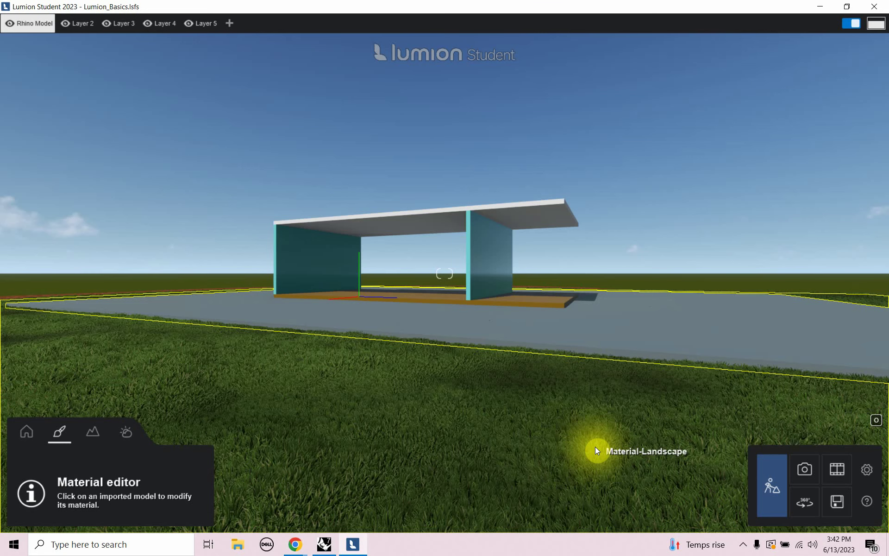
# Place two single AmericanBeech-M2 HQ broadleaf trees outside the lawn, one on each side of the pavilion.
pyautogui.scroll(-5, 500, 359)
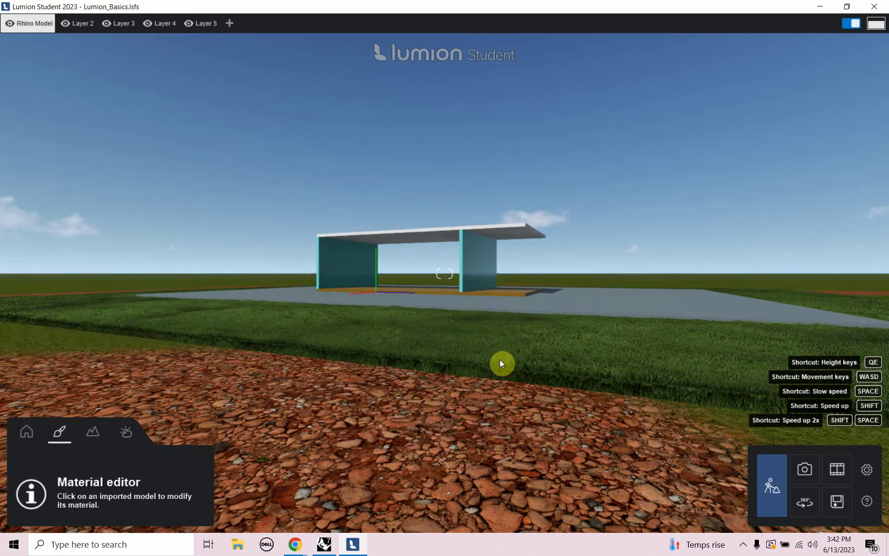
pyautogui.moveTo(499, 359); pyautogui.dragTo(499, 444, button='right')
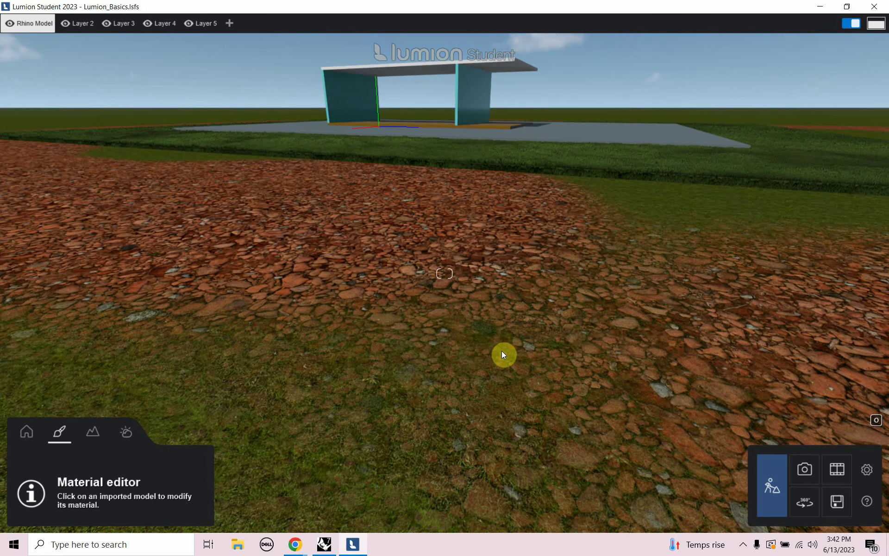
pyautogui.press('q')
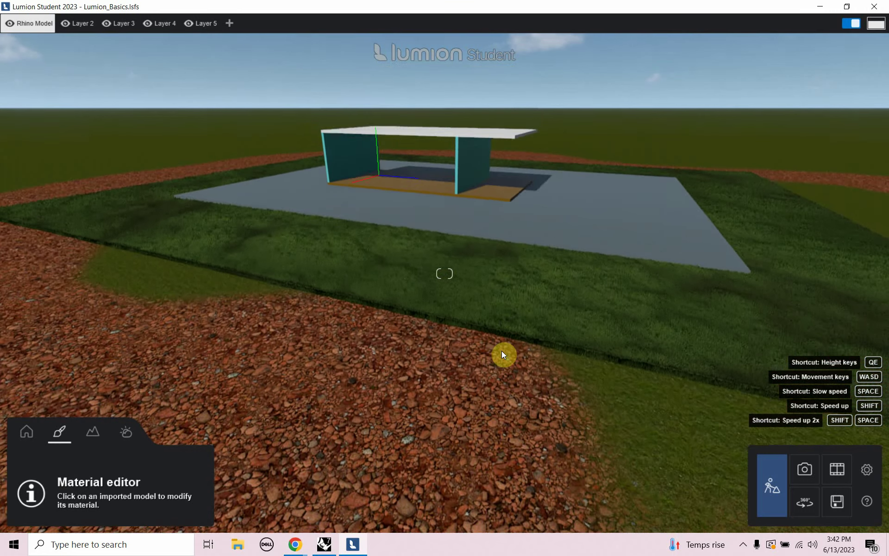
pyautogui.press('q')
pyautogui.moveTo(502, 352); pyautogui.dragTo(496, 385, button='right')
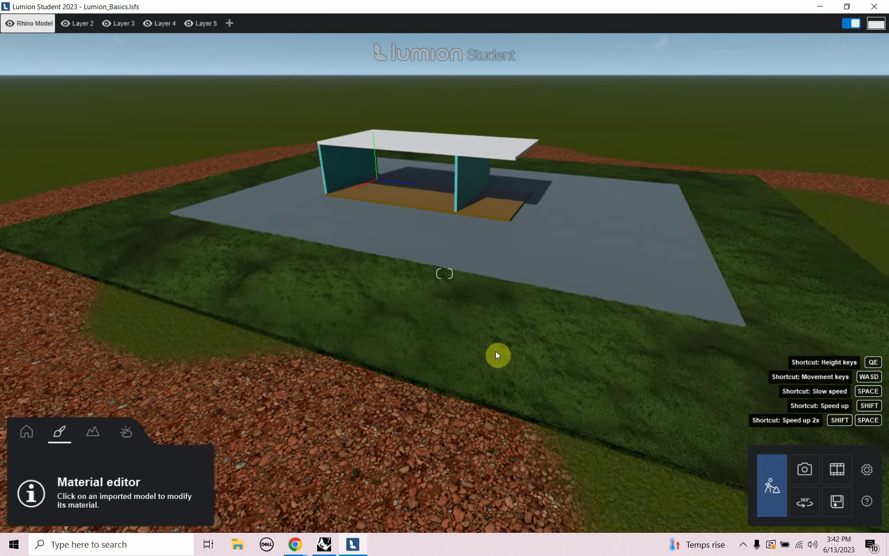
pyautogui.press('s')
pyautogui.press('s')
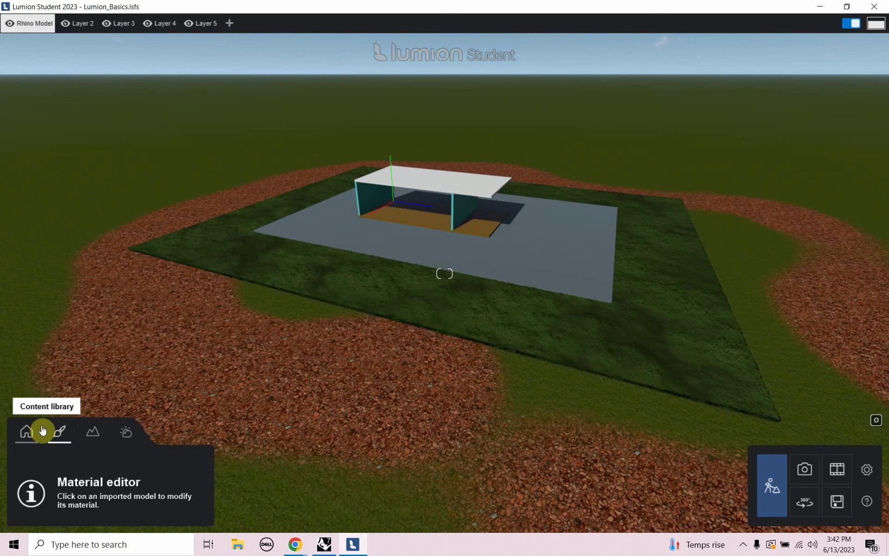
pyautogui.click(27, 438)
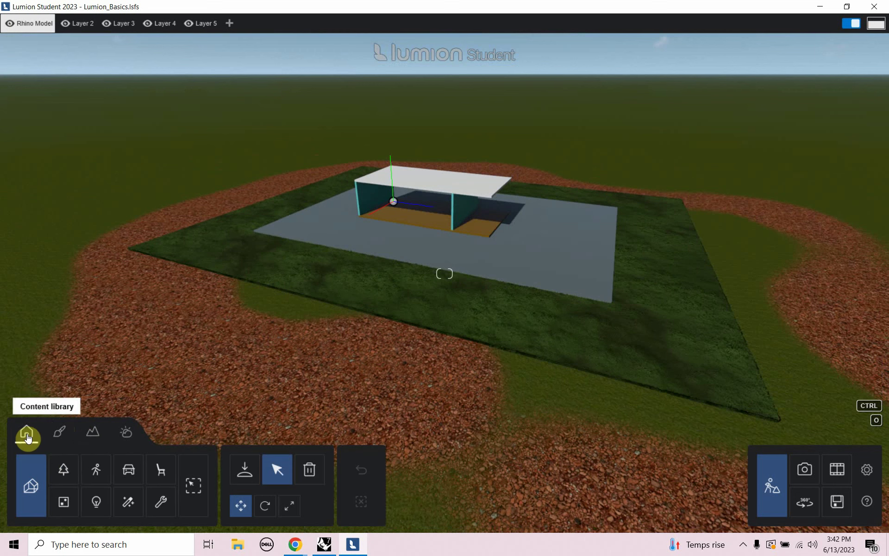
pyautogui.click(62, 481)
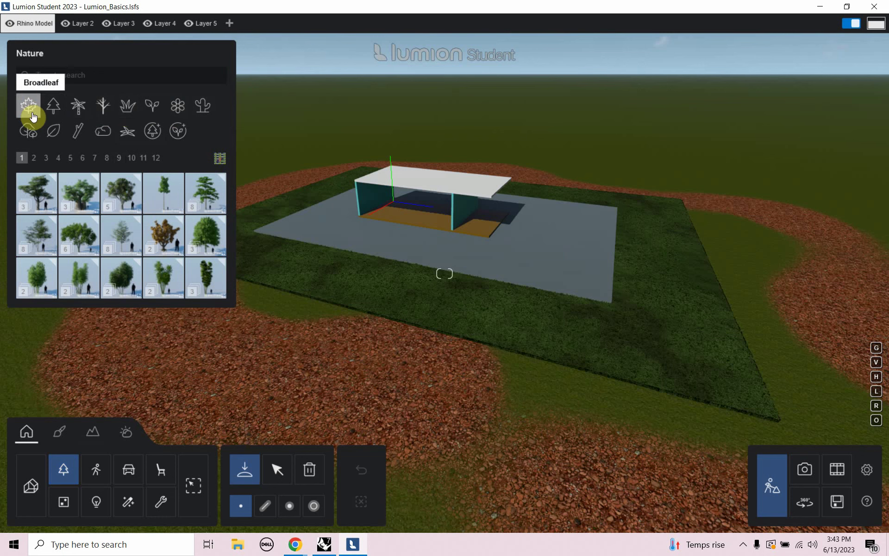
pyautogui.click(33, 231)
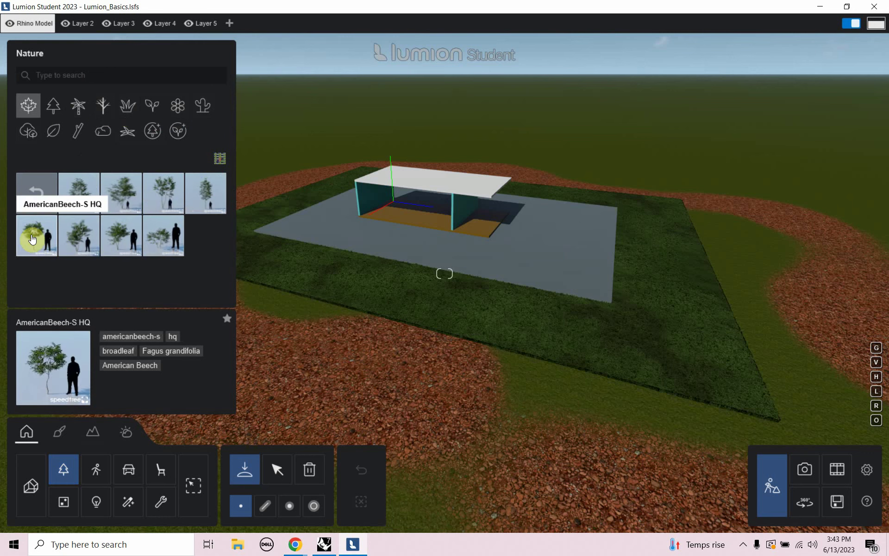
pyautogui.click(119, 192)
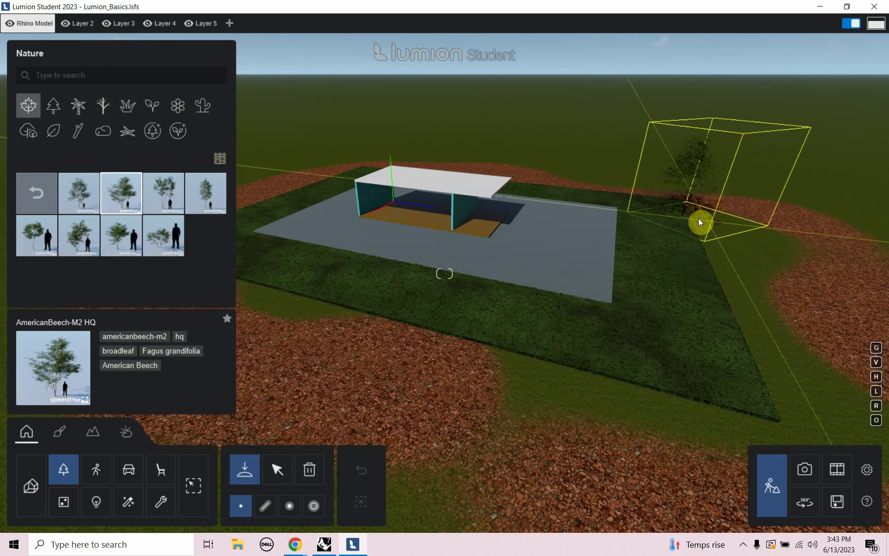
pyautogui.click(752, 254)
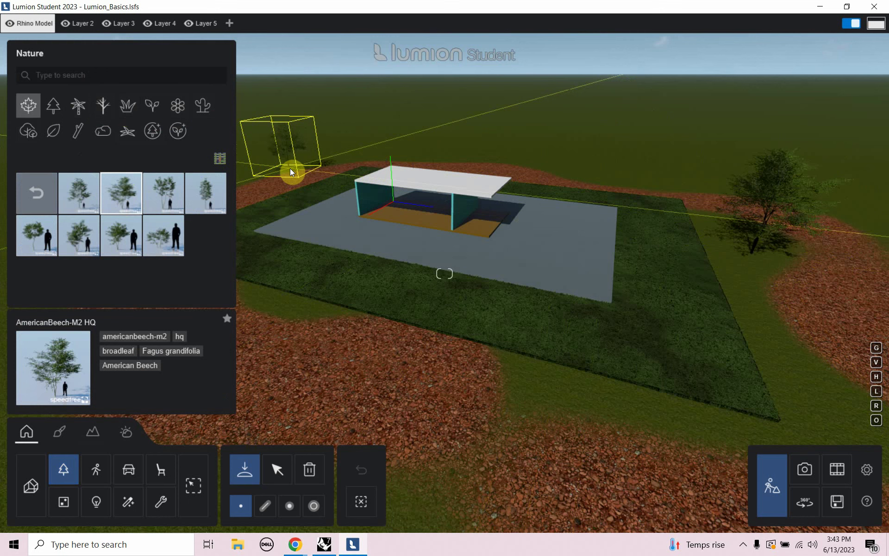
pyautogui.click(290, 168)
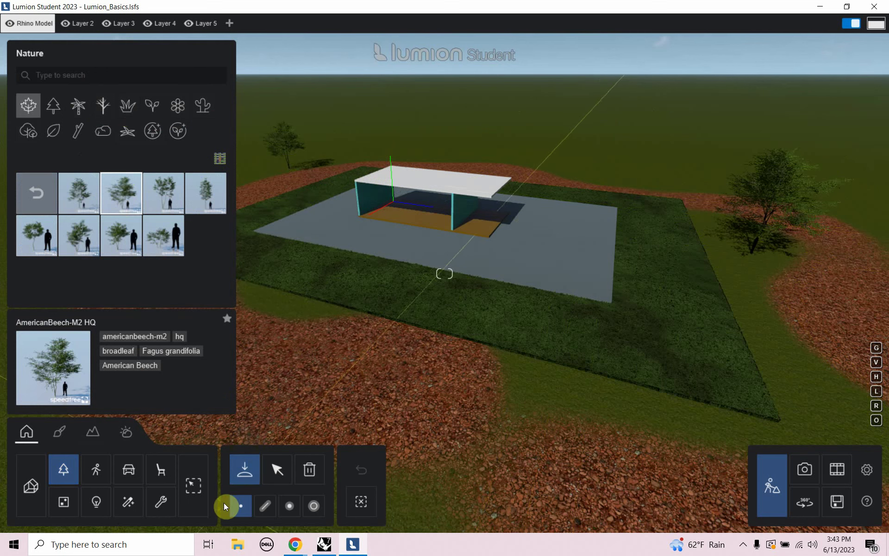
# Mass-place a straight row of AmericanBeech-M2 HQ trees on the ground behind the pavilion.
pyautogui.click(265, 508)
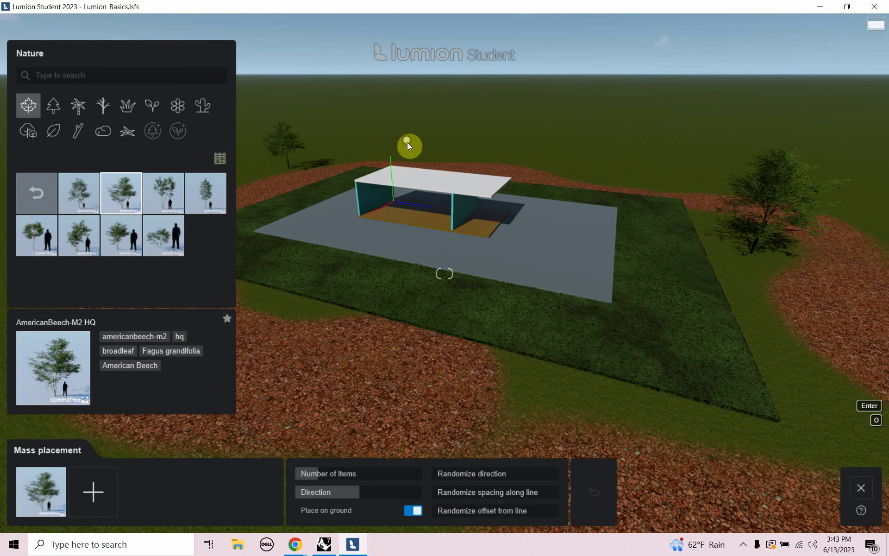
pyautogui.moveTo(406, 134); pyautogui.dragTo(585, 156)
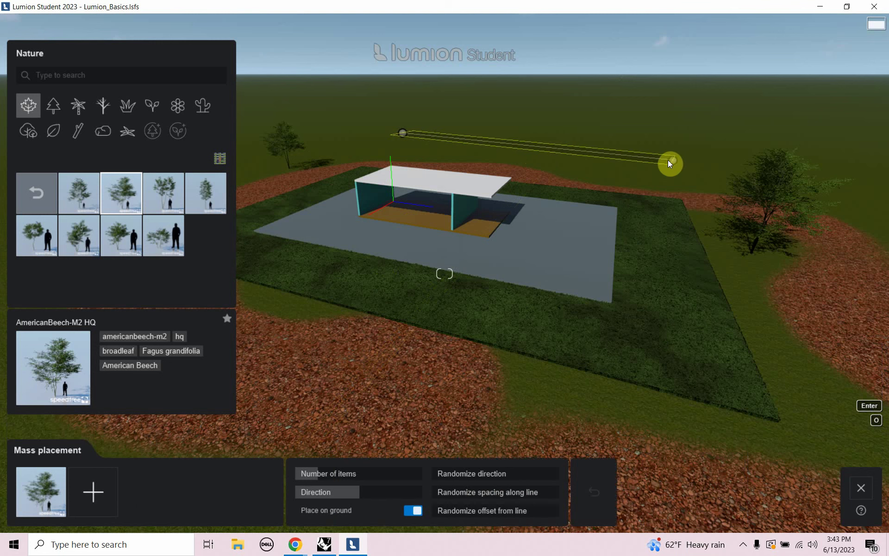
pyautogui.moveTo(667, 160); pyautogui.dragTo(692, 156)
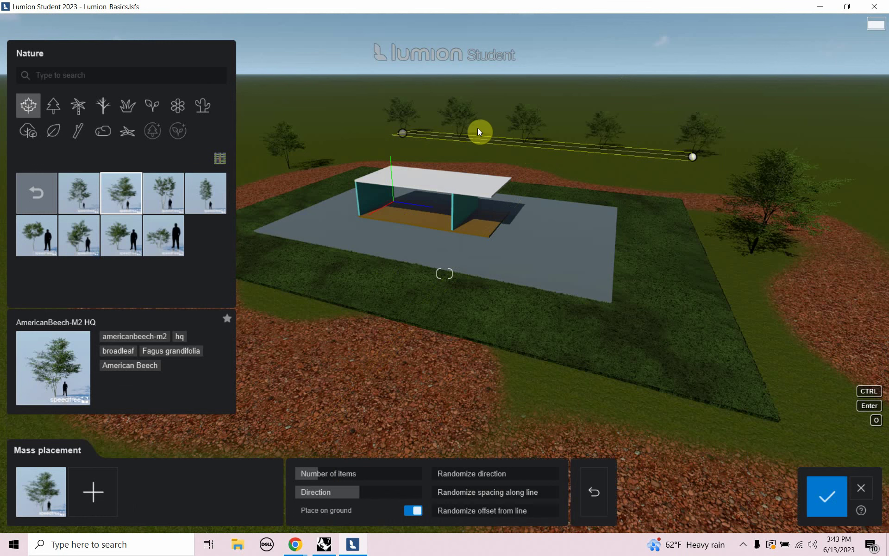
# Increase the number of trees in the row, randomize their direction, spacing and offset from the line, and accept the placement.
pyautogui.moveTo(303, 473); pyautogui.dragTo(356, 489)
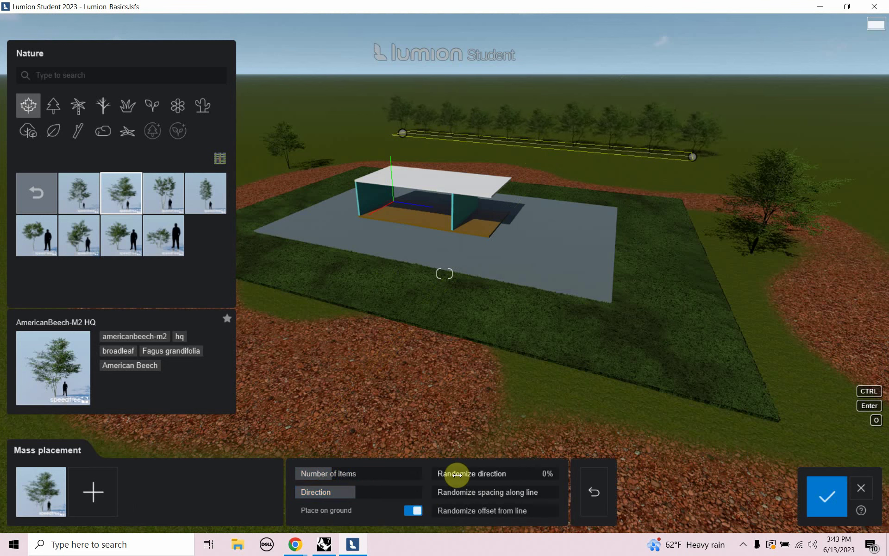
pyautogui.moveTo(440, 474); pyautogui.dragTo(504, 492)
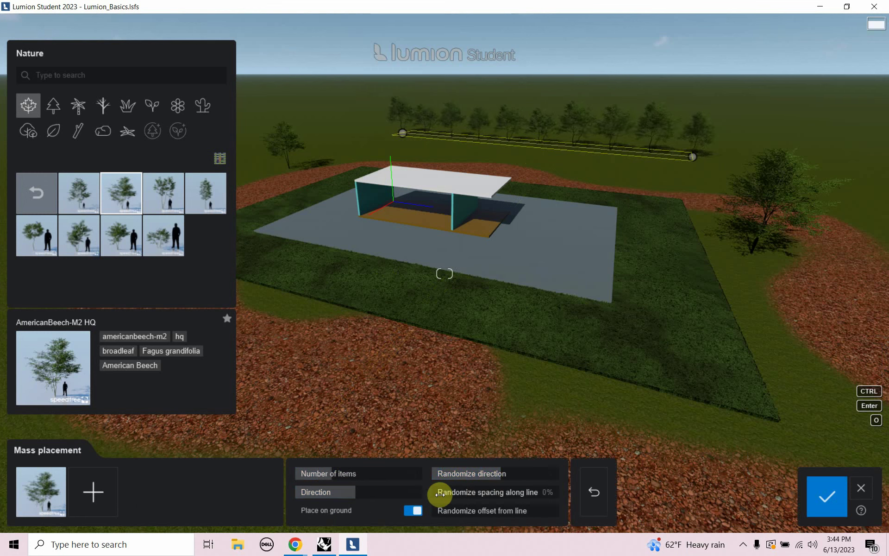
pyautogui.moveTo(437, 493); pyautogui.dragTo(505, 503)
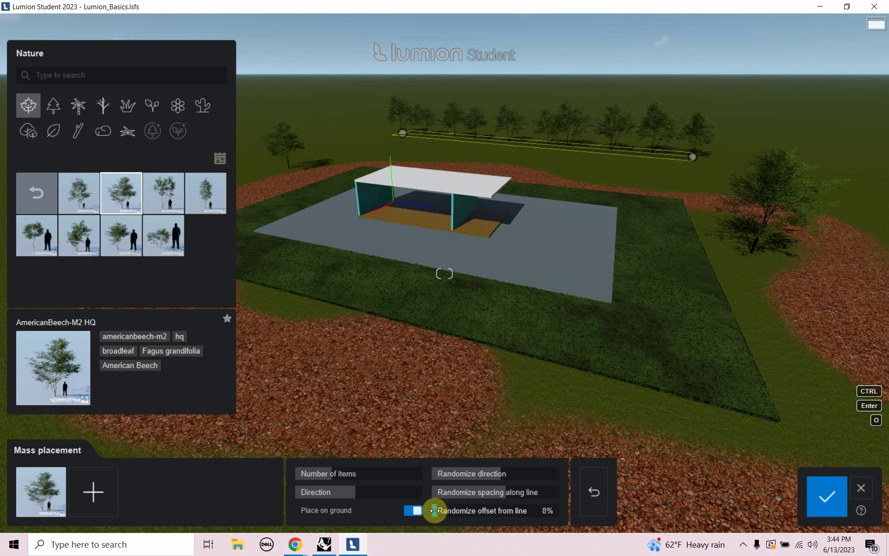
pyautogui.moveTo(434, 511); pyautogui.dragTo(532, 513)
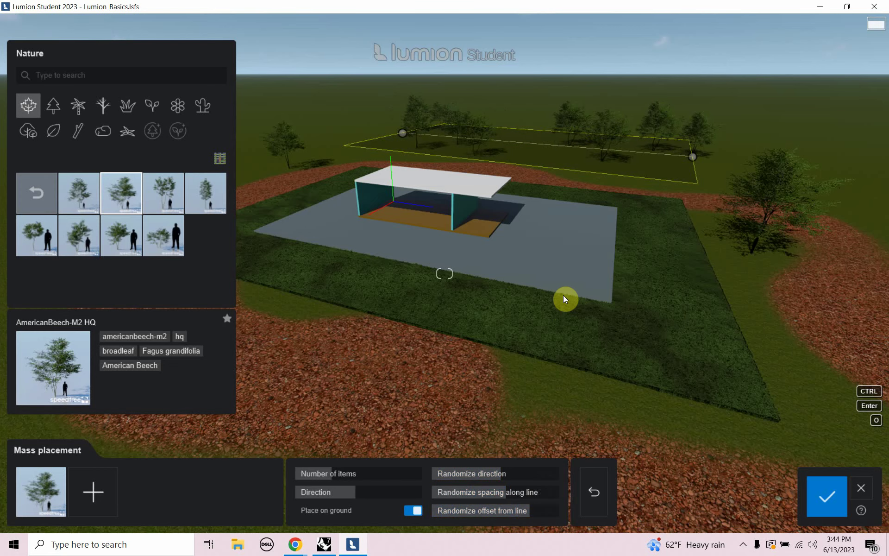
pyautogui.click(829, 481)
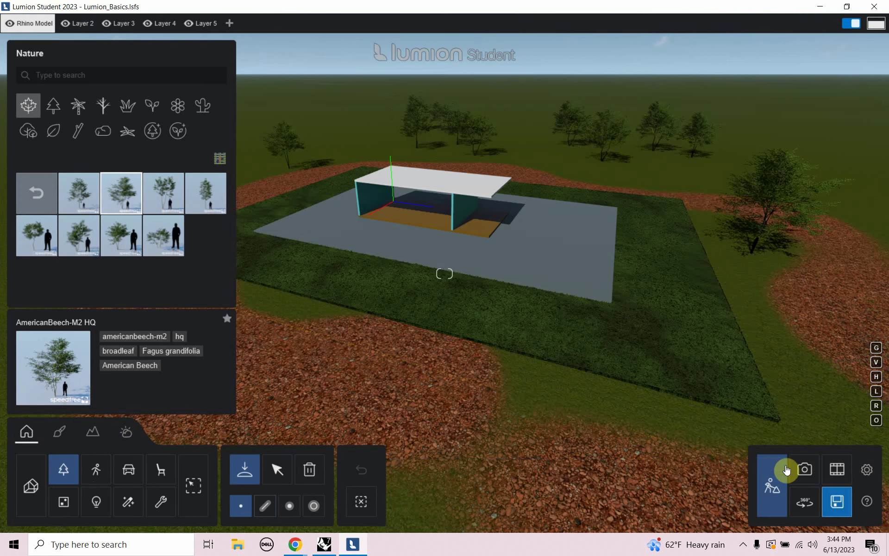
pyautogui.click(836, 501)
pyautogui.click(772, 484)
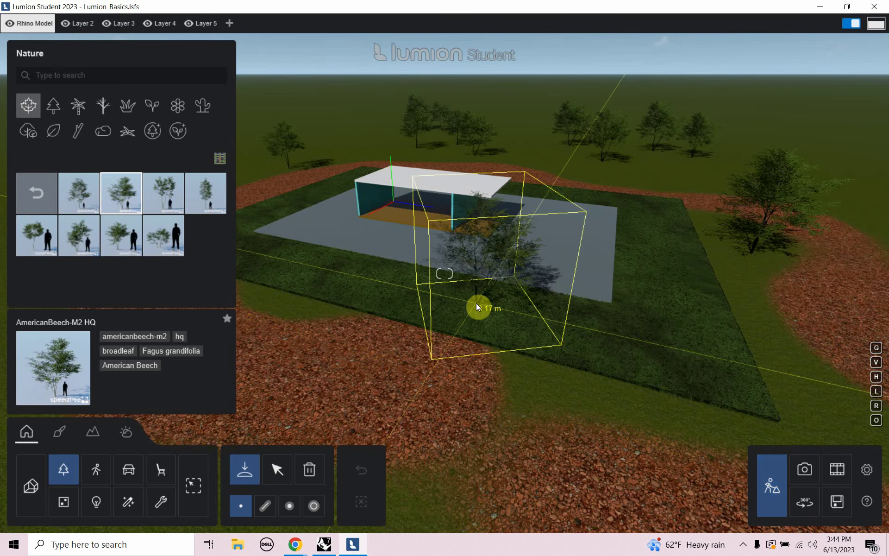
# Cluster-place AmericanBeech-M3 HQ trees on the ground behind the pavilion, near both ends of the existing tree row.
pyautogui.press('Escape')
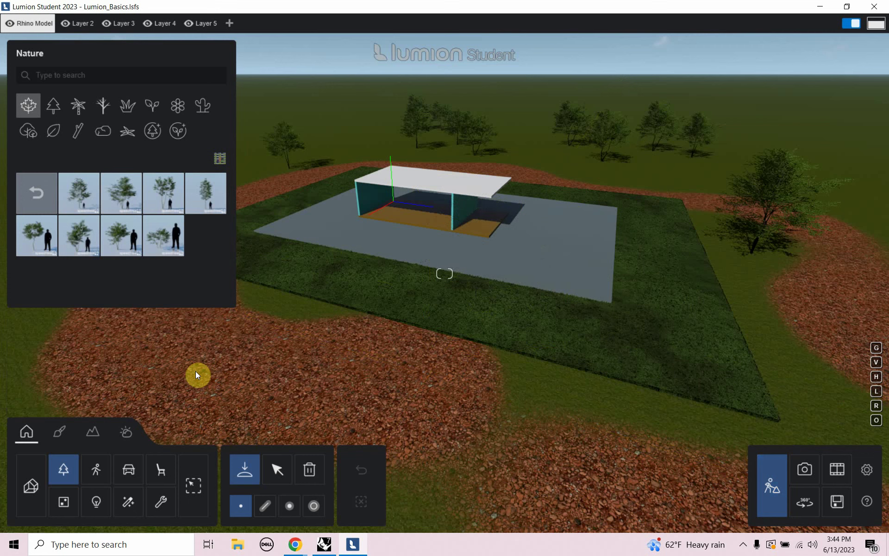
pyautogui.click(288, 508)
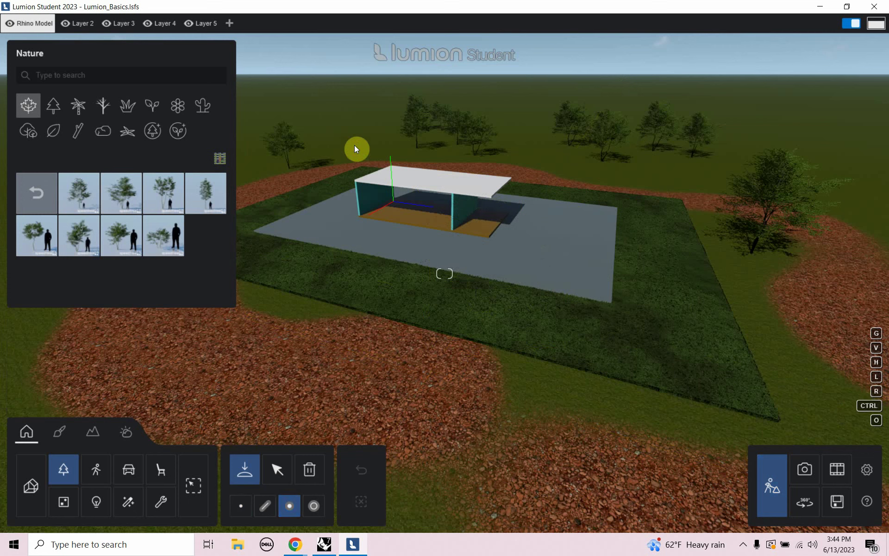
pyautogui.click(85, 199)
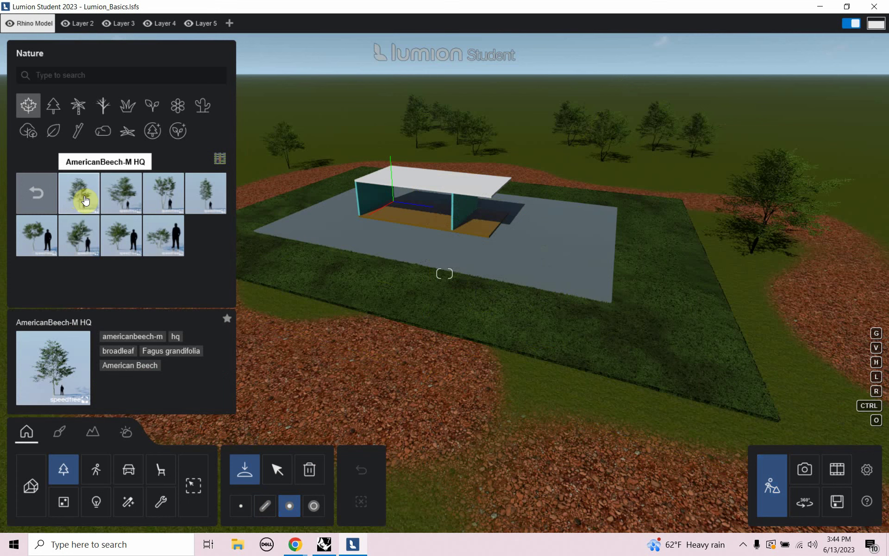
pyautogui.click(164, 191)
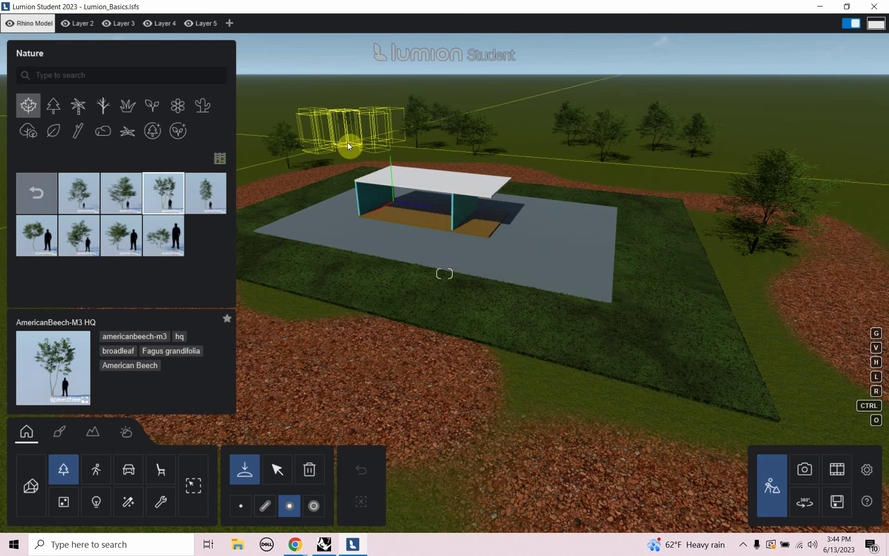
pyautogui.click(347, 142)
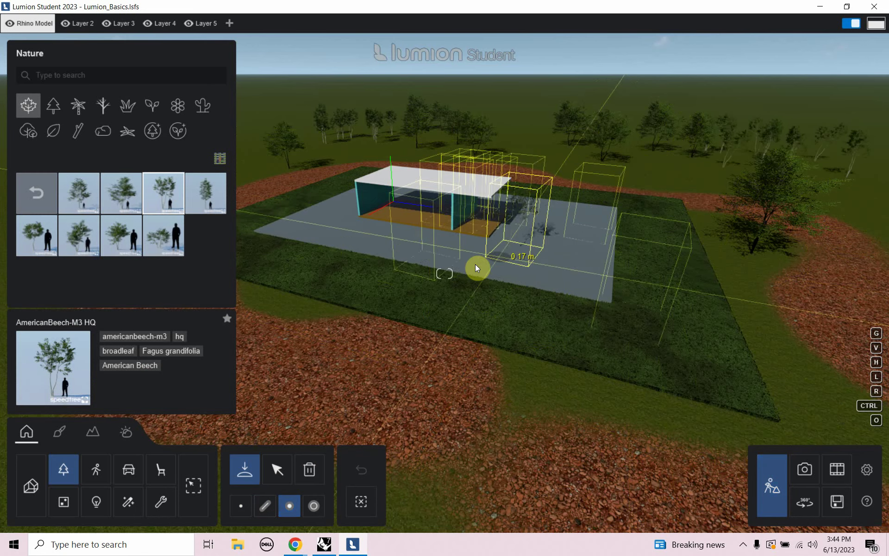
# Start paint placement over an overview of the site and open the CherryTree collection on page 3 of the broadleaf trees.
pyautogui.click(446, 270)
pyautogui.scroll(-5, 424, 305)
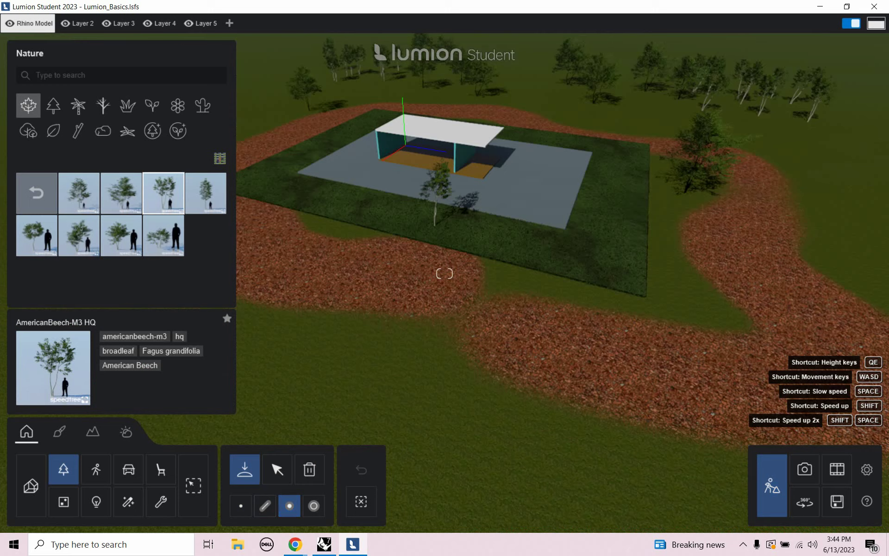
pyautogui.click(426, 302)
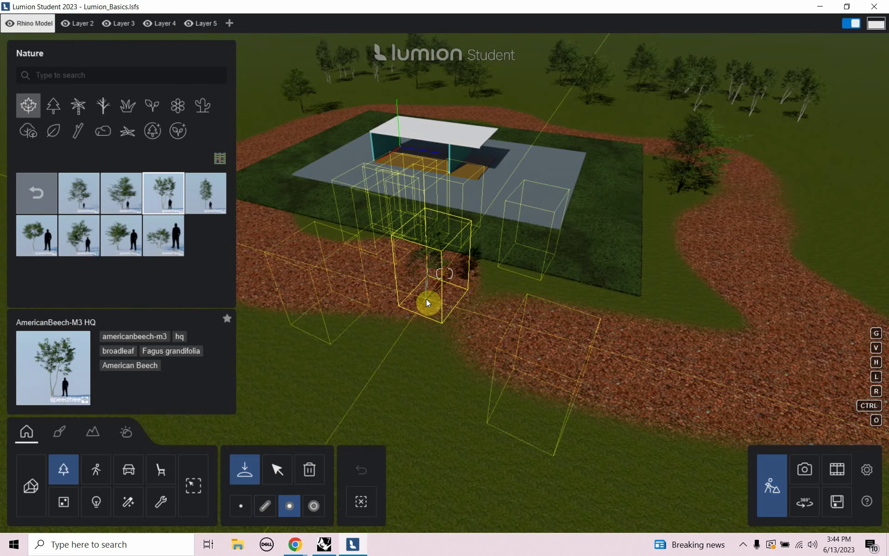
pyautogui.scroll(3, 426, 302)
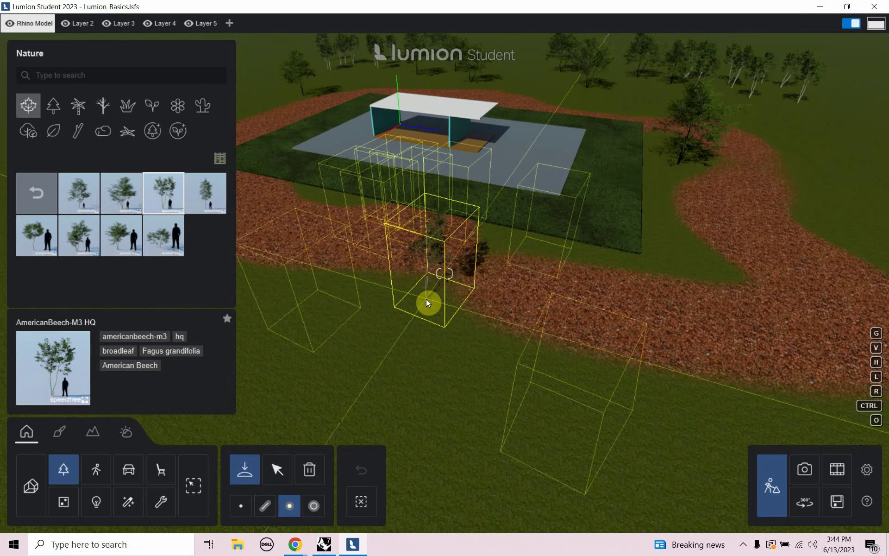
pyautogui.press('q')
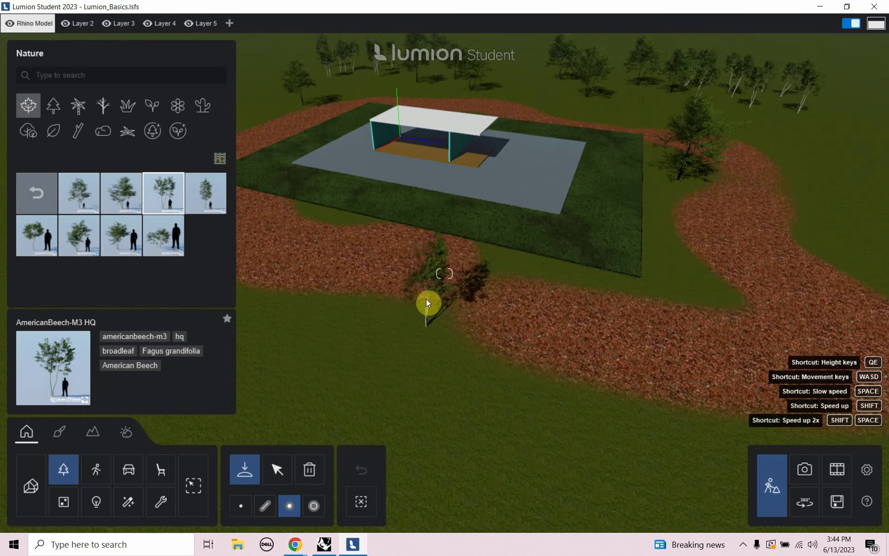
pyautogui.press('q')
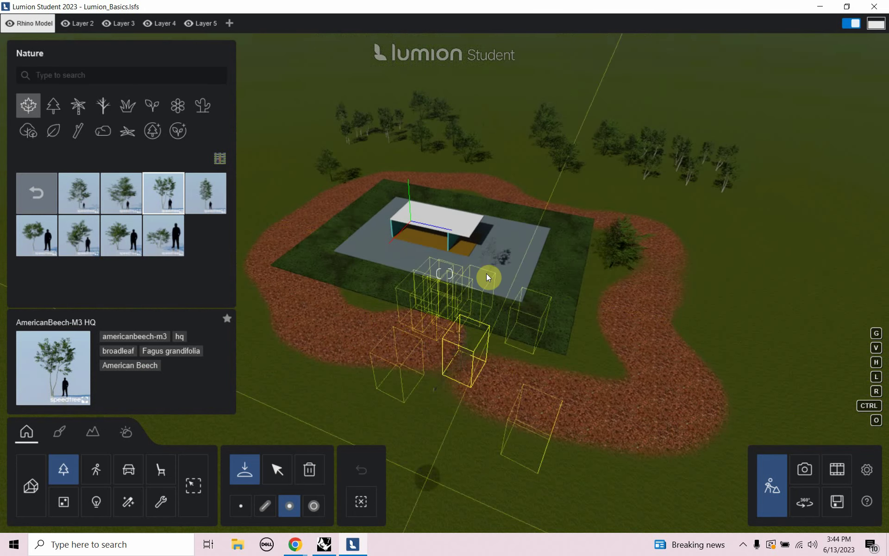
pyautogui.click(308, 507)
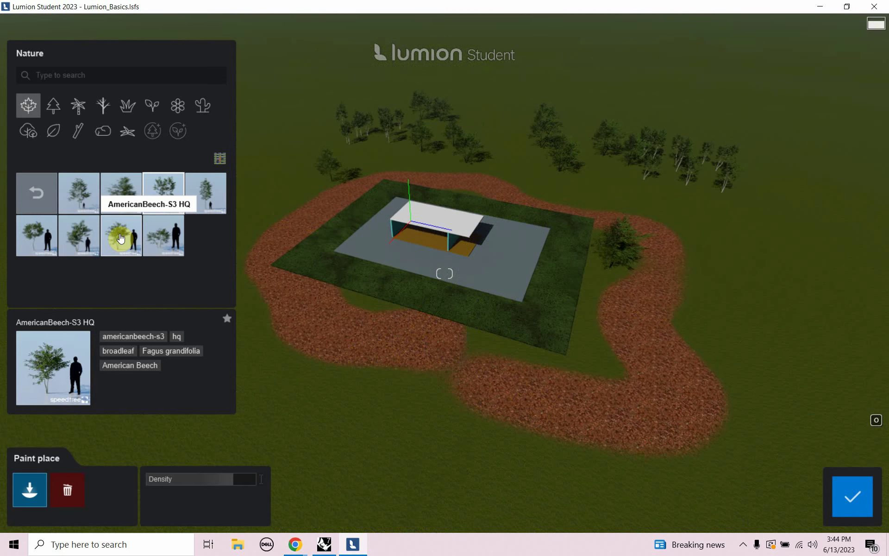
pyautogui.click(33, 206)
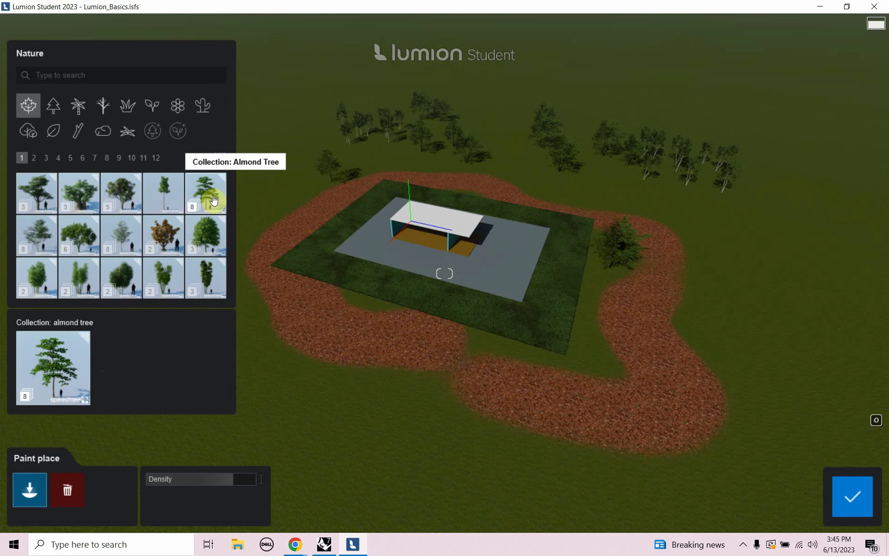
pyautogui.click(36, 158)
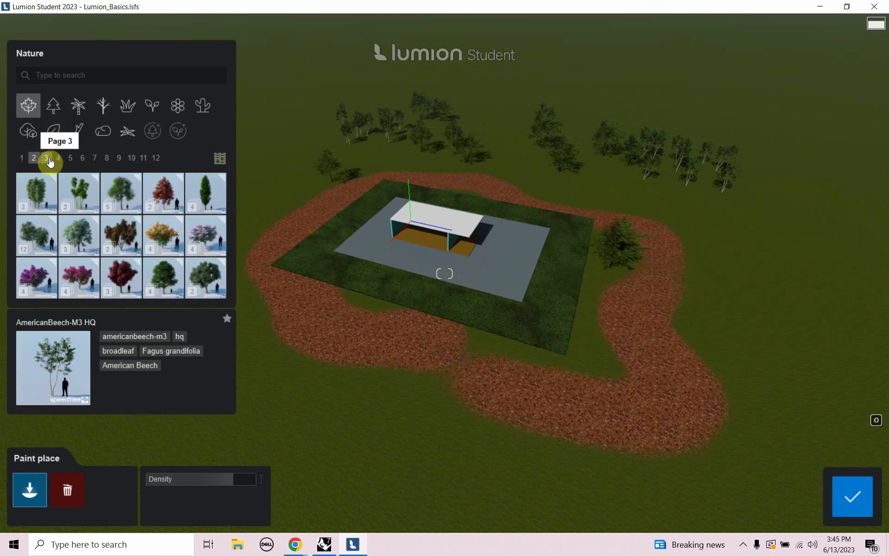
pyautogui.click(49, 159)
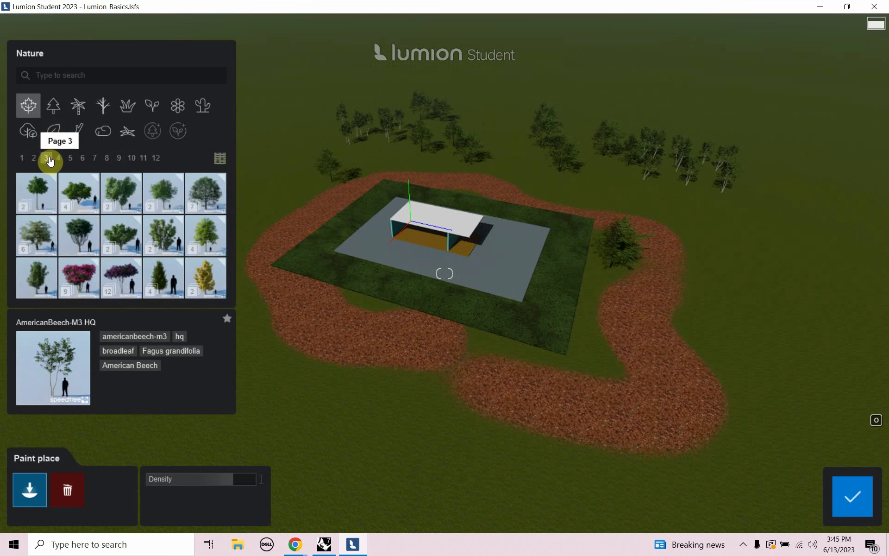
pyautogui.click(47, 243)
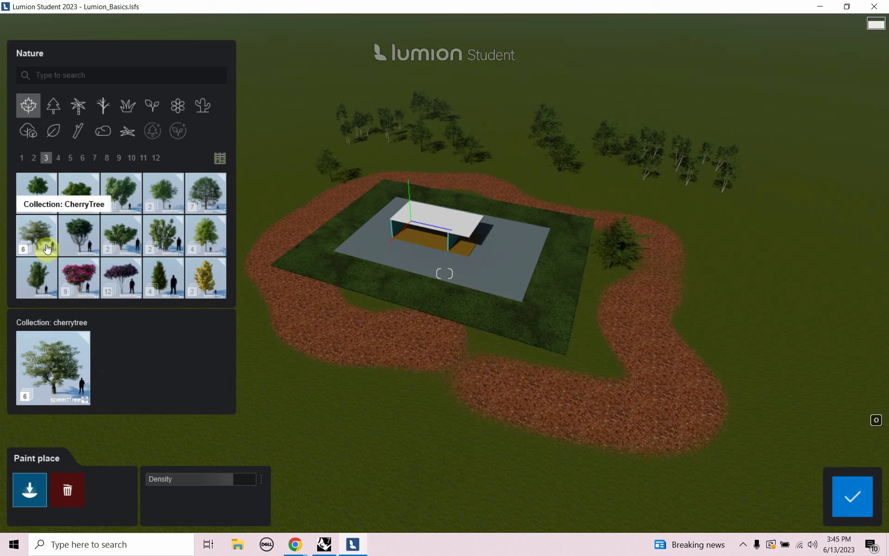
pyautogui.click(46, 243)
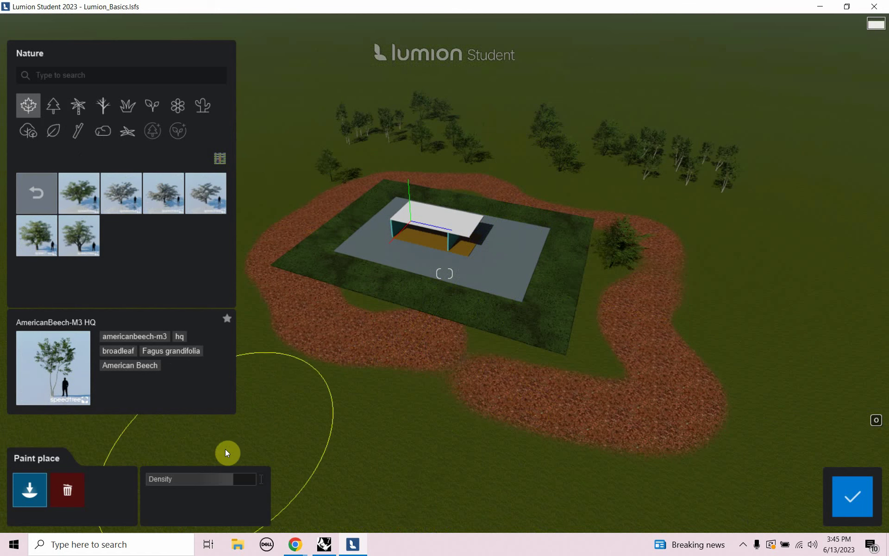
# Lower the paint density, paint AmericanBeech-M3 HQ trees outside the mulch bed on the pavilion's back-left side, and accept the placement.
pyautogui.moveTo(230, 478)
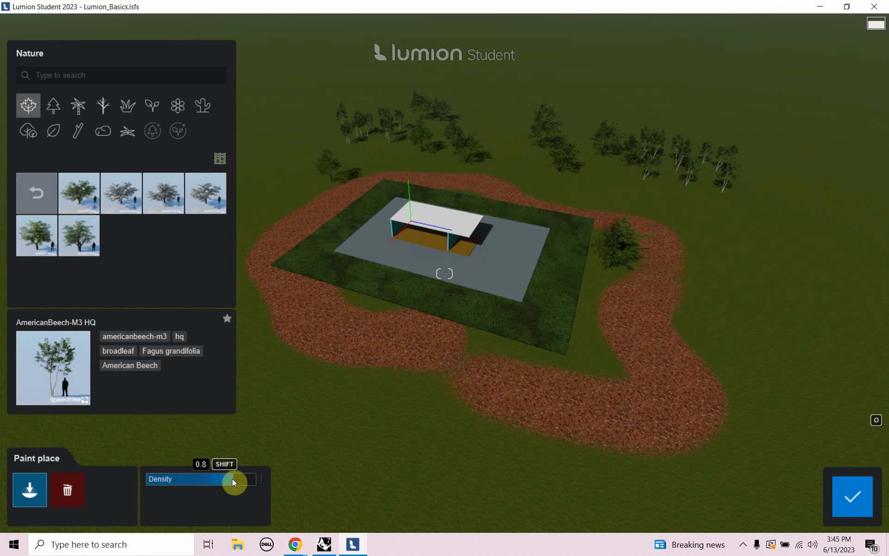
pyautogui.moveTo(219, 484); pyautogui.dragTo(193, 482)
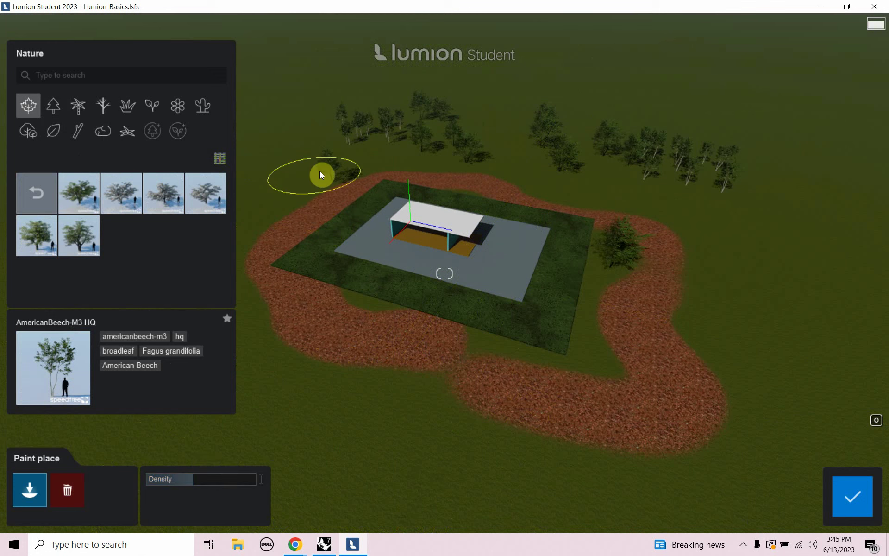
pyautogui.moveTo(271, 195)
pyautogui.mouseDown()
pyautogui.moveTo(292, 174)
pyautogui.moveTo(325, 163)
pyautogui.moveTo(504, 143)
pyautogui.mouseUp()
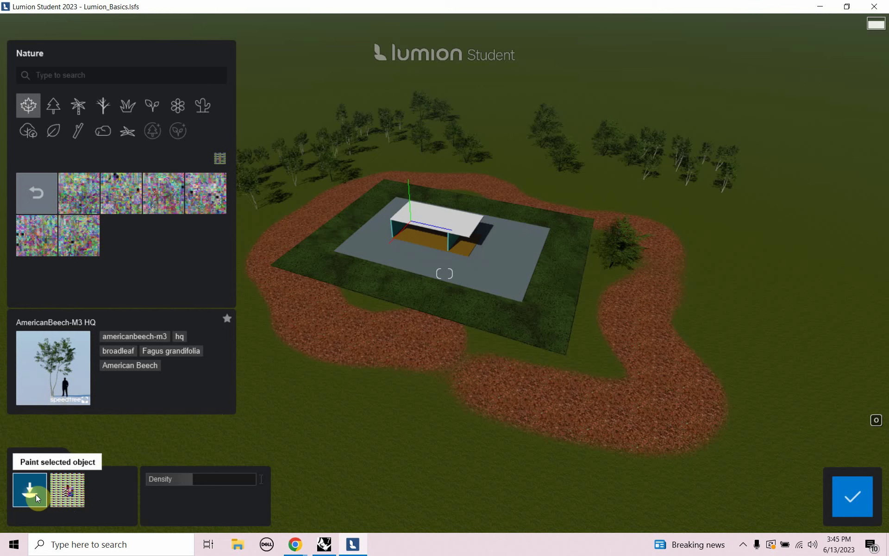
pyautogui.click(871, 509)
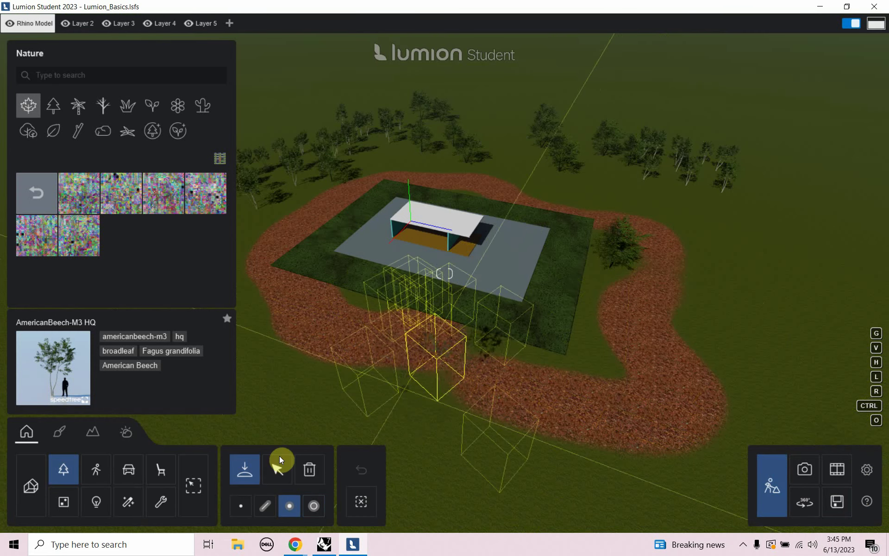
pyautogui.click(313, 505)
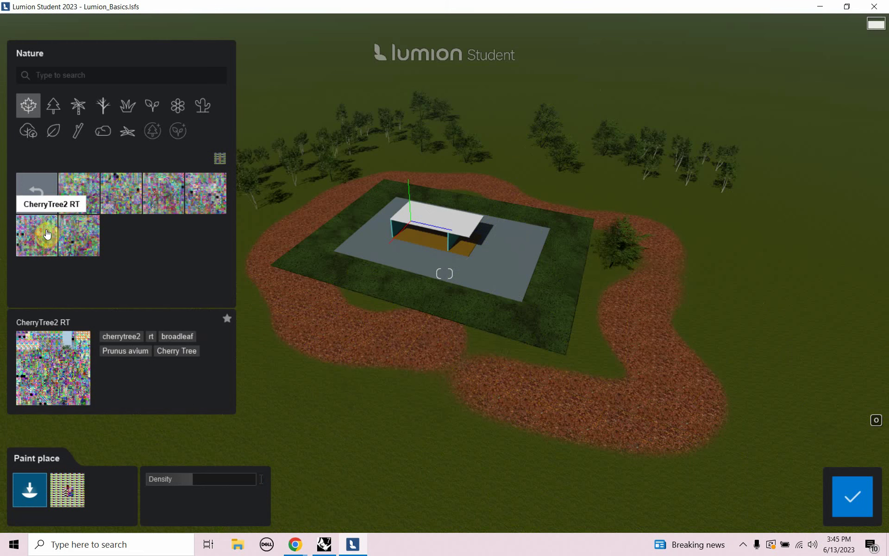
pyautogui.click(71, 196)
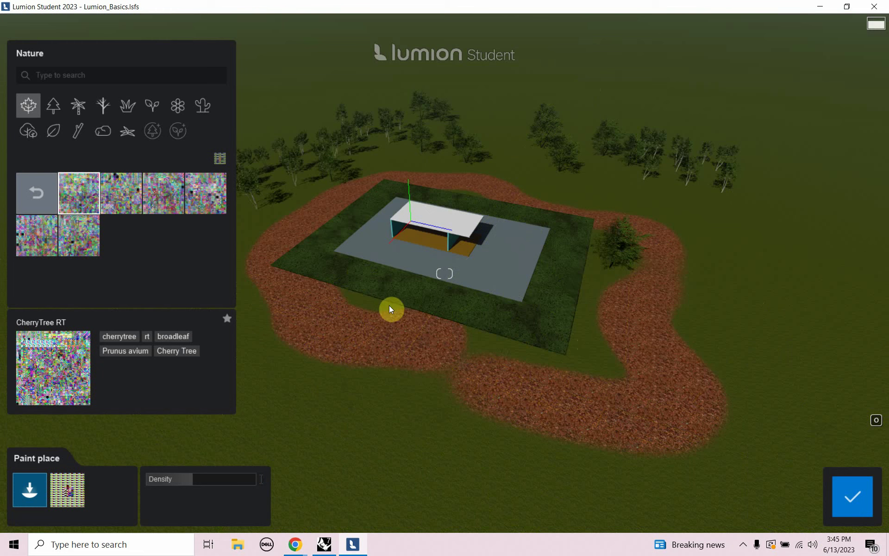
pyautogui.click(78, 244)
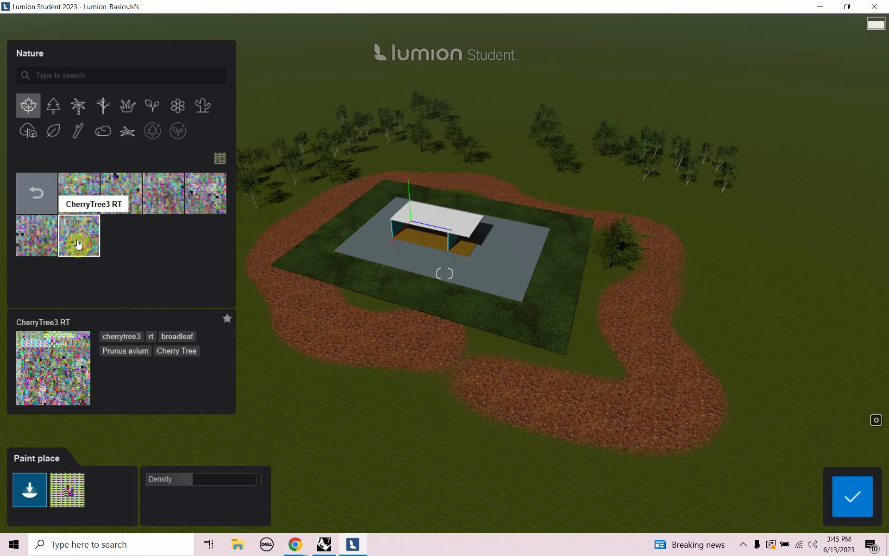
pyautogui.click(838, 499)
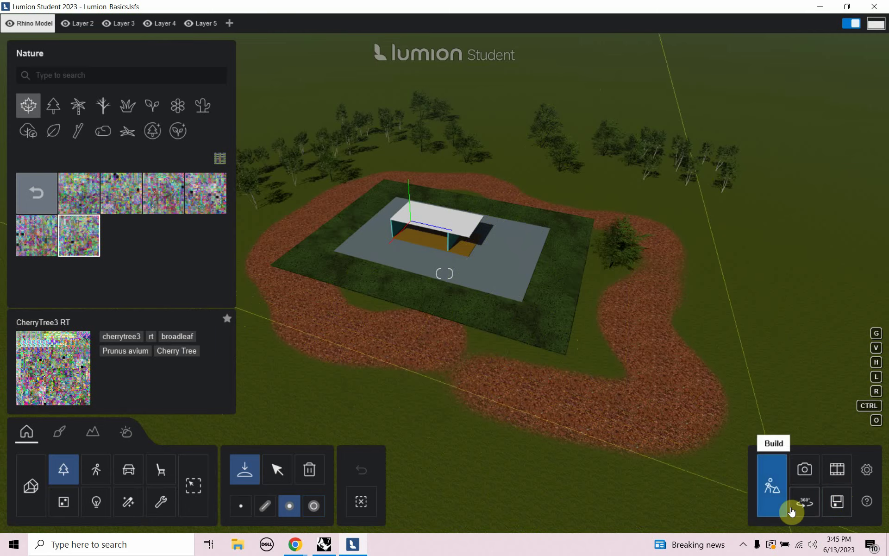
# Save the Lumion_Basics project under its existing name and return to the build scene.
pyautogui.click(837, 509)
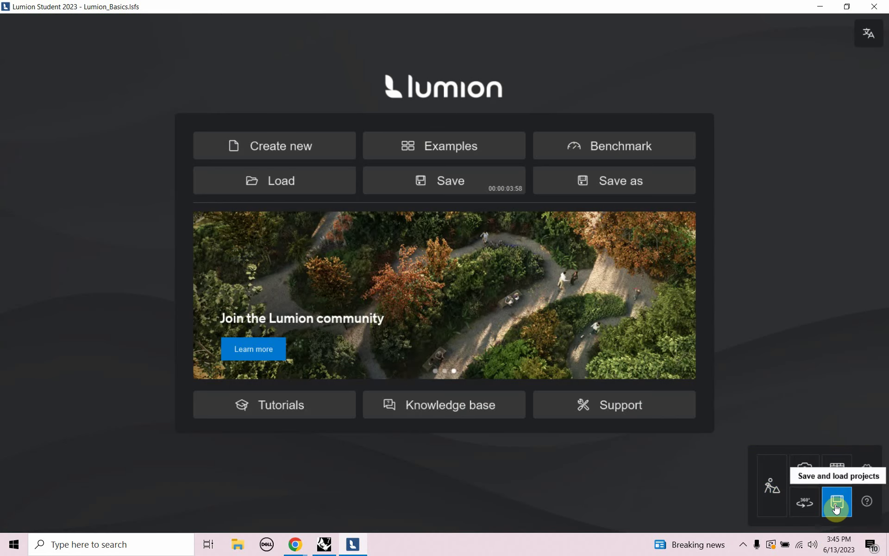
pyautogui.click(769, 493)
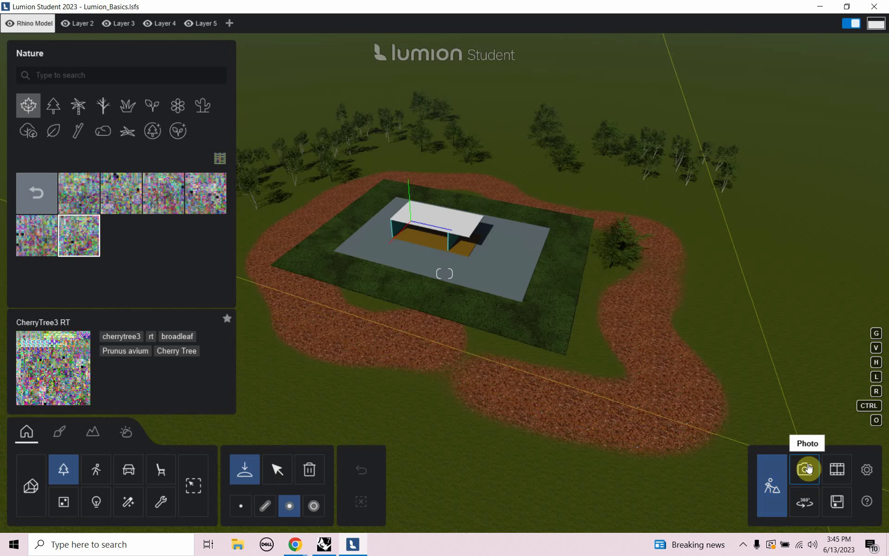
pyautogui.click(836, 501)
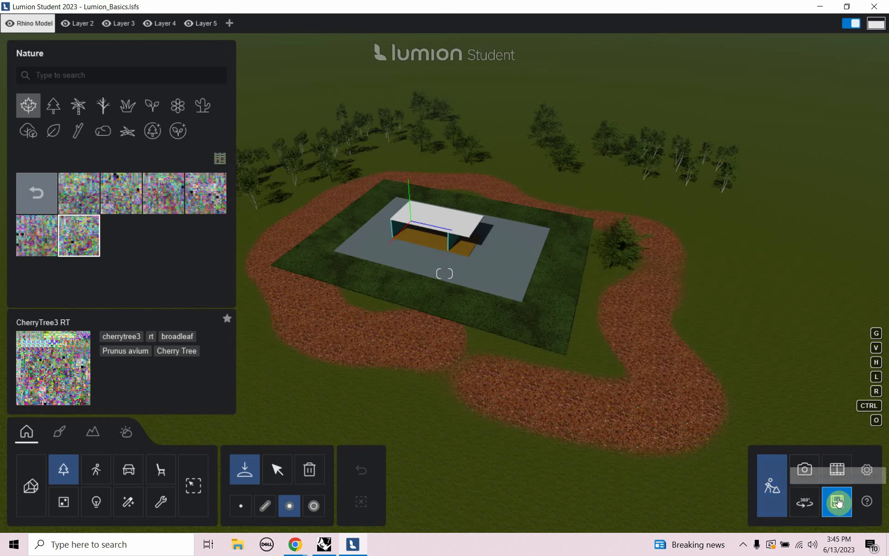
pyautogui.click(440, 190)
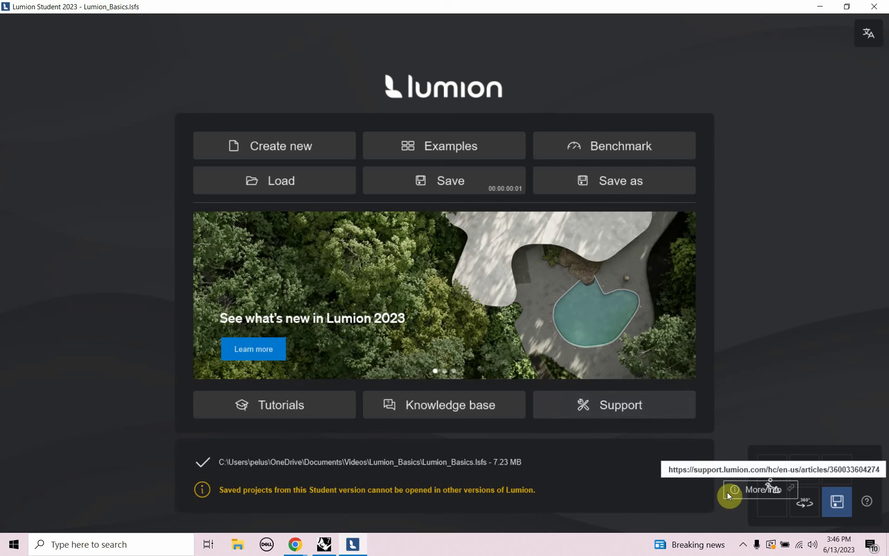
pyautogui.click(765, 515)
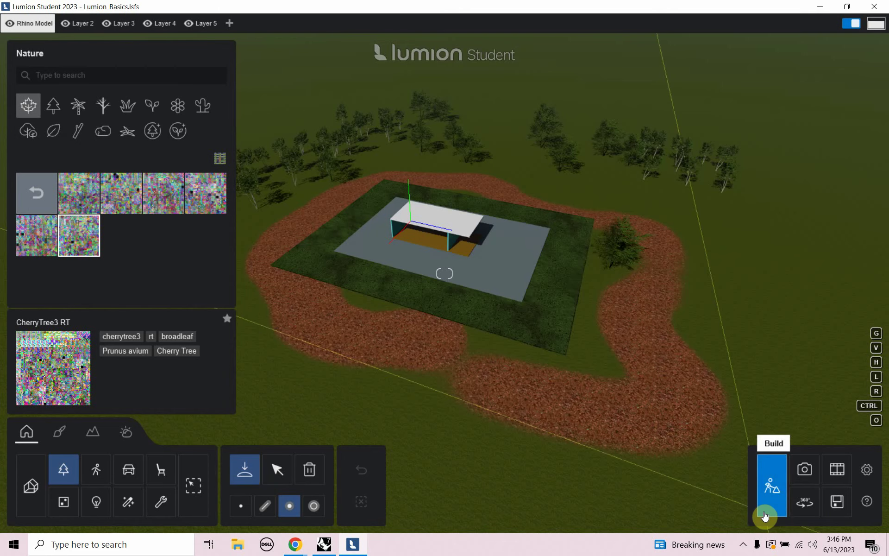
# Load the Lumion_Basics project file from disk again, and call up the Windows Task Manager.
pyautogui.click(835, 504)
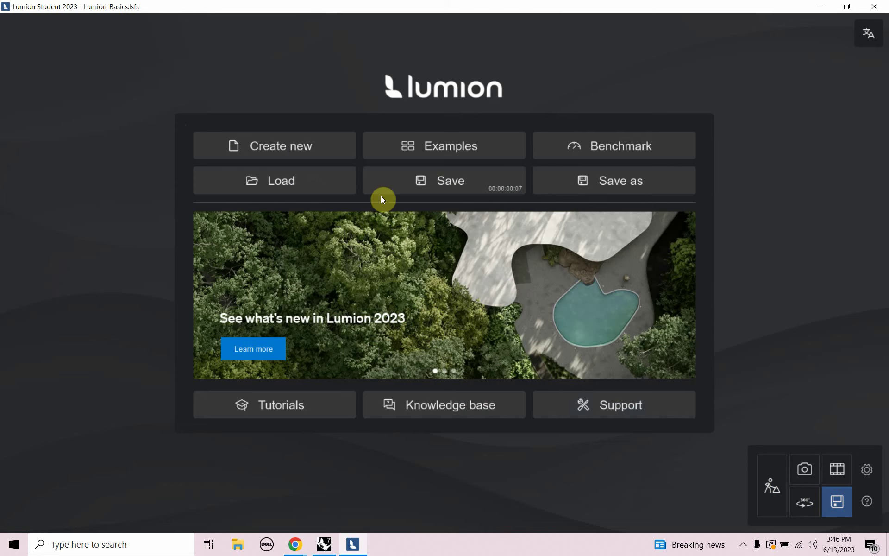
pyautogui.click(273, 182)
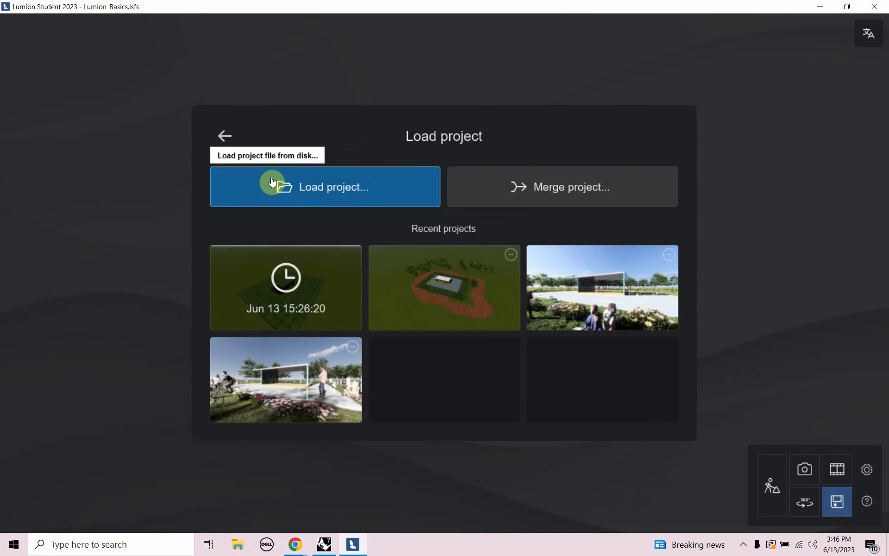
pyautogui.click(294, 187)
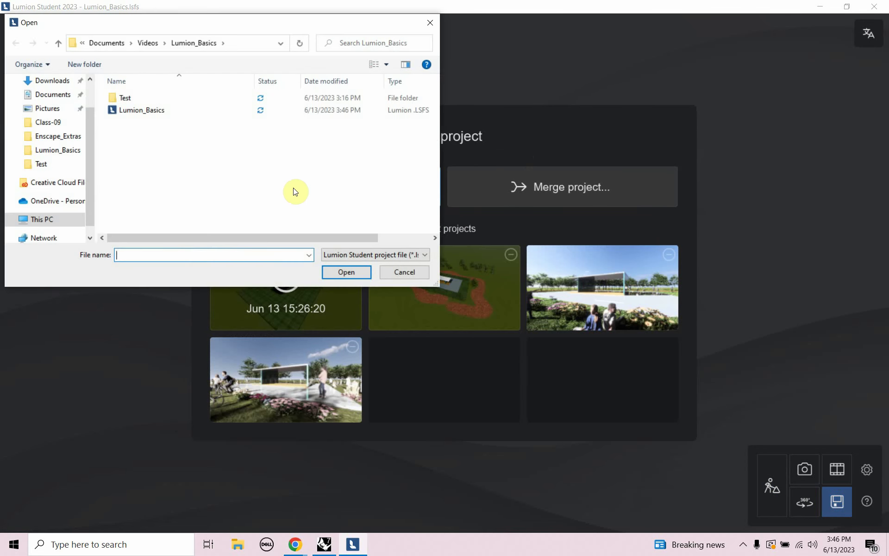
pyautogui.doubleClick(157, 113)
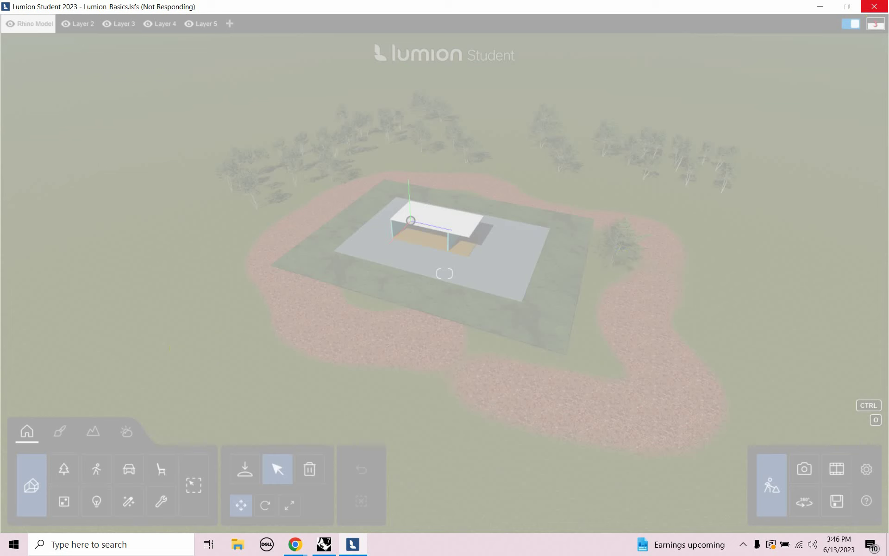
pyautogui.hotkey('ctrl', 'shift', 'Escape')
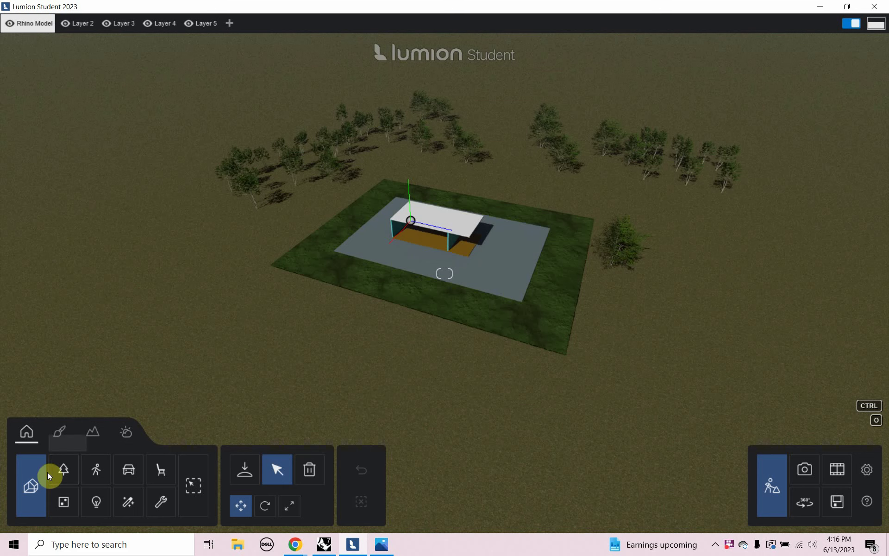
# Show the nature library, make Layer 2 the active layer and rename it Tress.
pyautogui.click(60, 470)
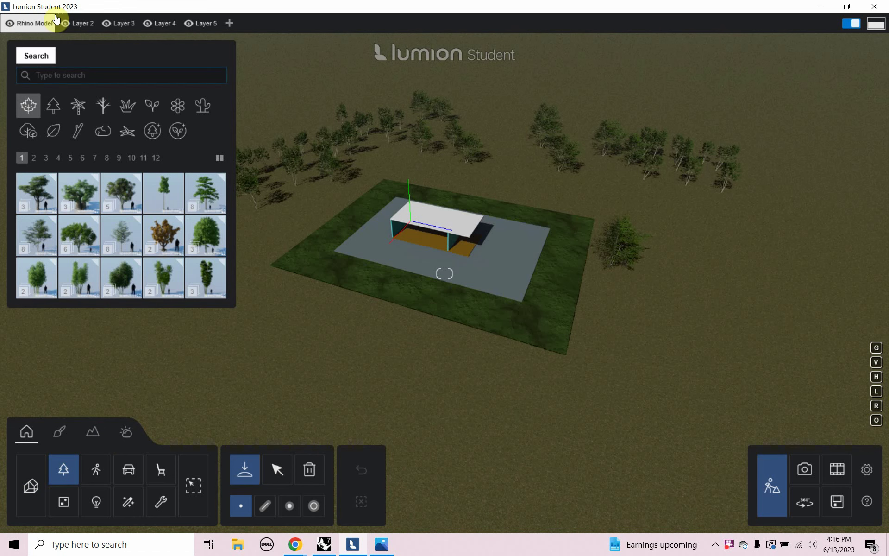
pyautogui.click(76, 29)
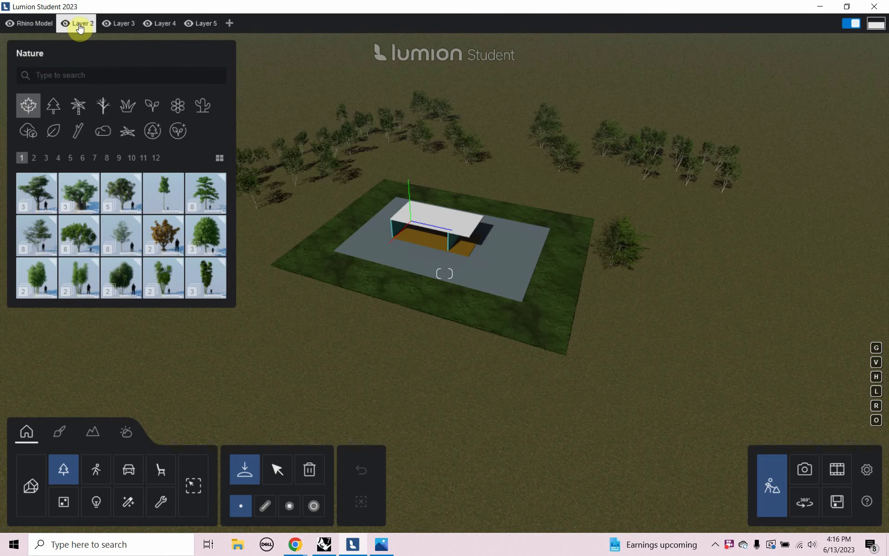
pyautogui.click(78, 28)
pyautogui.click(74, 77)
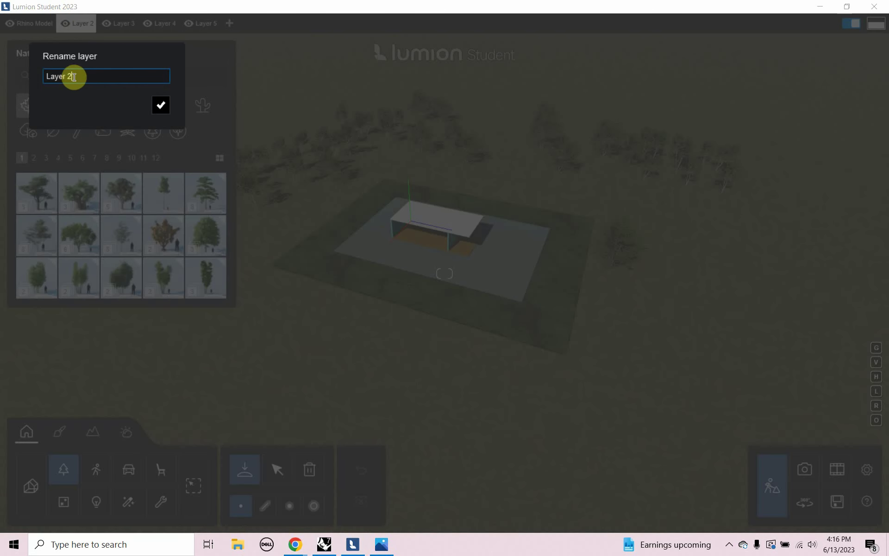
pyautogui.moveTo(73, 77); pyautogui.dragTo(36, 74)
pyautogui.write('Tress')
pyautogui.click(160, 109)
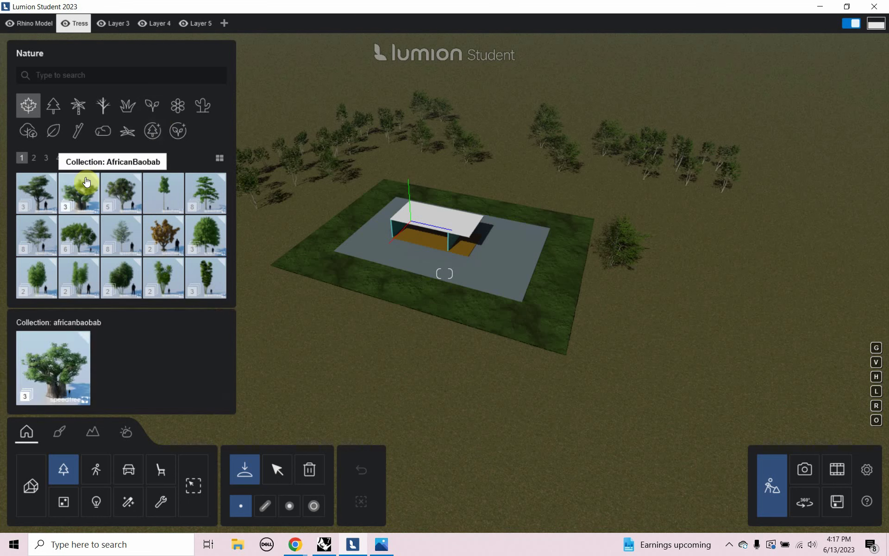
# Paint Cedar Elm M trees from page 3 of the broadleaf library along the lawn's front and right sides, with density about 0.4.
pyautogui.click(37, 162)
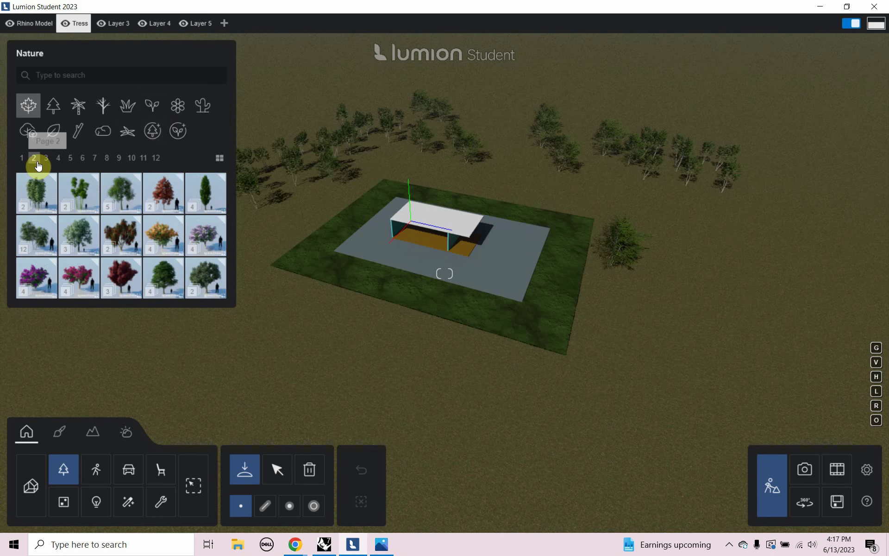
pyautogui.click(46, 159)
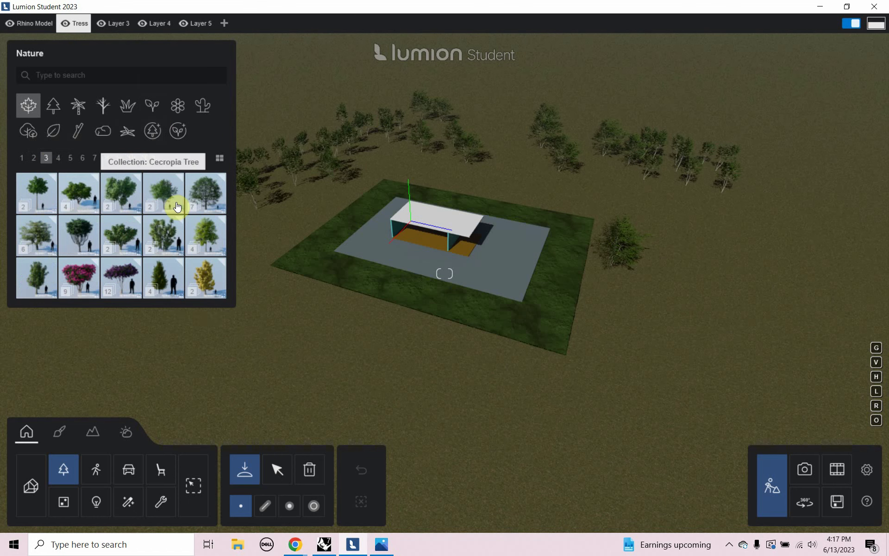
pyautogui.moveTo(167, 198)
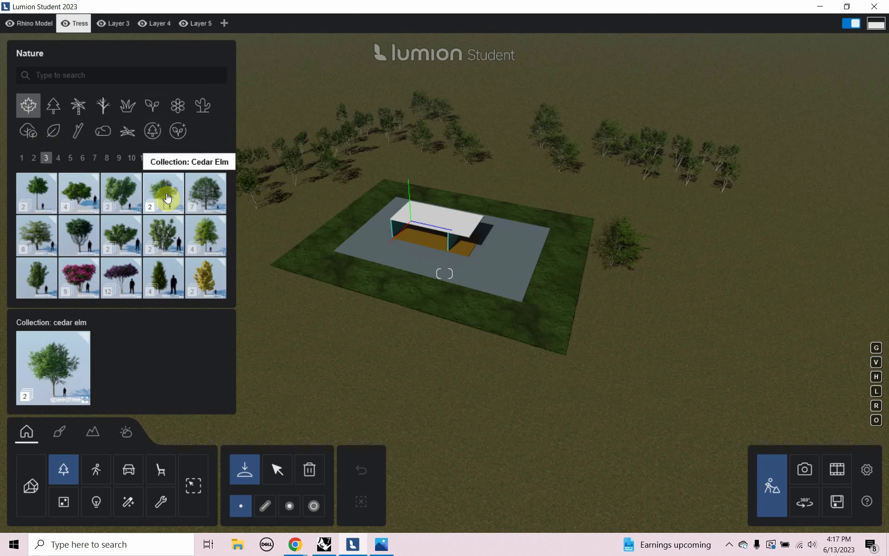
pyautogui.click(168, 198)
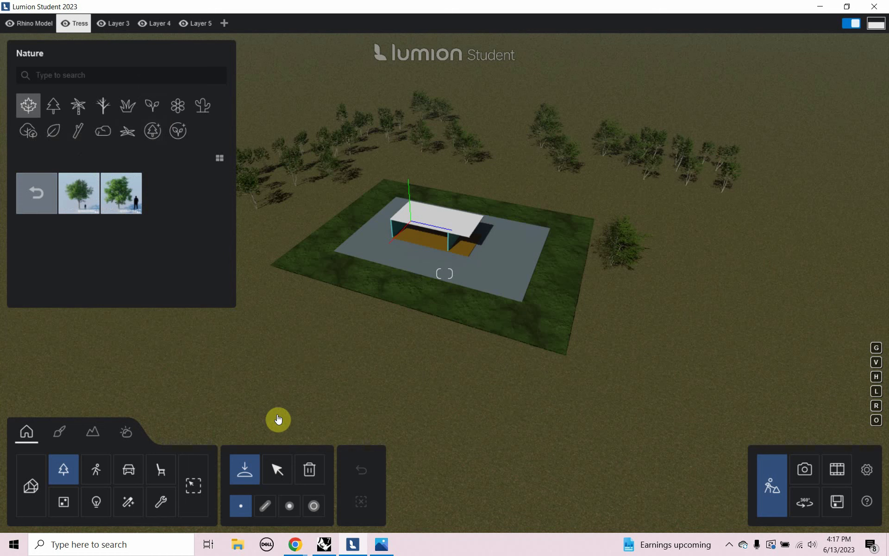
pyautogui.click(313, 510)
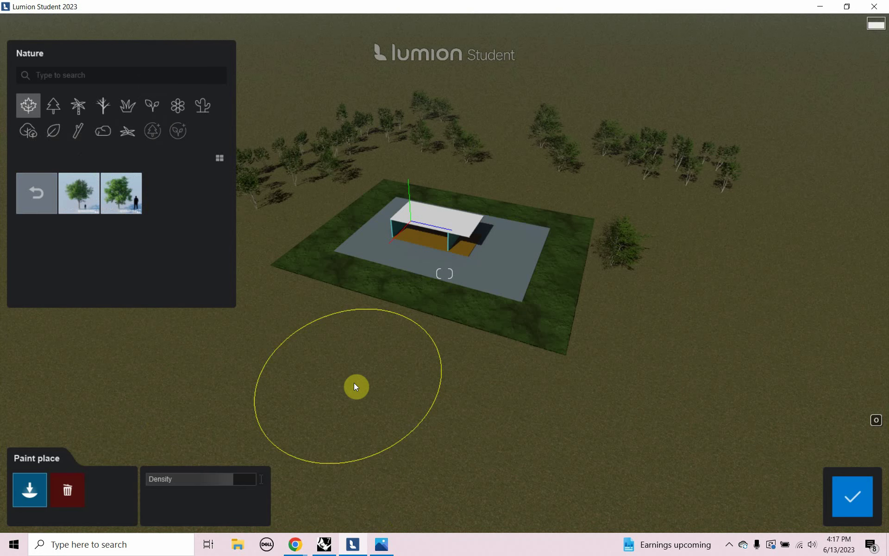
pyautogui.moveTo(90, 204)
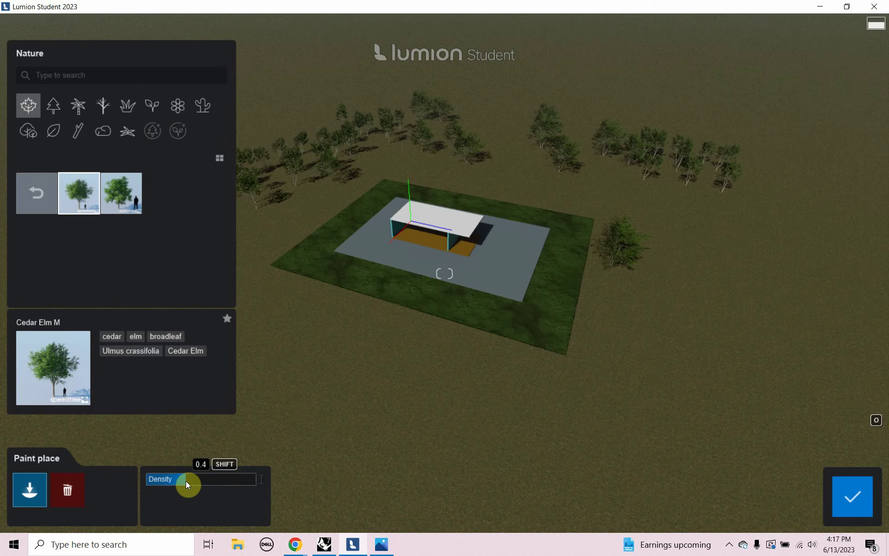
pyautogui.moveTo(402, 407)
pyautogui.mouseDown()
pyautogui.moveTo(592, 417)
pyautogui.moveTo(697, 371)
pyautogui.moveTo(393, 425)
pyautogui.moveTo(411, 400)
pyautogui.mouseUp()
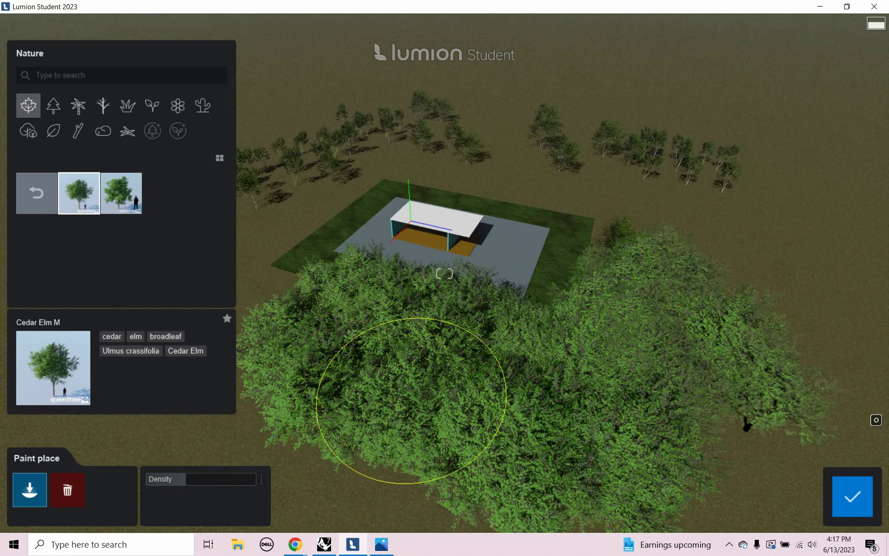
# Erase some of the painted cedar elms in front and to the right of the pavilion to open gaps between the clumps.
pyautogui.moveTo(412, 401); pyautogui.dragTo(421, 435, button='right')
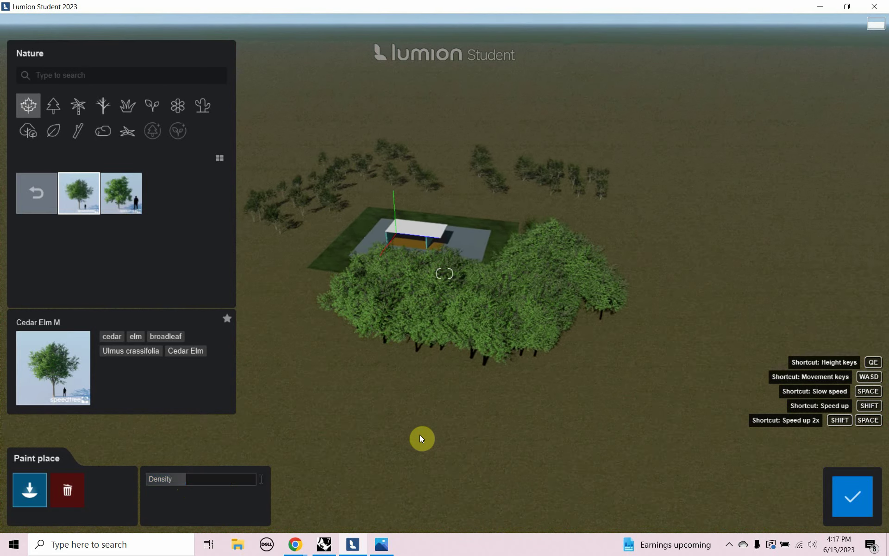
pyautogui.press('a')
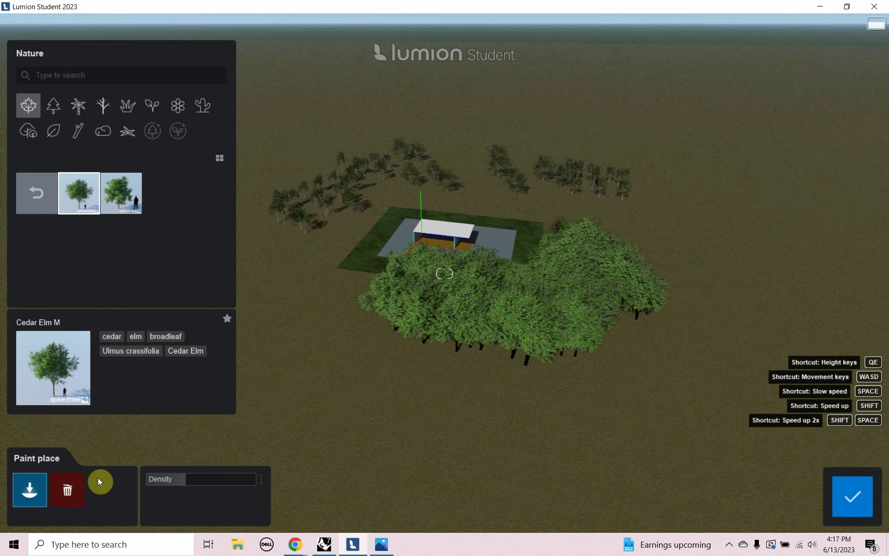
pyautogui.click(66, 492)
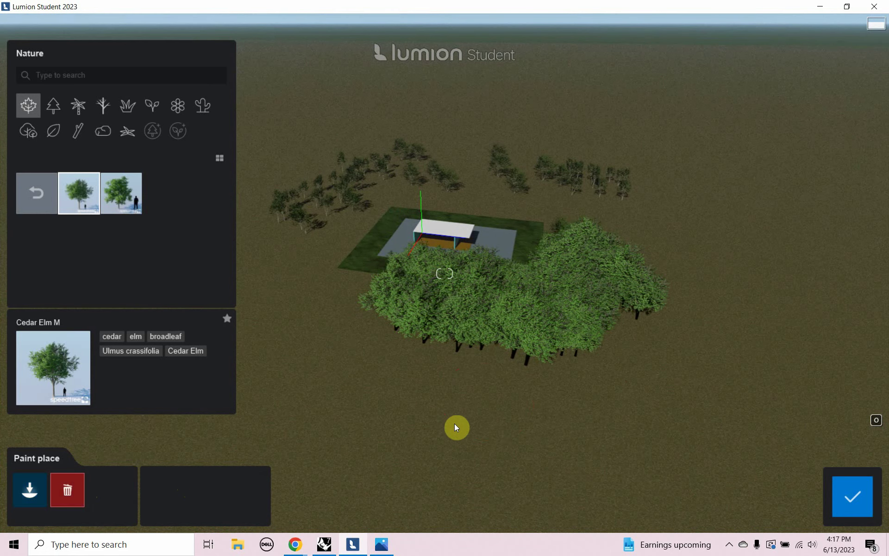
pyautogui.click(438, 334)
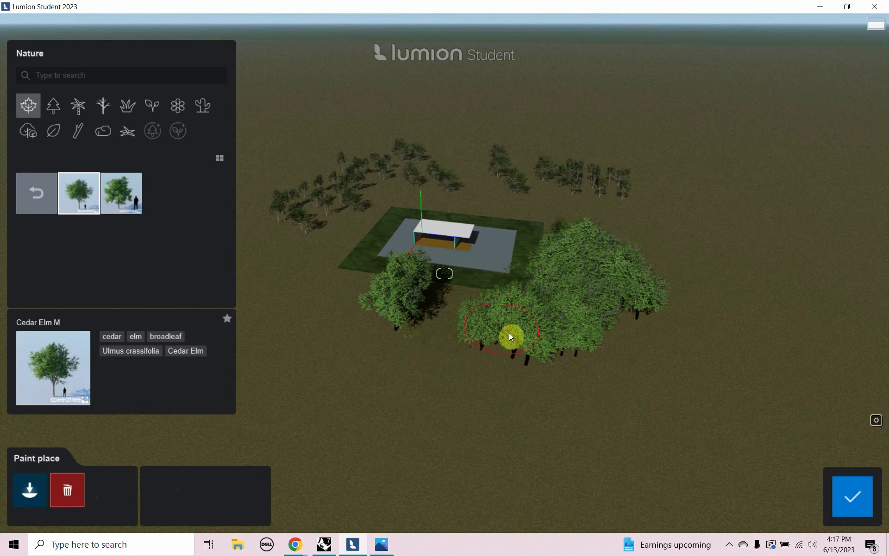
pyautogui.click(576, 325)
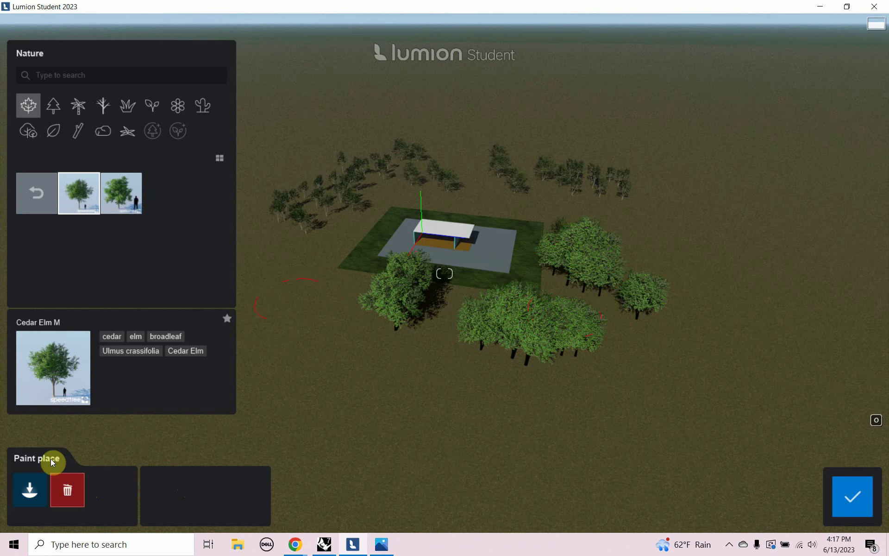
# Paint a long band of Cedar Elm M trees behind the pavilion, curving around the back-right corner of the site.
pyautogui.click(35, 488)
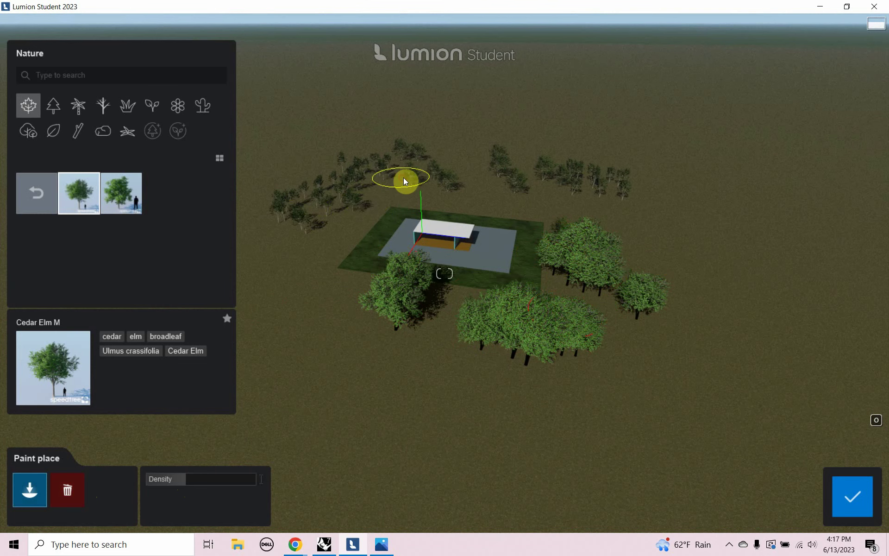
pyautogui.moveTo(405, 181); pyautogui.dragTo(557, 190)
pyautogui.moveTo(654, 189); pyautogui.dragTo(693, 220)
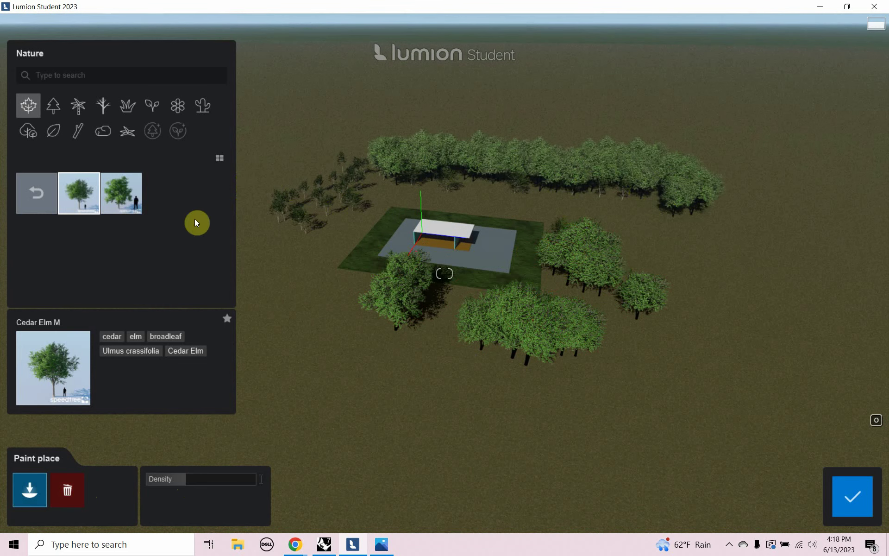
# Erase patches of the cedar elm band behind the pavilion to break it into separate groups.
pyautogui.click(74, 481)
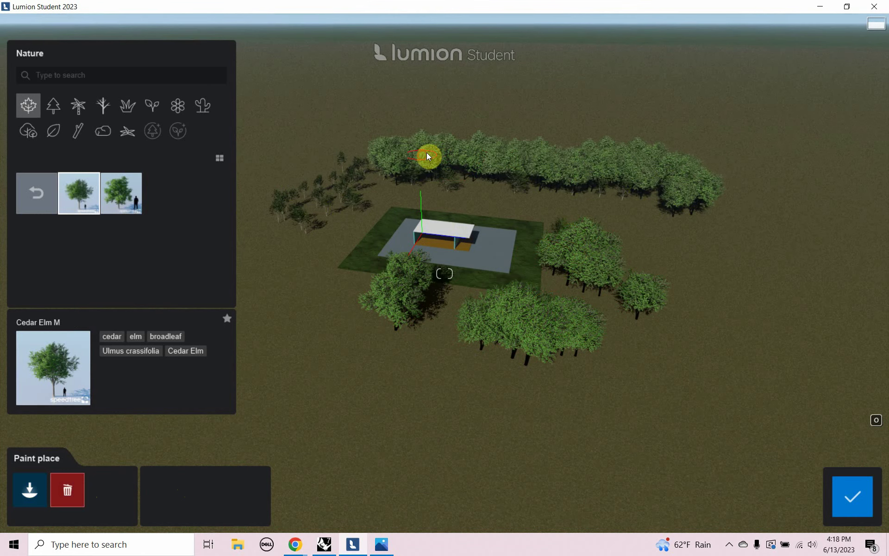
pyautogui.moveTo(559, 163); pyautogui.dragTo(608, 192)
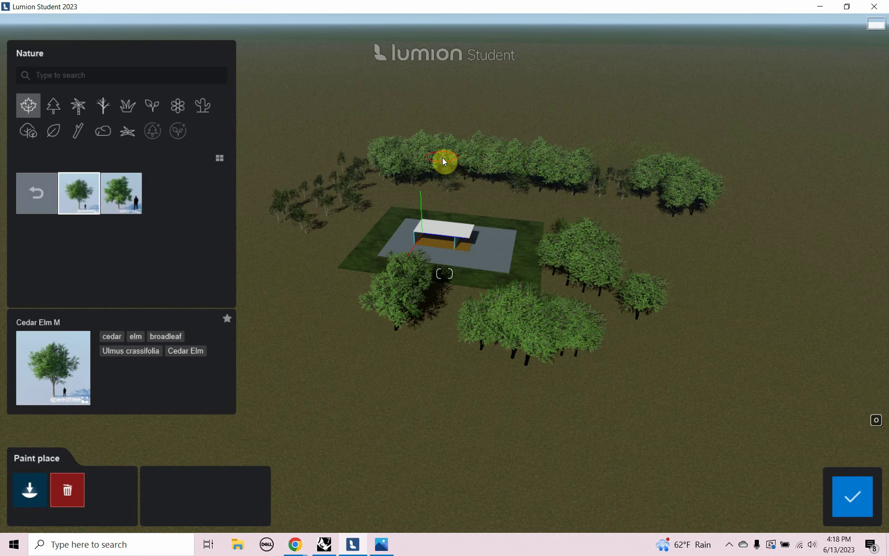
pyautogui.moveTo(492, 194); pyautogui.dragTo(547, 167)
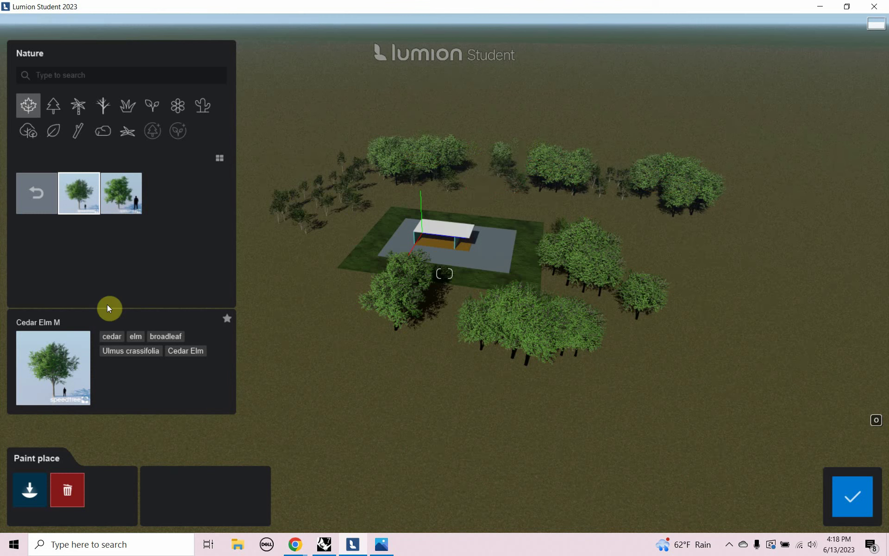
# Paint more Cedar Elm M trees along the left and front-left sides of the lawn, and accept the paint placement.
pyautogui.click(31, 489)
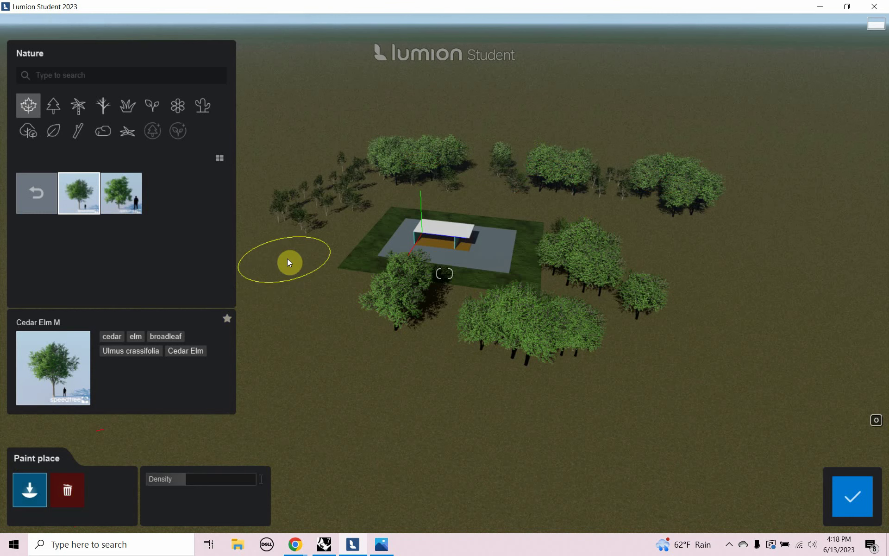
pyautogui.moveTo(287, 259); pyautogui.dragTo(349, 202)
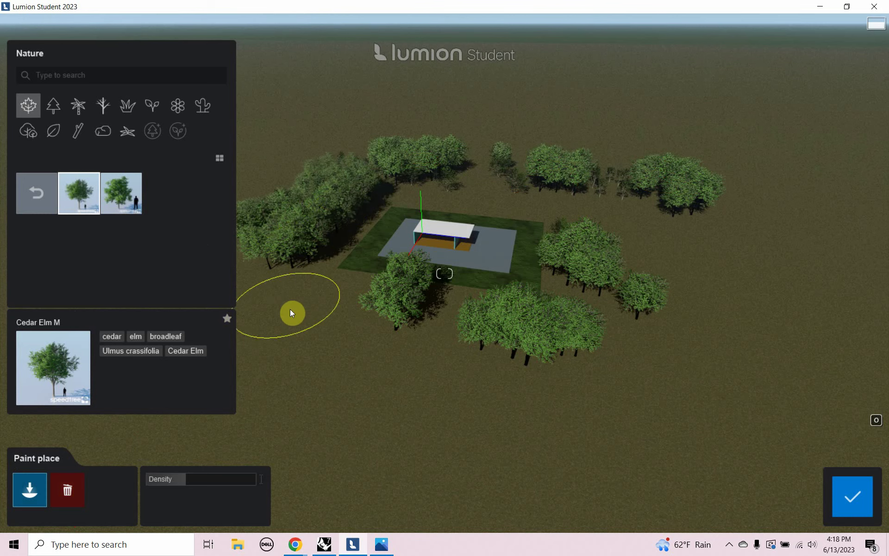
pyautogui.moveTo(291, 332)
pyautogui.mouseDown()
pyautogui.moveTo(327, 327)
pyautogui.moveTo(361, 339)
pyautogui.moveTo(347, 373)
pyautogui.mouseUp()
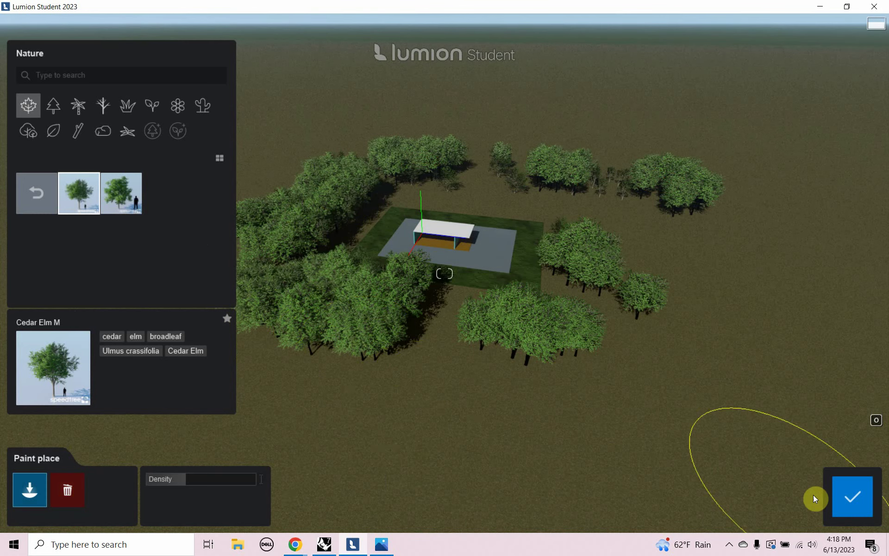
pyautogui.click(857, 497)
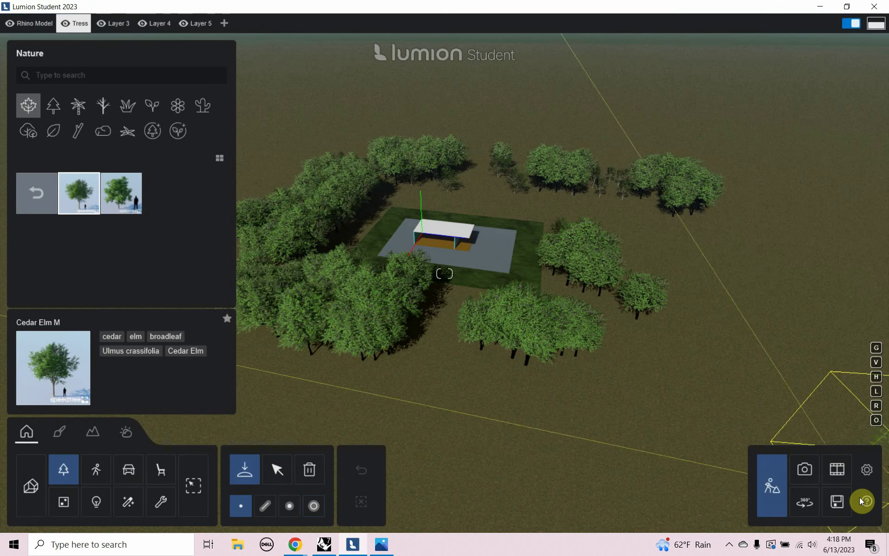
# Recall the stored camera view of photo 1 in Photo mode to check the trees, and return to Build mode.
pyautogui.click(805, 469)
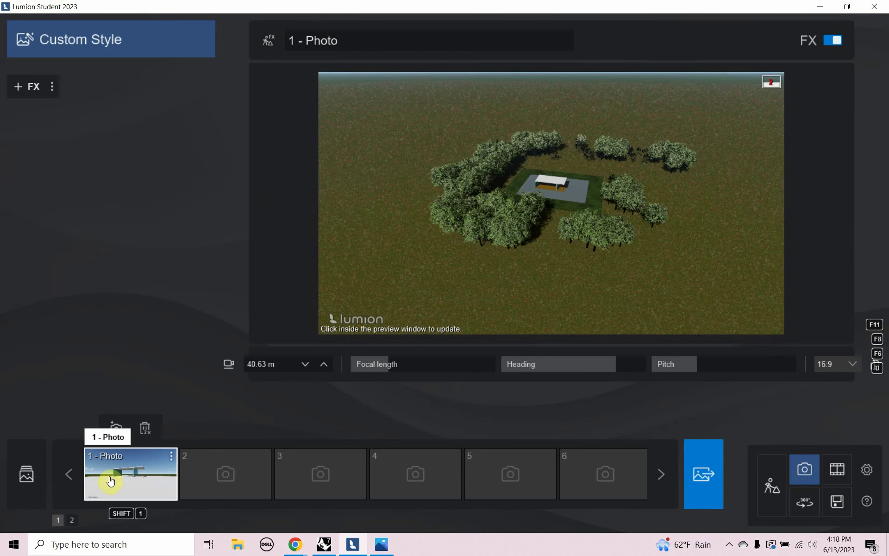
pyautogui.click(110, 479)
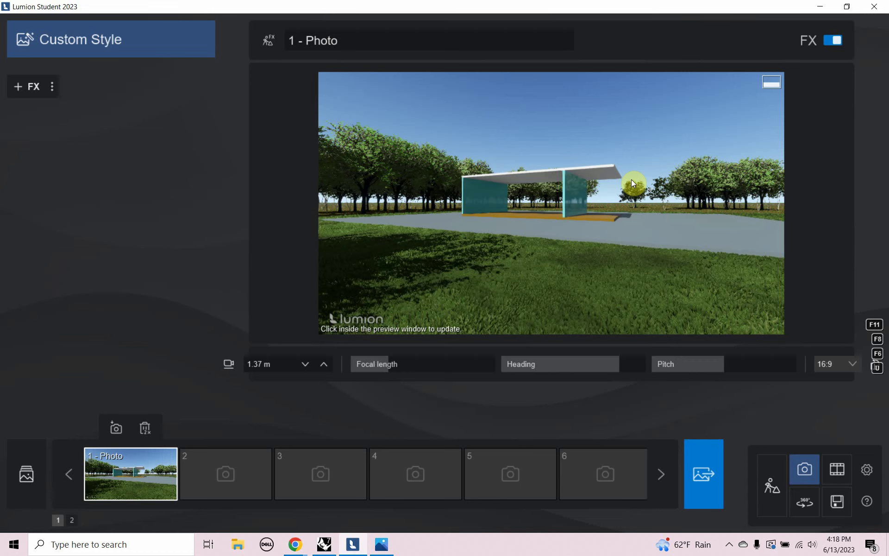
pyautogui.click(699, 489)
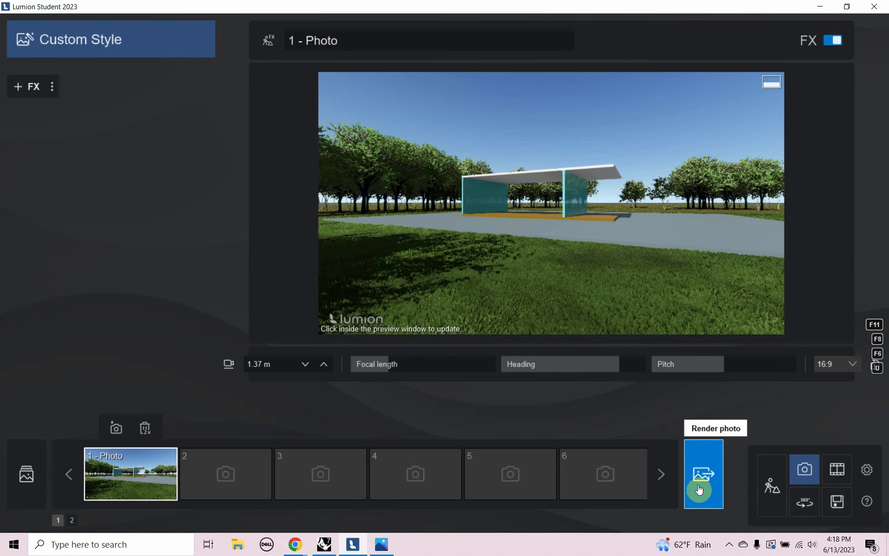
pyautogui.click(776, 493)
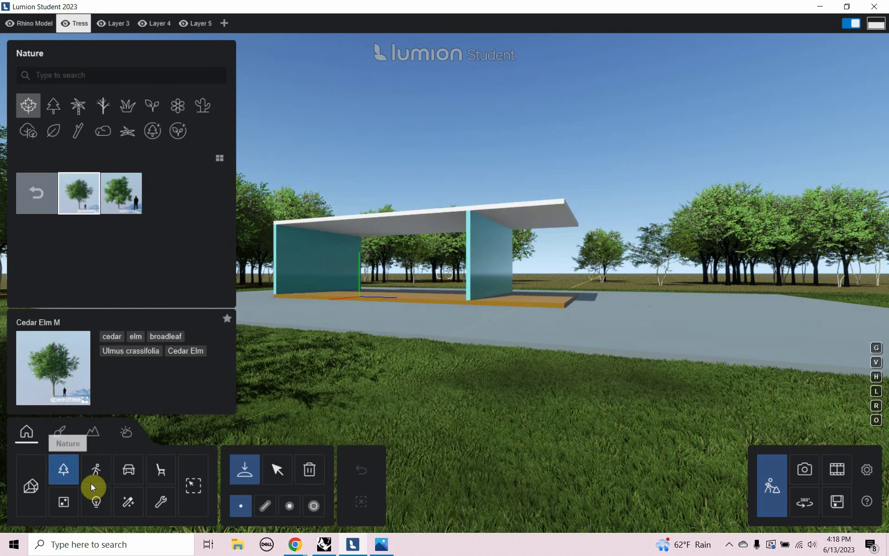
# Place the seated Diana 001 figure from the static 3D people on the grass in front of the pavilion.
pyautogui.click(99, 472)
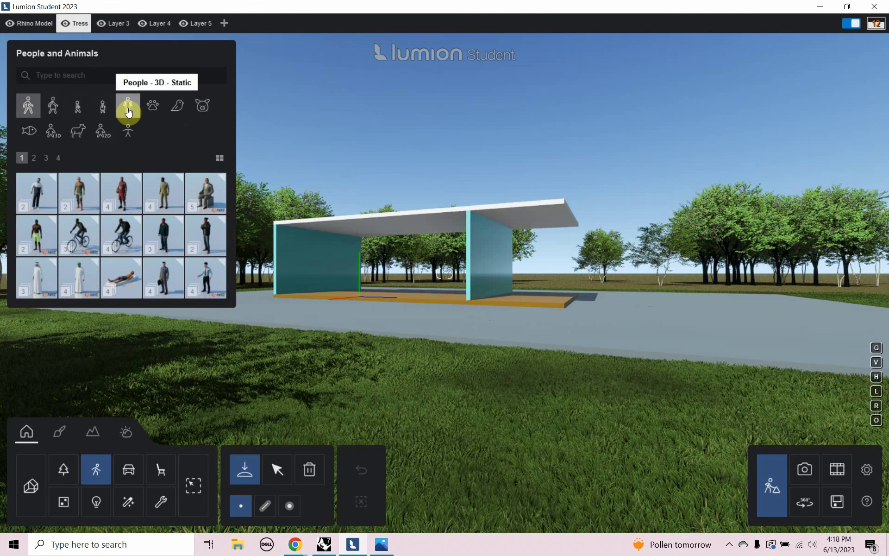
pyautogui.click(128, 111)
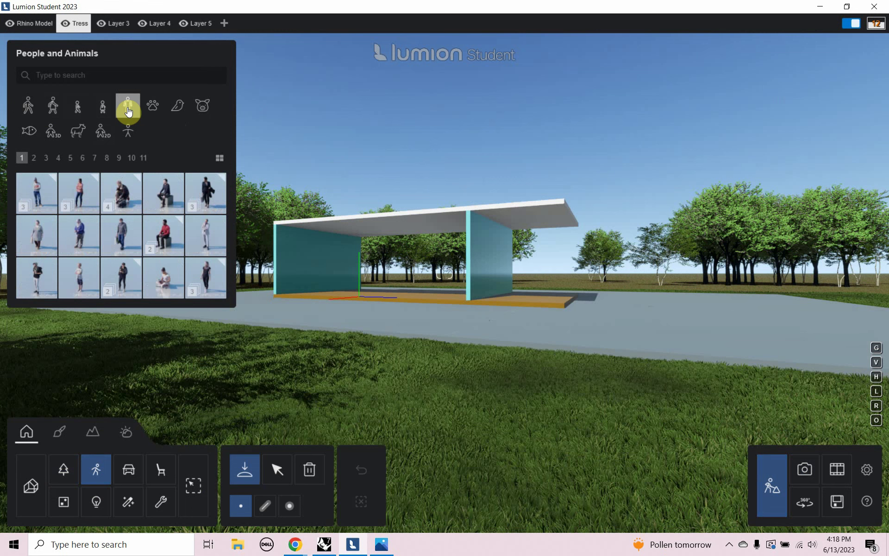
pyautogui.click(167, 288)
pyautogui.click(446, 420)
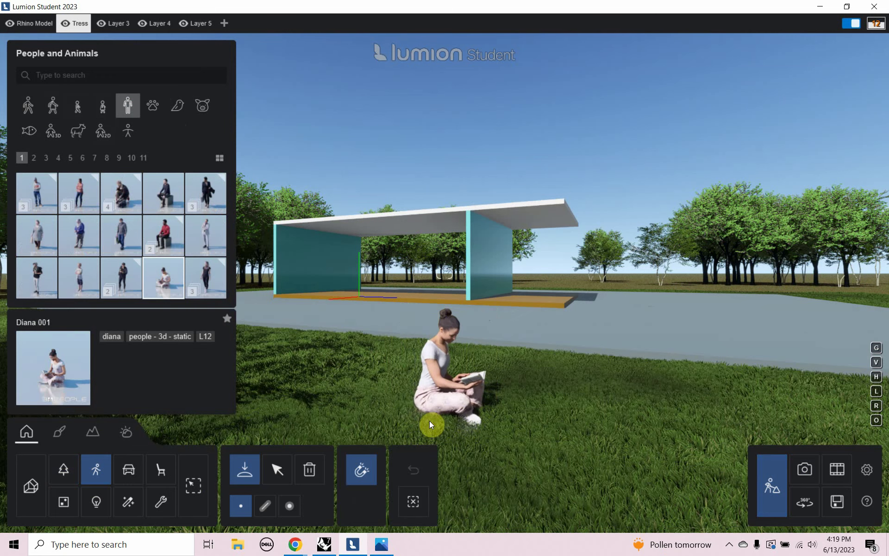
# Select the seated figure and rotate its heading so it faces front-left, toward the camera.
pyautogui.click(278, 473)
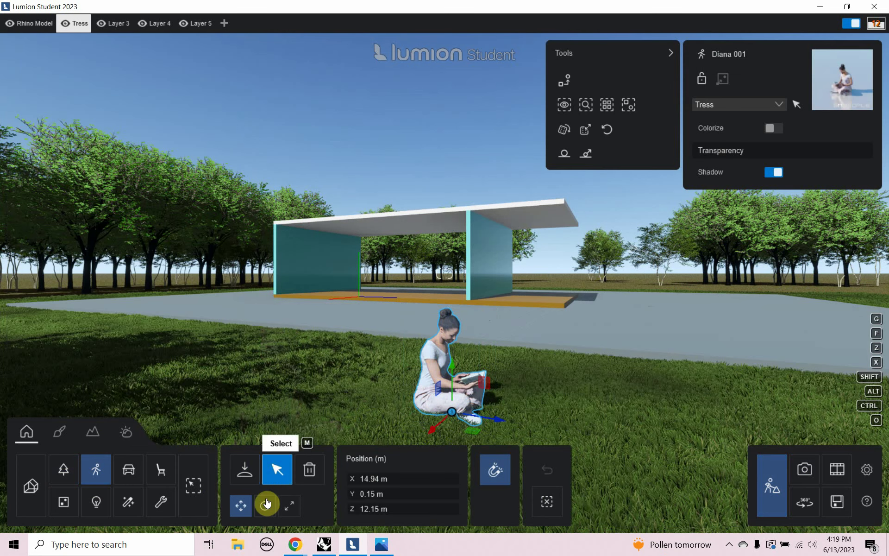
pyautogui.click(264, 511)
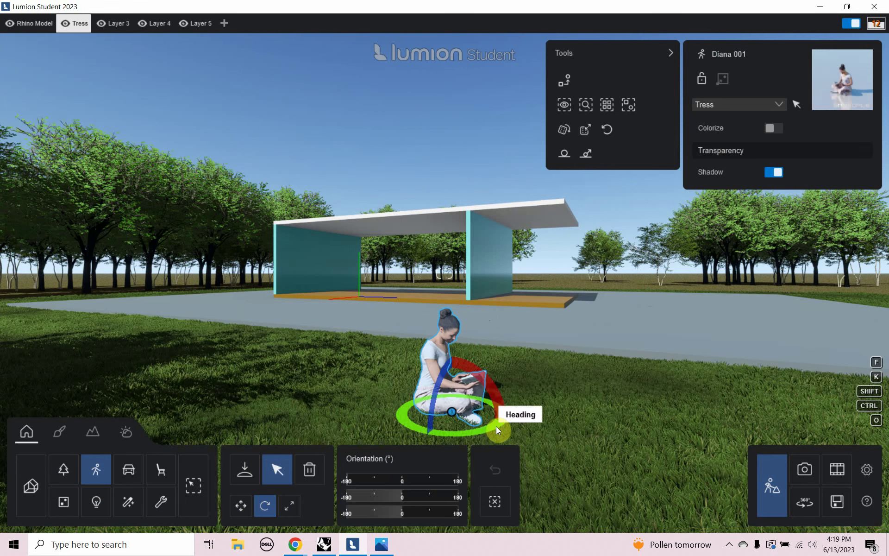
pyautogui.moveTo(489, 430); pyautogui.dragTo(391, 422)
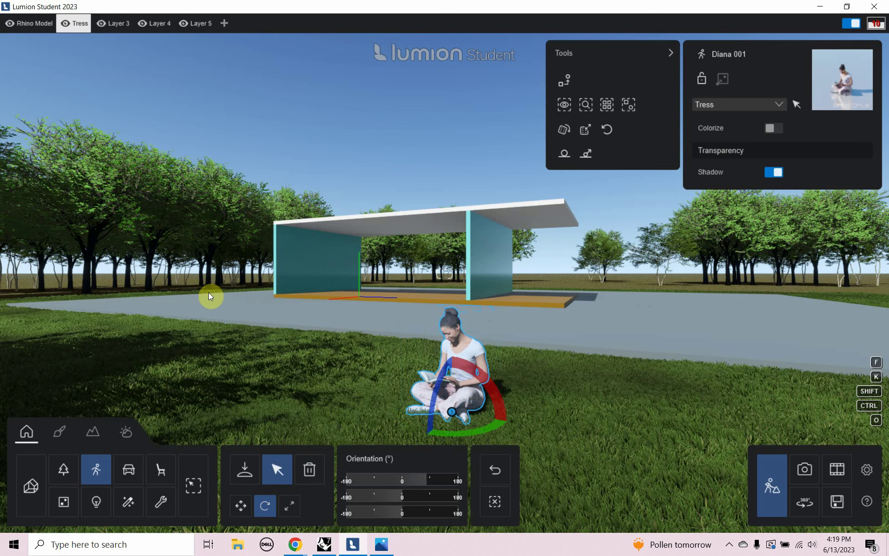
# Make Layer 3 the active layer for the people and rename it "People".
pyautogui.click(98, 472)
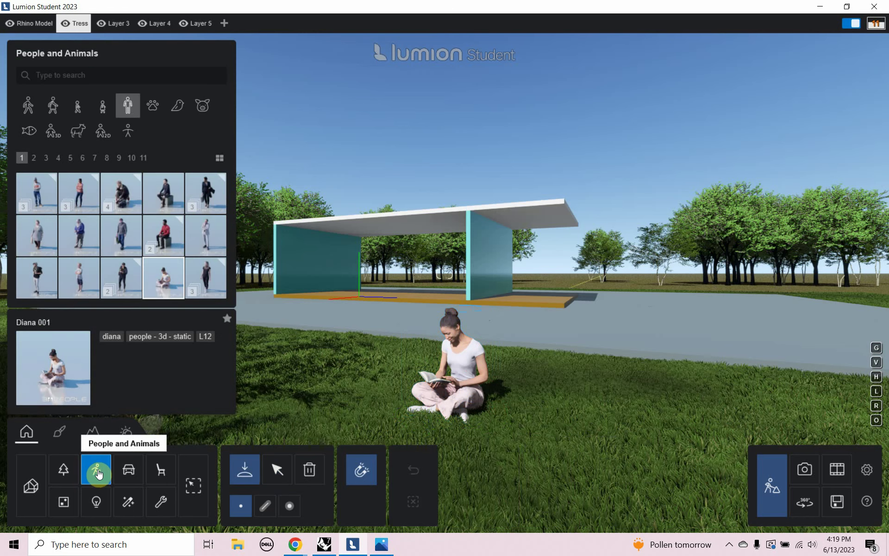
pyautogui.click(117, 26)
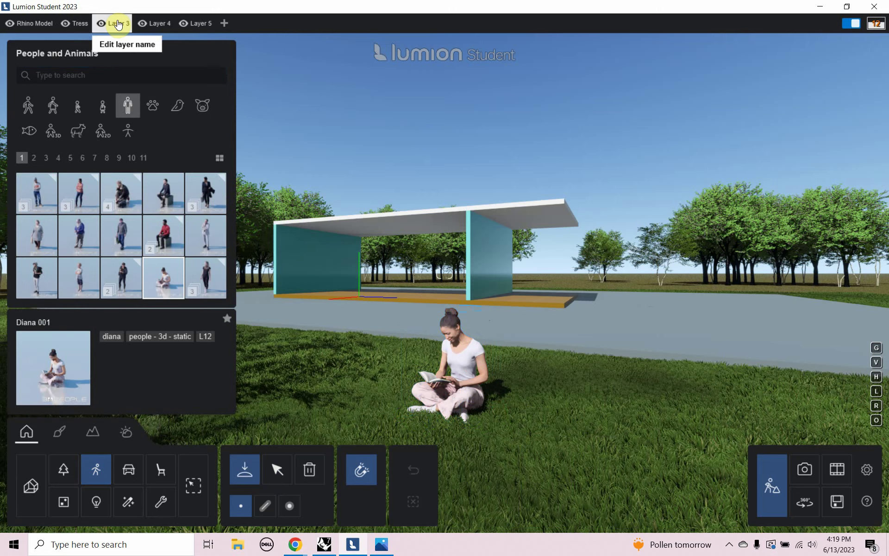
pyautogui.click(118, 24)
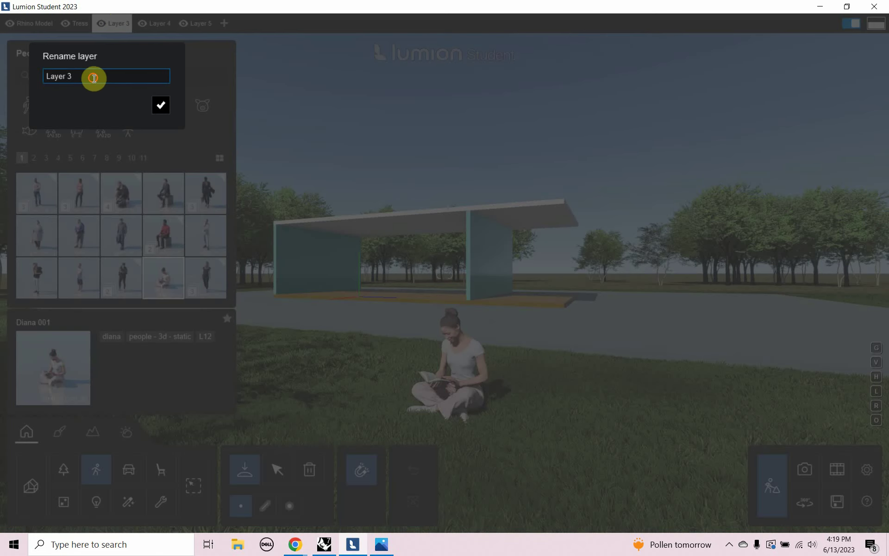
pyautogui.moveTo(88, 78); pyautogui.dragTo(12, 64)
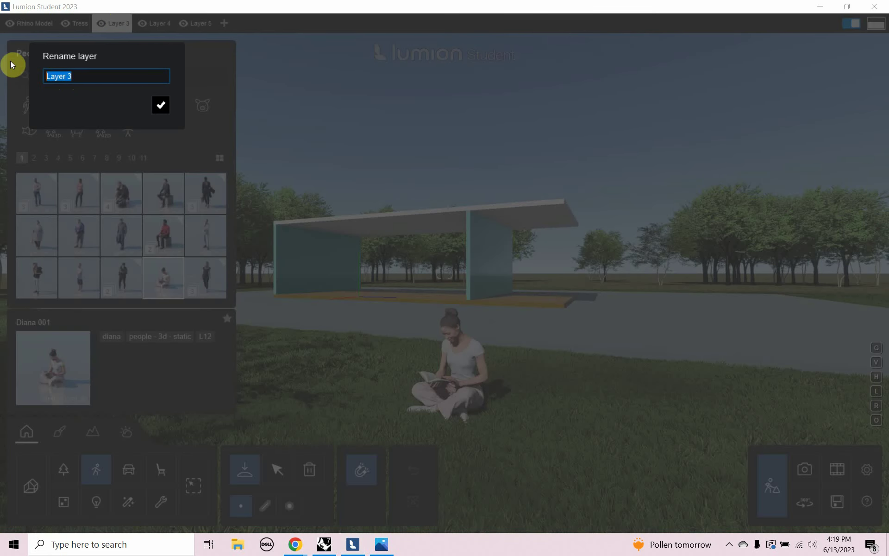
pyautogui.write('People')
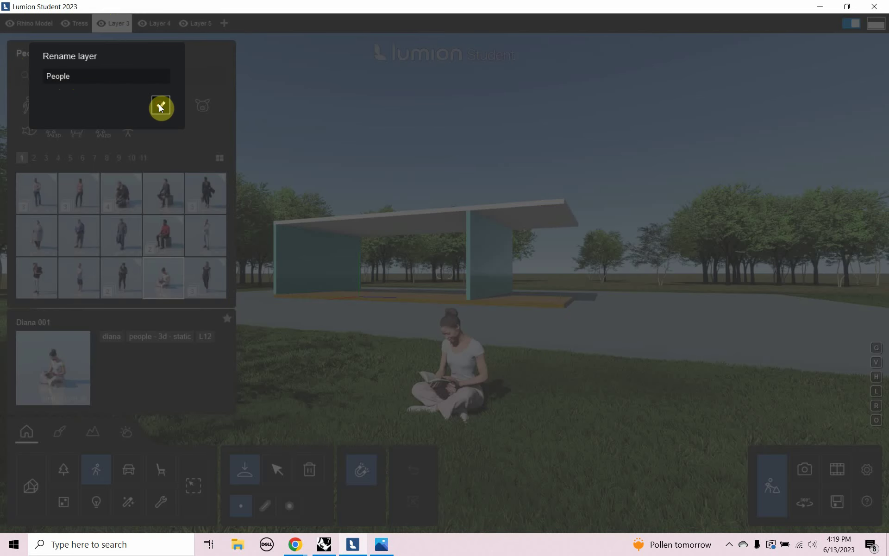
pyautogui.click(159, 105)
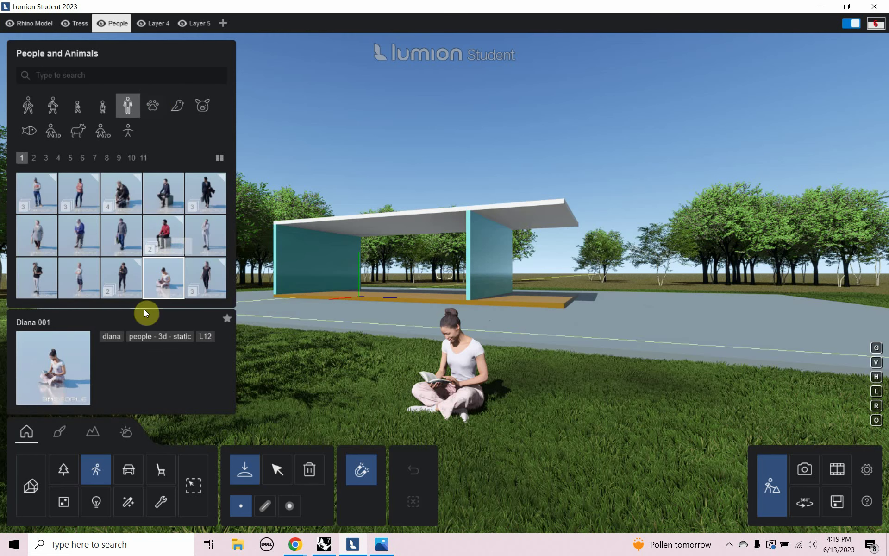
# Place the static 3D figure pair Jamila Sophie 001 on the grass to the left of the seated woman.
pyautogui.click(36, 162)
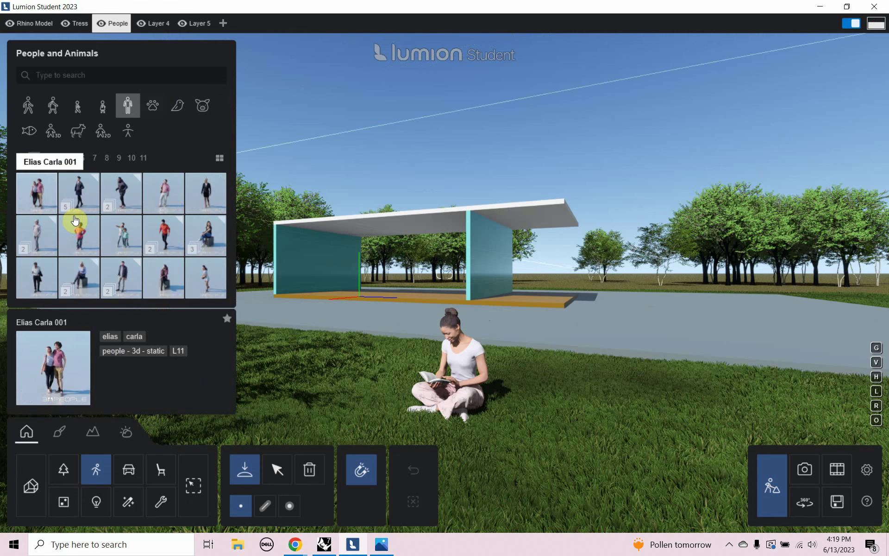
pyautogui.click(110, 238)
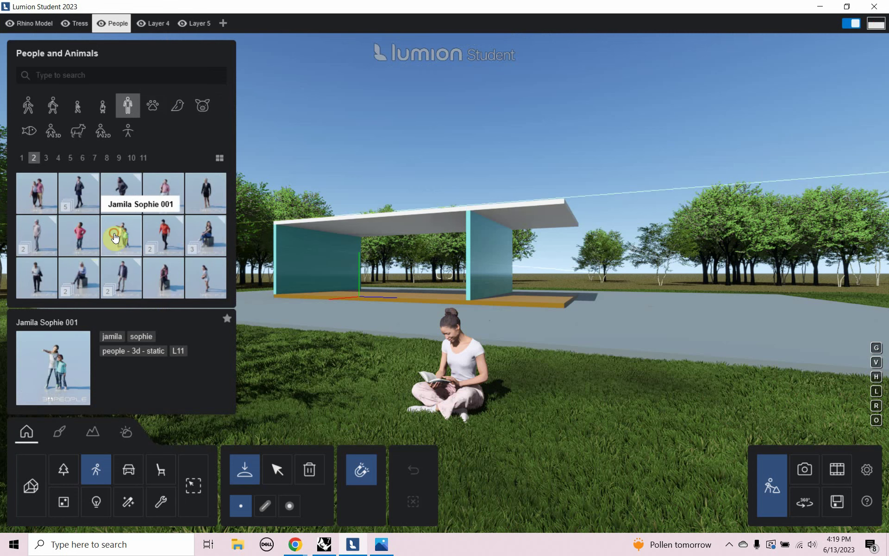
pyautogui.click(275, 383)
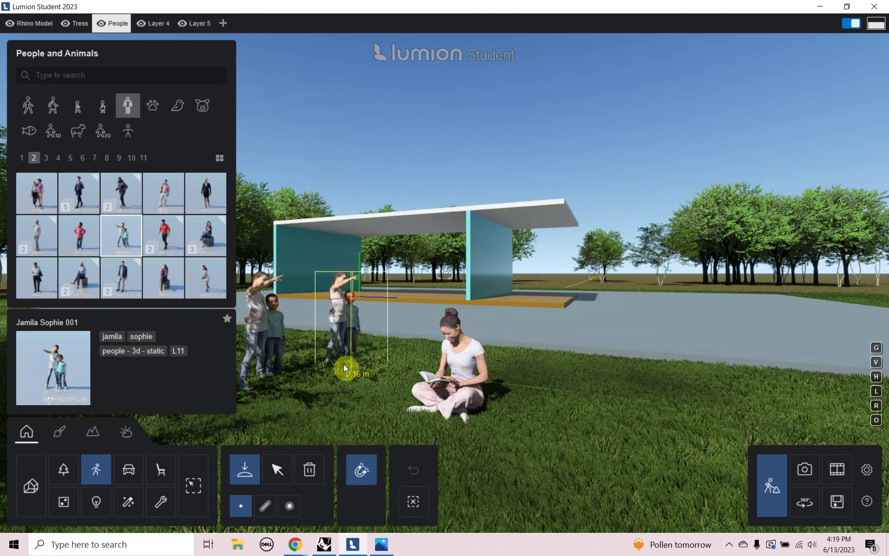
# Rotate the Jamila Sophie 001 pair so the woman points toward the pavilion, and move it farther left to about Z 9.15 m.
pyautogui.click(276, 469)
pyautogui.click(241, 504)
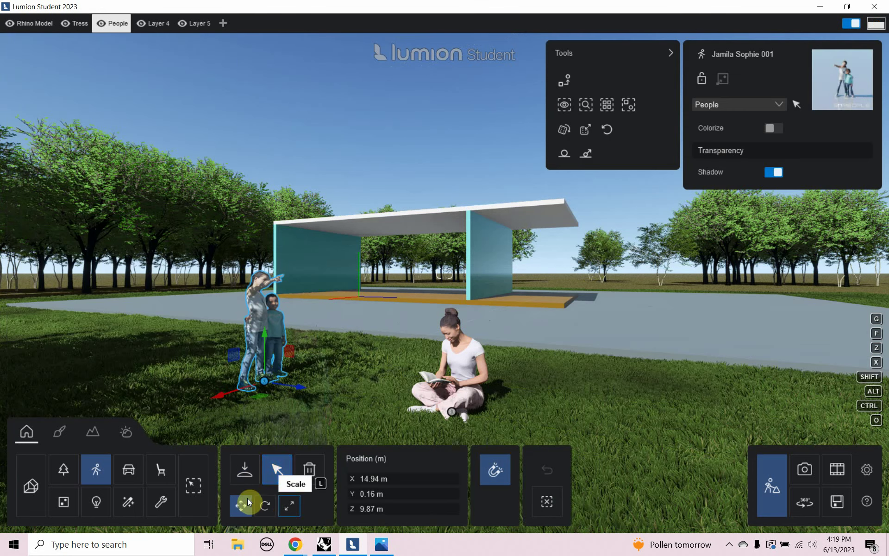
pyautogui.click(265, 505)
pyautogui.moveTo(270, 394); pyautogui.dragTo(404, 367)
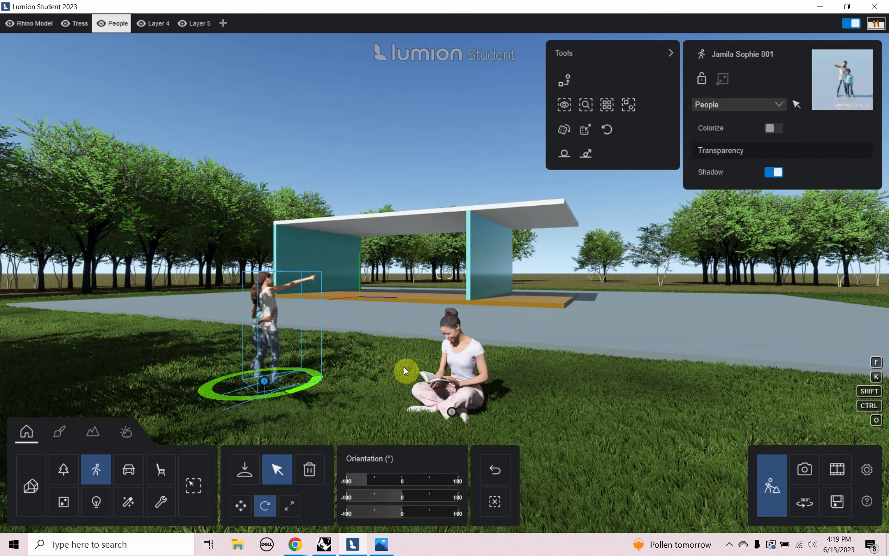
pyautogui.click(241, 507)
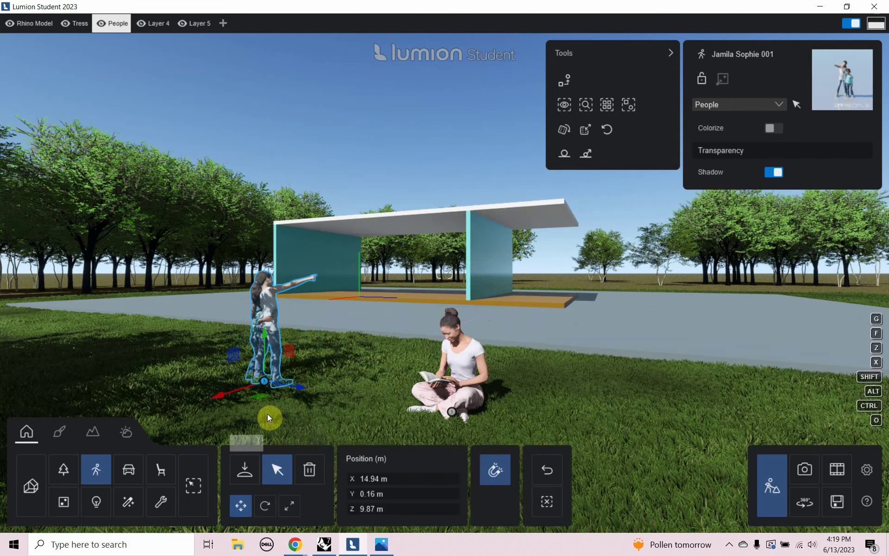
pyautogui.moveTo(290, 386); pyautogui.dragTo(251, 378)
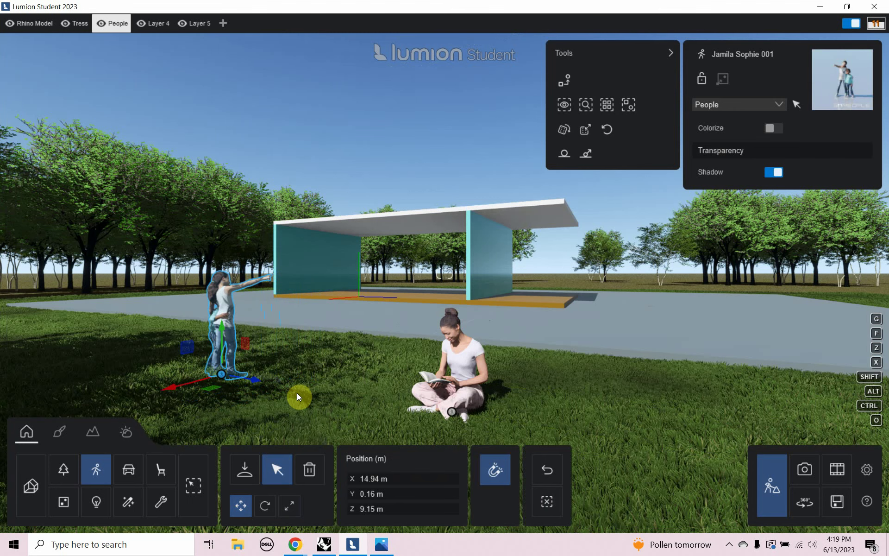
# Browse pages 3 to 11 of the static 3D people for another suitable figure, and return to page 1.
pyautogui.click(87, 466)
pyautogui.click(99, 475)
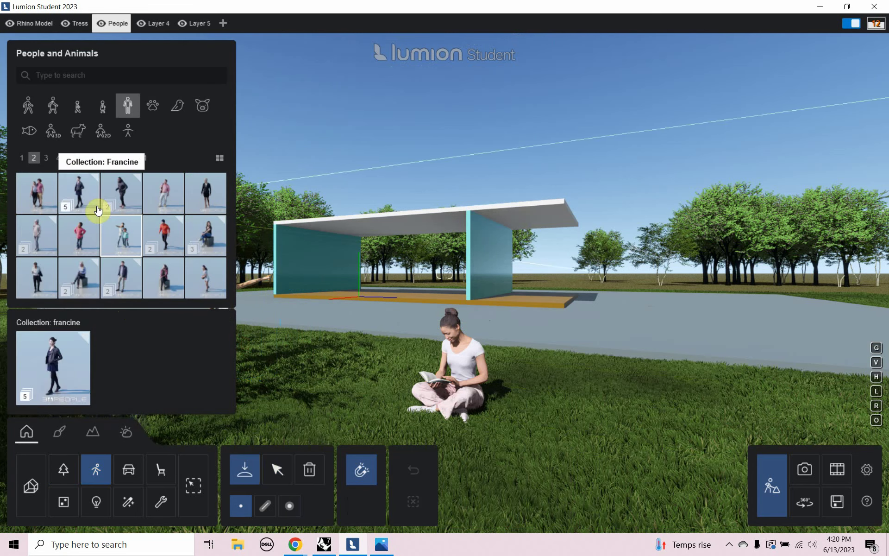
pyautogui.click(49, 155)
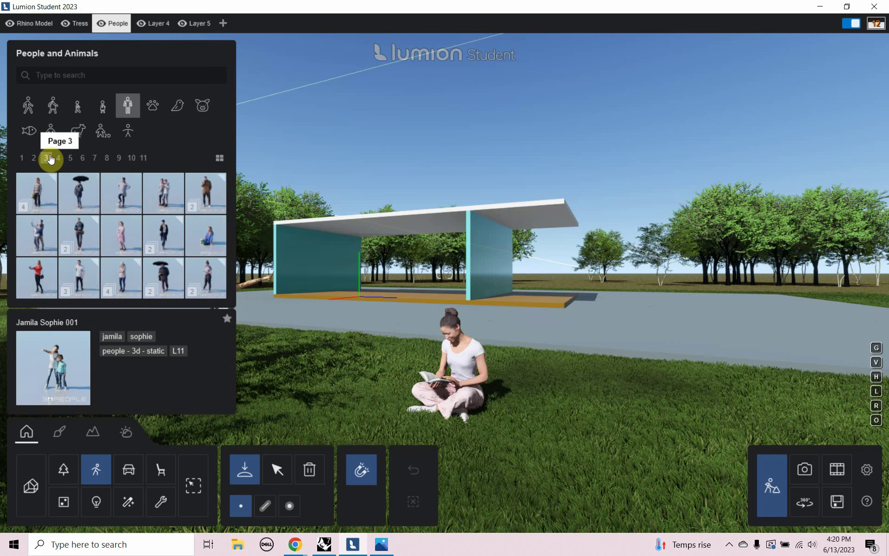
pyautogui.click(59, 159)
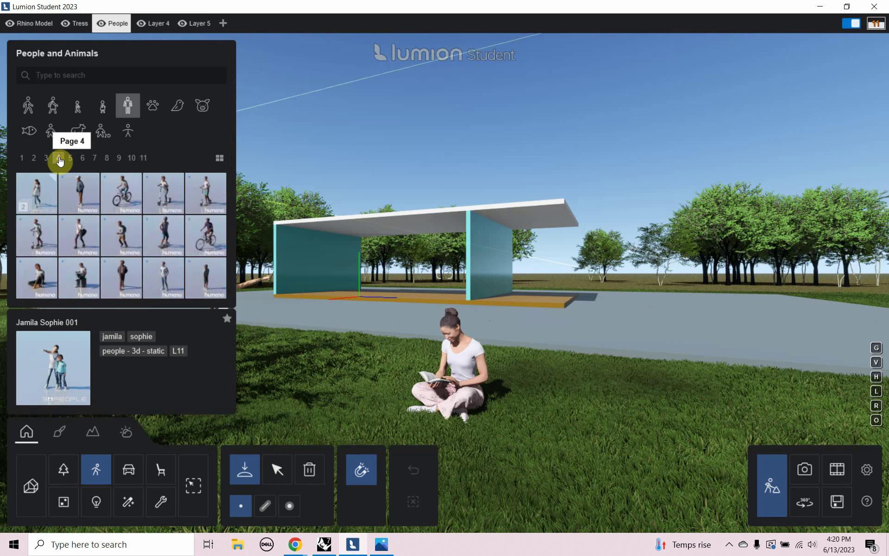
pyautogui.click(45, 285)
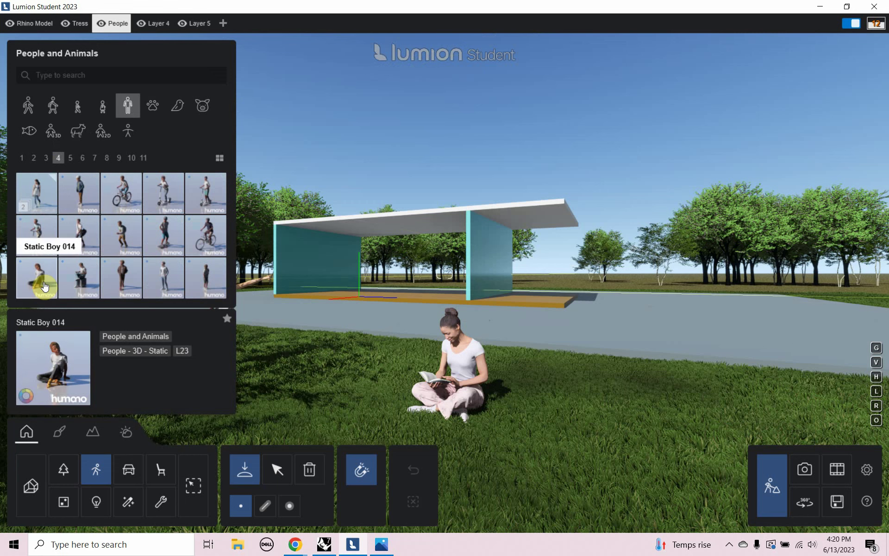
pyautogui.click(71, 159)
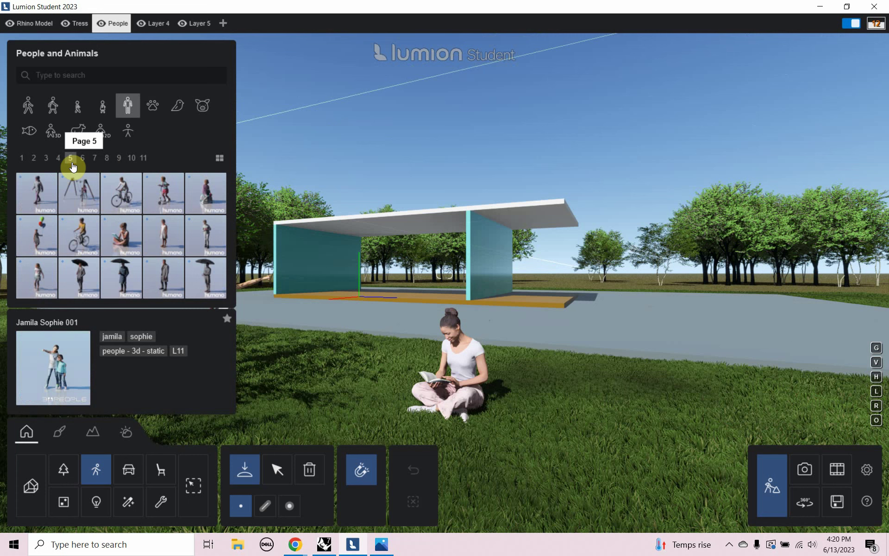
pyautogui.click(83, 159)
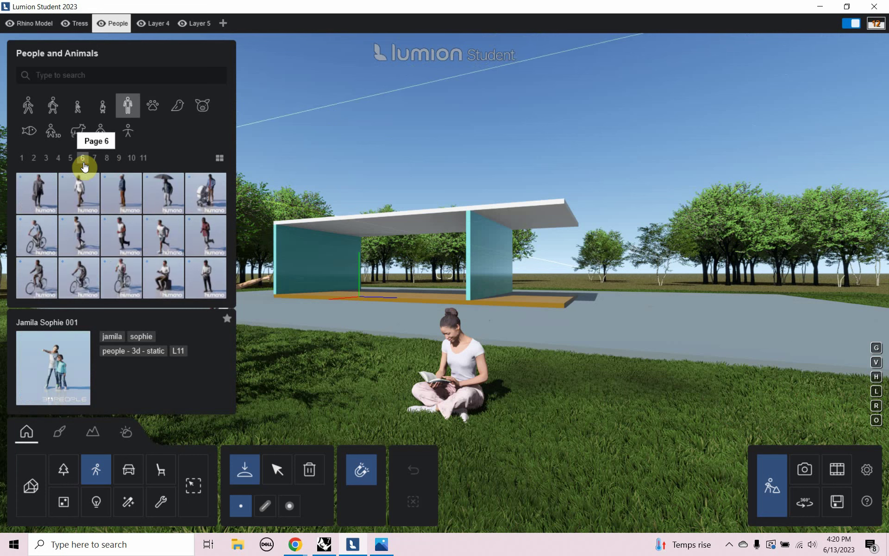
pyautogui.click(94, 159)
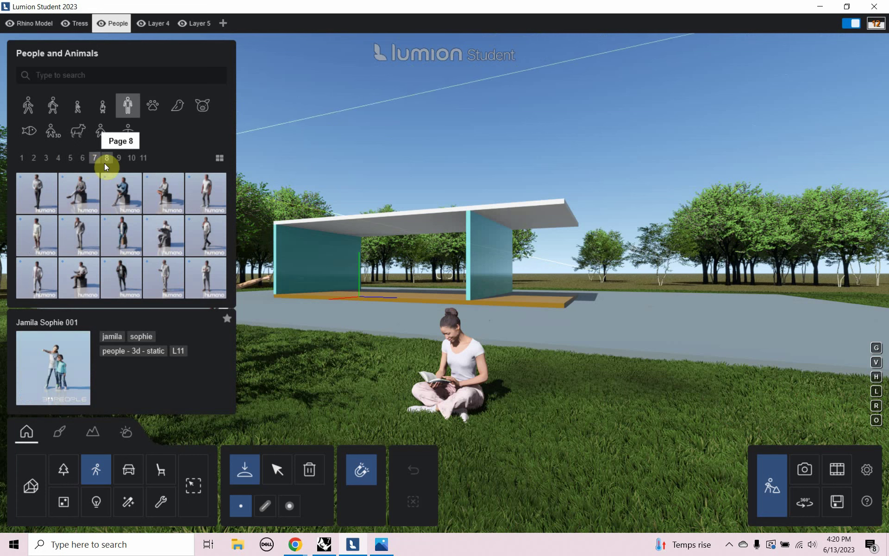
pyautogui.click(106, 159)
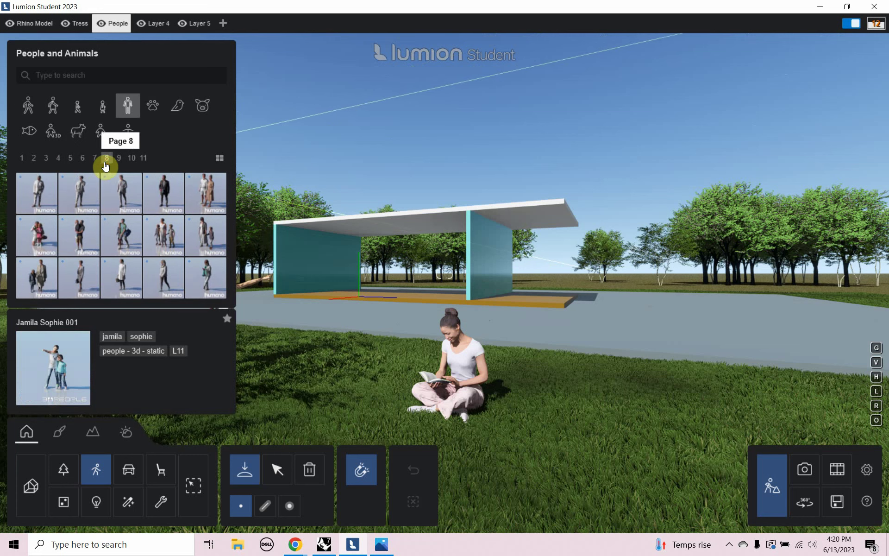
pyautogui.click(118, 162)
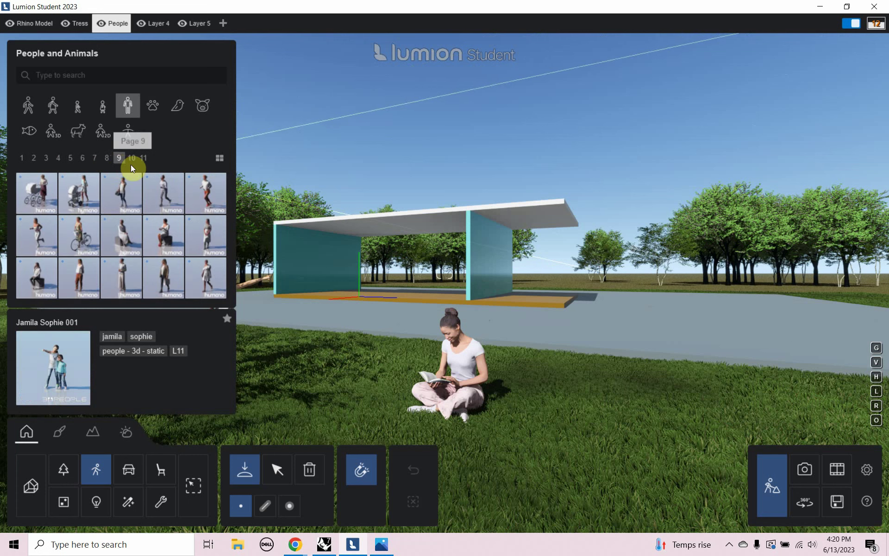
pyautogui.click(131, 163)
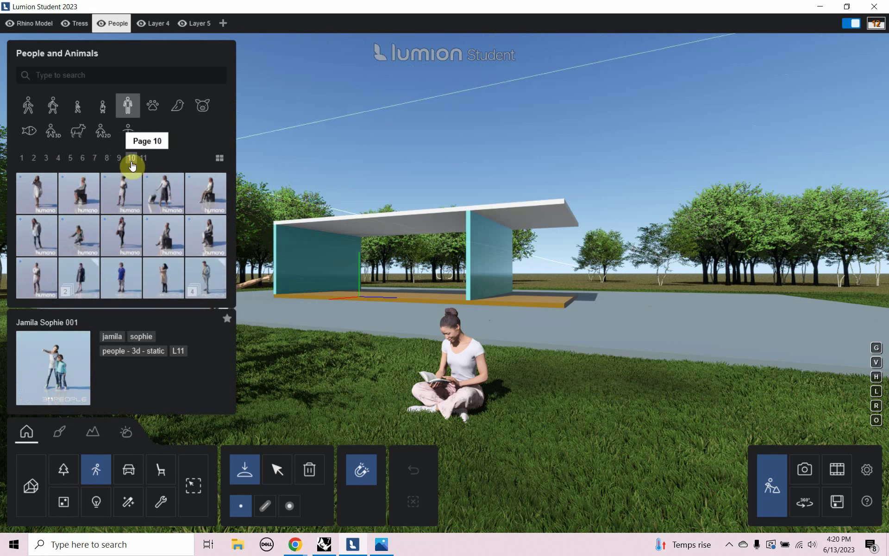
pyautogui.click(143, 163)
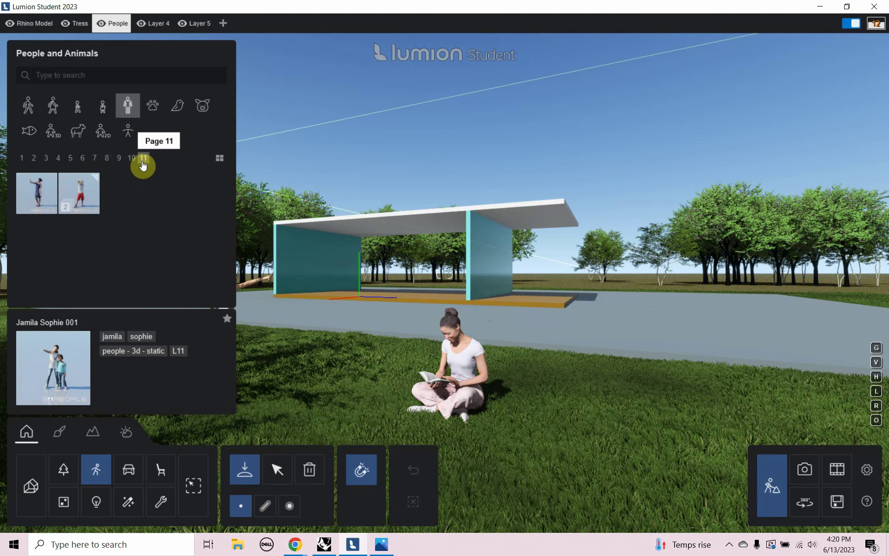
pyautogui.click(22, 160)
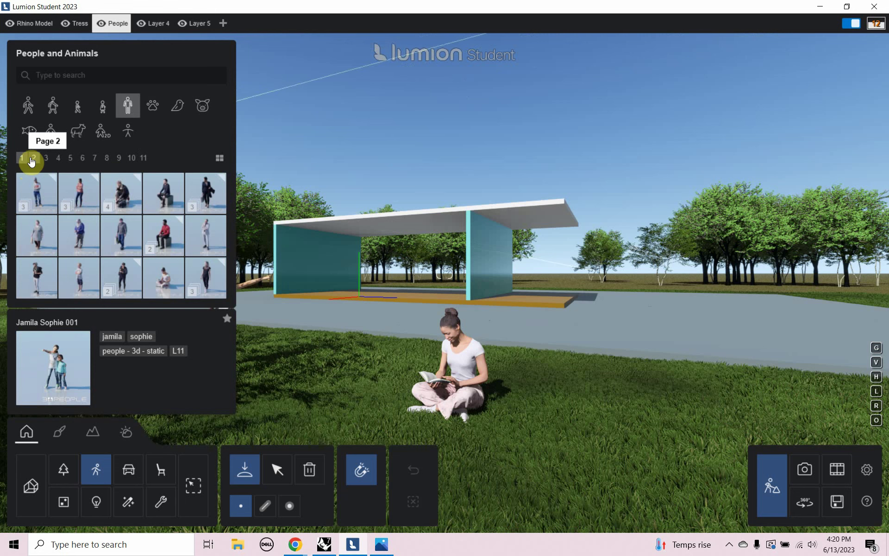
# Place the kneeling Andrew 001 figure from its collection on the grass beside the standing pair.
pyautogui.click(121, 197)
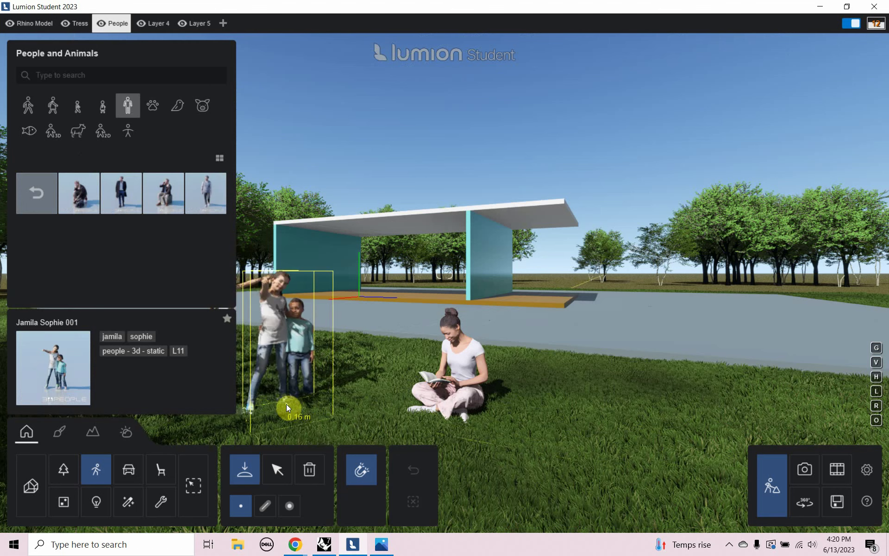
pyautogui.click(84, 204)
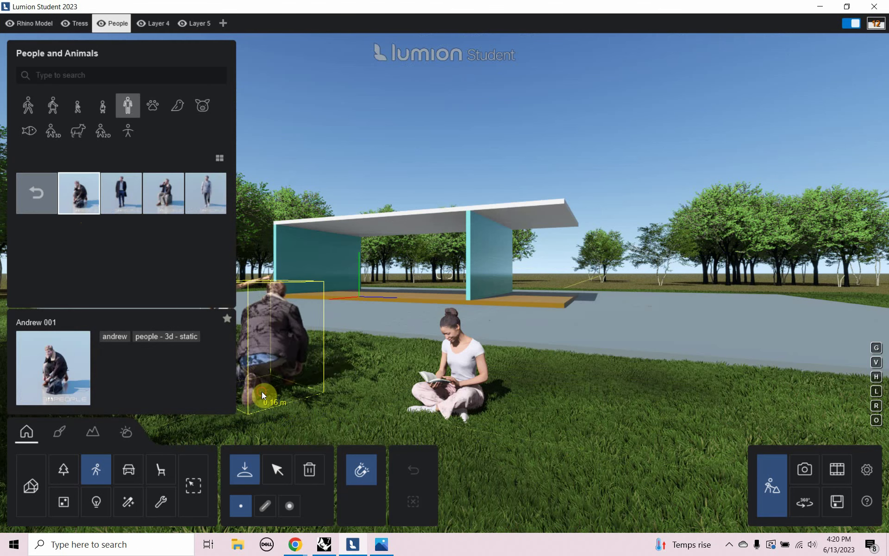
pyautogui.click(262, 390)
# Rotate the kneeling Andrew 001 figure to face left, and move it left past the standing pair to about Z 6.53 m.
pyautogui.click(284, 476)
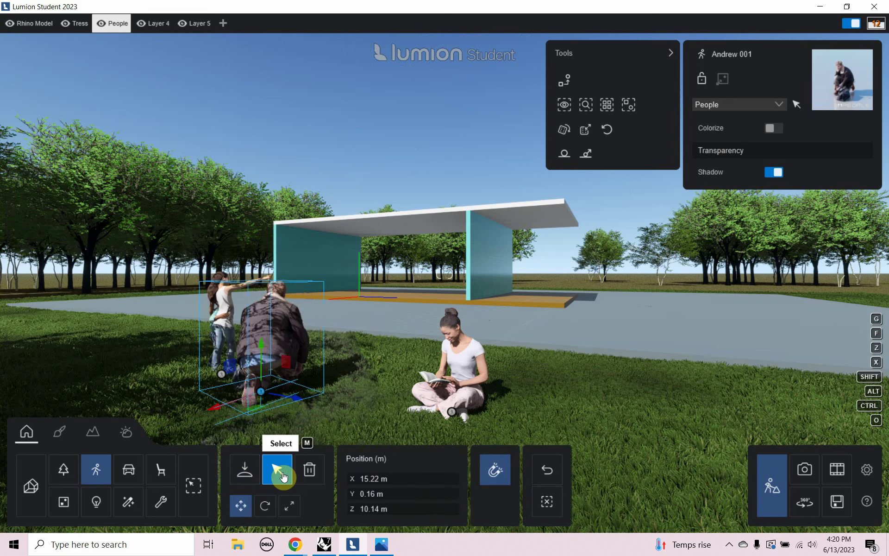
pyautogui.click(265, 506)
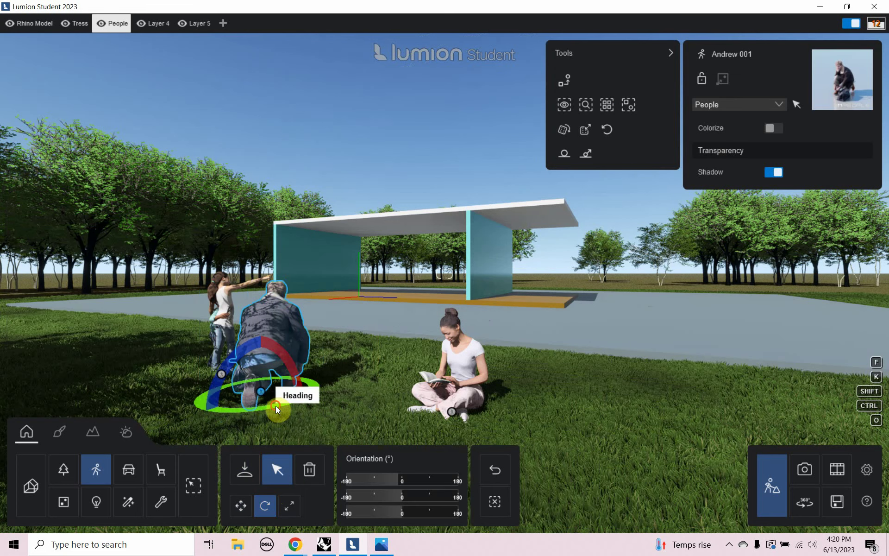
pyautogui.moveTo(276, 406); pyautogui.dragTo(416, 279)
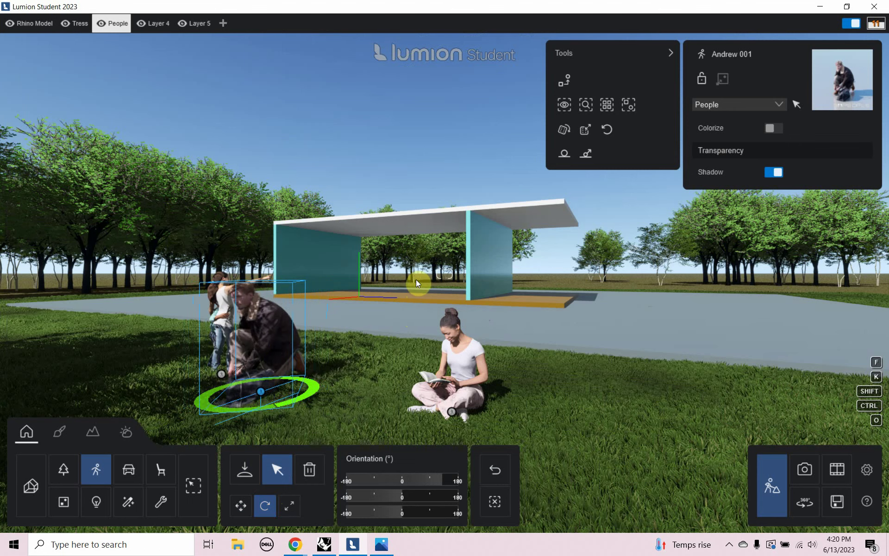
pyautogui.click(244, 507)
pyautogui.moveTo(289, 396); pyautogui.dragTo(93, 322)
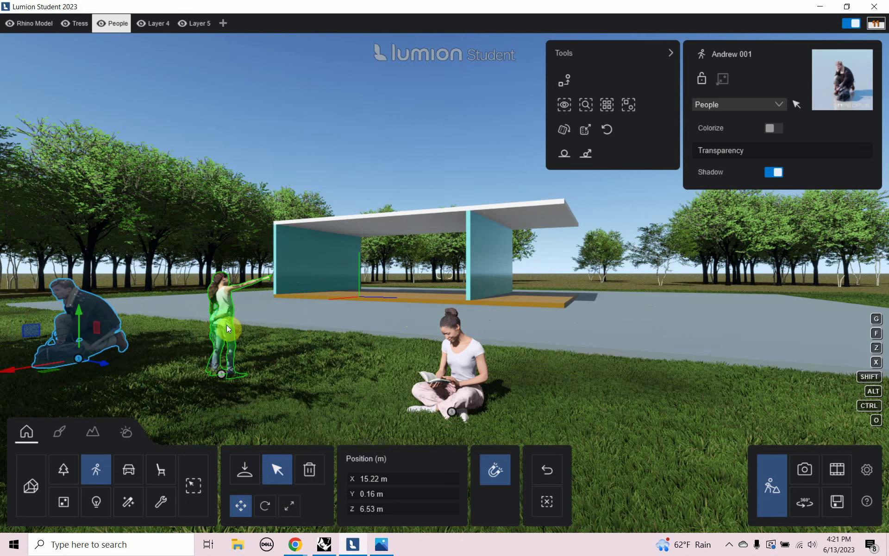
# Place the cyclist Static Boy 013 from page 4 of the static 3D people on the grass beside the seated woman.
pyautogui.click(96, 469)
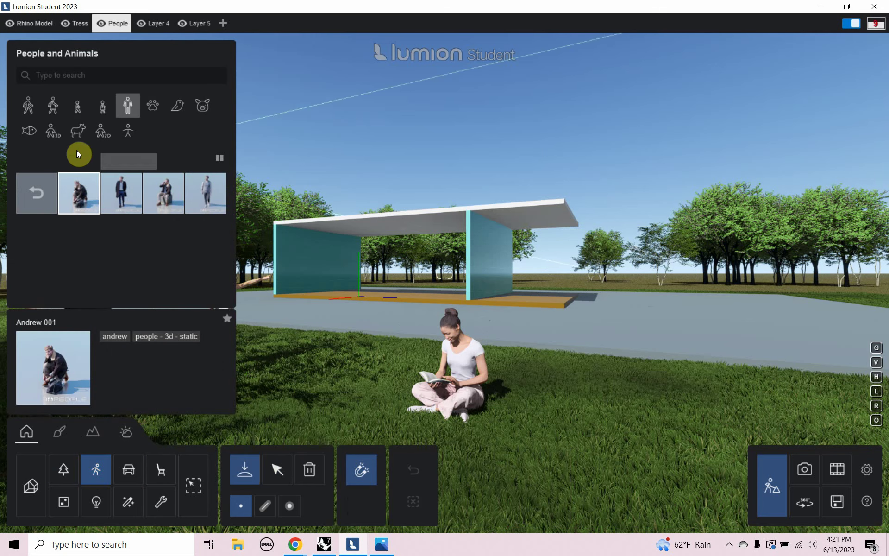
pyautogui.click(128, 107)
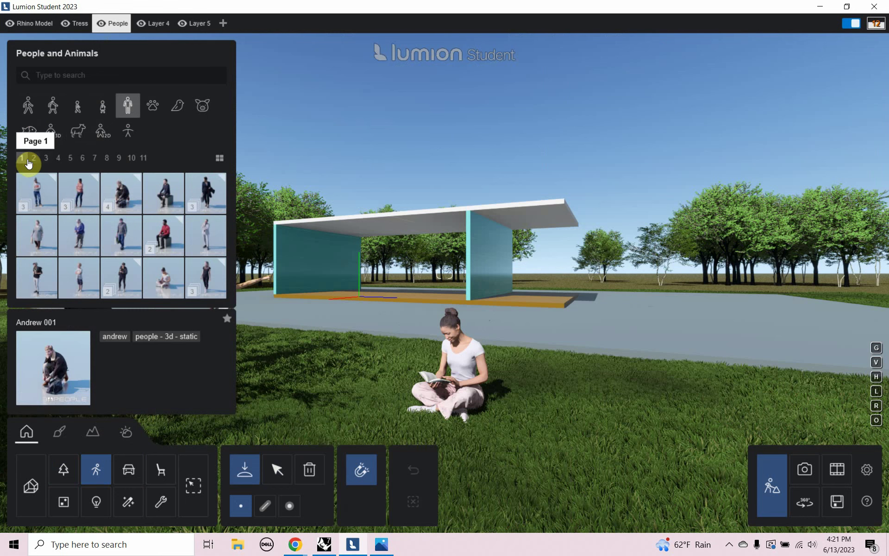
pyautogui.click(34, 160)
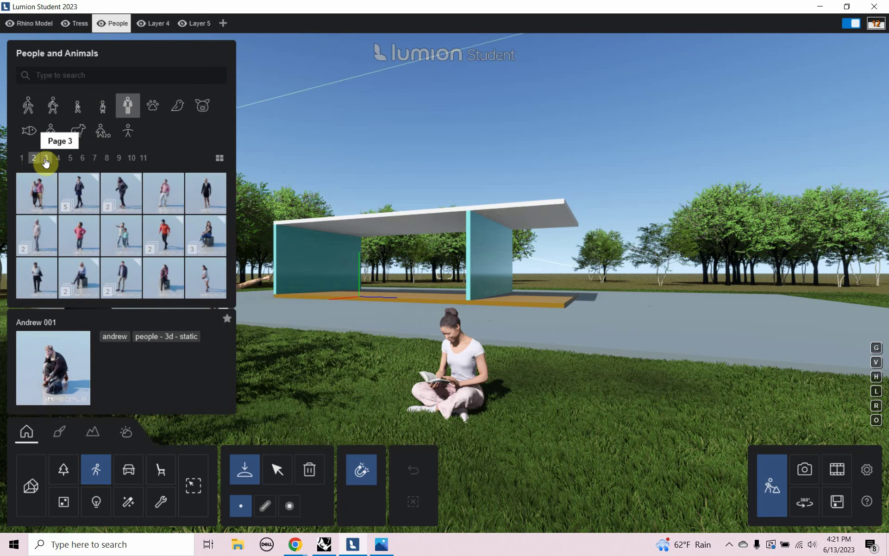
pyautogui.click(46, 159)
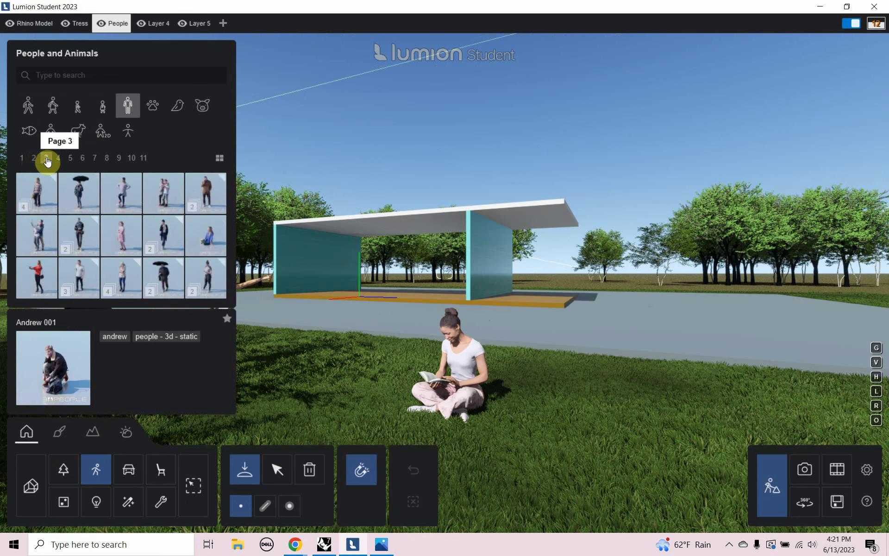
pyautogui.click(59, 160)
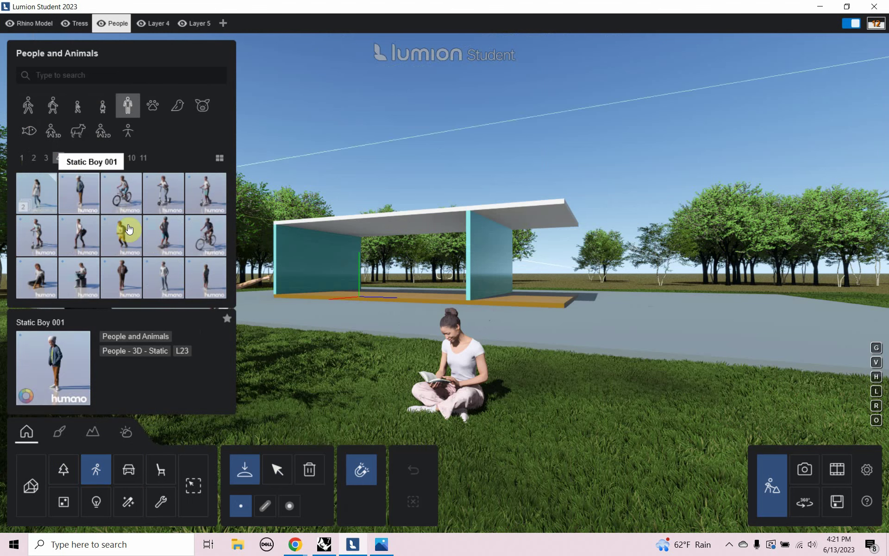
pyautogui.click(121, 198)
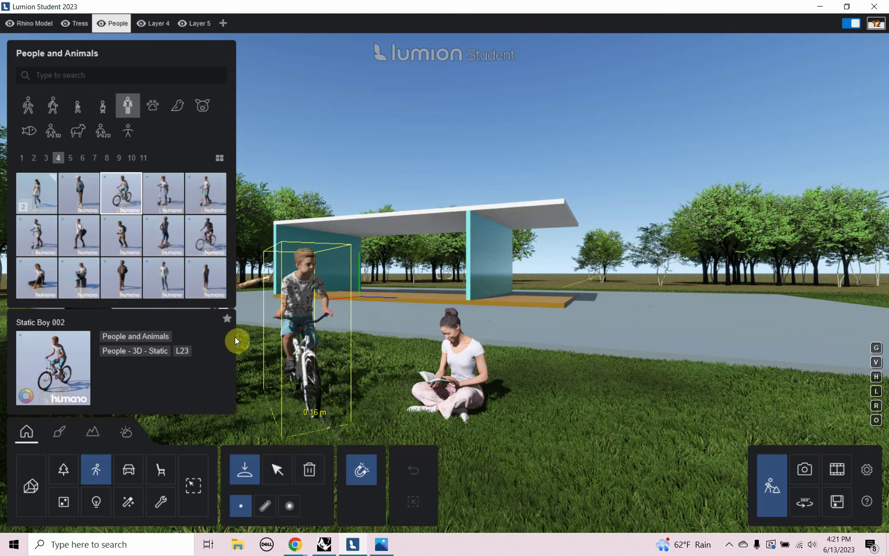
pyautogui.click(206, 234)
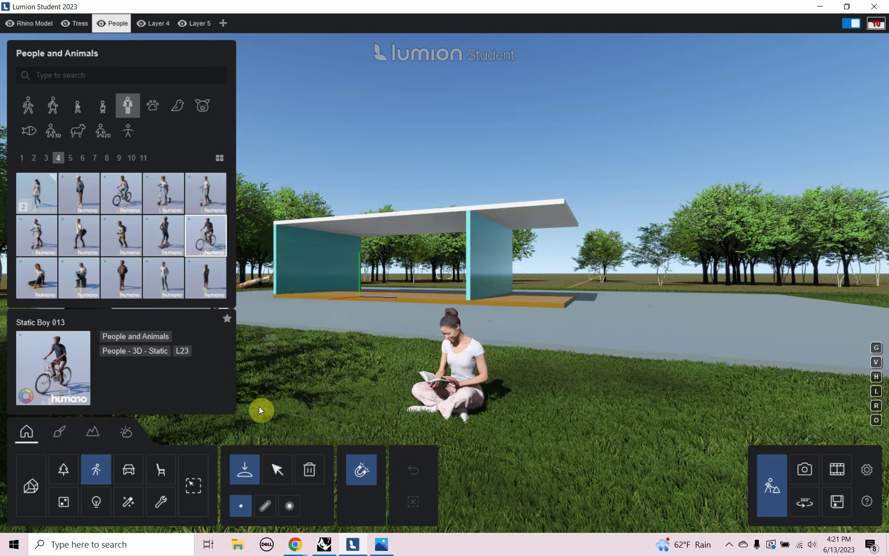
pyautogui.click(312, 408)
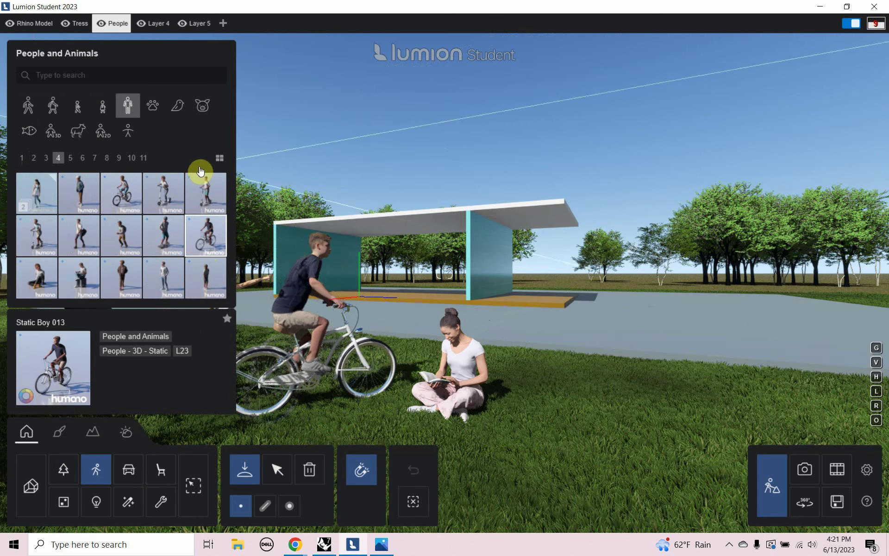
# Move the cyclist left along Z to about 9.25 m, and the kneeling Andrew 001 figure farther left to about Z 3.86 m.
pyautogui.click(274, 470)
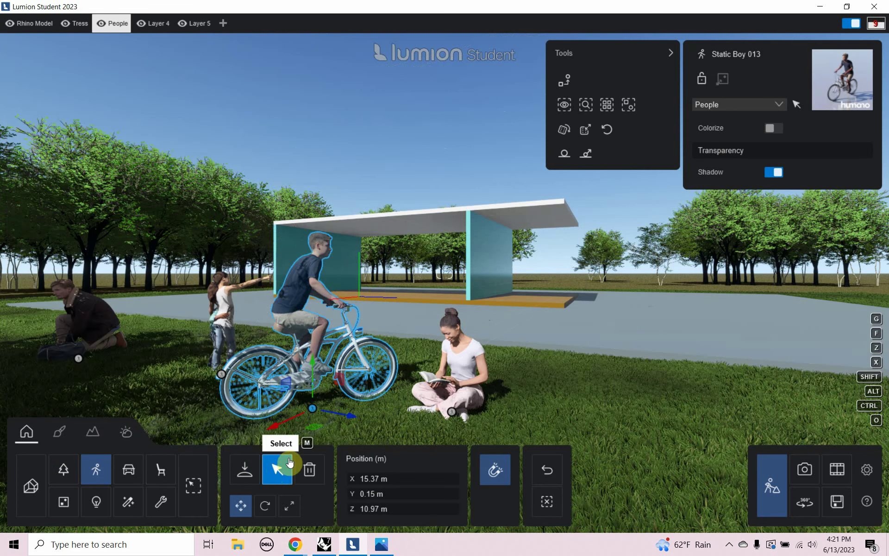
pyautogui.moveTo(344, 420); pyautogui.dragTo(212, 368)
pyautogui.click(70, 306)
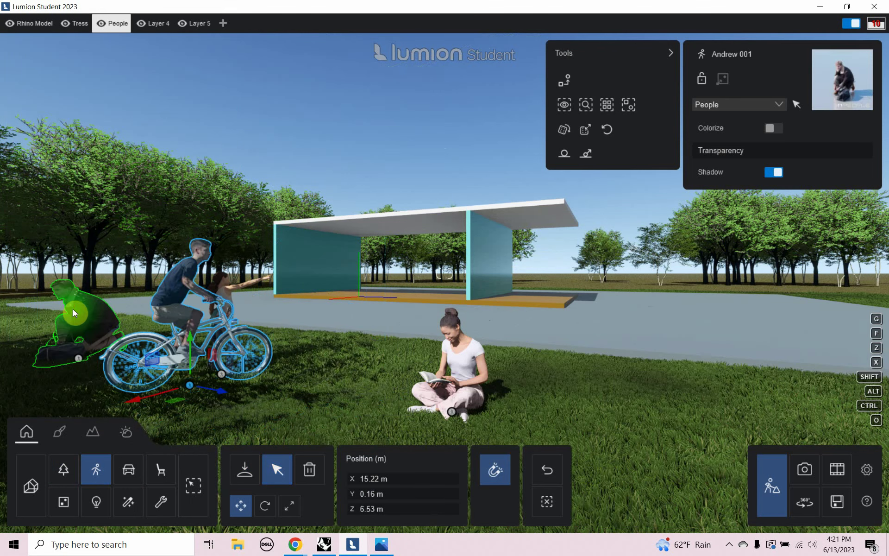
pyautogui.moveTo(98, 359); pyautogui.dragTo(12, 306)
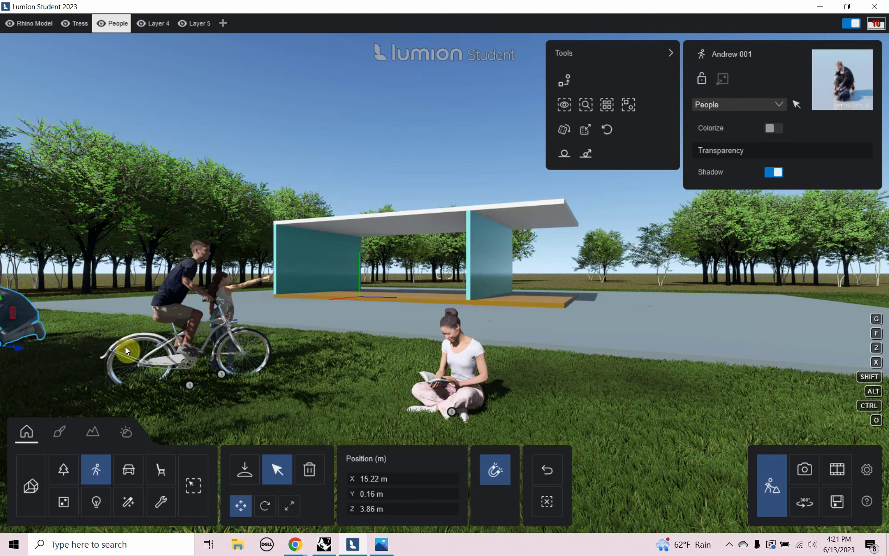
# Move the cyclist farther left to about Z 7.37 m, between the kneeling man and the standing pair, and turn its heading slightly.
pyautogui.click(165, 359)
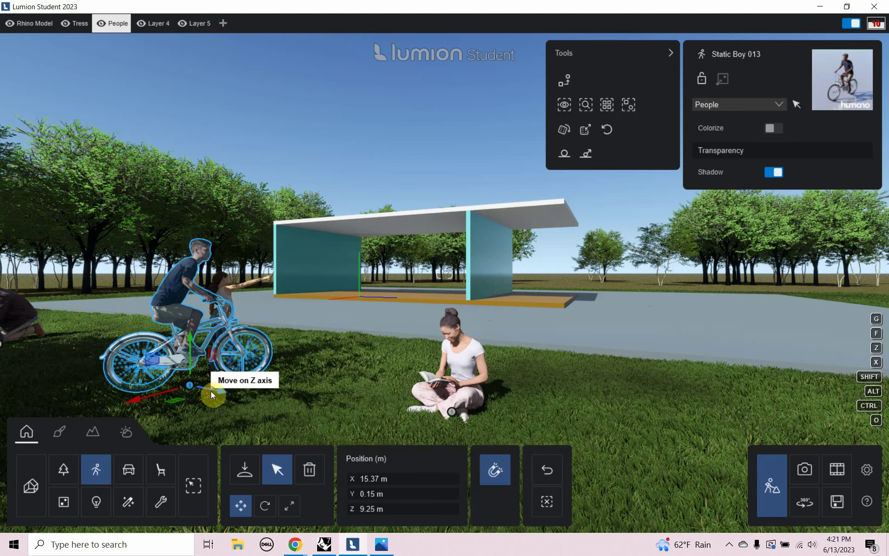
pyautogui.moveTo(210, 391); pyautogui.dragTo(112, 342)
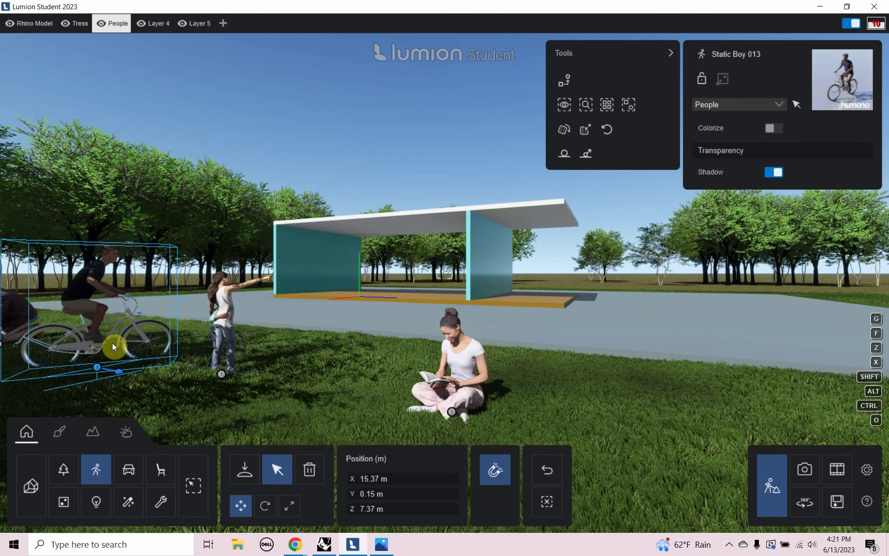
pyautogui.click(260, 504)
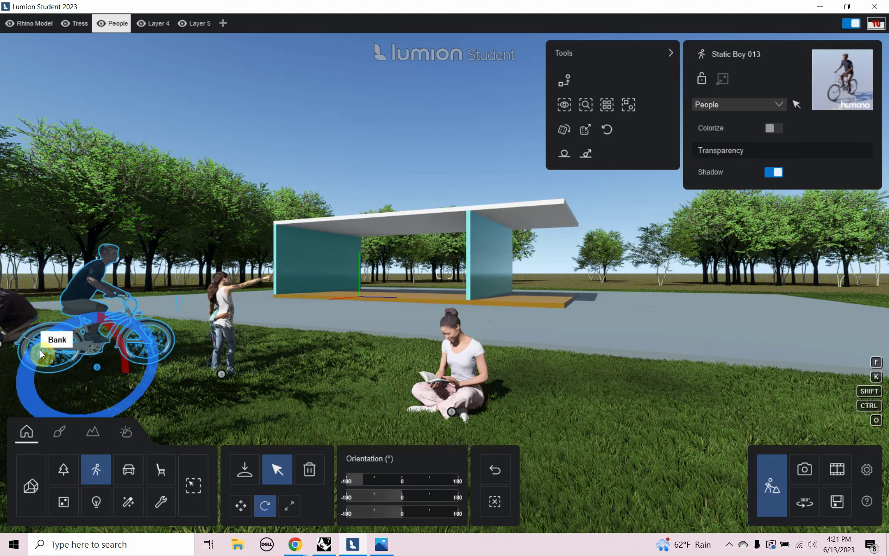
pyautogui.moveTo(95, 383); pyautogui.dragTo(95, 373)
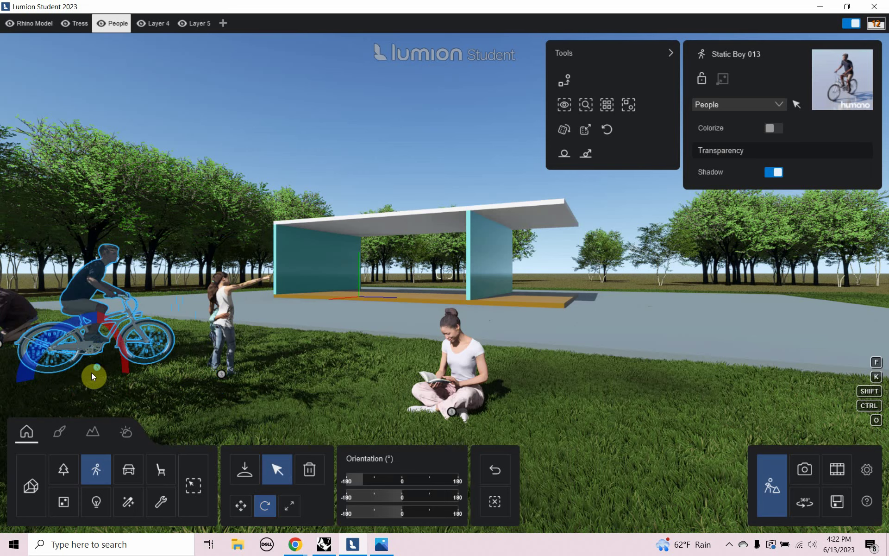
pyautogui.scroll(-5, 199, 364)
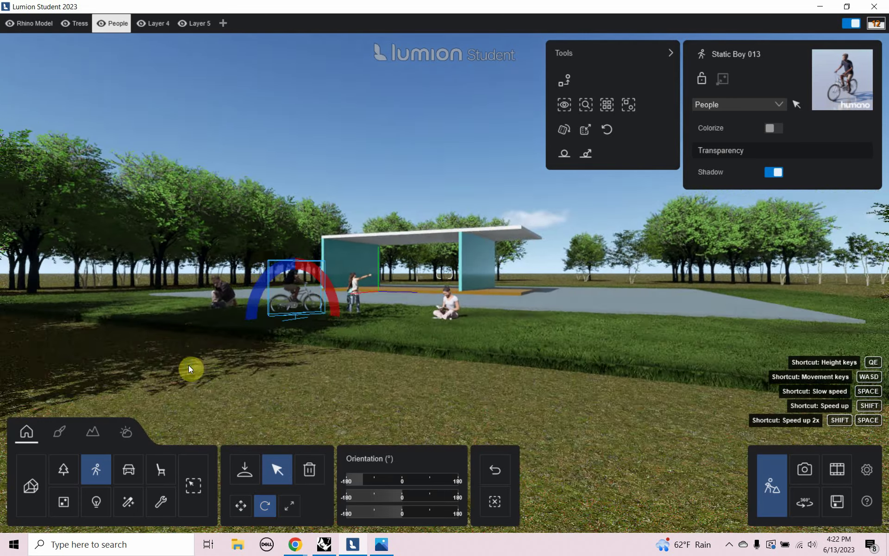
pyautogui.moveTo(189, 367); pyautogui.dragTo(238, 236, button='right')
pyautogui.scroll(5, 281, 181)
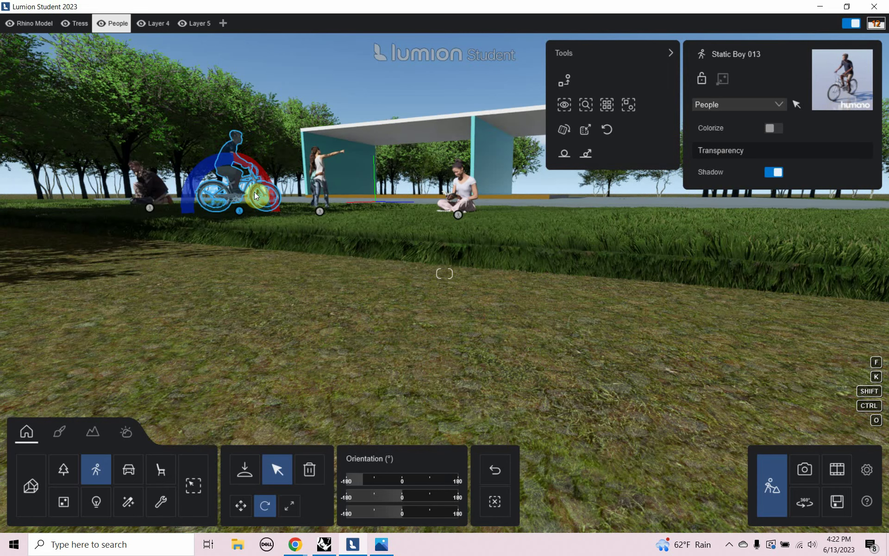
pyautogui.scroll(-5, 254, 192)
pyautogui.moveTo(254, 191); pyautogui.dragTo(224, 383, button='right')
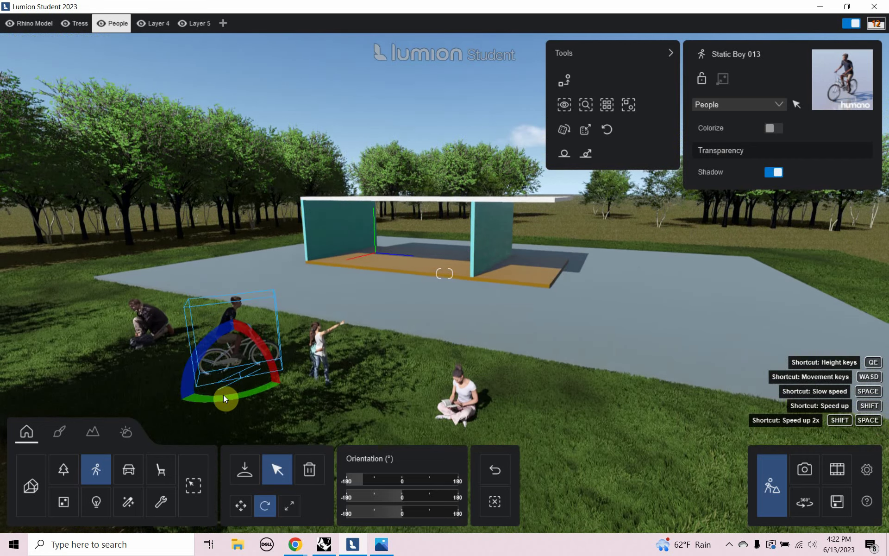
pyautogui.moveTo(222, 400); pyautogui.dragTo(249, 396)
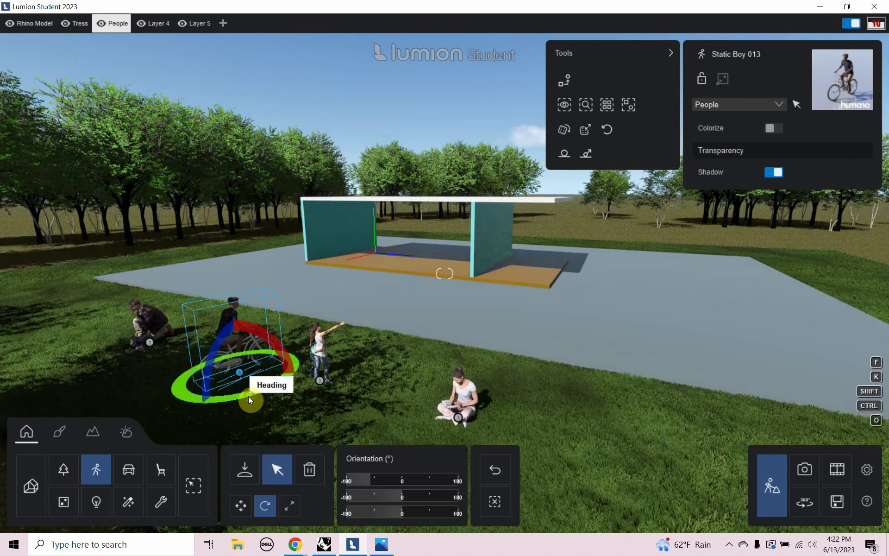
# View the whole pavilion site and its surrounding trees from high above.
pyautogui.scroll(-5, 319, 280)
pyautogui.scroll(5, 319, 280)
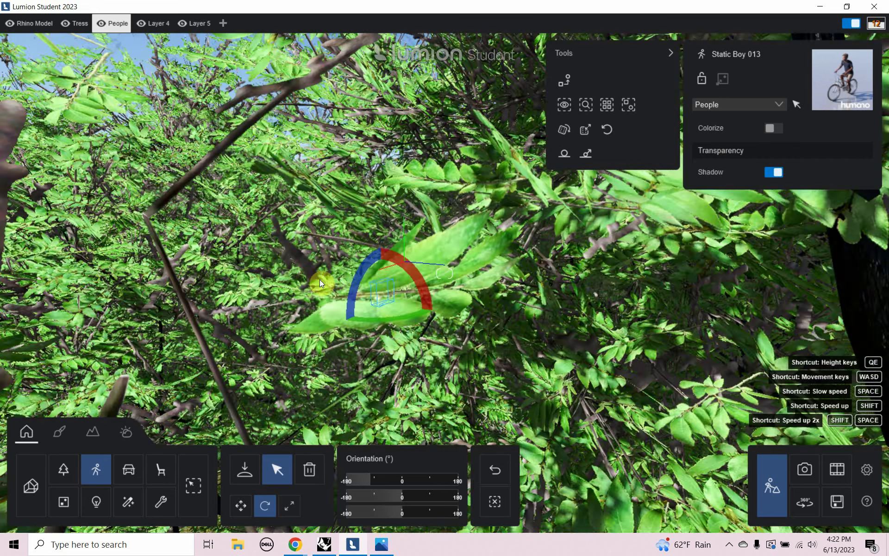
pyautogui.moveTo(315, 282); pyautogui.dragTo(317, 213, button='right')
pyautogui.scroll(-5, 317, 213)
pyautogui.scroll(-5, 320, 213)
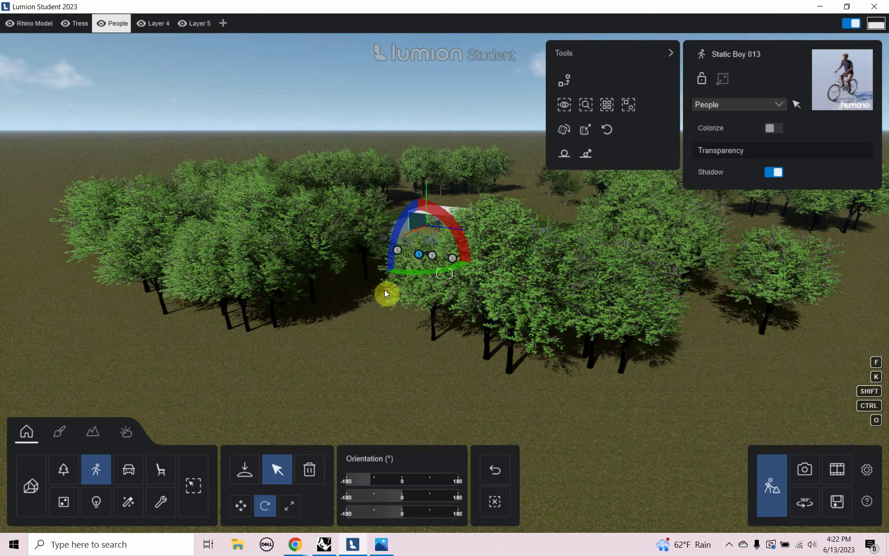
pyautogui.moveTo(384, 290); pyautogui.dragTo(389, 274, button='right')
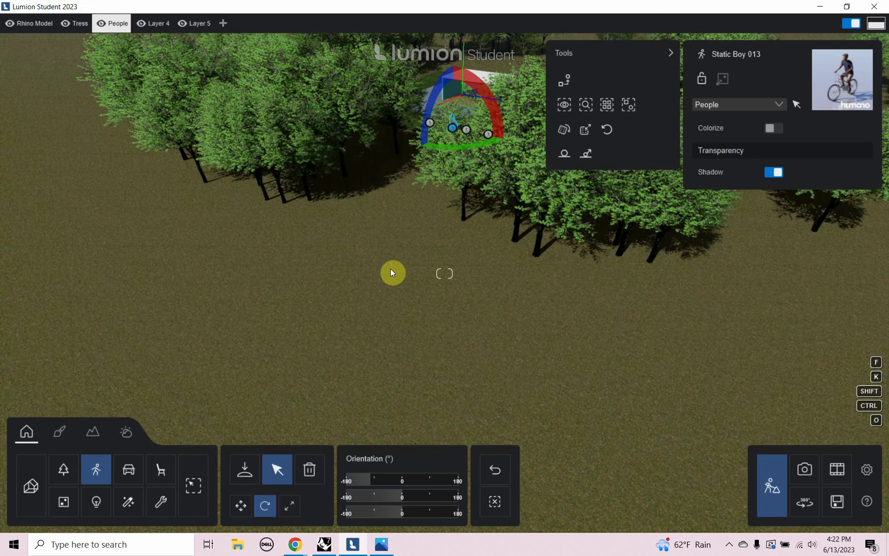
pyautogui.press('q')
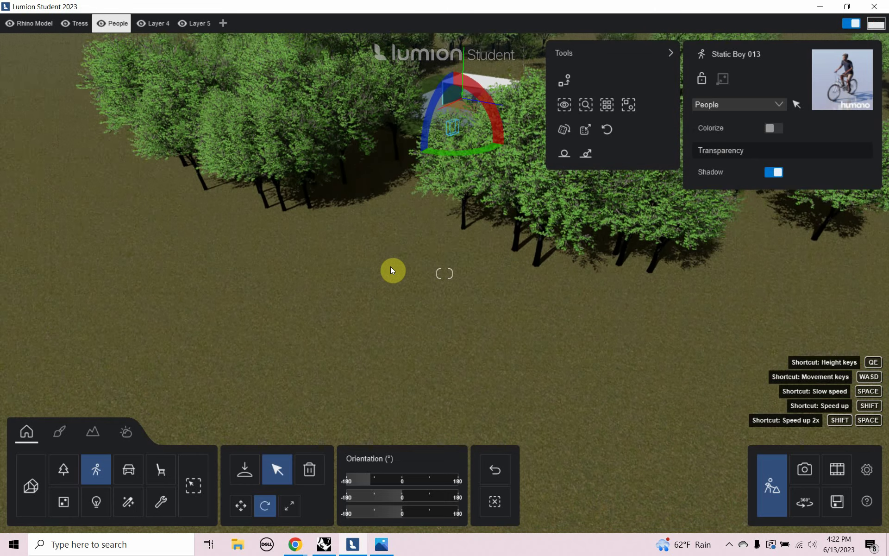
pyautogui.press('q')
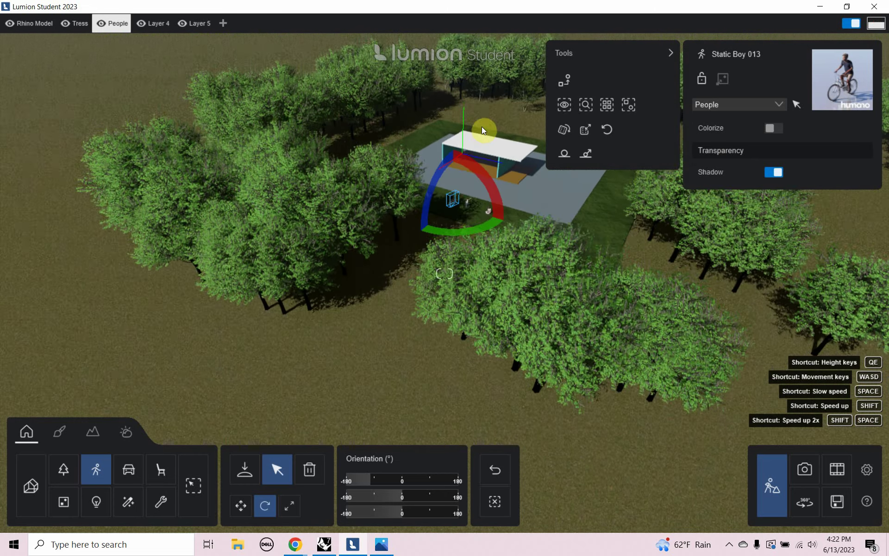
pyautogui.press('q')
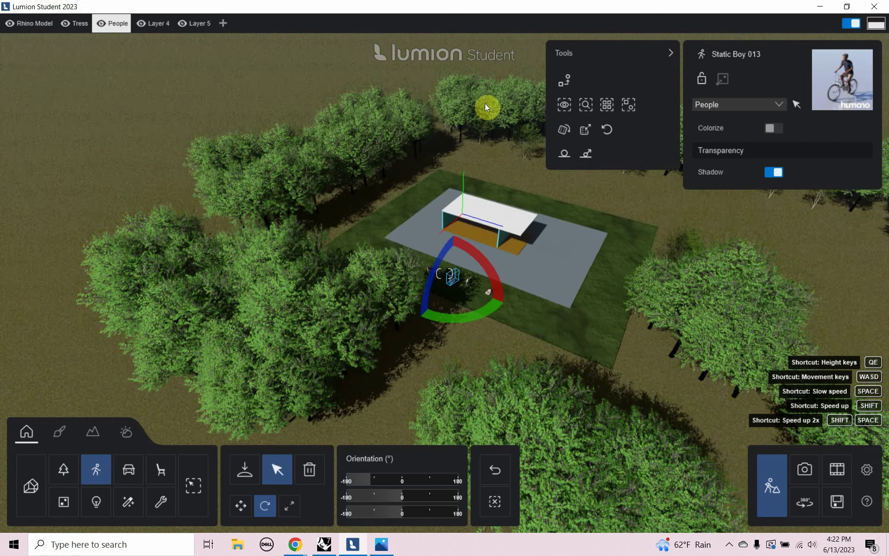
pyautogui.press('q')
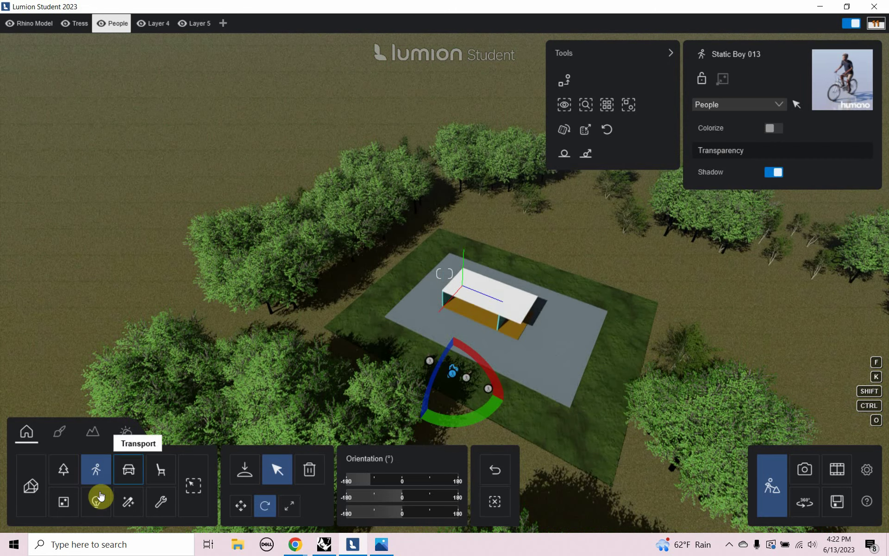
# Start a mass placement with Static Boy 013, and add Static Boy 003 and the figure immediately after it in the library.
pyautogui.click(93, 479)
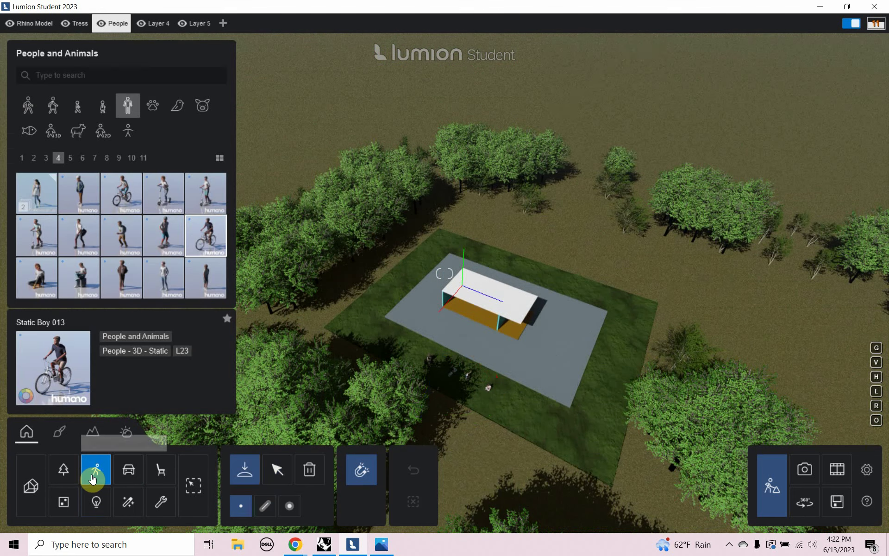
pyautogui.click(263, 506)
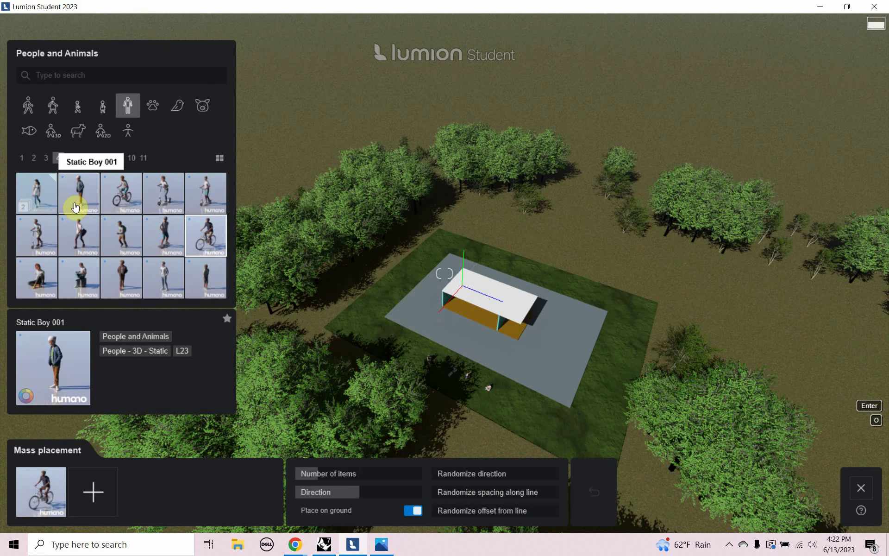
pyautogui.click(164, 193)
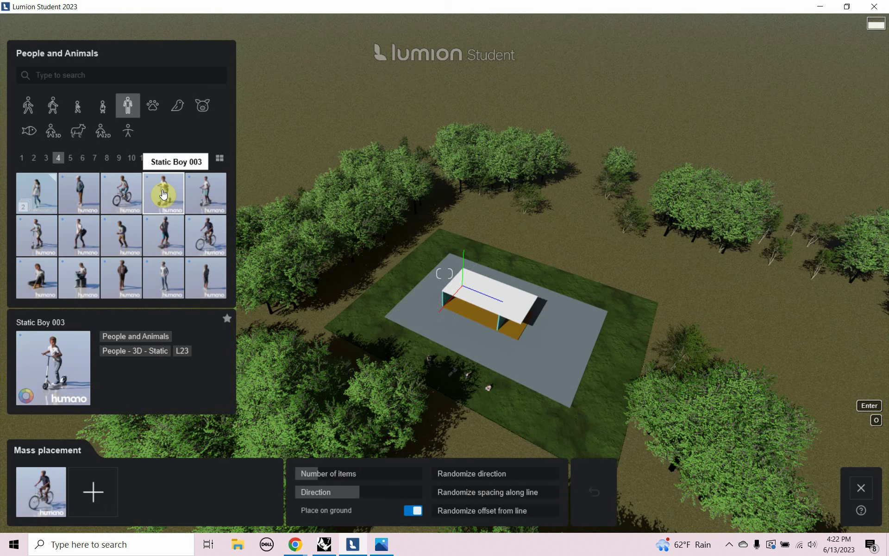
pyautogui.click(98, 498)
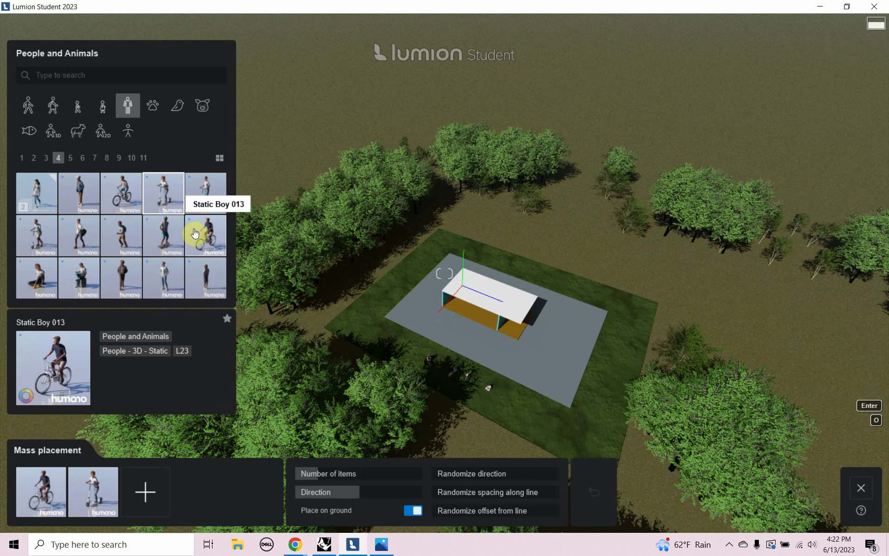
pyautogui.click(205, 193)
pyautogui.click(144, 493)
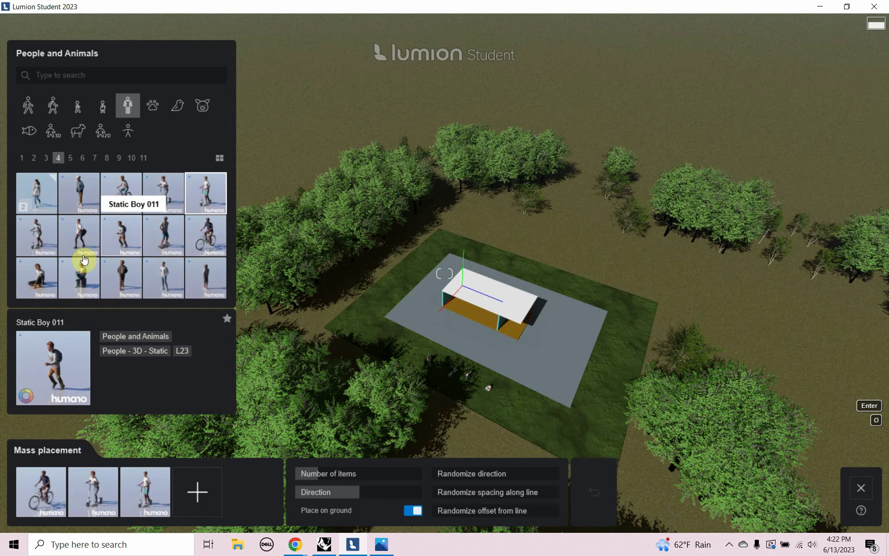
# Add Static Boy 014 and Static Boy 016 to the mass placement selection.
pyautogui.click(32, 286)
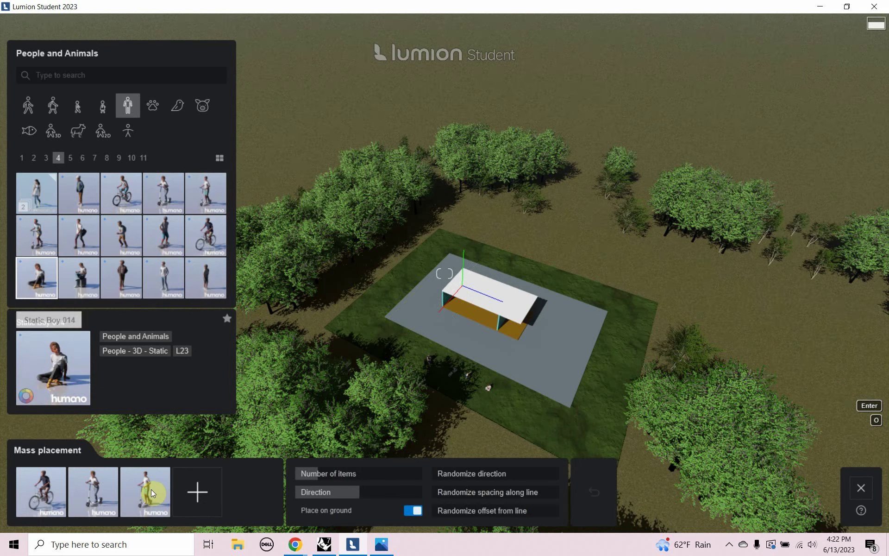
pyautogui.click(193, 506)
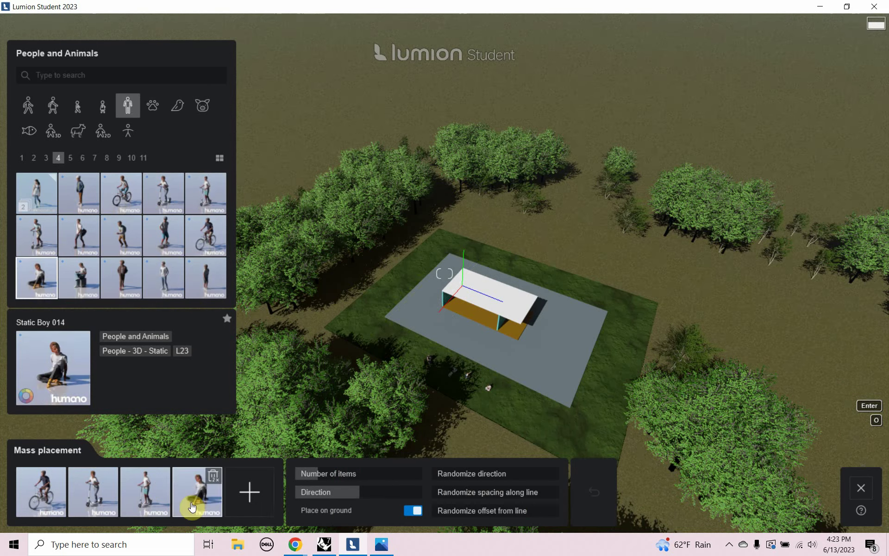
pyautogui.click(122, 286)
pyautogui.click(252, 499)
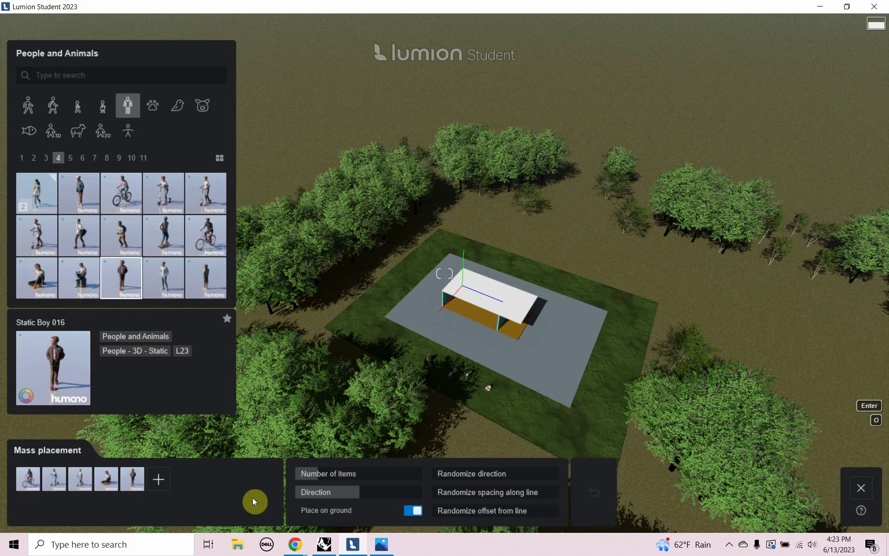
# Add both Sophie figures, Sophie 001 and Sophie 002, to the mass placement selection and leave their group.
pyautogui.click(47, 206)
pyautogui.click(77, 204)
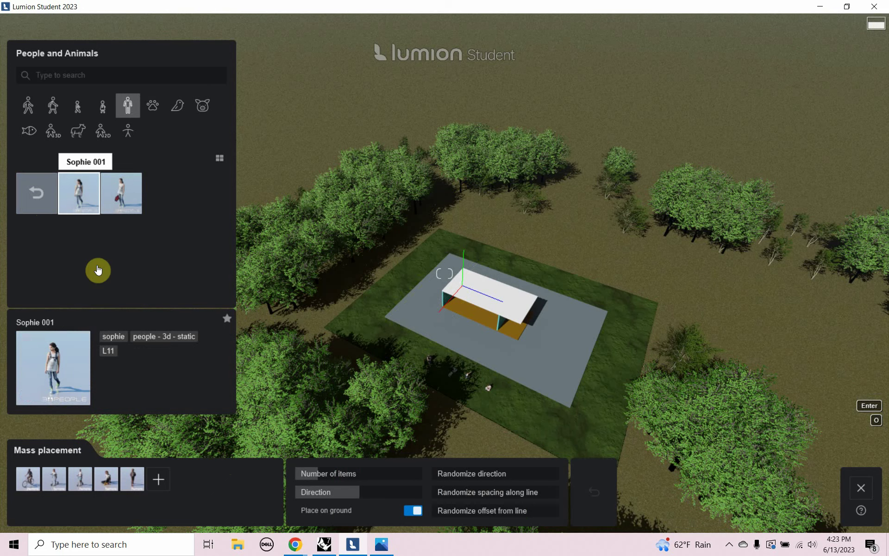
pyautogui.click(112, 207)
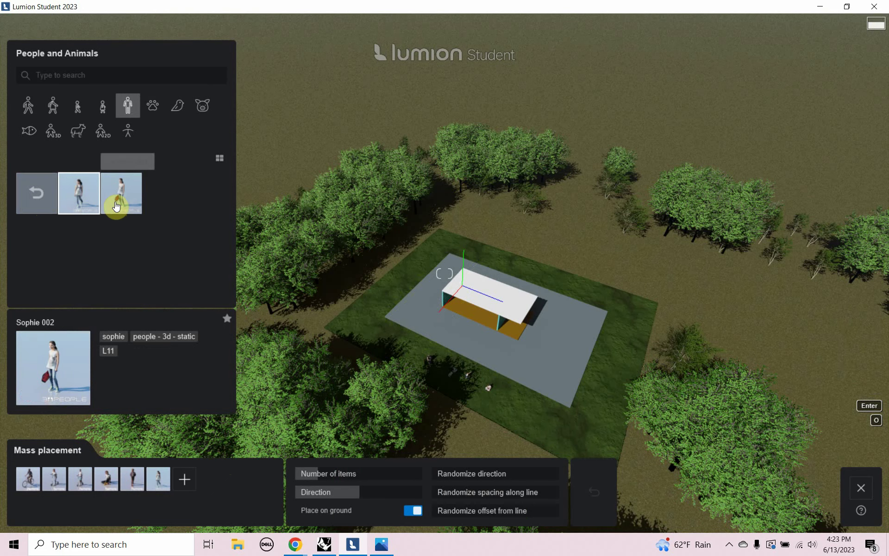
pyautogui.click(183, 481)
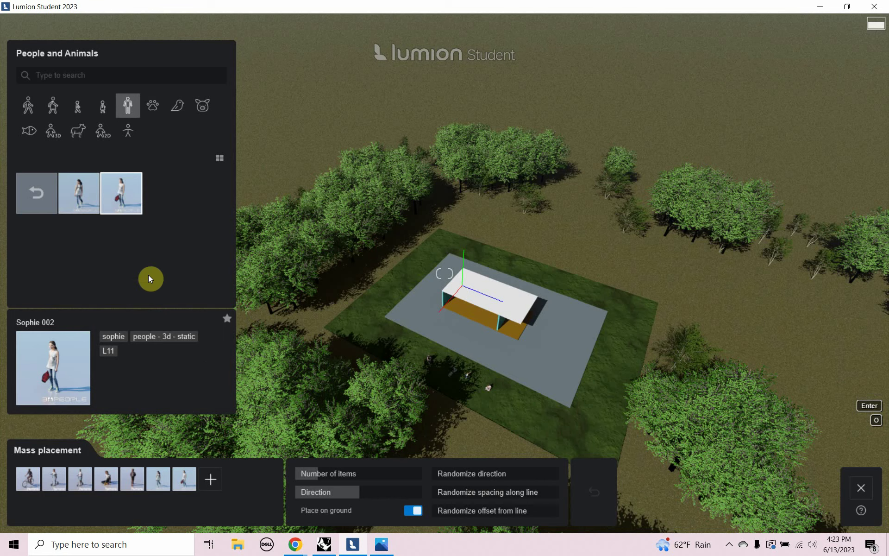
pyautogui.click(45, 213)
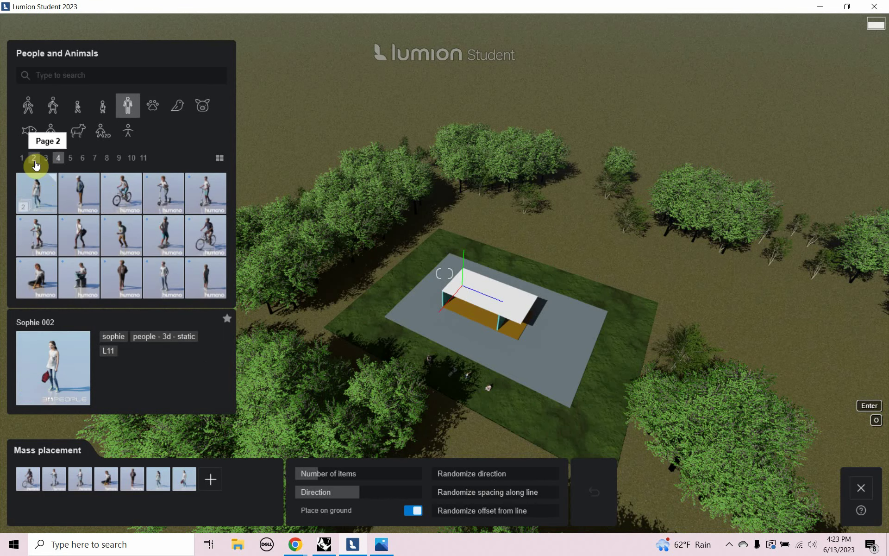
# Add the Elias Carla 001 pair, Francine 002 and Carlos 001 to the mass placement selection.
pyautogui.click(34, 159)
pyautogui.moveTo(35, 192); pyautogui.dragTo(220, 474)
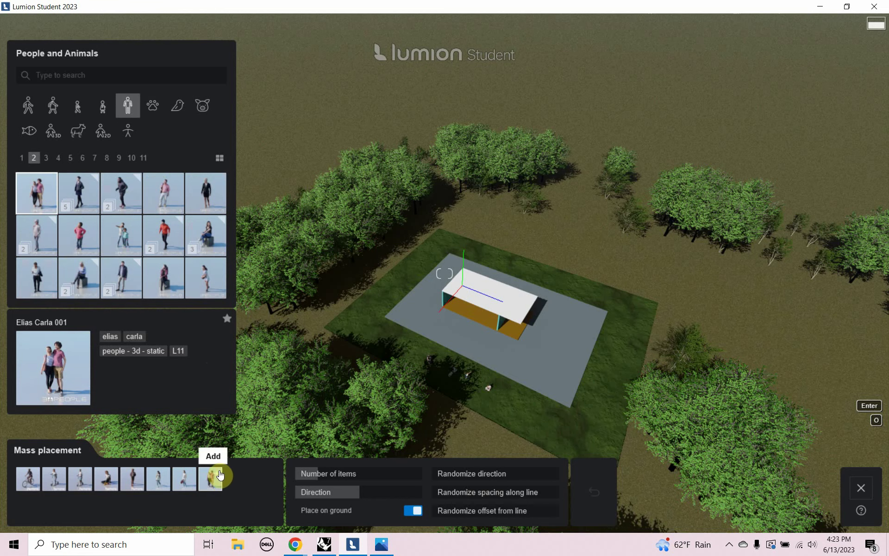
pyautogui.click(87, 209)
pyautogui.click(123, 199)
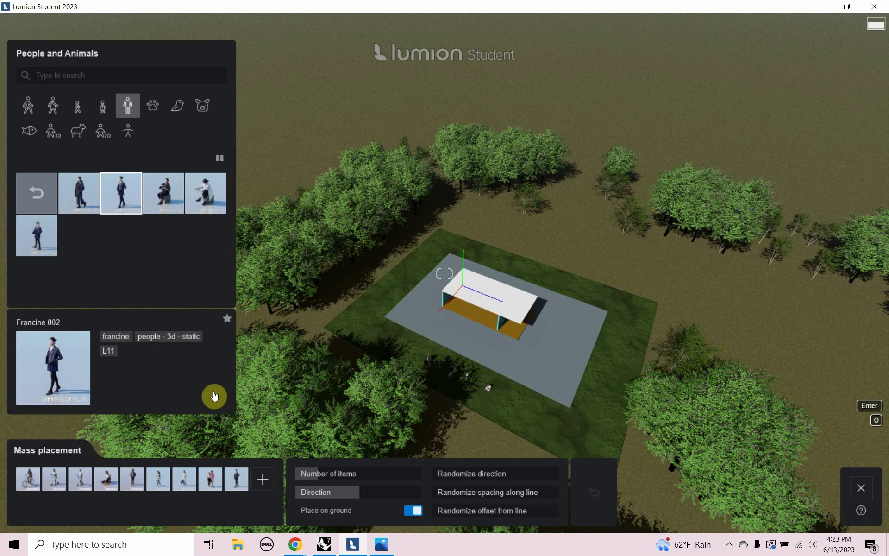
pyautogui.click(128, 108)
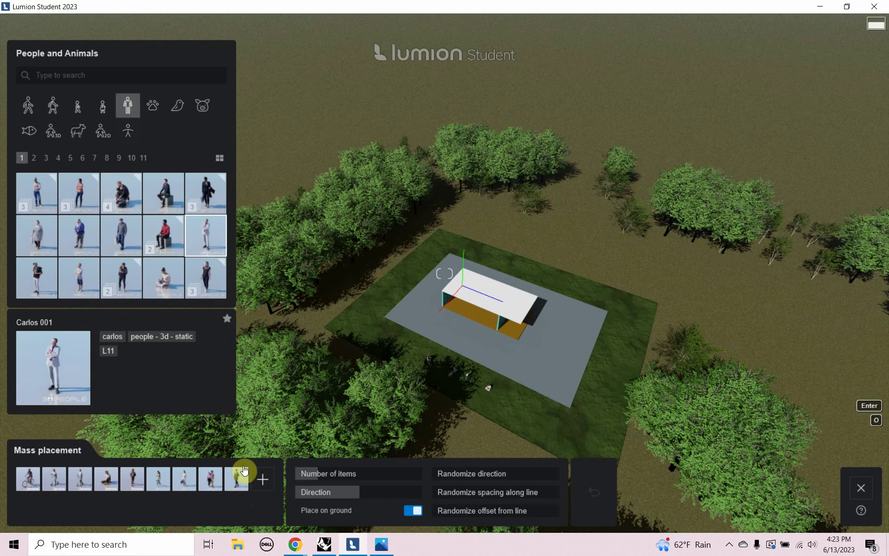
pyautogui.click(262, 478)
# Add Elena 002 and Elena 001 from the Elena group to the mass placement selection.
pyautogui.click(208, 283)
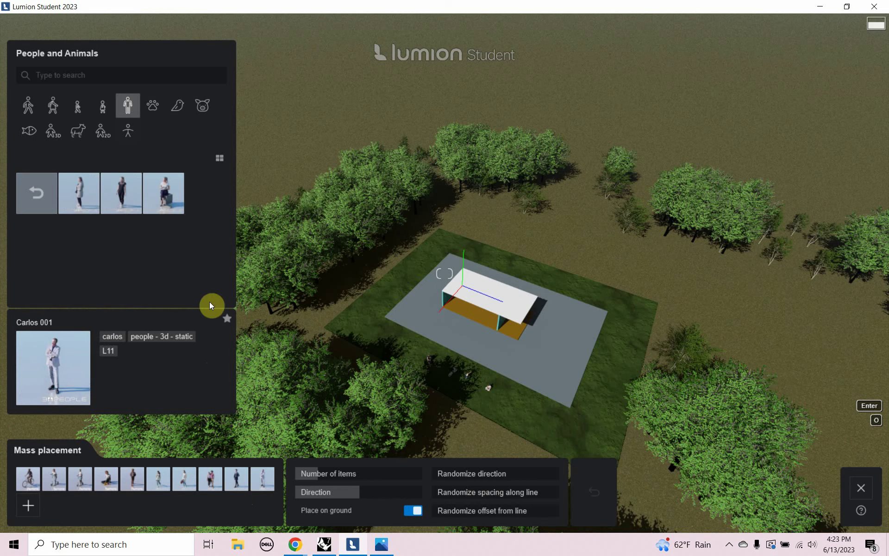
pyautogui.click(124, 209)
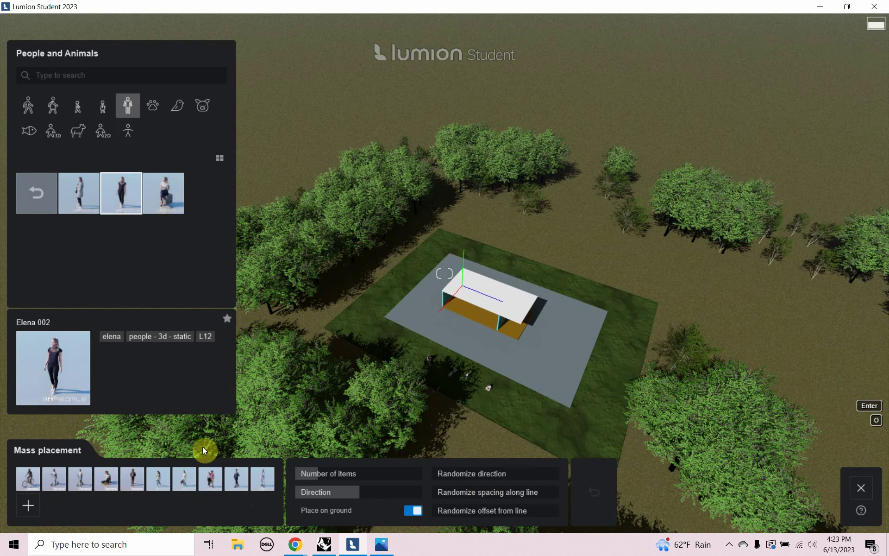
pyautogui.click(28, 504)
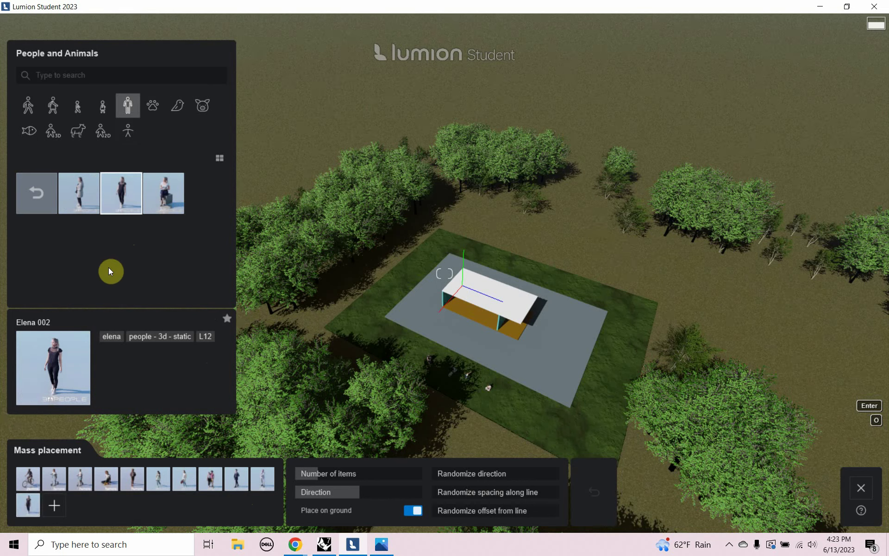
pyautogui.click(78, 202)
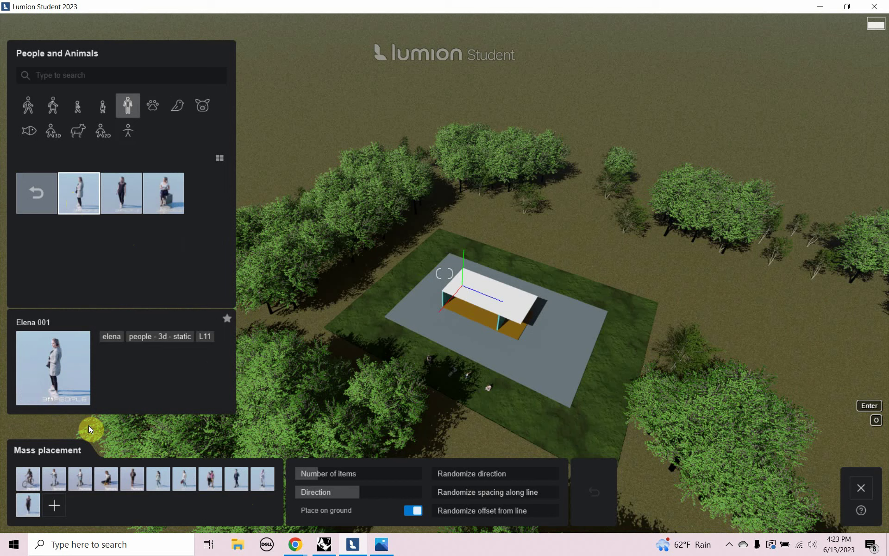
pyautogui.click(54, 505)
# Add the seated Nina 001 and the standing Myriam 001 to the mass placement selection.
pyautogui.click(127, 106)
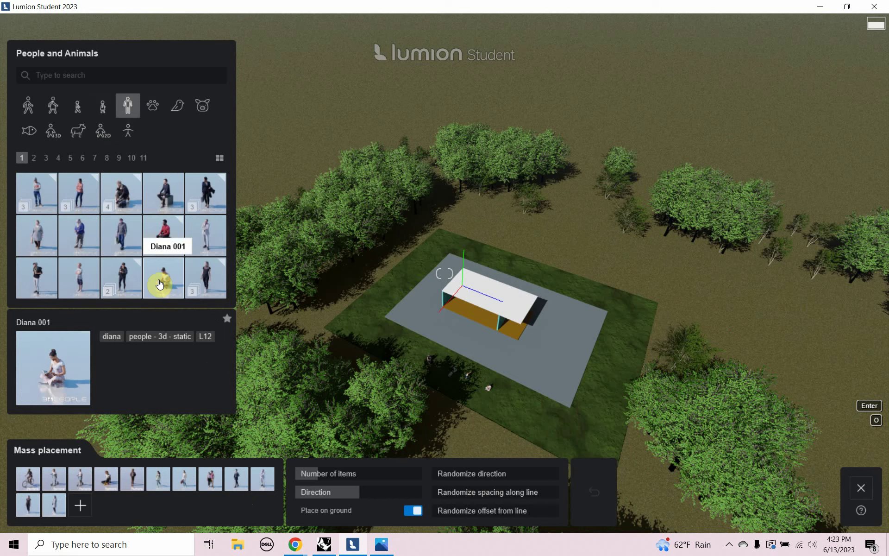
pyautogui.click(34, 159)
pyautogui.click(45, 160)
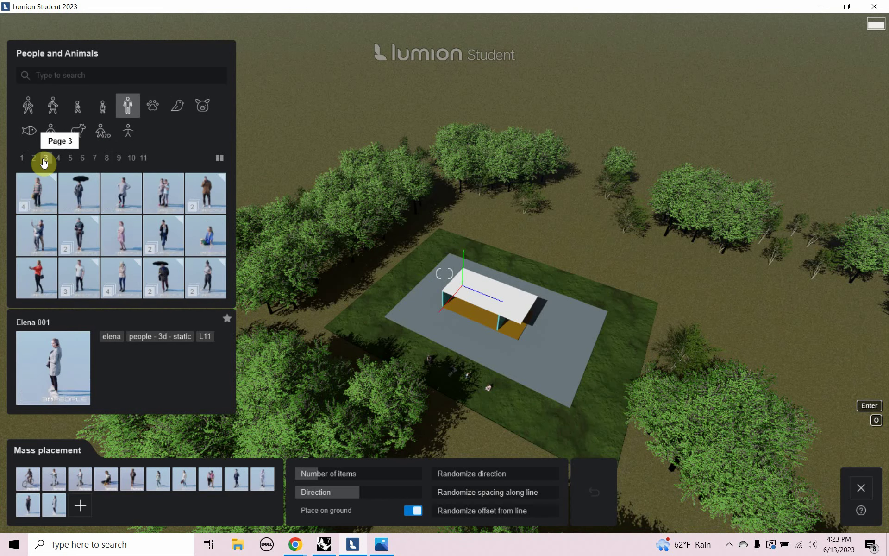
pyautogui.click(207, 233)
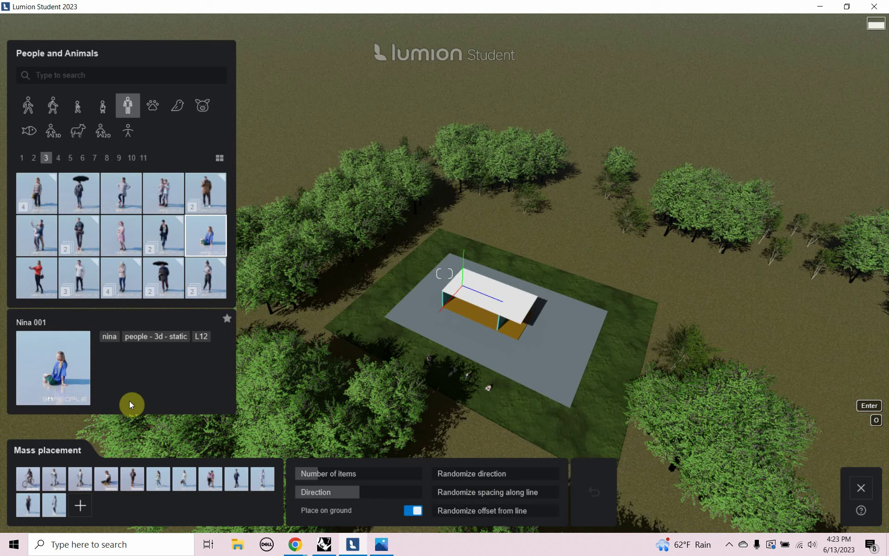
pyautogui.click(165, 234)
pyautogui.click(81, 210)
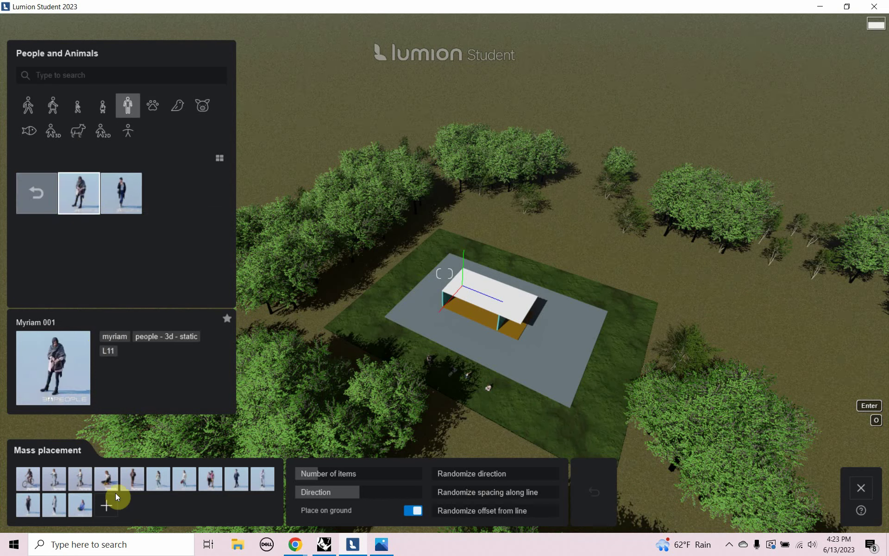
pyautogui.click(106, 505)
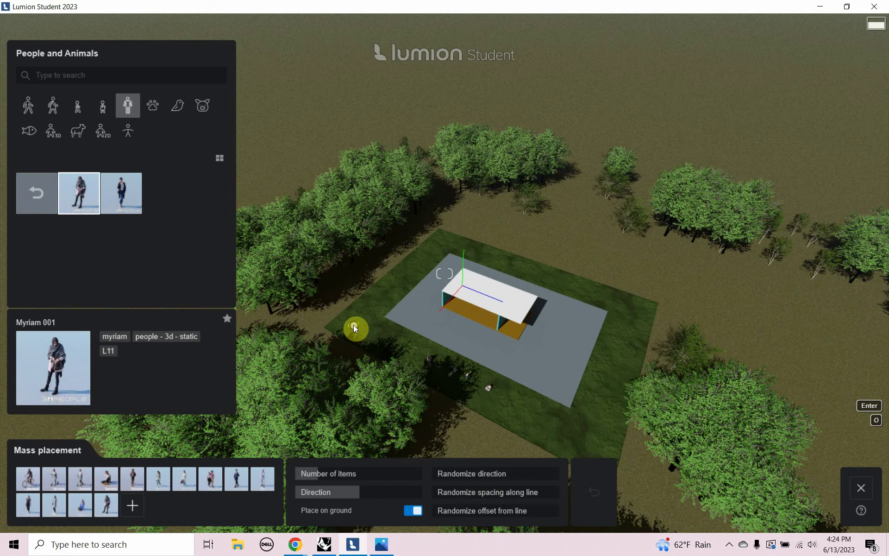
# Lay the placement line along the front lawn edge, corner to corner, and raise the number of items to about half the range.
pyautogui.moveTo(344, 327); pyautogui.dragTo(592, 452)
pyautogui.press('ctrl')
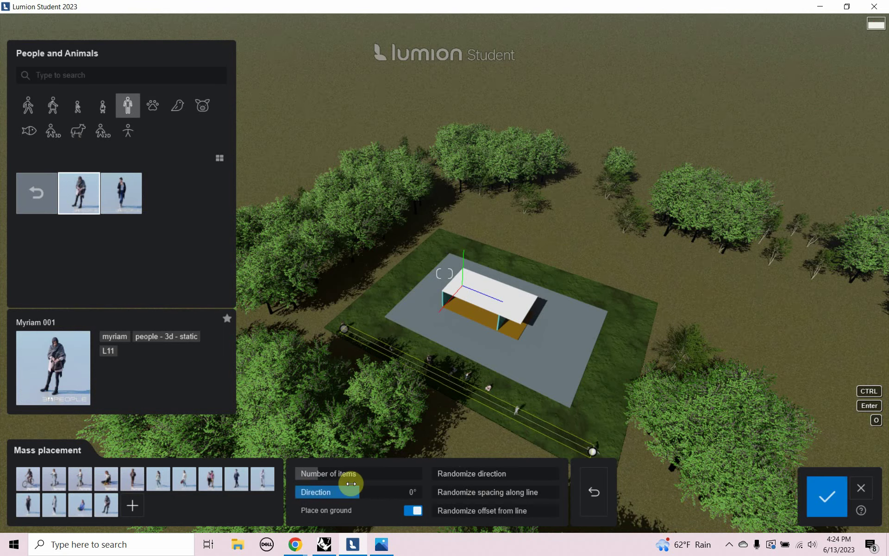
pyautogui.click(316, 473)
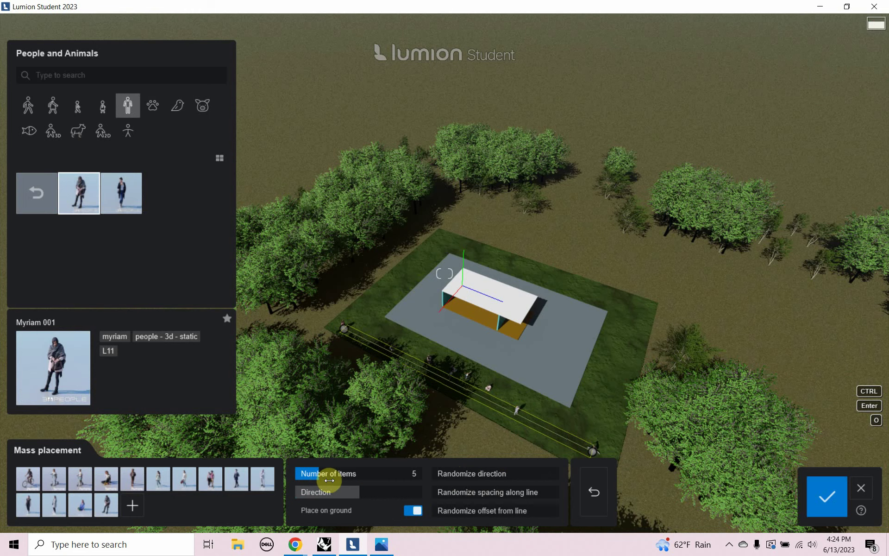
pyautogui.moveTo(334, 482); pyautogui.dragTo(357, 482)
pyautogui.moveTo(453, 414); pyautogui.dragTo(490, 331, button='right')
pyautogui.press('w')
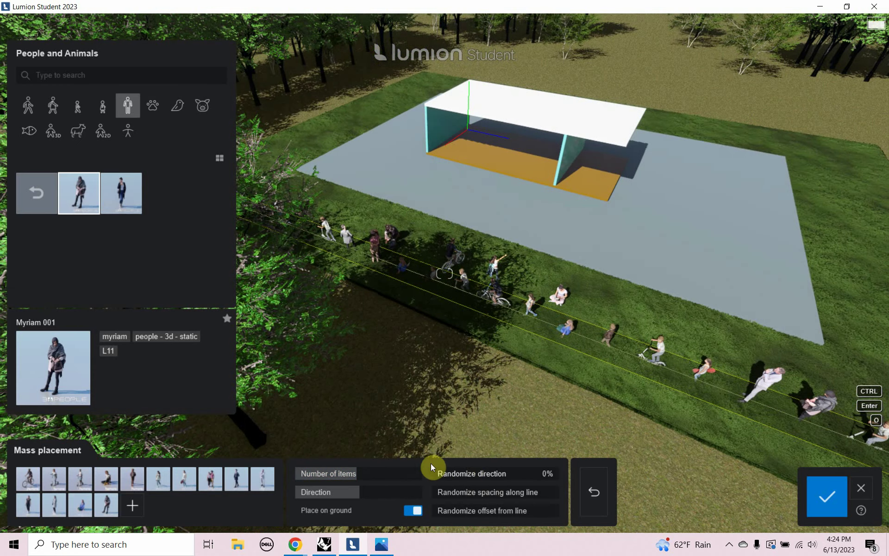
# Randomize the row's direction and spacing by about two thirds and its offset by just over half, and confirm the placement.
pyautogui.moveTo(441, 472); pyautogui.dragTo(520, 476)
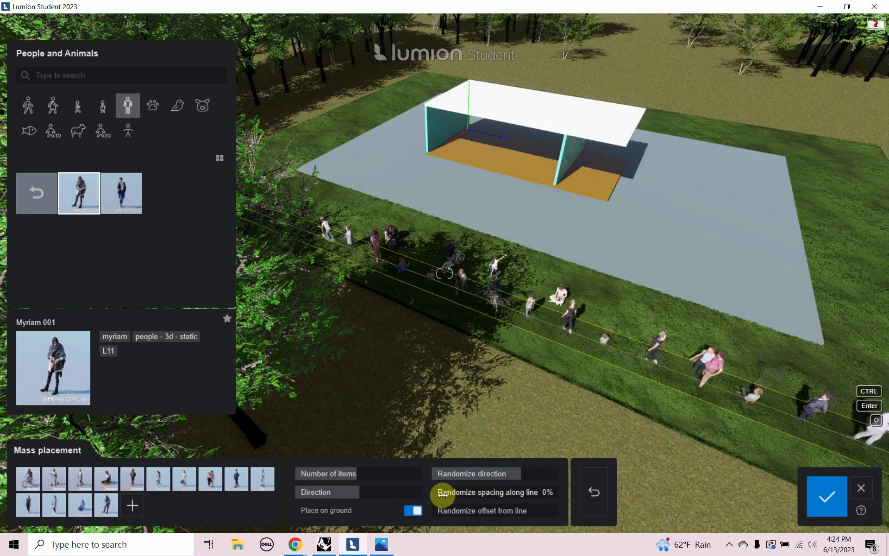
pyautogui.click(490, 495)
pyautogui.moveTo(491, 495); pyautogui.dragTo(519, 499)
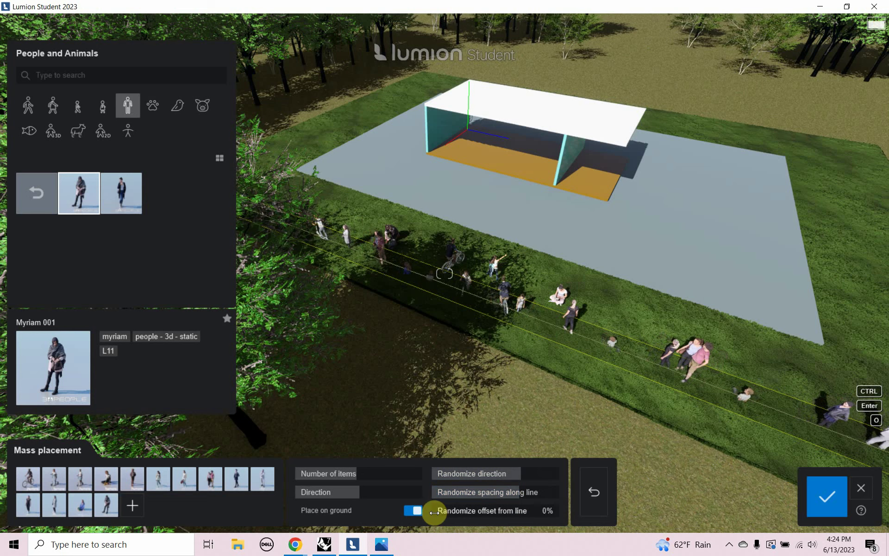
pyautogui.moveTo(434, 512); pyautogui.dragTo(505, 513)
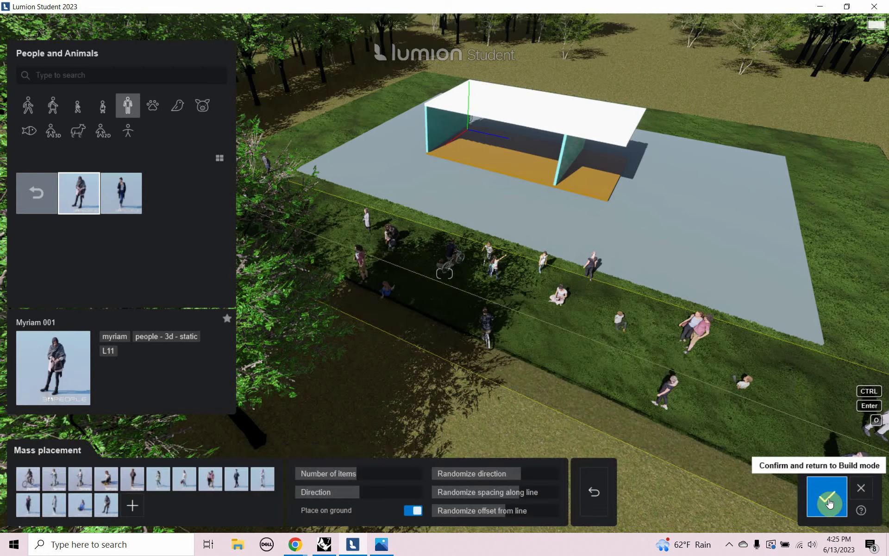
pyautogui.click(811, 506)
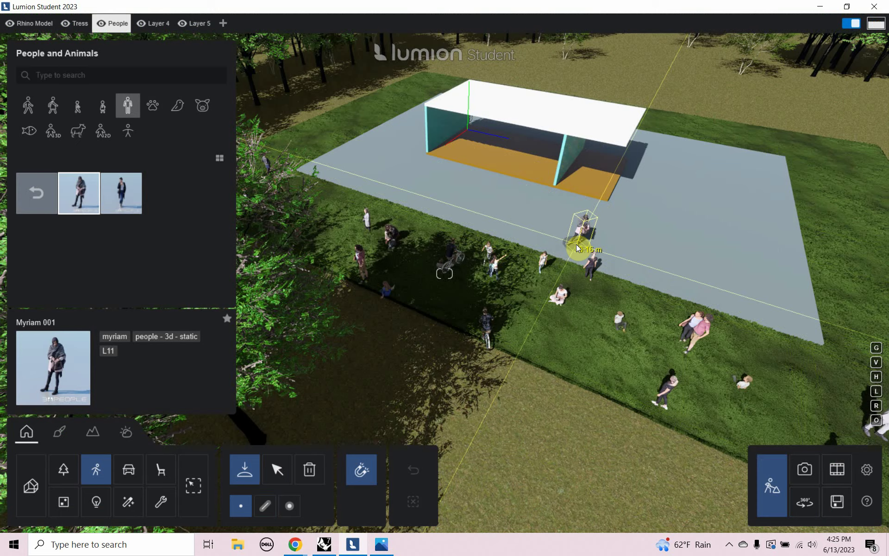
# Mass-place the same people with the same settings along the rear lawn edge behind the pavilion, from corner to corner.
pyautogui.press('e')
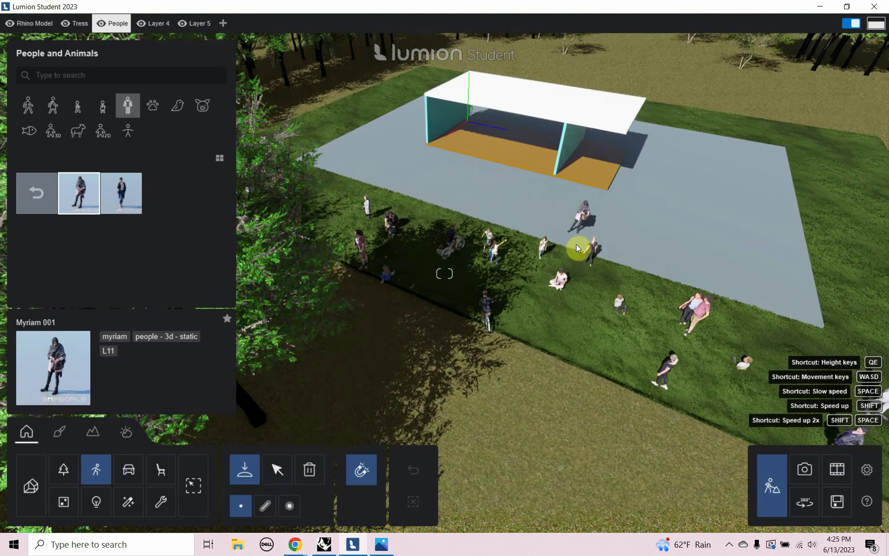
pyautogui.press('q')
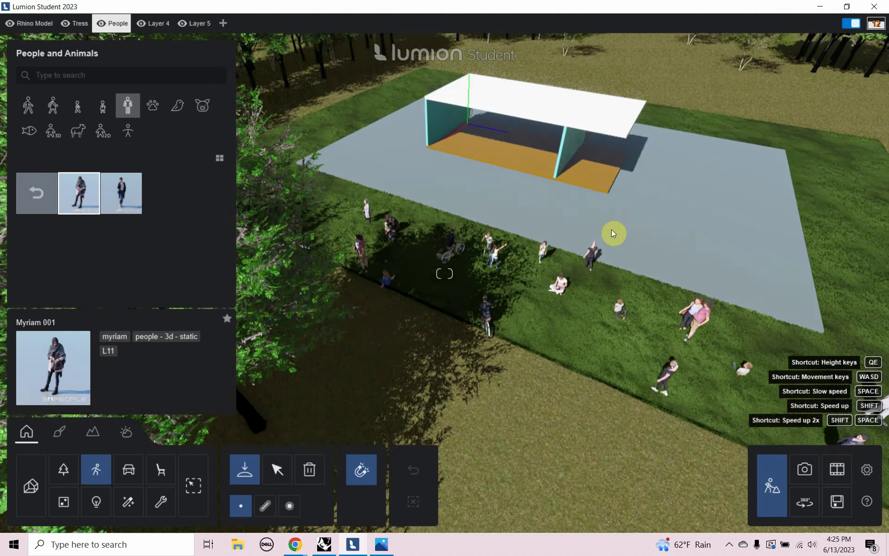
pyautogui.press('q')
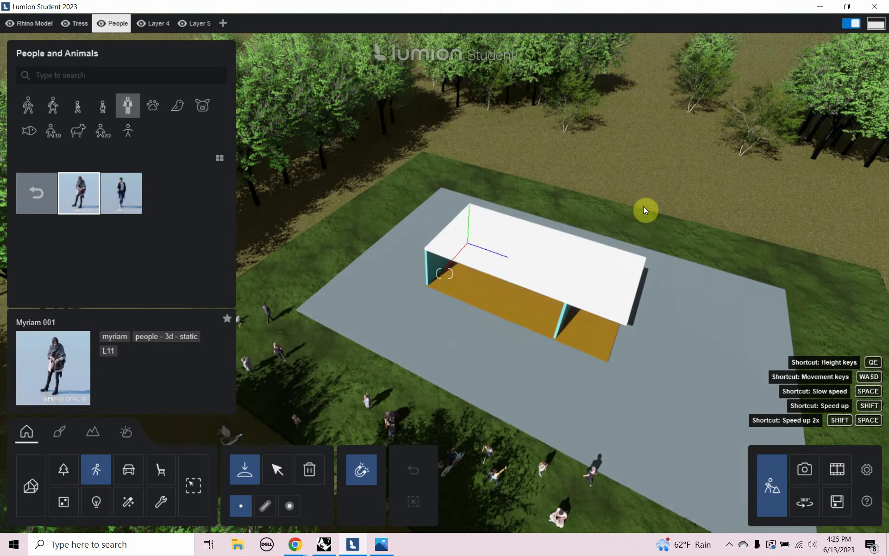
pyautogui.press('q')
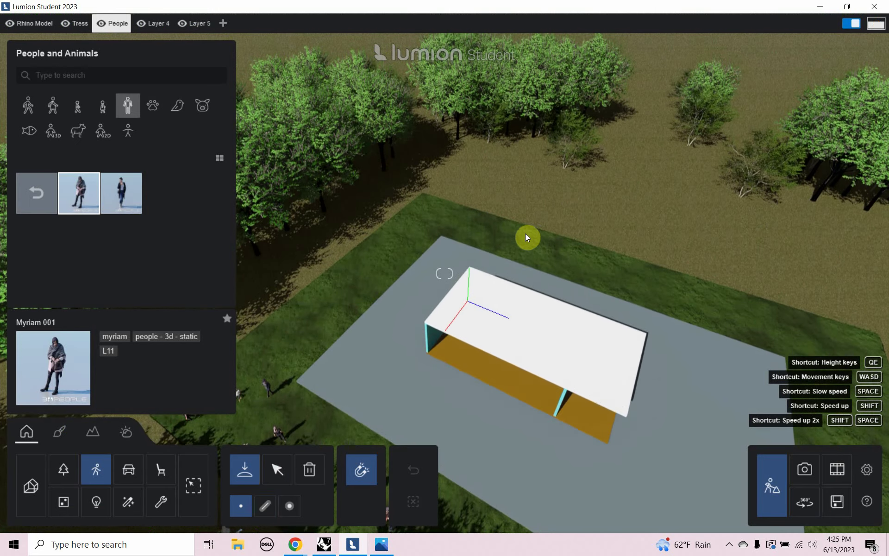
pyautogui.click(295, 511)
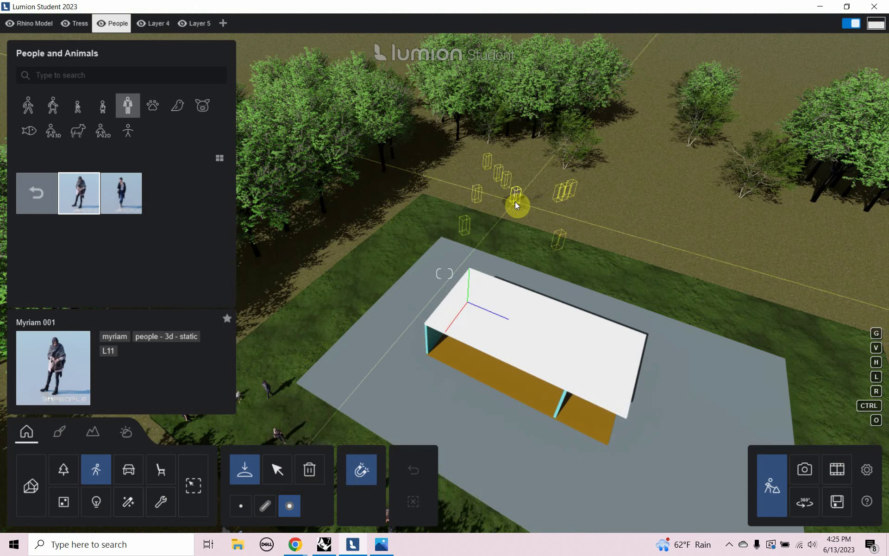
pyautogui.click(262, 505)
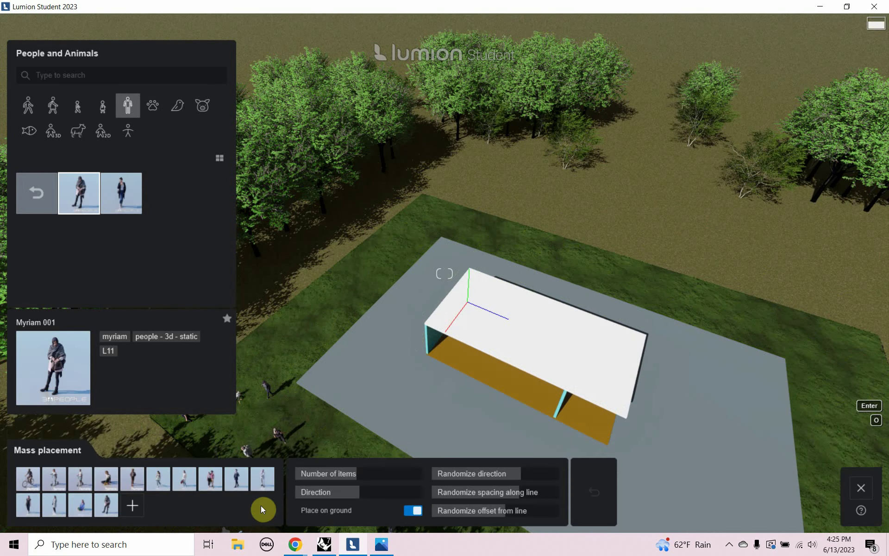
pyautogui.click(421, 204)
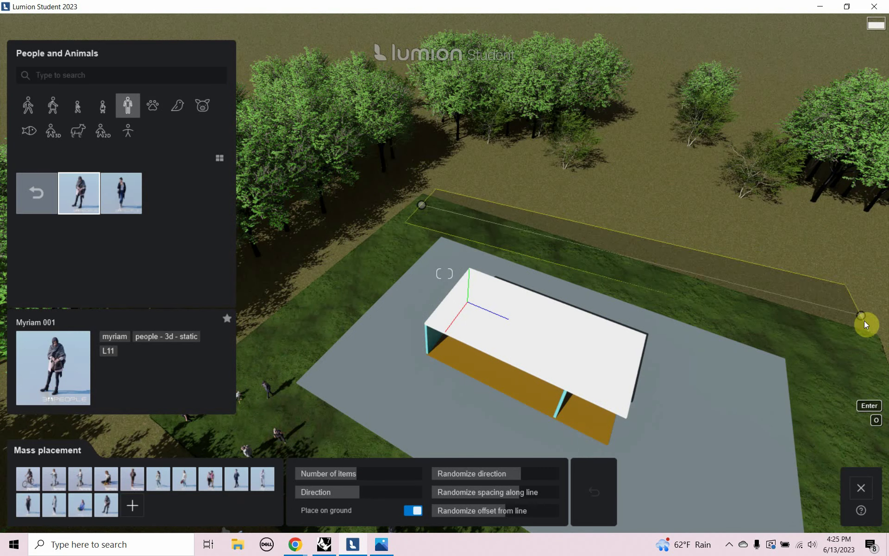
pyautogui.click(869, 348)
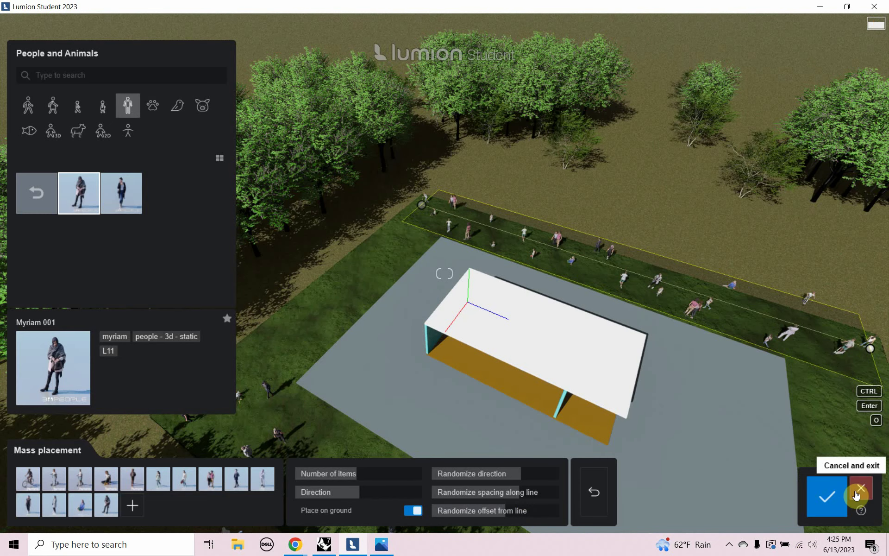
pyautogui.click(840, 501)
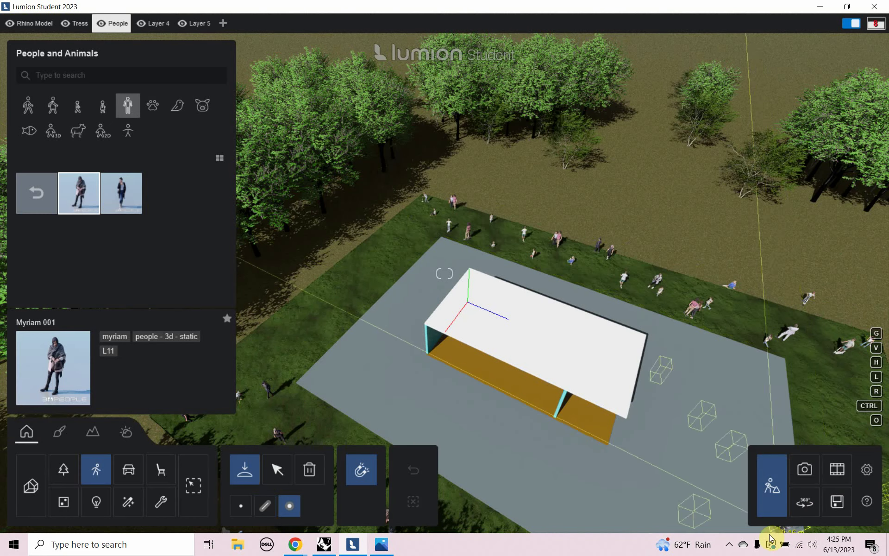
# Restore the eye-level camera view stored in photo 1 and return to build mode.
pyautogui.click(809, 472)
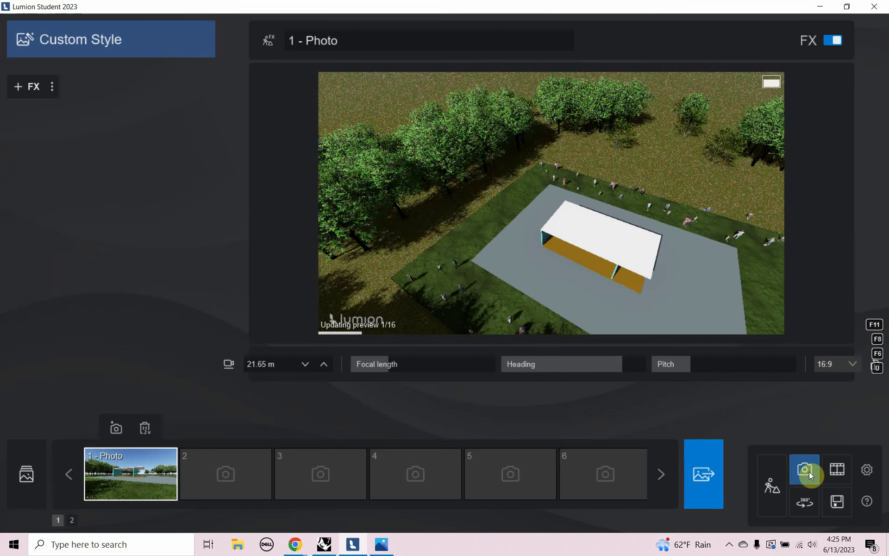
pyautogui.click(133, 461)
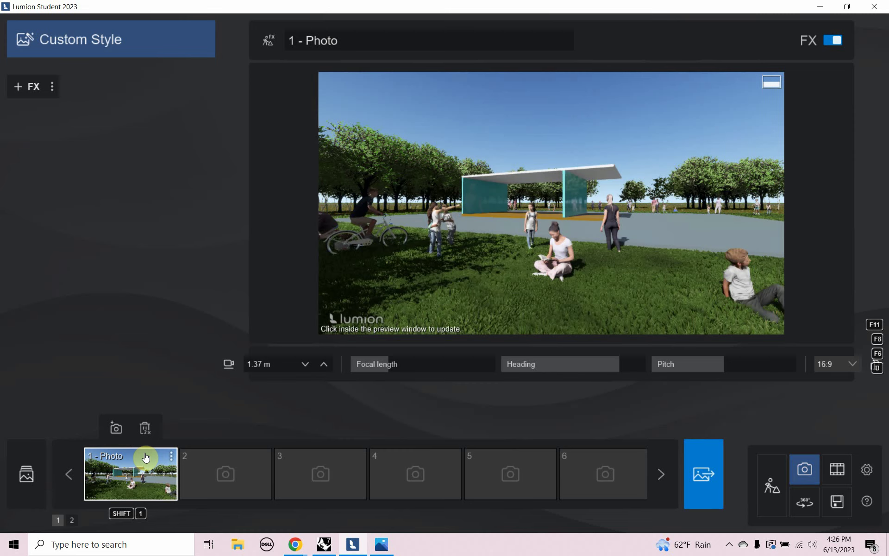
pyautogui.click(774, 499)
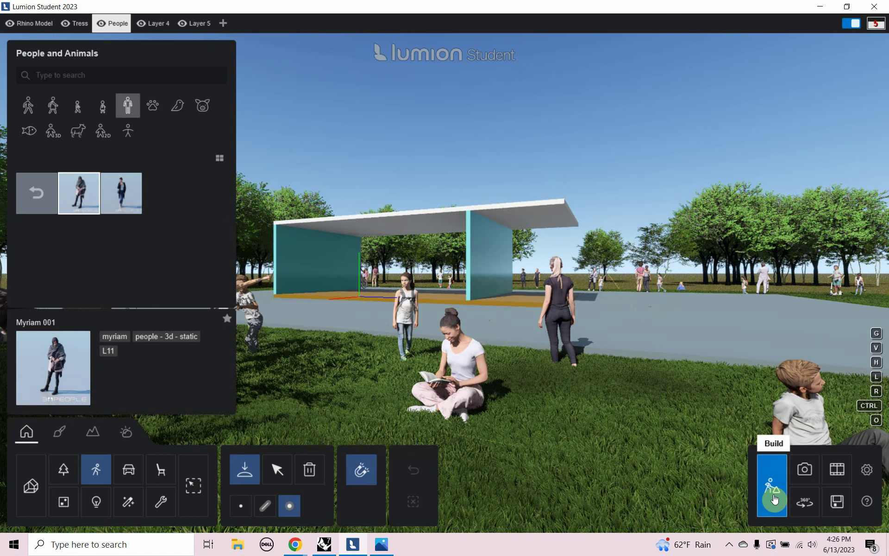
# Place a single African Daisy Purple from the flowers library on the lawn between the reading woman and the seated boy.
pyautogui.click(63, 474)
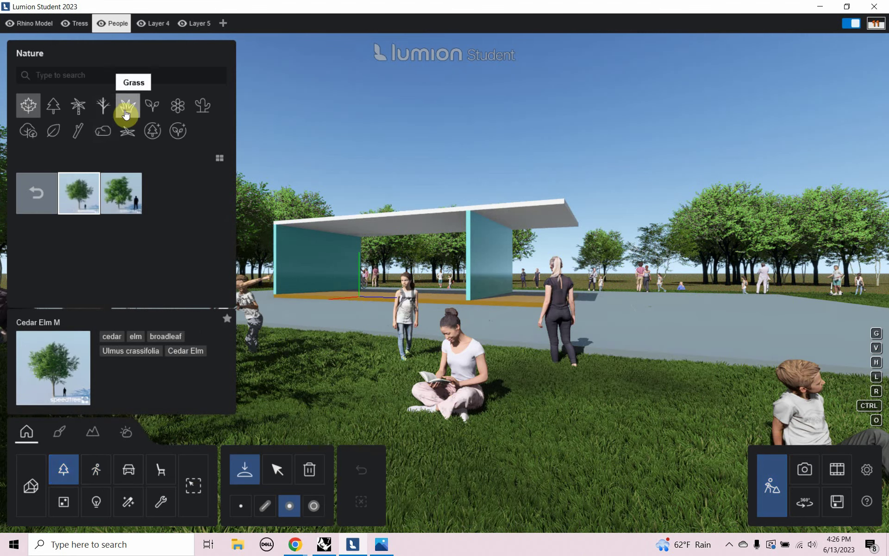
pyautogui.click(153, 107)
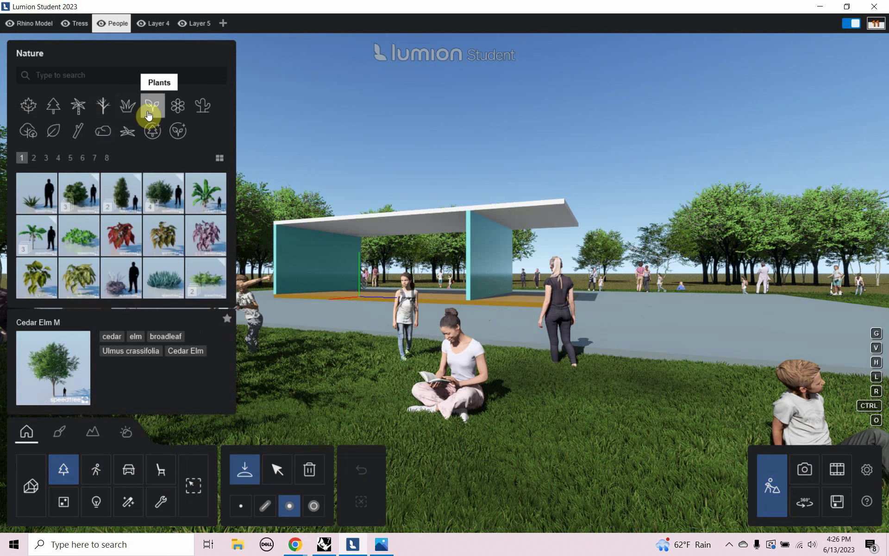
pyautogui.click(175, 111)
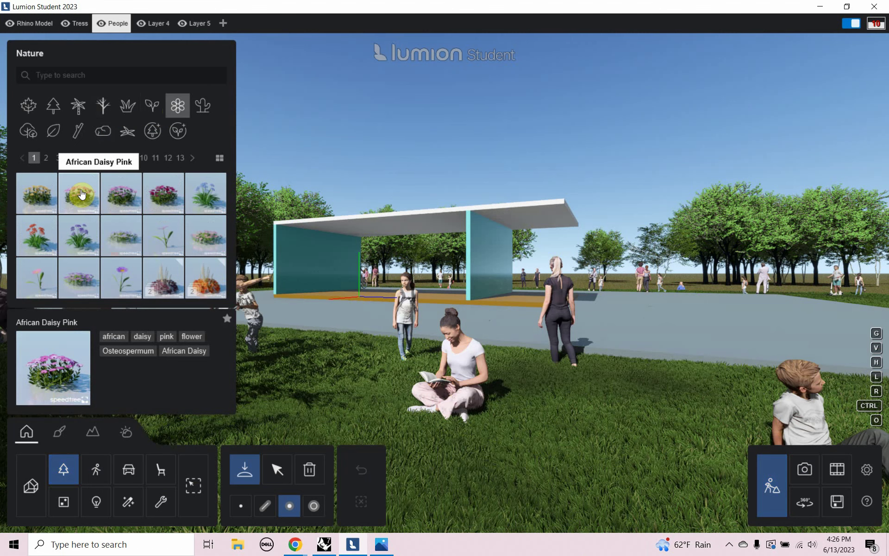
pyautogui.click(234, 511)
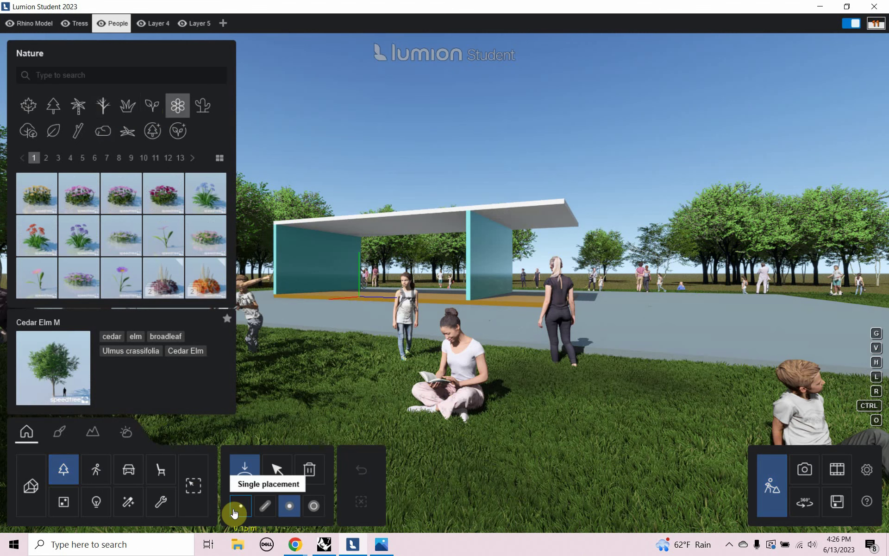
pyautogui.click(121, 193)
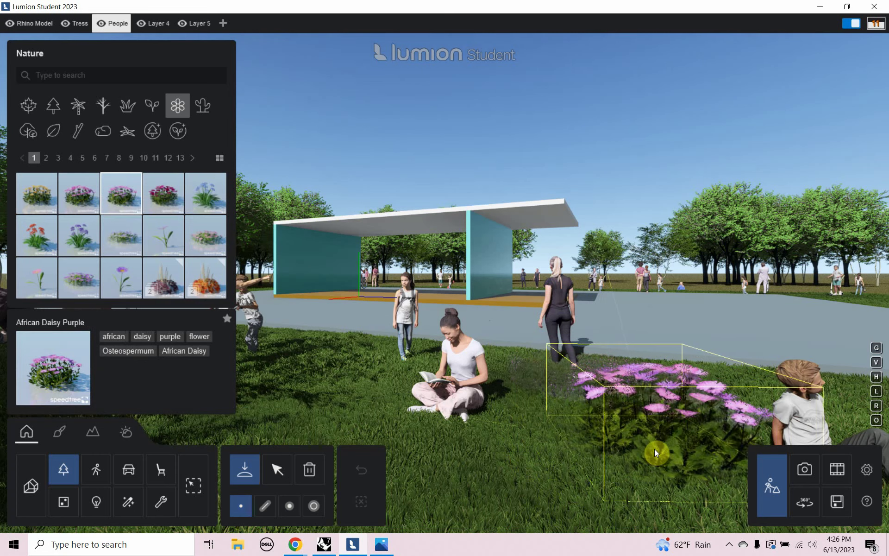
pyautogui.click(658, 449)
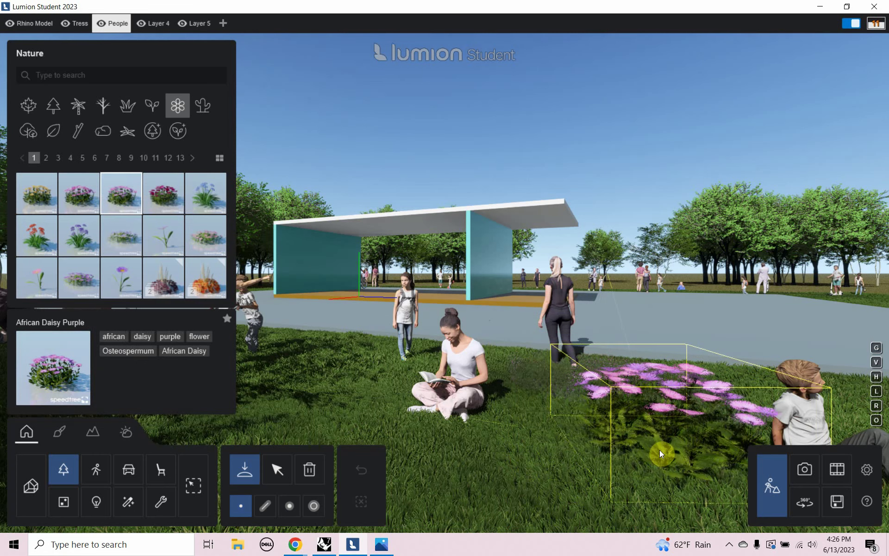
# Place African Daisy Orange beside the purple daisies and near the two children, and African Daisy Red on the lawn beside the reading woman.
pyautogui.click(42, 196)
pyautogui.click(555, 449)
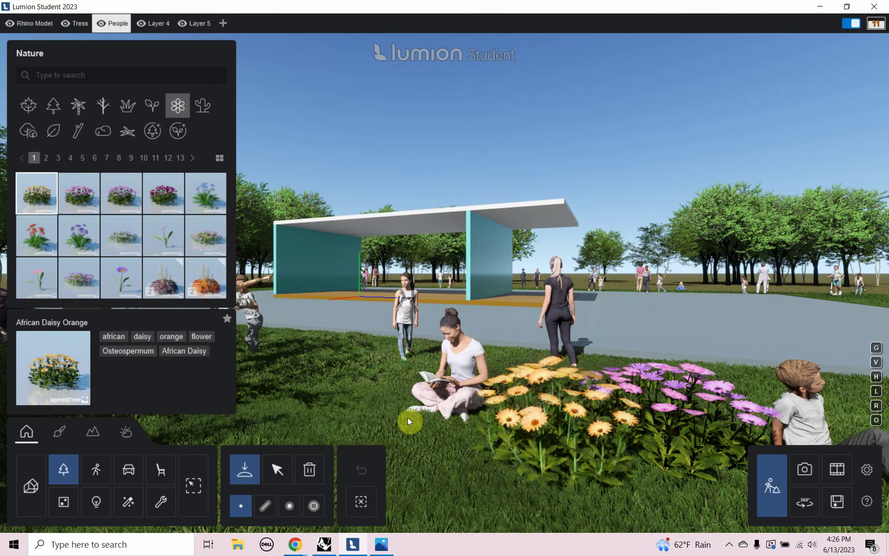
pyautogui.click(283, 382)
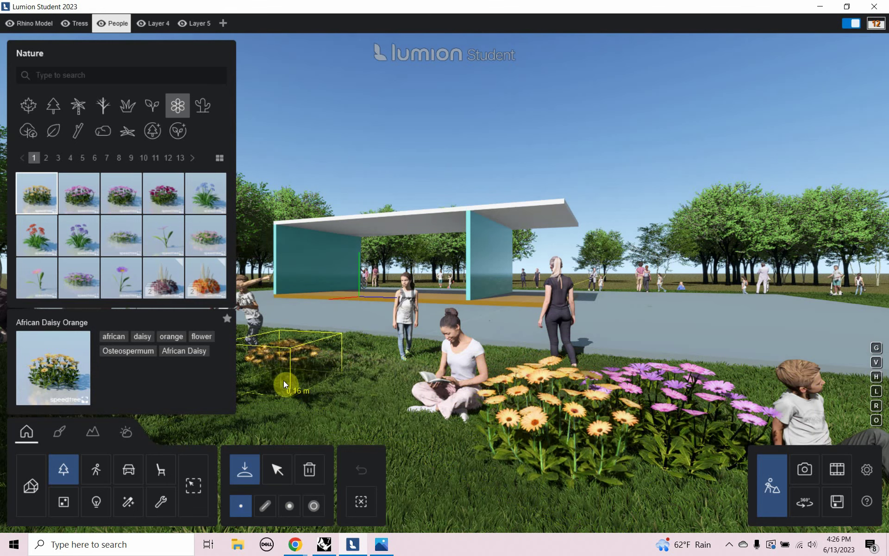
pyautogui.click(160, 195)
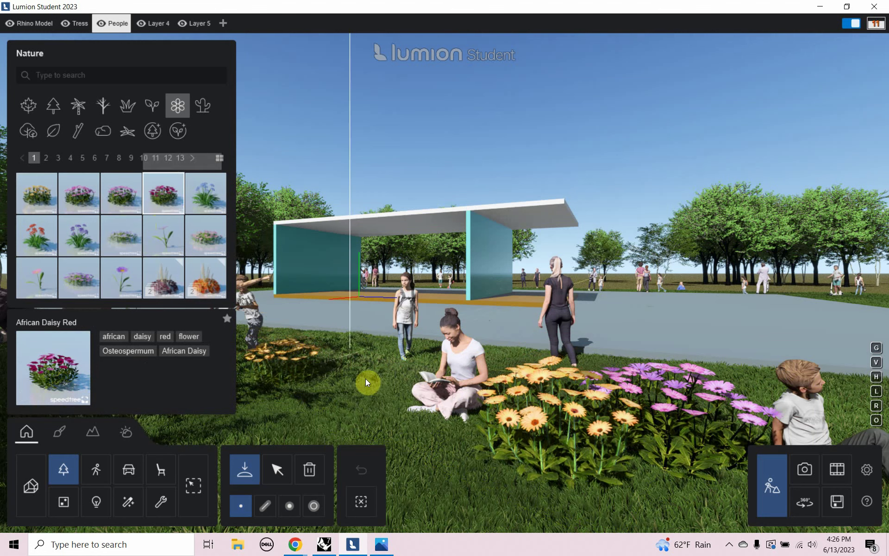
pyautogui.click(365, 385)
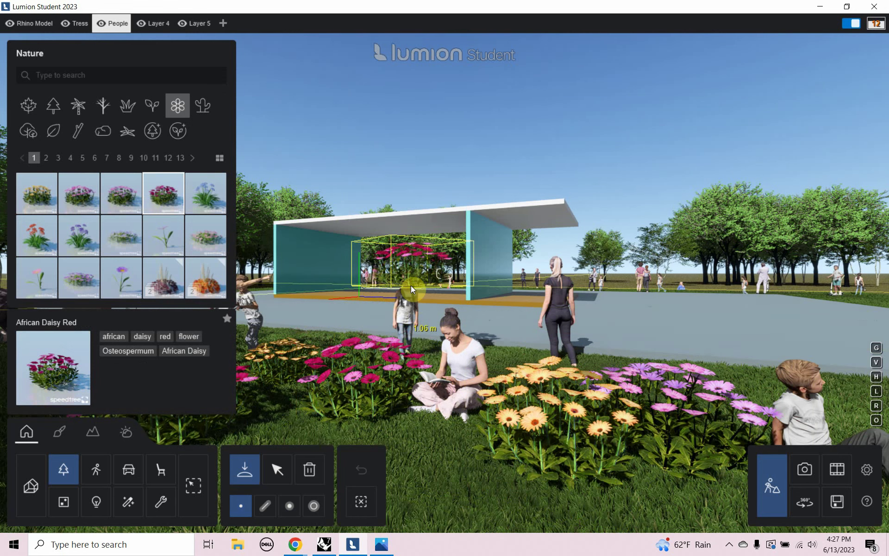
# Save the project as Lumion_Basics in the Lumion_Basics folder, overwriting the existing file, and return to build mode.
pyautogui.click(837, 505)
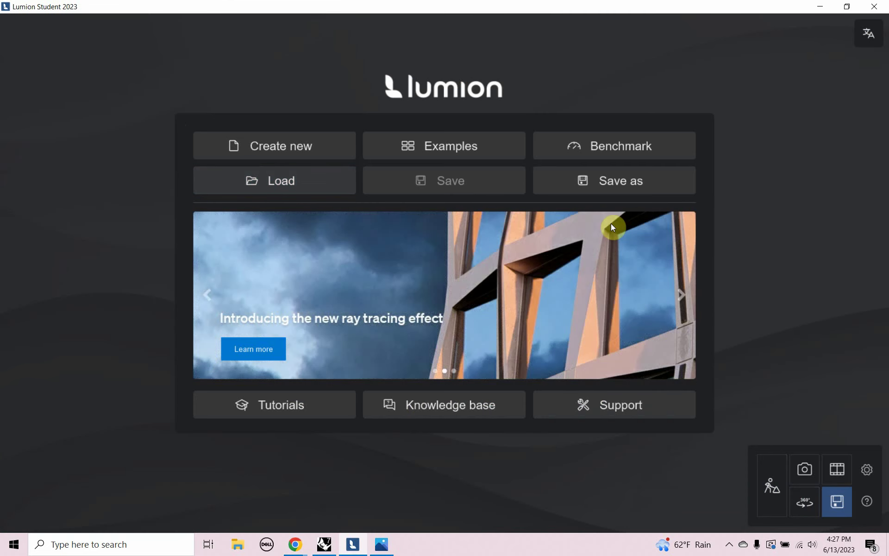
pyautogui.click(577, 185)
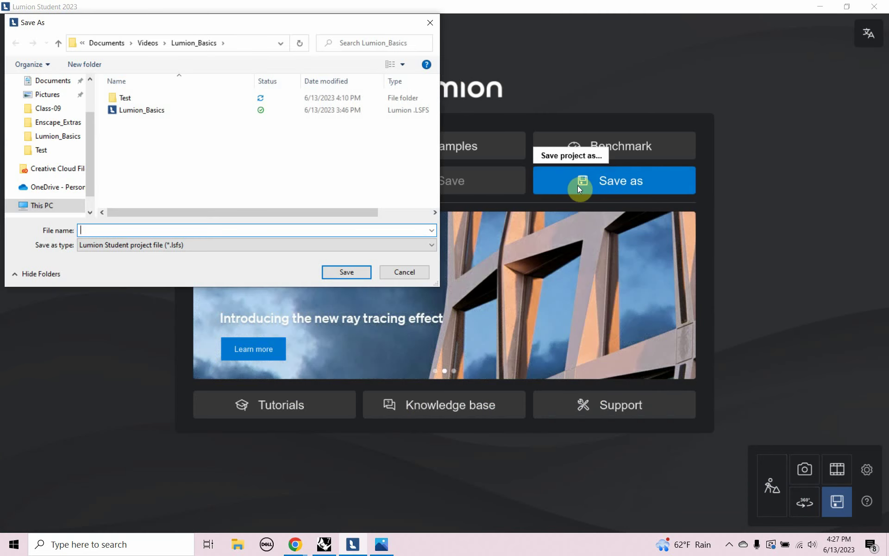
pyautogui.click(145, 111)
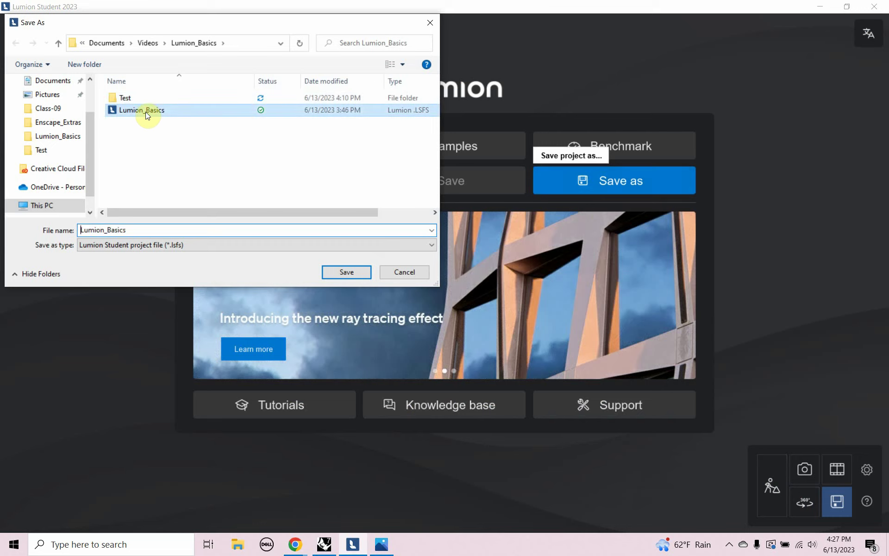
pyautogui.click(343, 271)
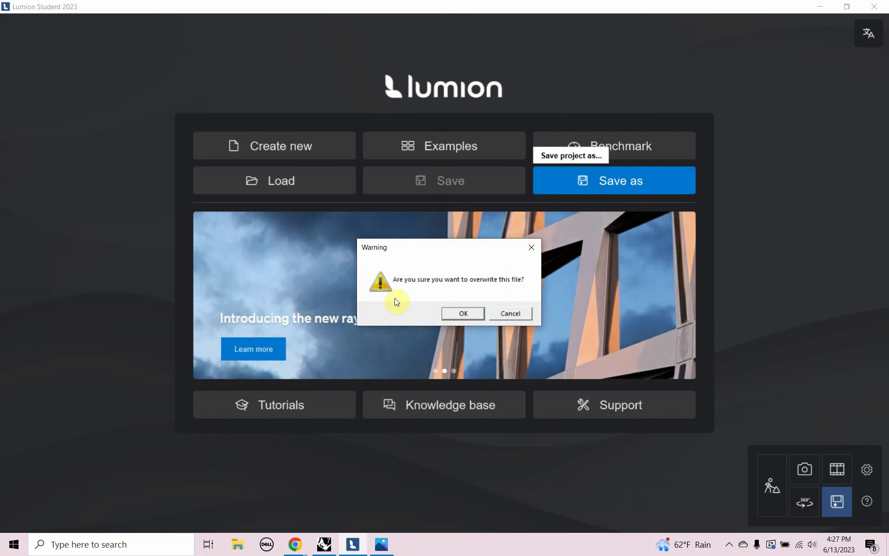
pyautogui.click(467, 311)
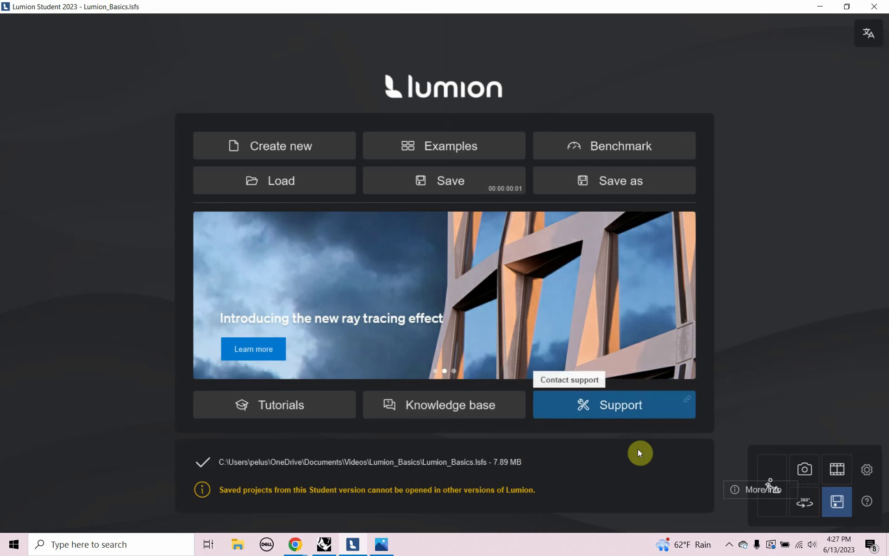
pyautogui.click(771, 479)
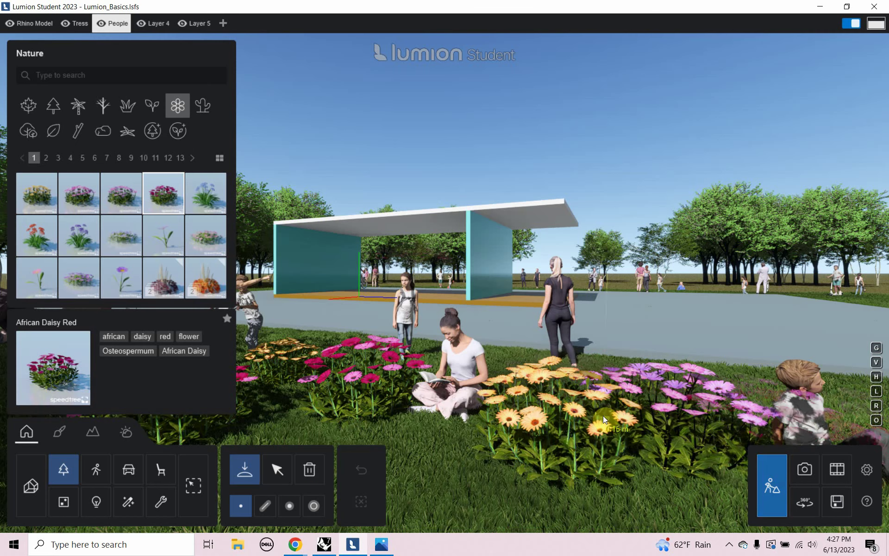
# Switch to Grasshopper, review the topic list down to Render Output, and switch back to Lumion.
pyautogui.hotkey('alt', 'Tab')
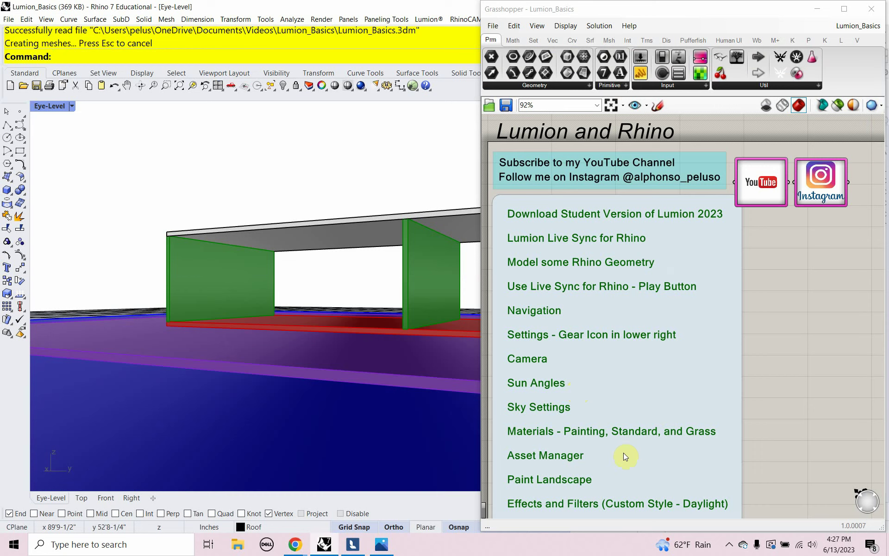
pyautogui.moveTo(625, 468); pyautogui.dragTo(623, 389, button='right')
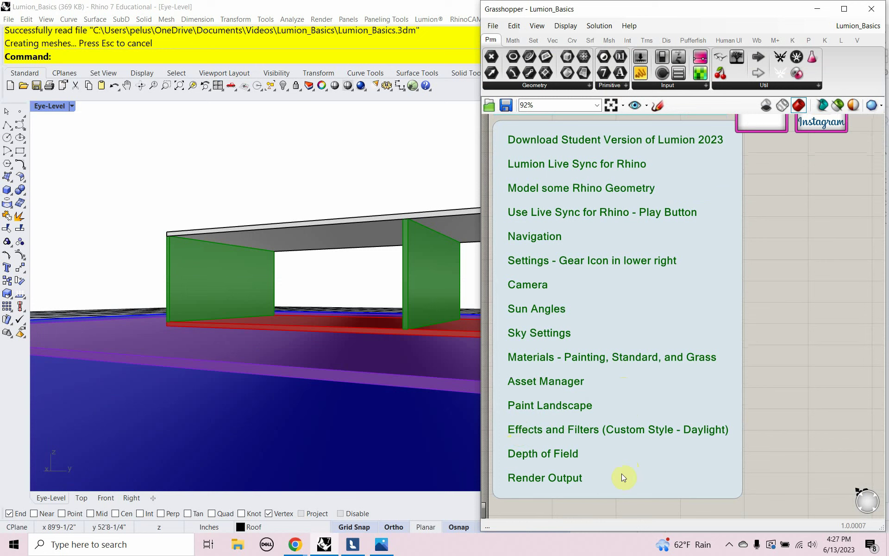
pyautogui.hotkey('alt', 'Tab')
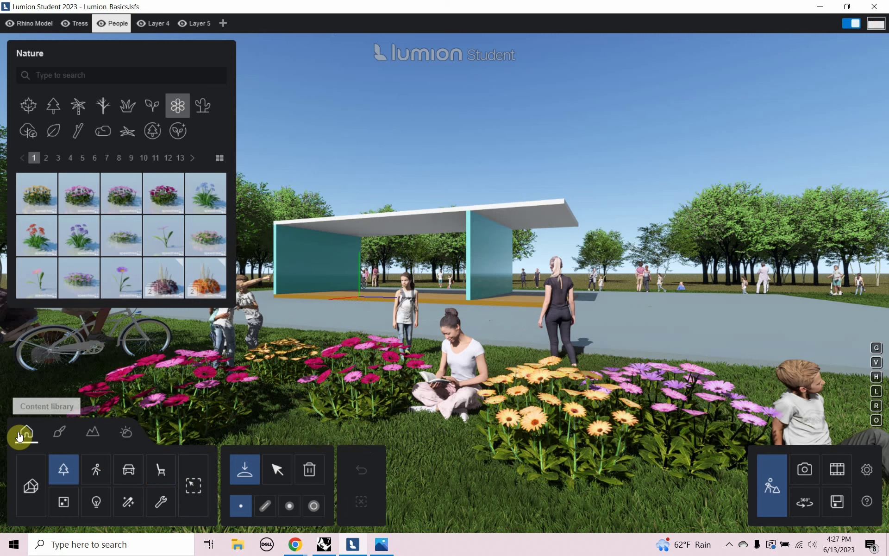
# Stop placing plants, enter photo mode, and browse the effects available for photo 1, including the Conceptual, Lighting, camera and Featured categories.
pyautogui.click(276, 472)
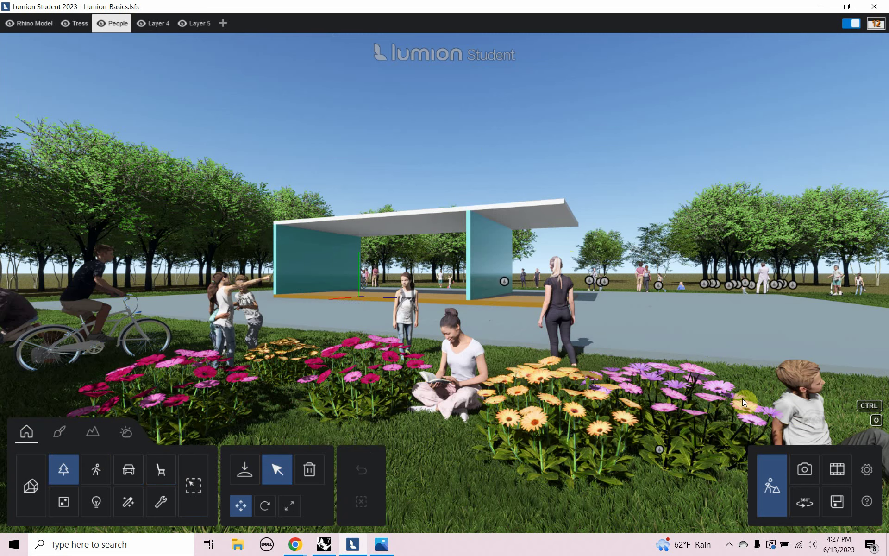
pyautogui.click(806, 471)
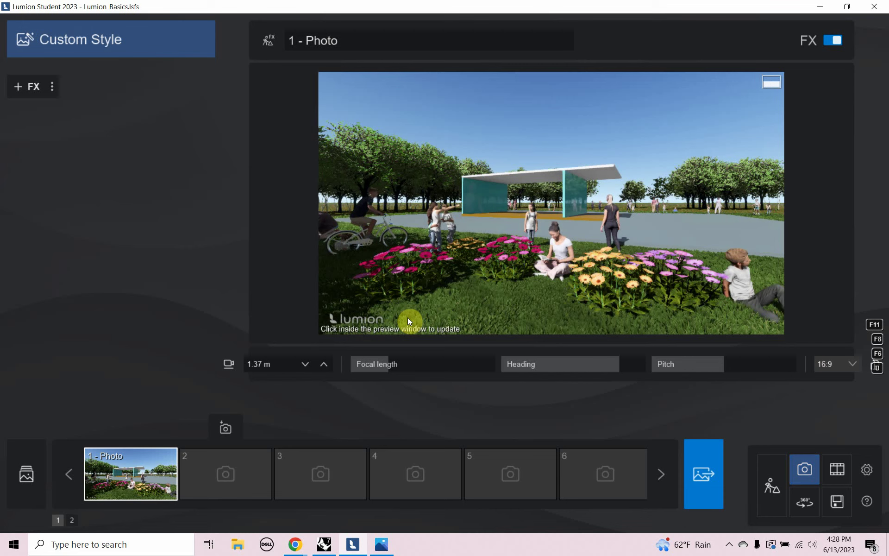
pyautogui.click(28, 92)
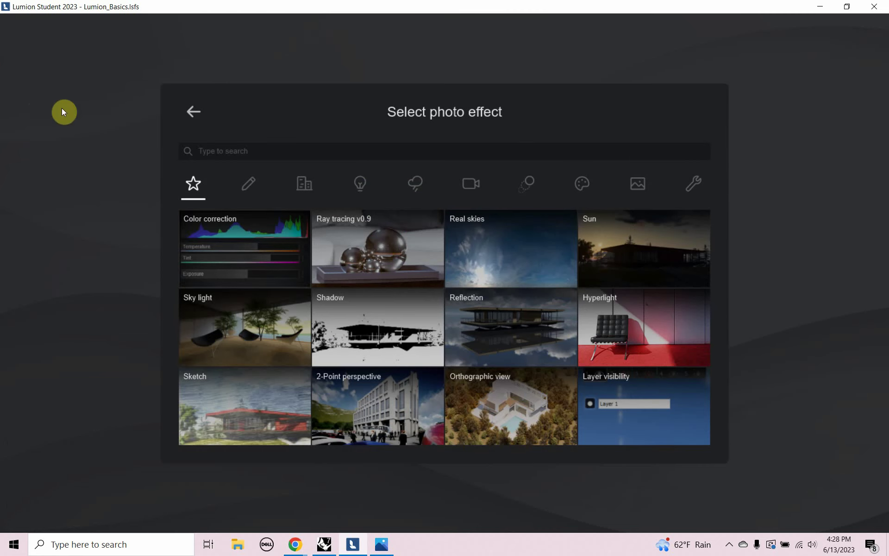
pyautogui.click(246, 188)
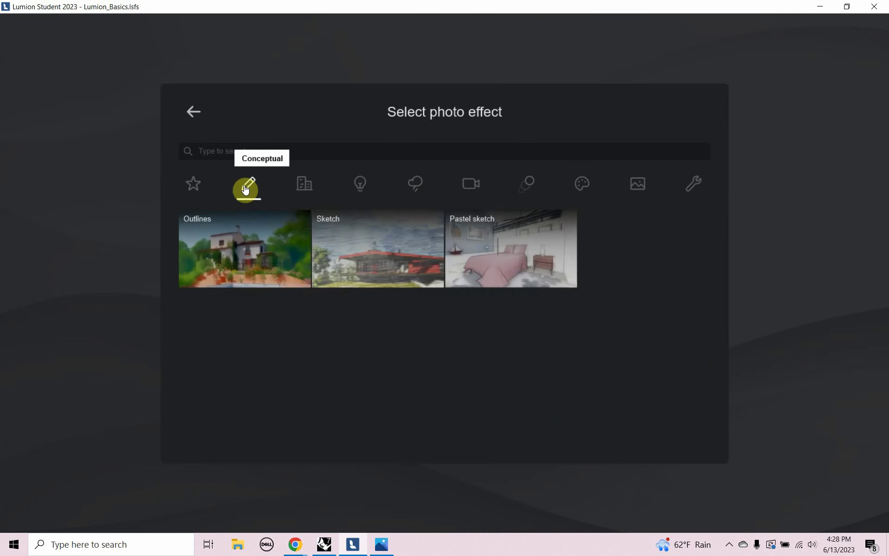
pyautogui.click(300, 190)
pyautogui.click(358, 194)
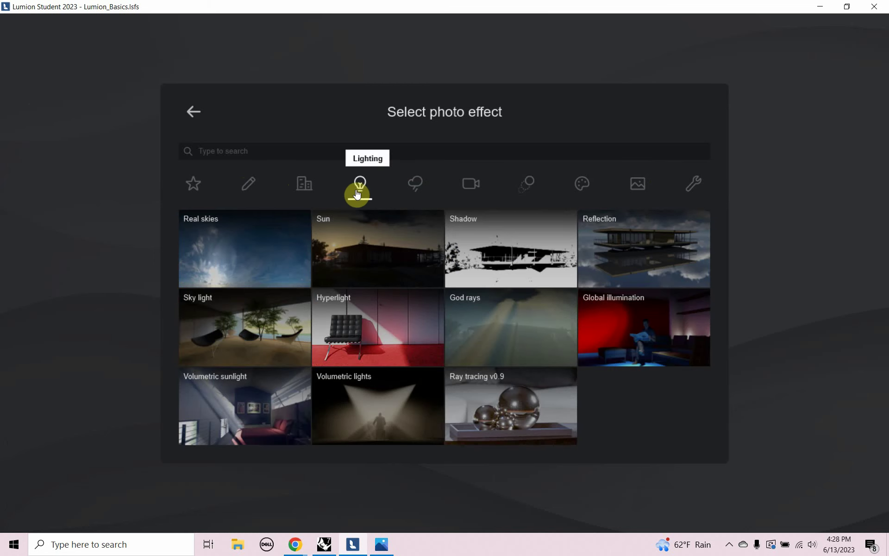
pyautogui.click(417, 196)
pyautogui.click(472, 190)
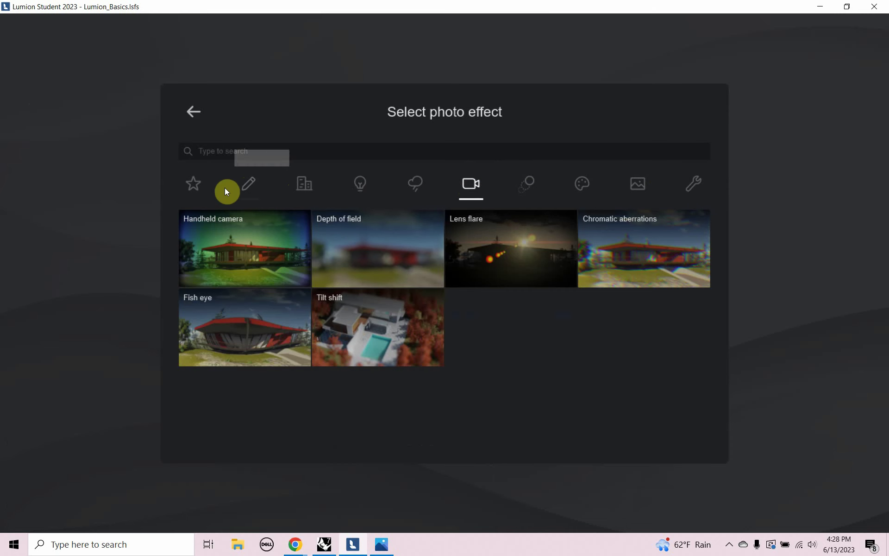
pyautogui.click(198, 192)
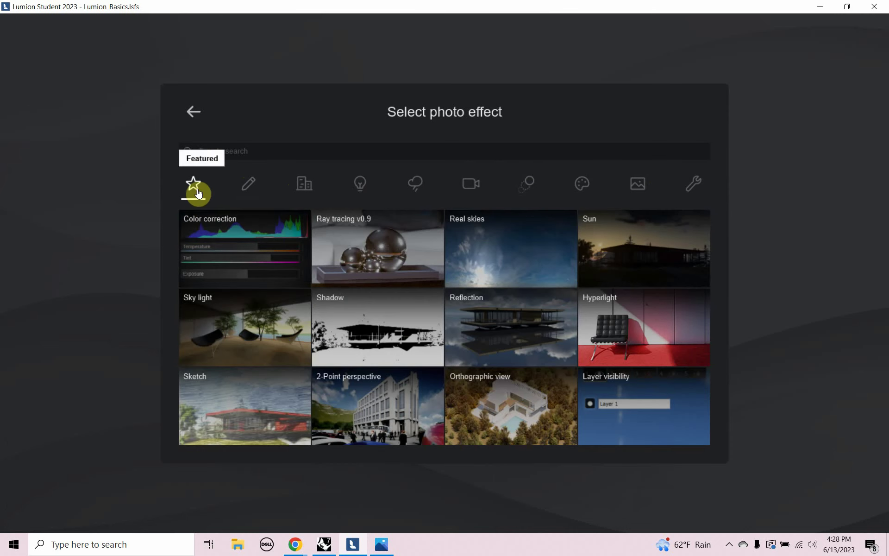
# Add the Color correction effect to photo 1 and lower its saturation to about a third of the range.
pyautogui.click(213, 238)
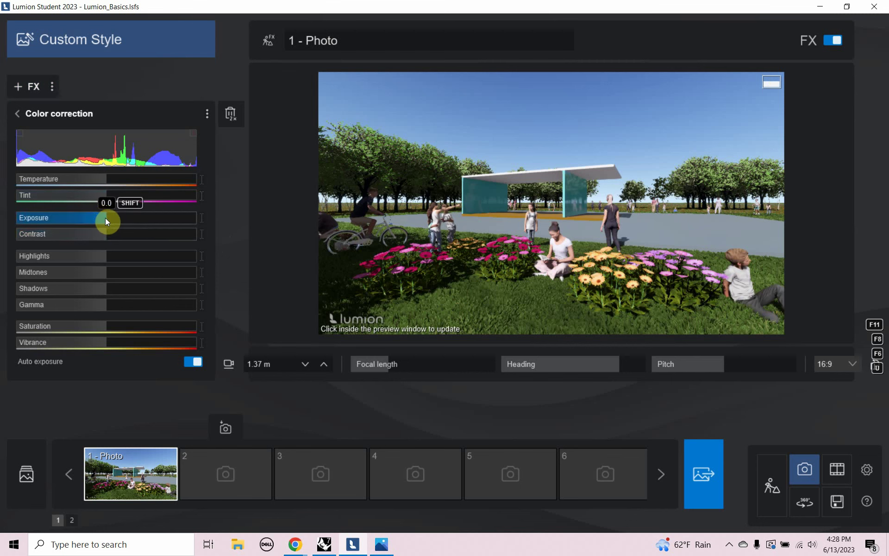
pyautogui.moveTo(105, 221)
pyautogui.mouseDown()
pyautogui.moveTo(141, 225)
pyautogui.moveTo(75, 213)
pyautogui.moveTo(106, 223)
pyautogui.mouseUp()
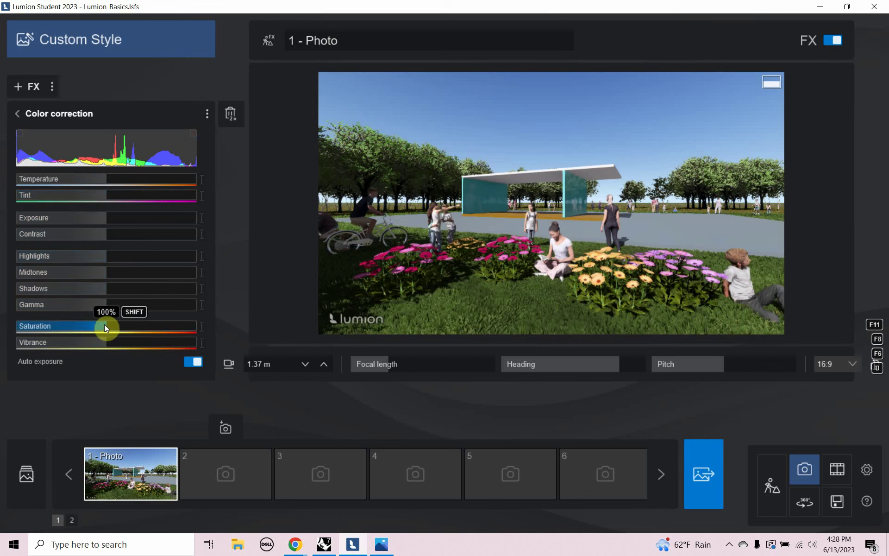
pyautogui.moveTo(104, 326); pyautogui.dragTo(76, 325)
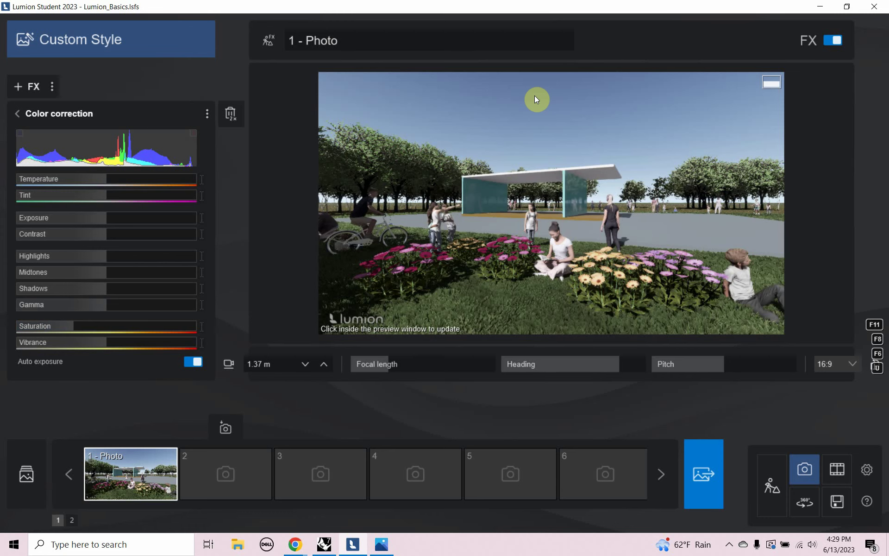
# Apply the Daytime style to photo 1 and open the settings of its Real skies effect.
pyautogui.click(102, 39)
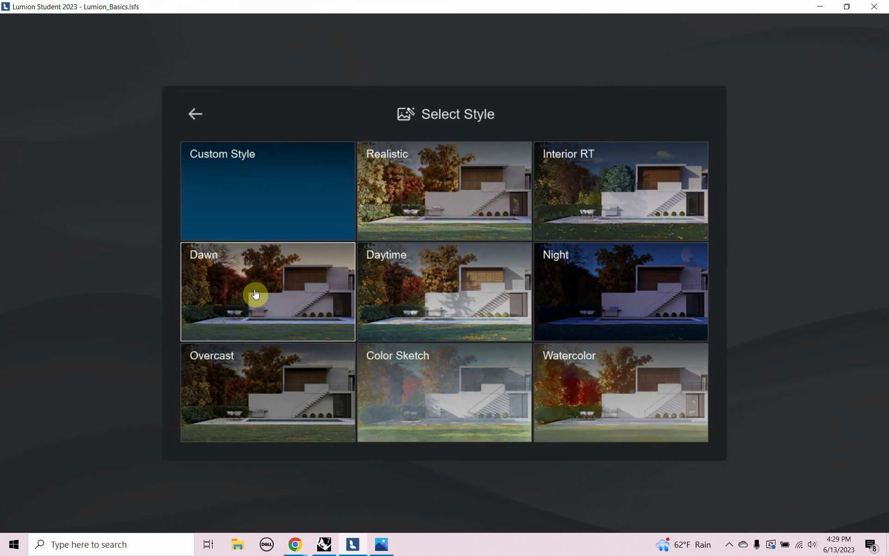
pyautogui.click(419, 280)
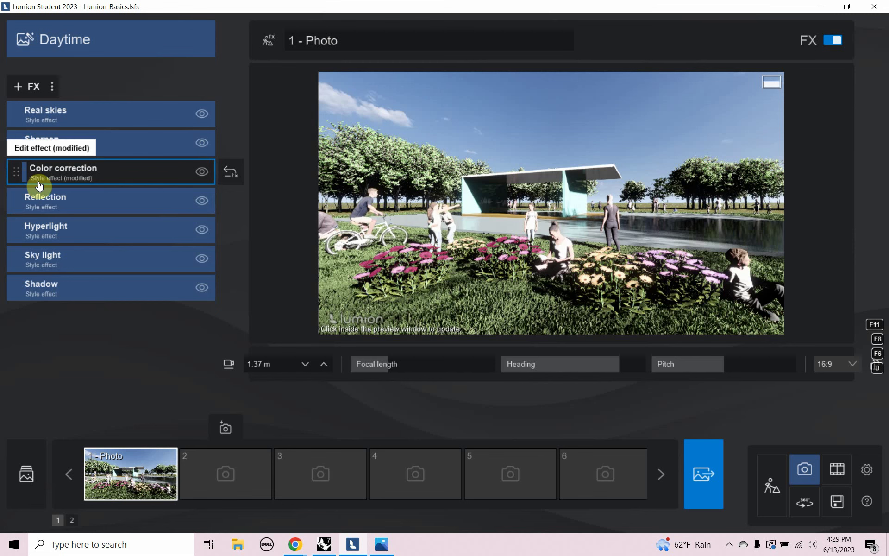
pyautogui.click(91, 120)
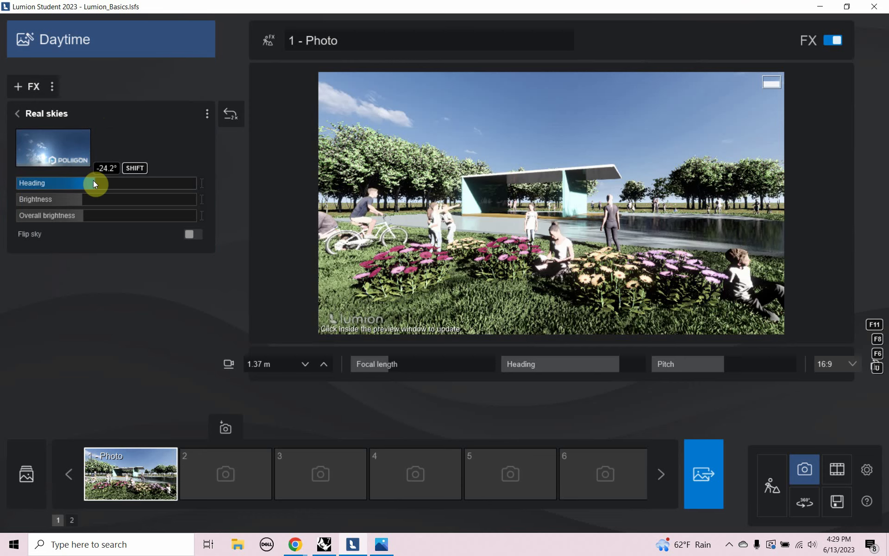
# Rotate the Real skies heading to about 60% of its range and return to the effect list.
pyautogui.moveTo(93, 180); pyautogui.dragTo(124, 183)
pyautogui.click(133, 186)
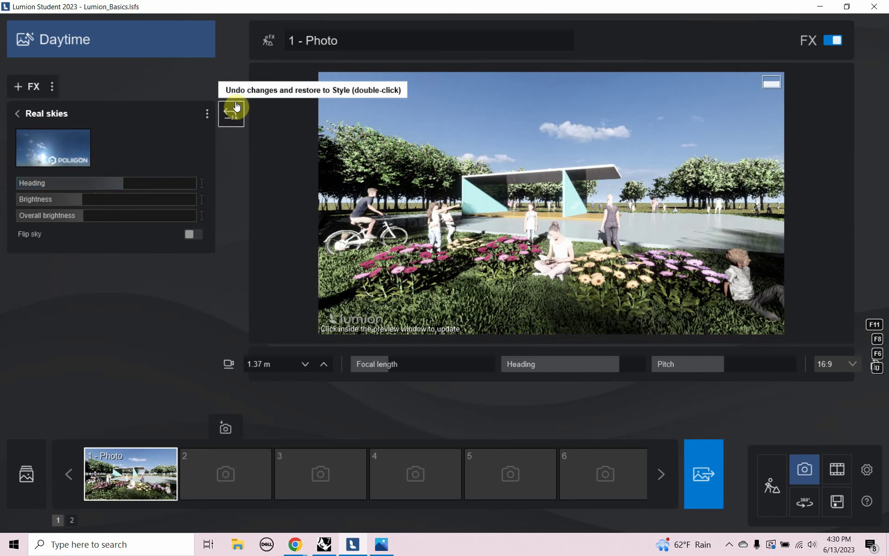
pyautogui.click(17, 113)
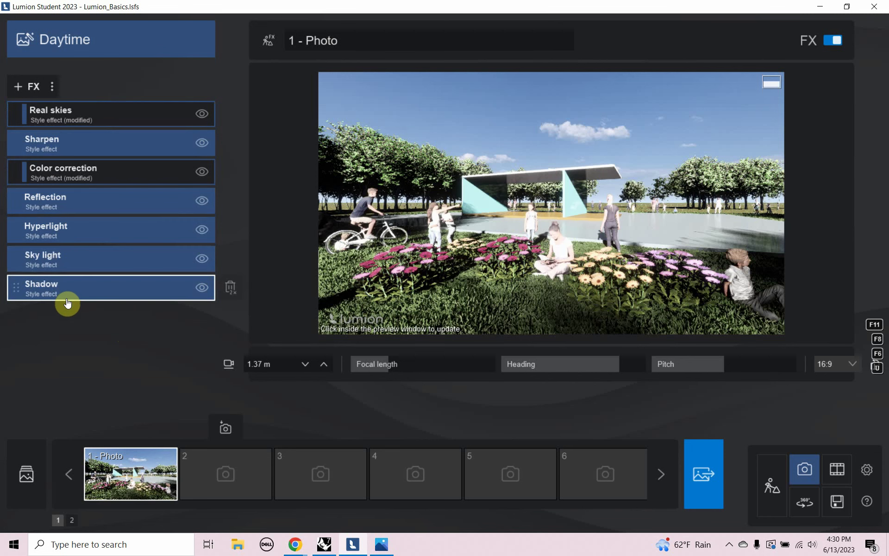
# Lower the Real skies brightness to about a quarter of its range and set the overall brightness to 0.9.
pyautogui.click(56, 121)
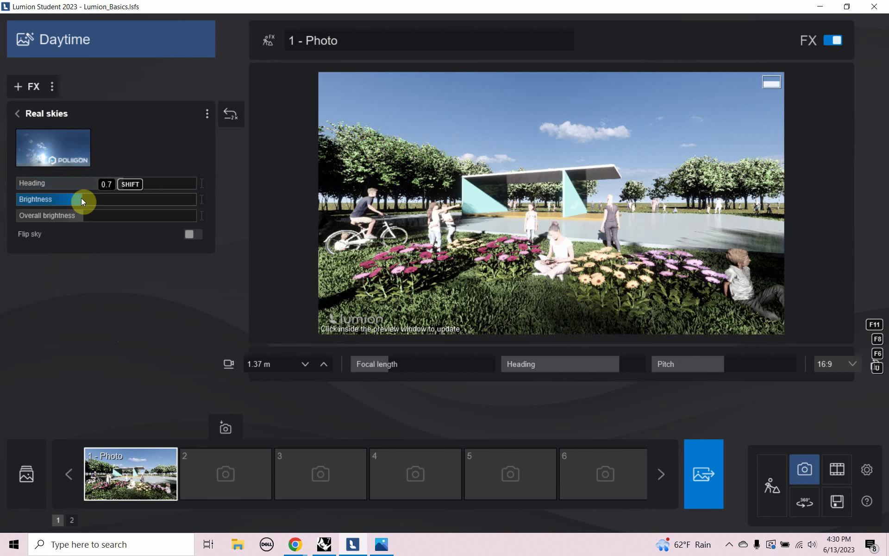
pyautogui.moveTo(81, 198); pyautogui.dragTo(99, 235)
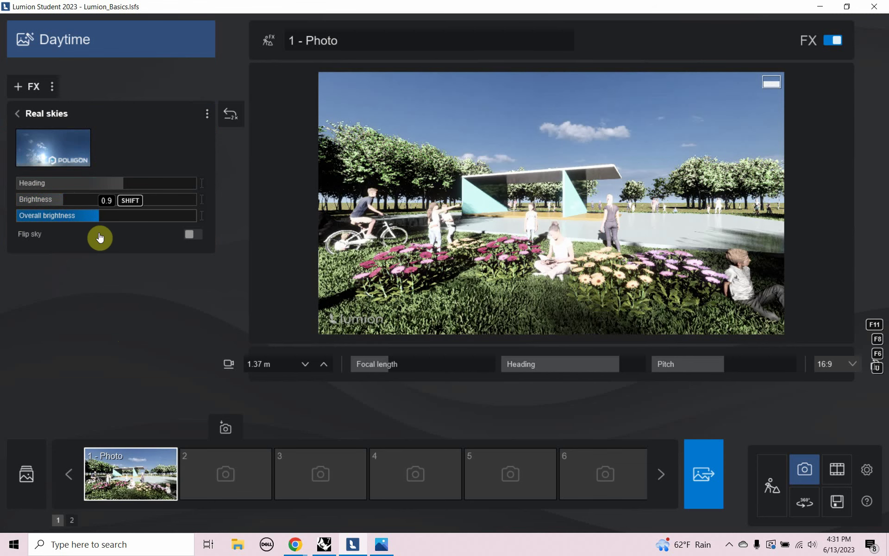
pyautogui.click(18, 117)
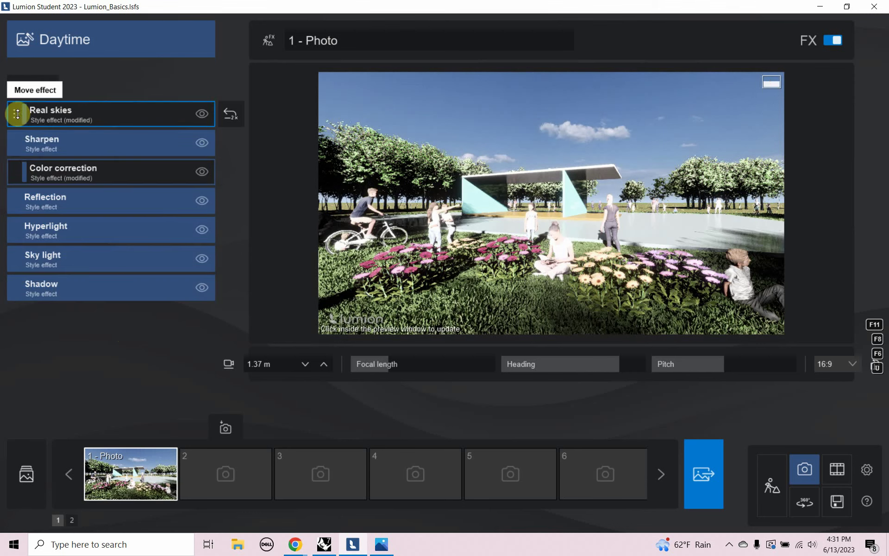
# Lower the exposure of photo 1's Color correction effect slightly below the midpoint.
pyautogui.click(47, 176)
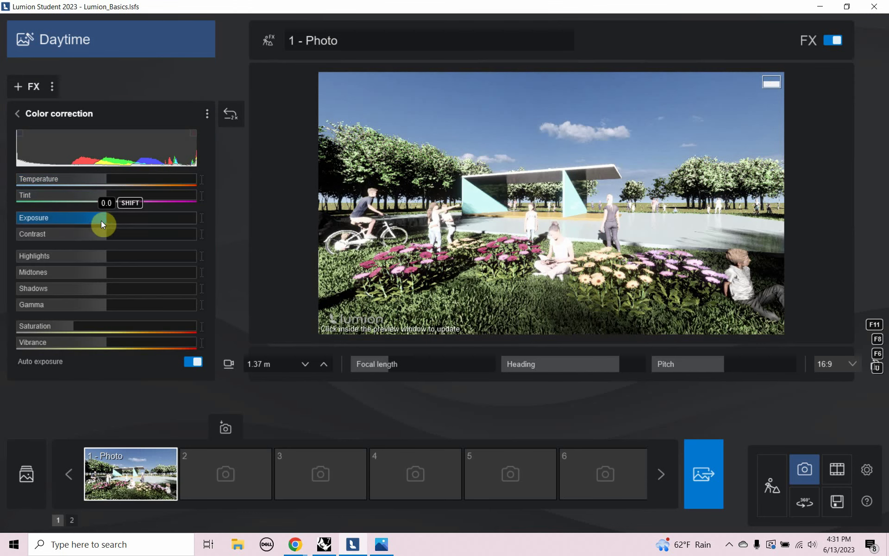
pyautogui.moveTo(101, 220); pyautogui.dragTo(99, 219)
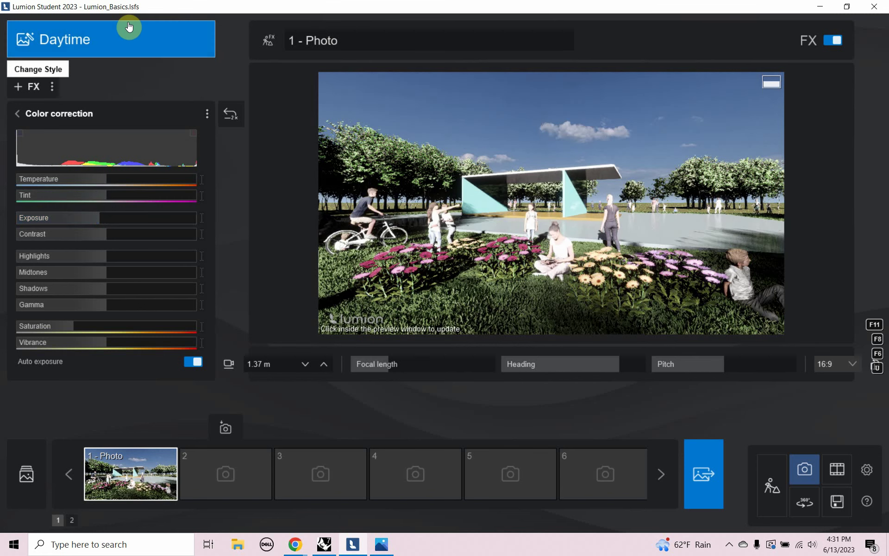
# Add the Depth of field camera effect to photo 1 and raise its amount to about 90% of the range.
pyautogui.click(36, 90)
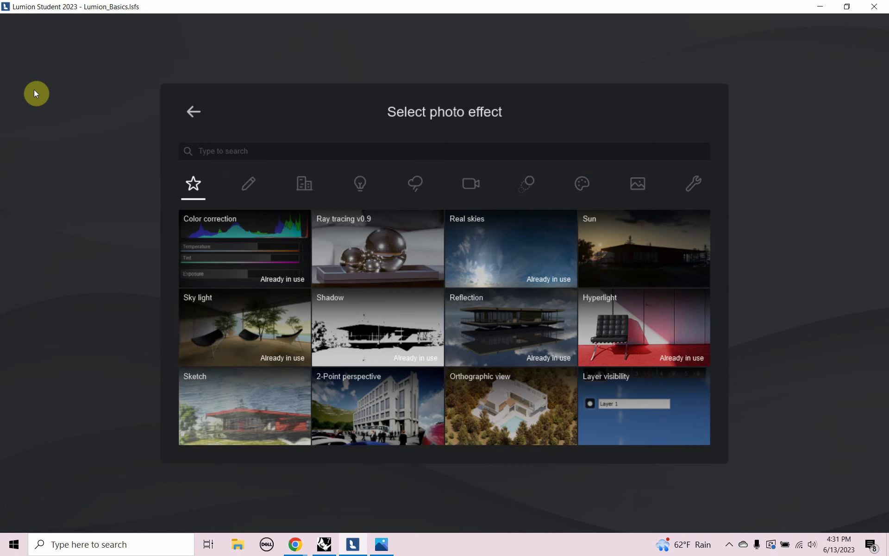
pyautogui.click(473, 194)
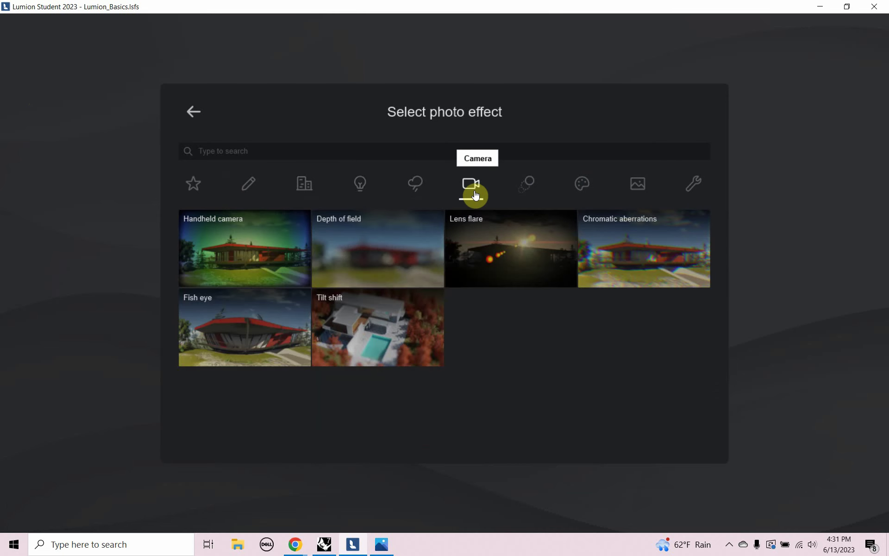
pyautogui.click(415, 250)
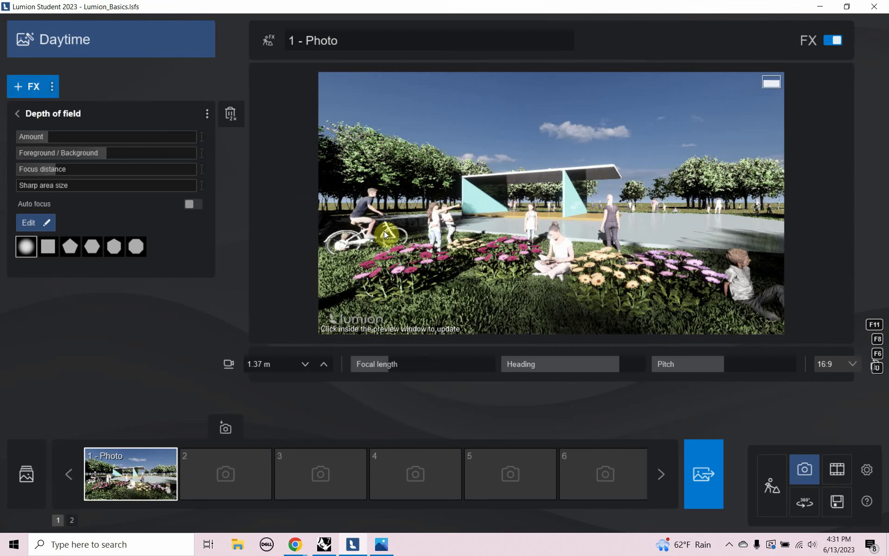
pyautogui.moveTo(40, 138)
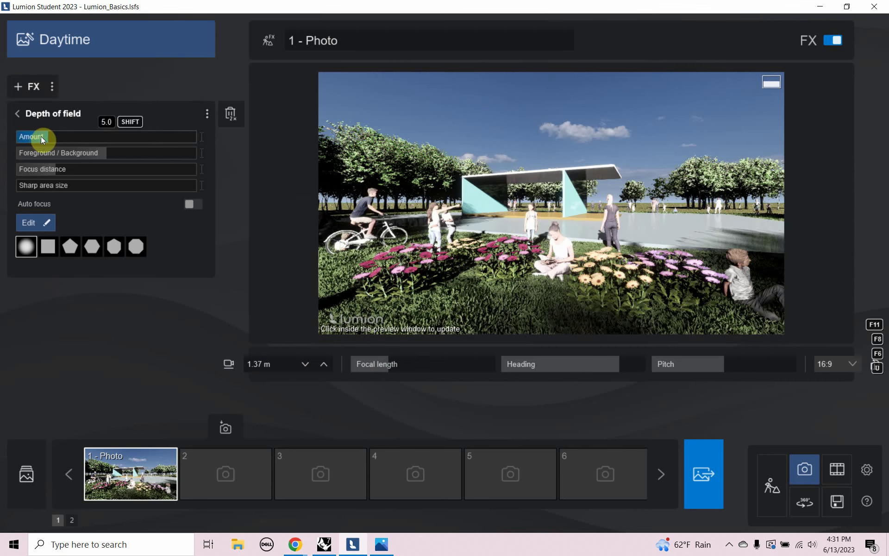
pyautogui.moveTo(47, 135); pyautogui.dragTo(182, 160)
pyautogui.moveTo(182, 160)
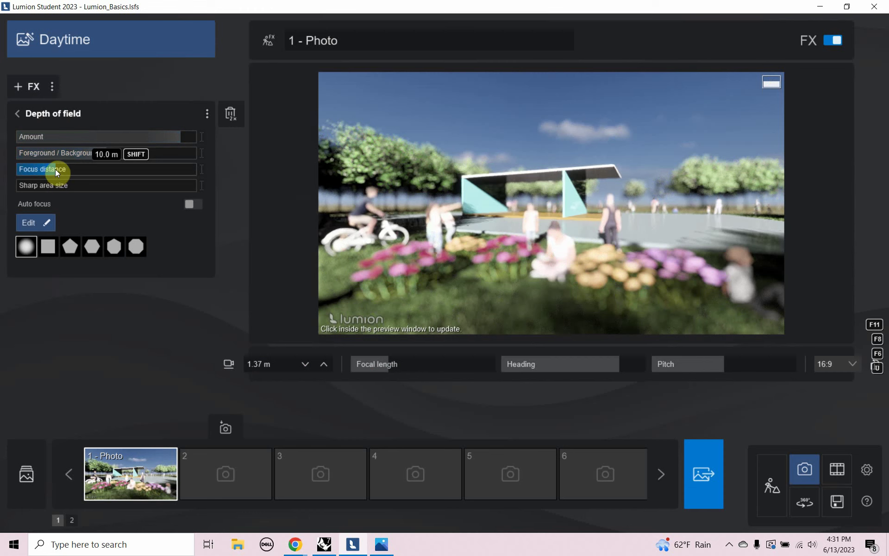
# Try a Depth of field focus distance of 3.0 m, restore it to about 10 m, and reduce the amount to about 60% of the range.
pyautogui.moveTo(54, 169)
pyautogui.mouseDown()
pyautogui.moveTo(211, 183)
pyautogui.moveTo(32, 161)
pyautogui.moveTo(43, 161)
pyautogui.mouseUp()
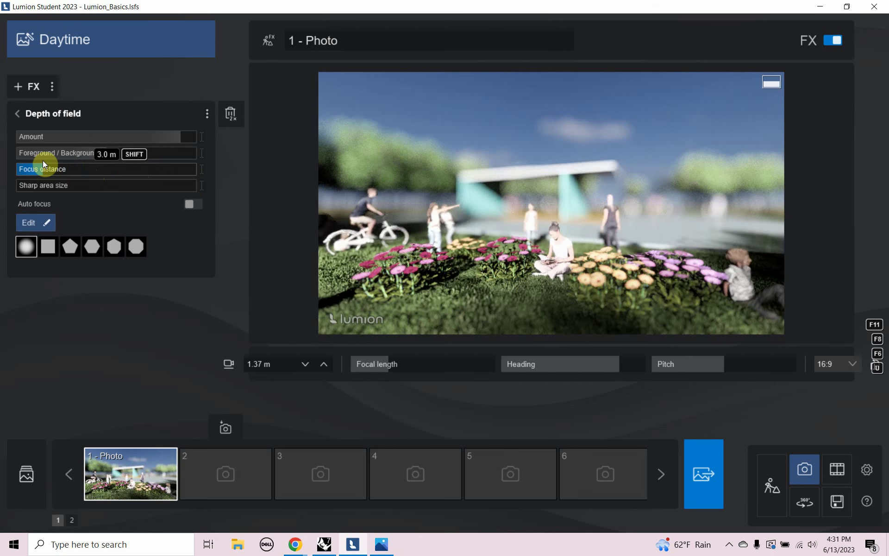
pyautogui.moveTo(43, 161); pyautogui.dragTo(56, 160)
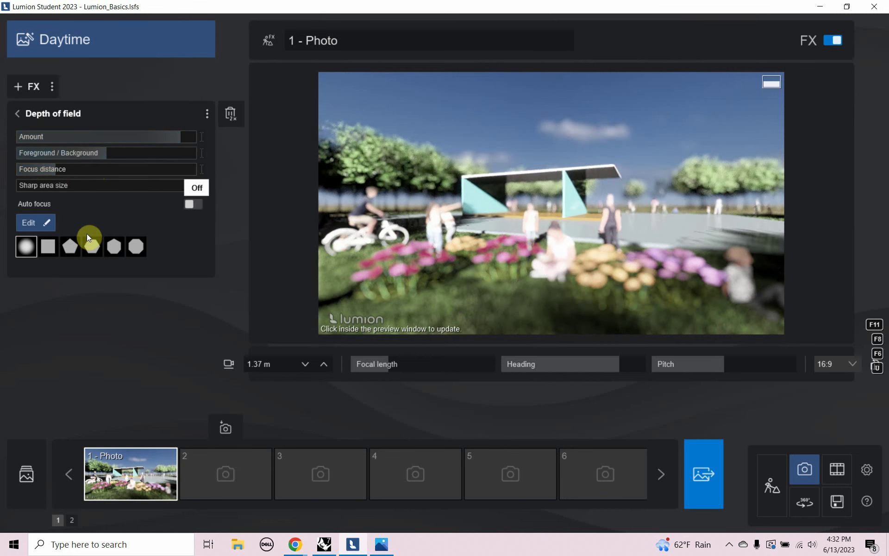
pyautogui.moveTo(179, 138); pyautogui.dragTo(121, 136)
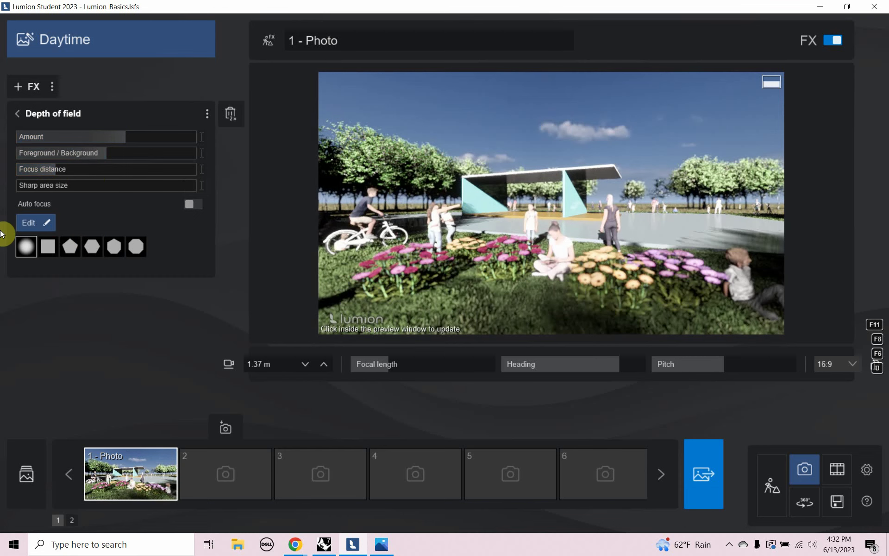
pyautogui.click(18, 116)
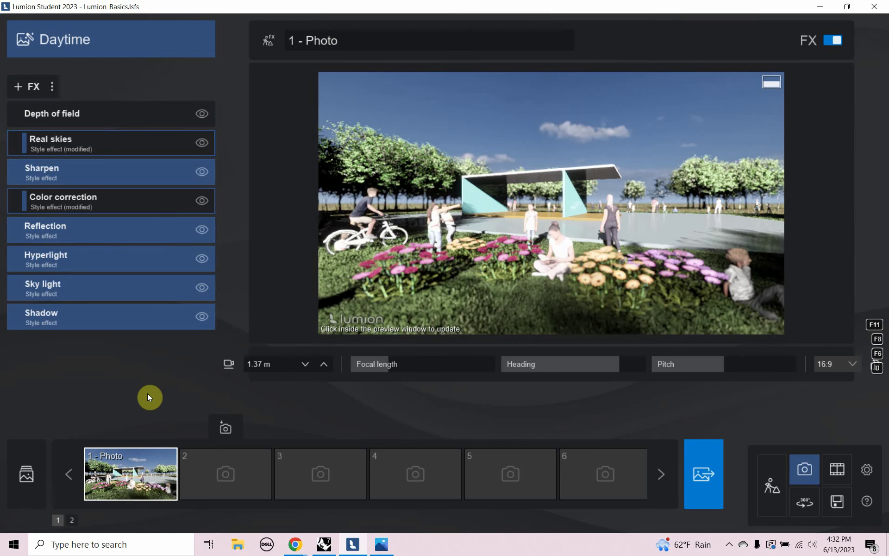
# Switch to Grasshopper to check the Depth of Field and Render Output topics, and switch back to Lumion.
pyautogui.hotkey('alt', 'Tab')
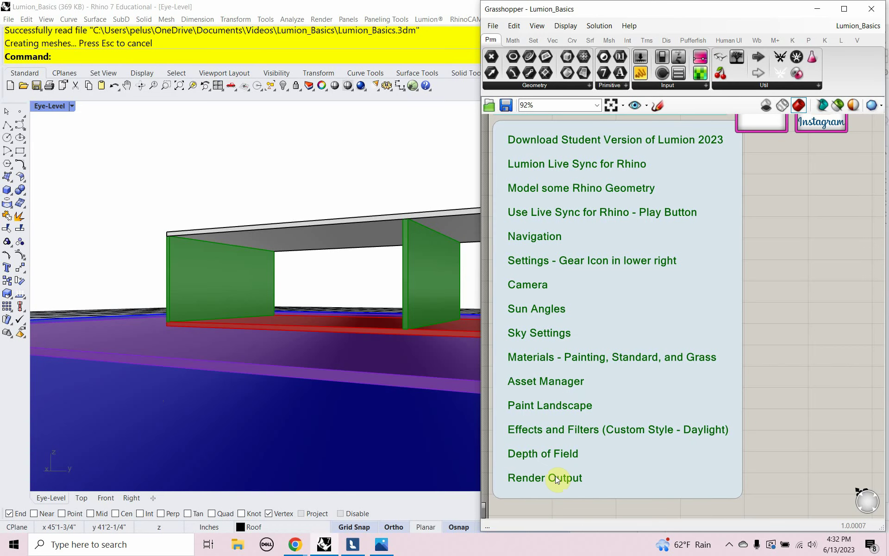
pyautogui.press('super+Tab')
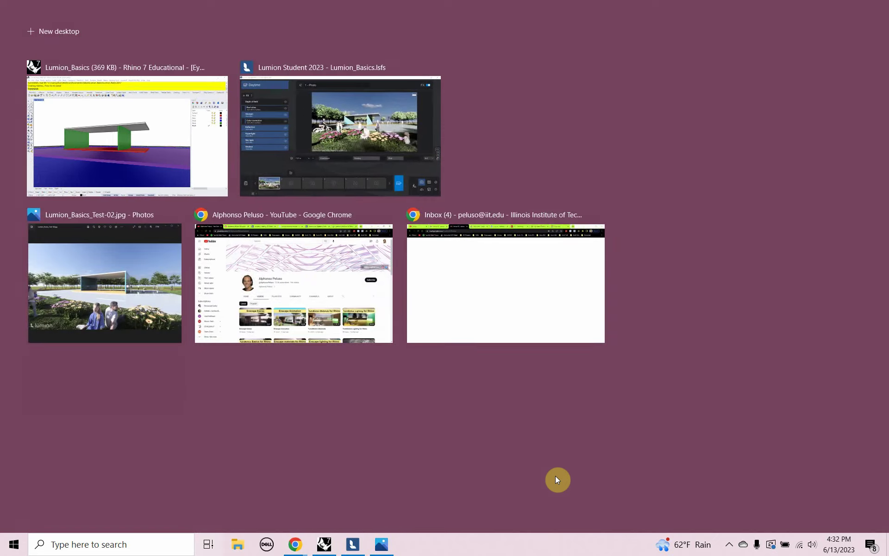
pyautogui.press('Return')
pyautogui.hotkey('alt', 'Tab')
pyautogui.hotkey('alt', 'Tab')
pyautogui.hotkey('alt', 'Tab')
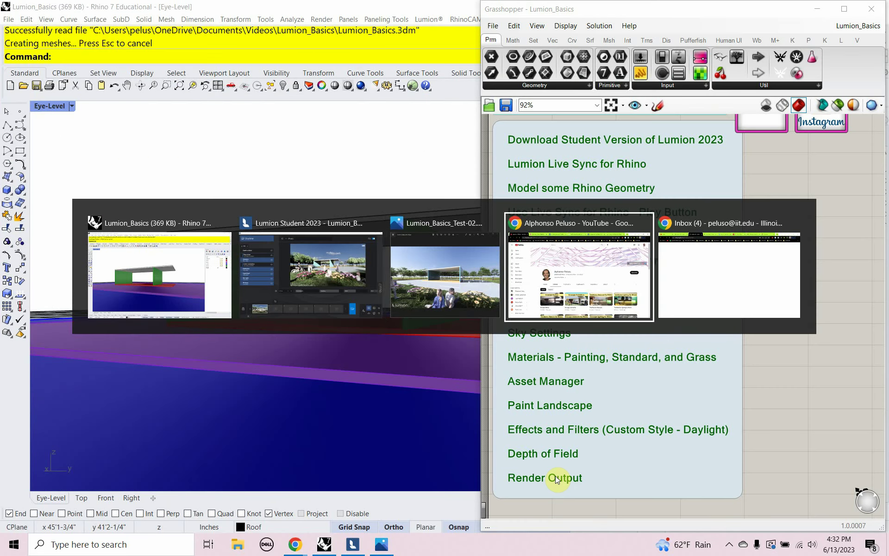
pyautogui.hotkey('alt', 'Tab')
pyautogui.hotkey('alt', 'Tab')
pyautogui.hotkey('alt', 'Tab')
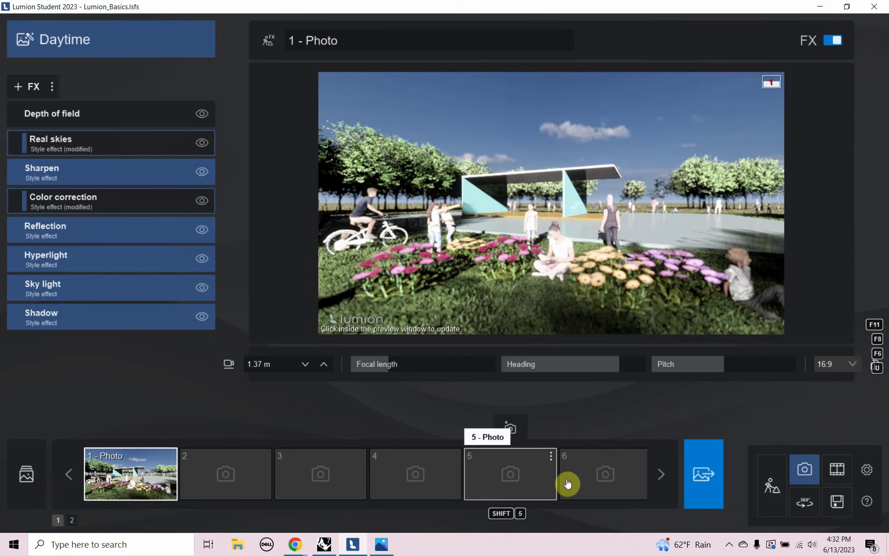
# Open the photo render options and choose to render the current shot at Desktop size, 1920x1080.
pyautogui.click(705, 482)
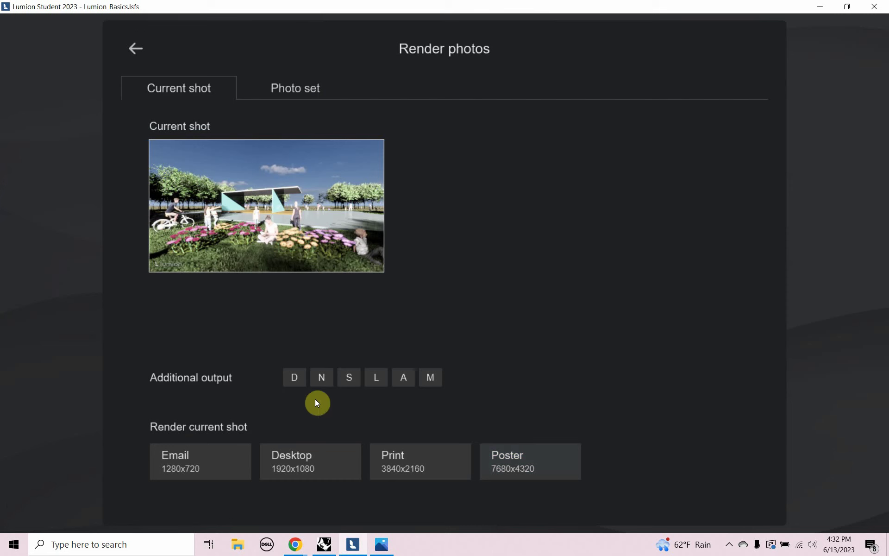
pyautogui.click(297, 384)
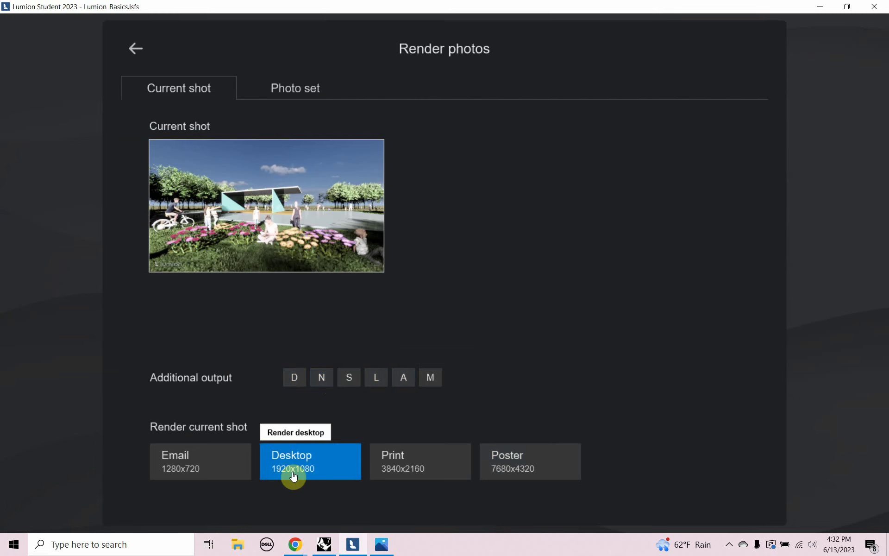
pyautogui.click(310, 470)
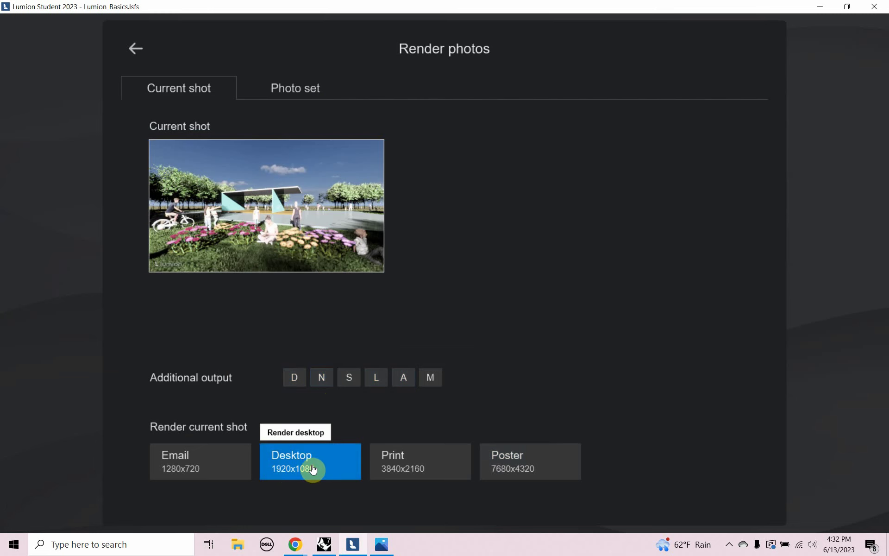